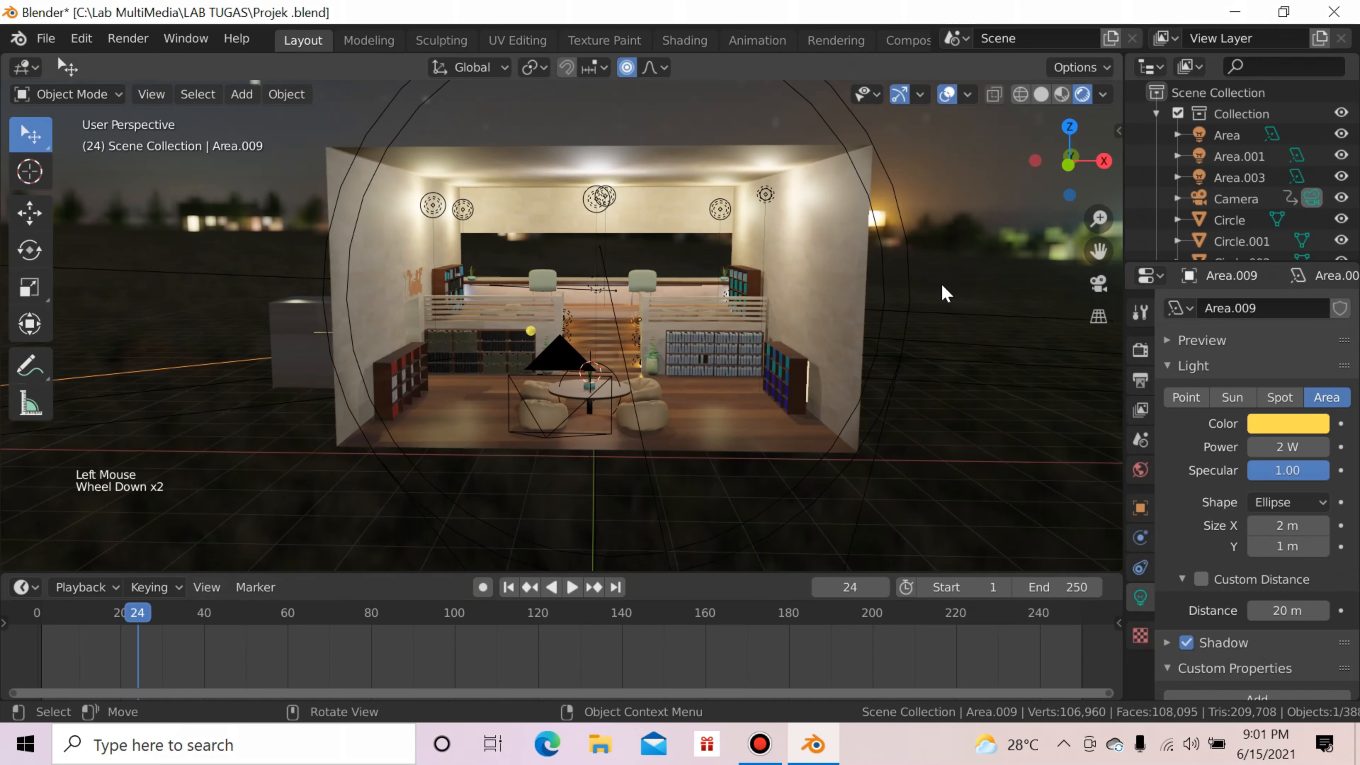
Step: View the furnished room from the front and show the world surface settings with its HDRI background image
{"action": "scroll", "coordinate": [944, 293], "scroll_direction": "up", "scroll_amount": 3}
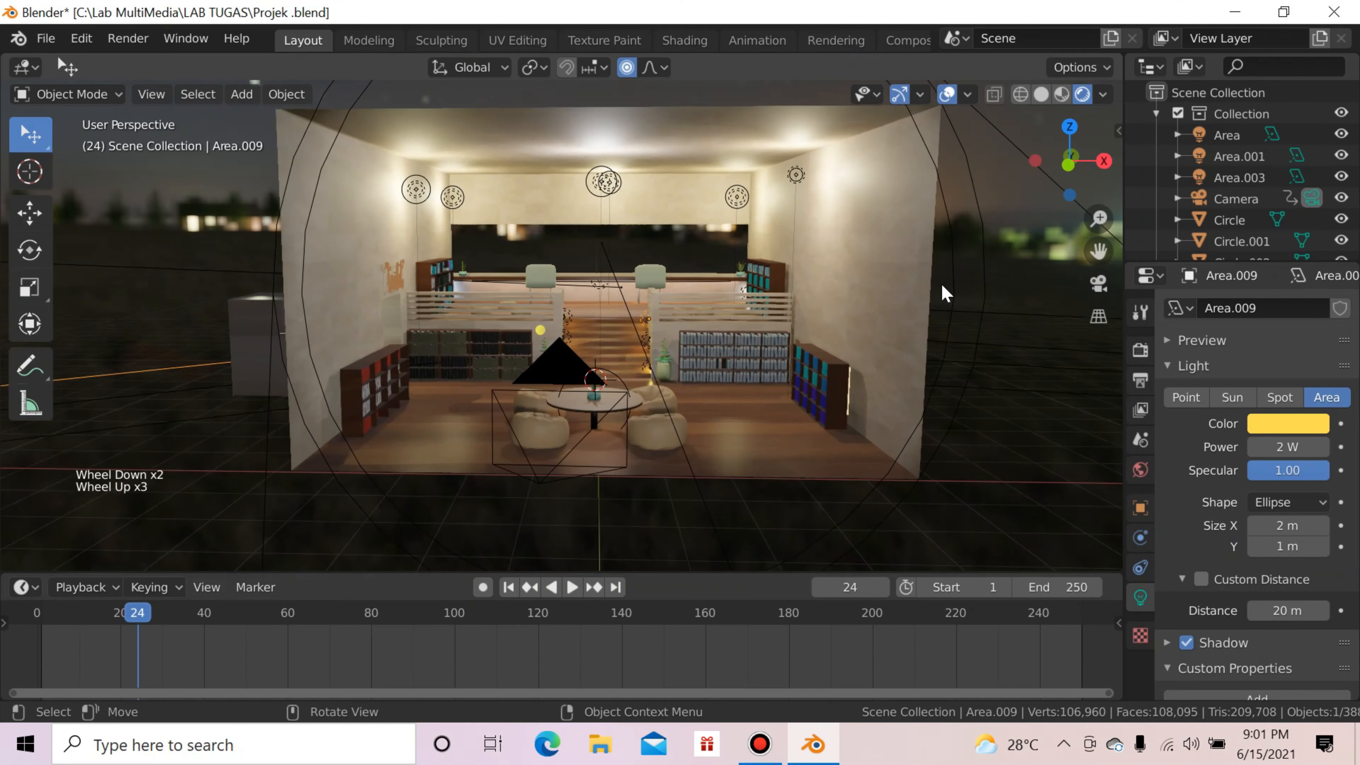
{"action": "scroll", "coordinate": [945, 293], "scroll_direction": "down", "scroll_amount": 4}
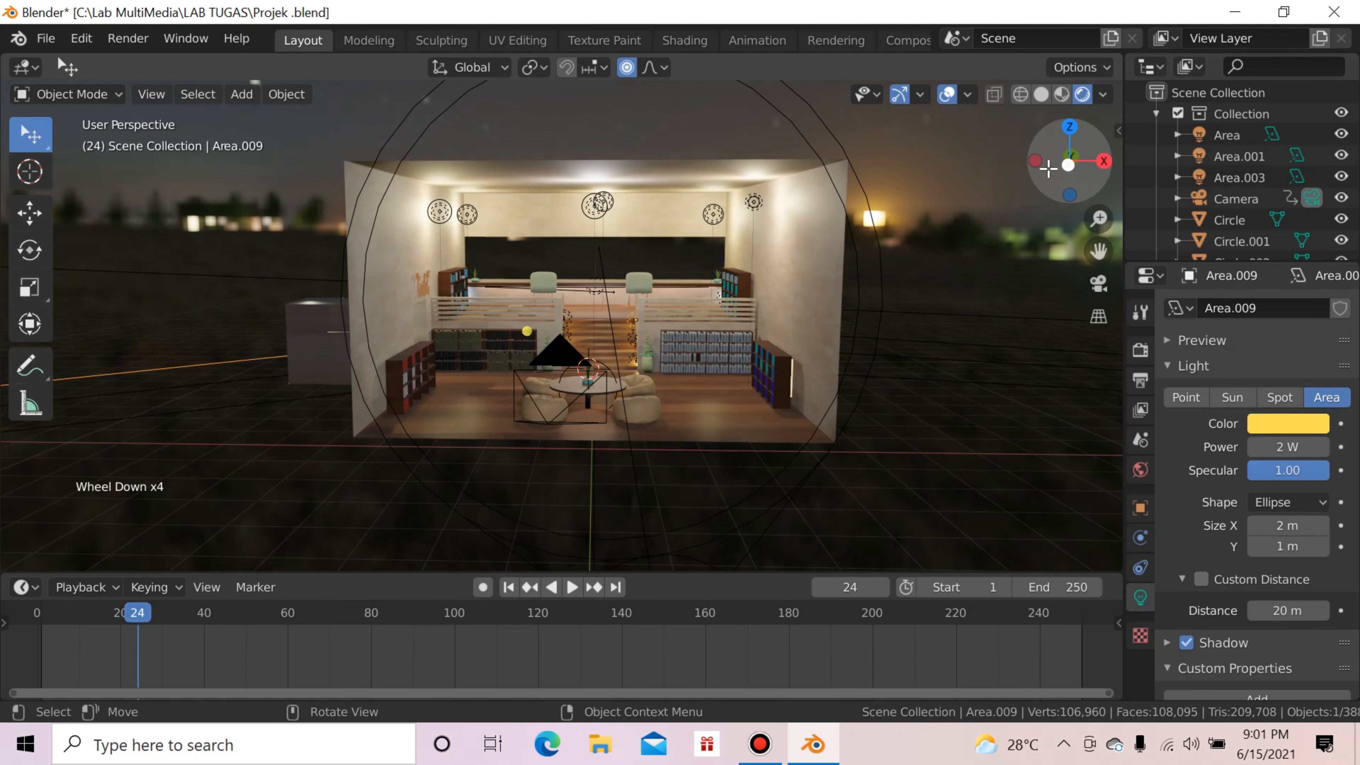
{"action": "mouse_move", "coordinate": [1048, 169]}
{"action": "left_mouse_down"}
{"action": "mouse_move", "coordinate": [1065, 169]}
{"action": "mouse_move", "coordinate": [1048, 162]}
{"action": "left_mouse_up"}
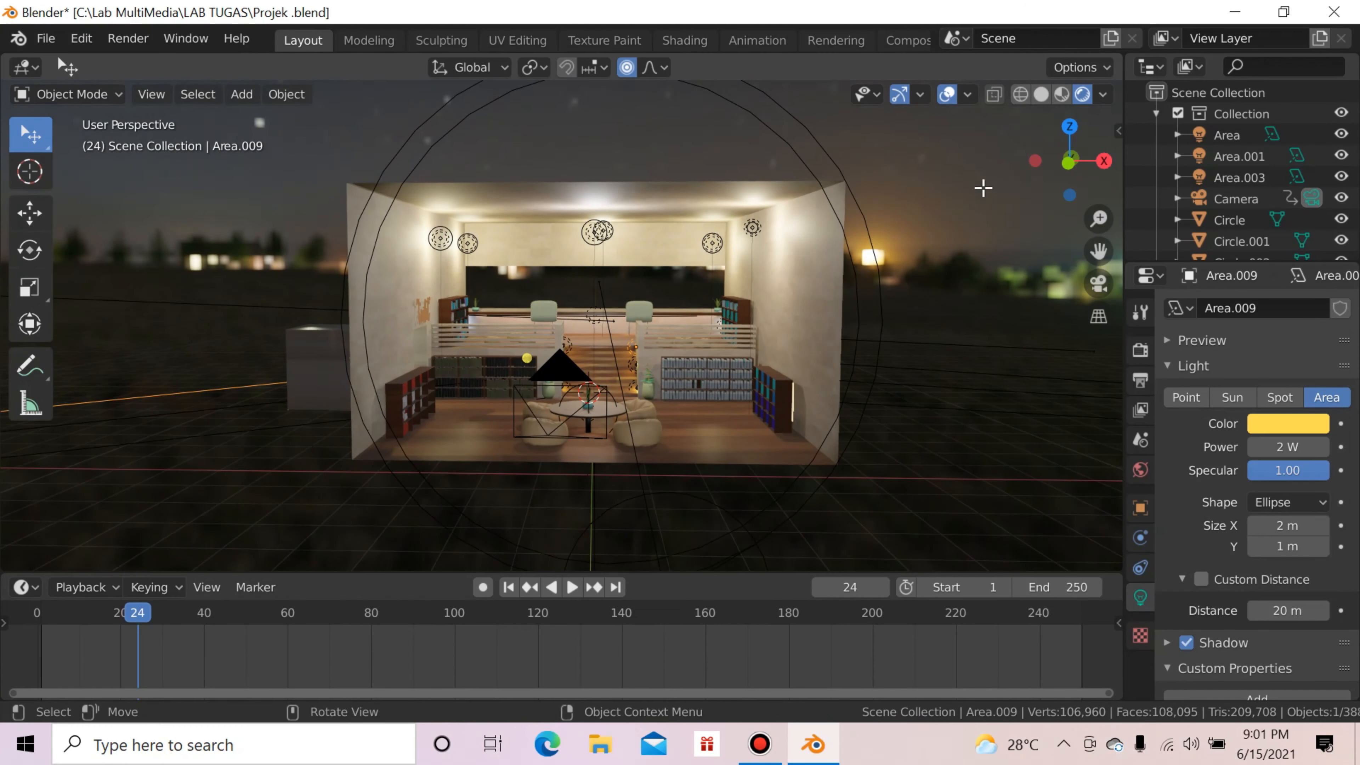
{"action": "scroll", "coordinate": [925, 225], "scroll_direction": "up", "scroll_amount": 7}
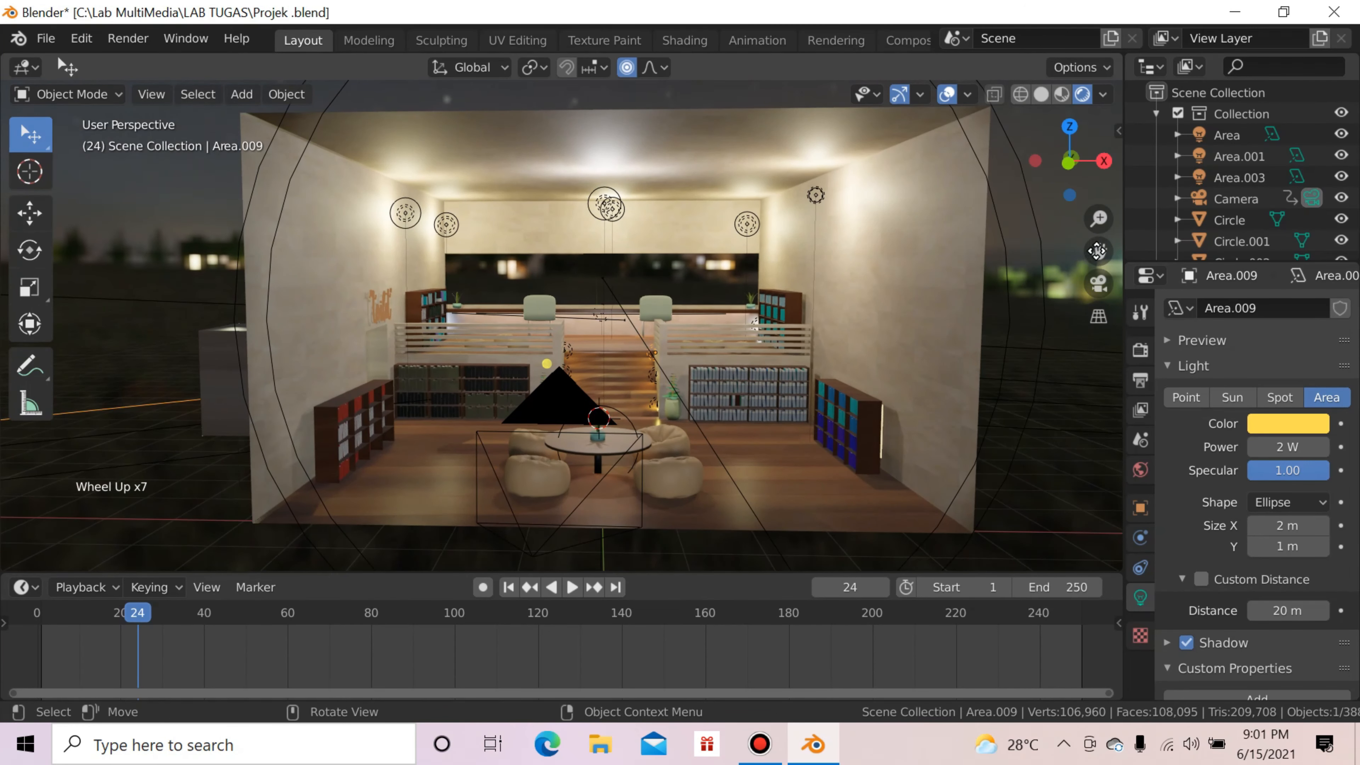
{"action": "left_click_drag", "start_coordinate": [1097, 251], "coordinate": [912, 322]}
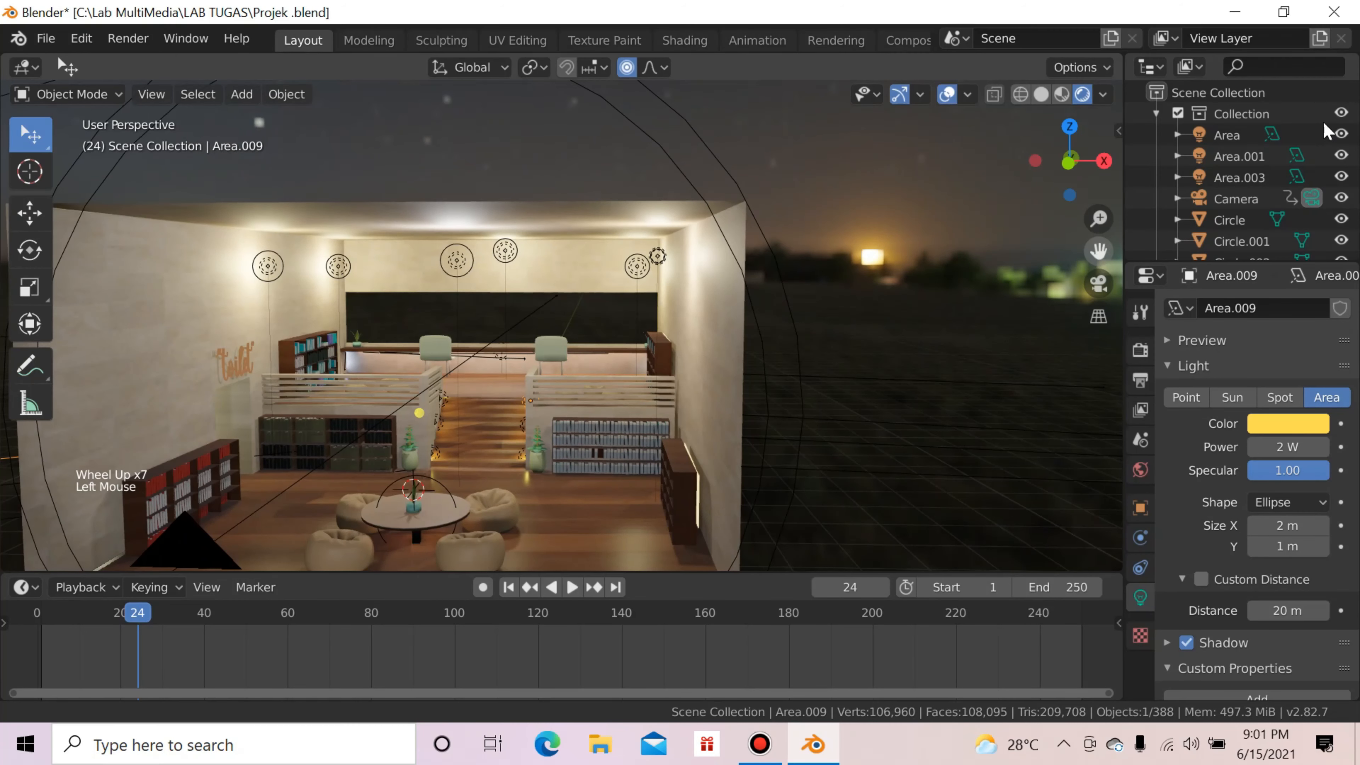
{"action": "left_click", "coordinate": [1140, 471]}
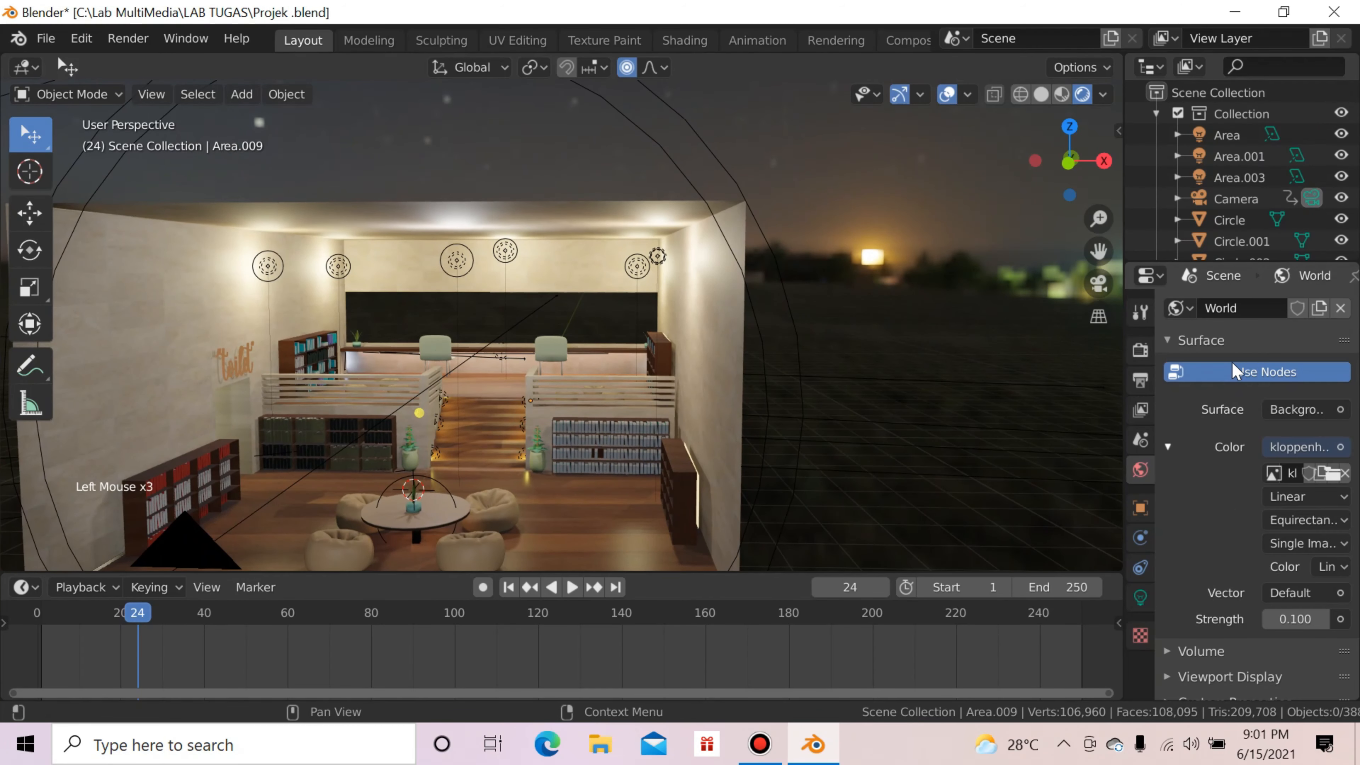
{"action": "left_click", "coordinate": [1343, 413]}
{"action": "left_click", "coordinate": [1341, 448]}
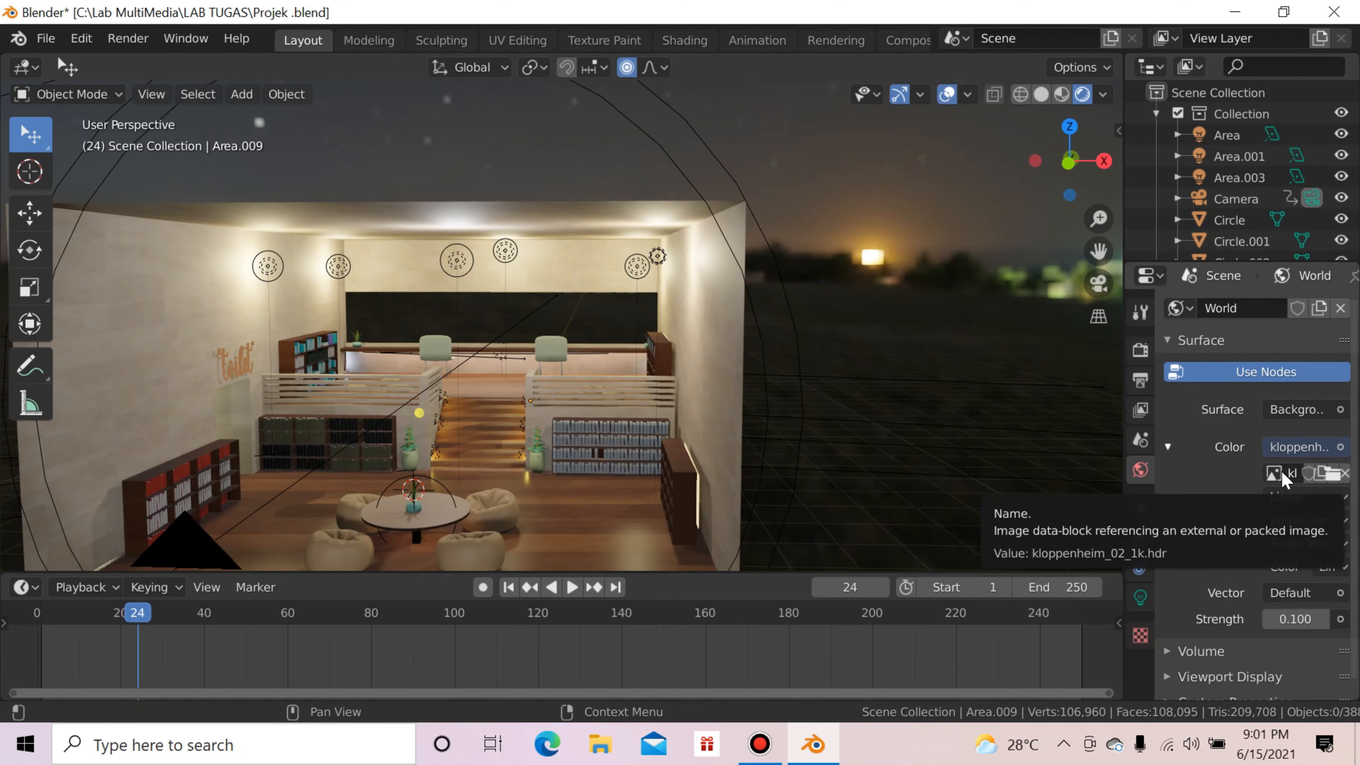
Step: Walk through the scene to inspect the furnished interior and the night background, ending outside in front of the room
{"action": "left_click_drag", "start_coordinate": [1077, 161], "coordinate": [1136, 163]}
{"action": "left_click_drag", "start_coordinate": [990, 163], "coordinate": [1099, 136]}
{"action": "key", "text": "q"}
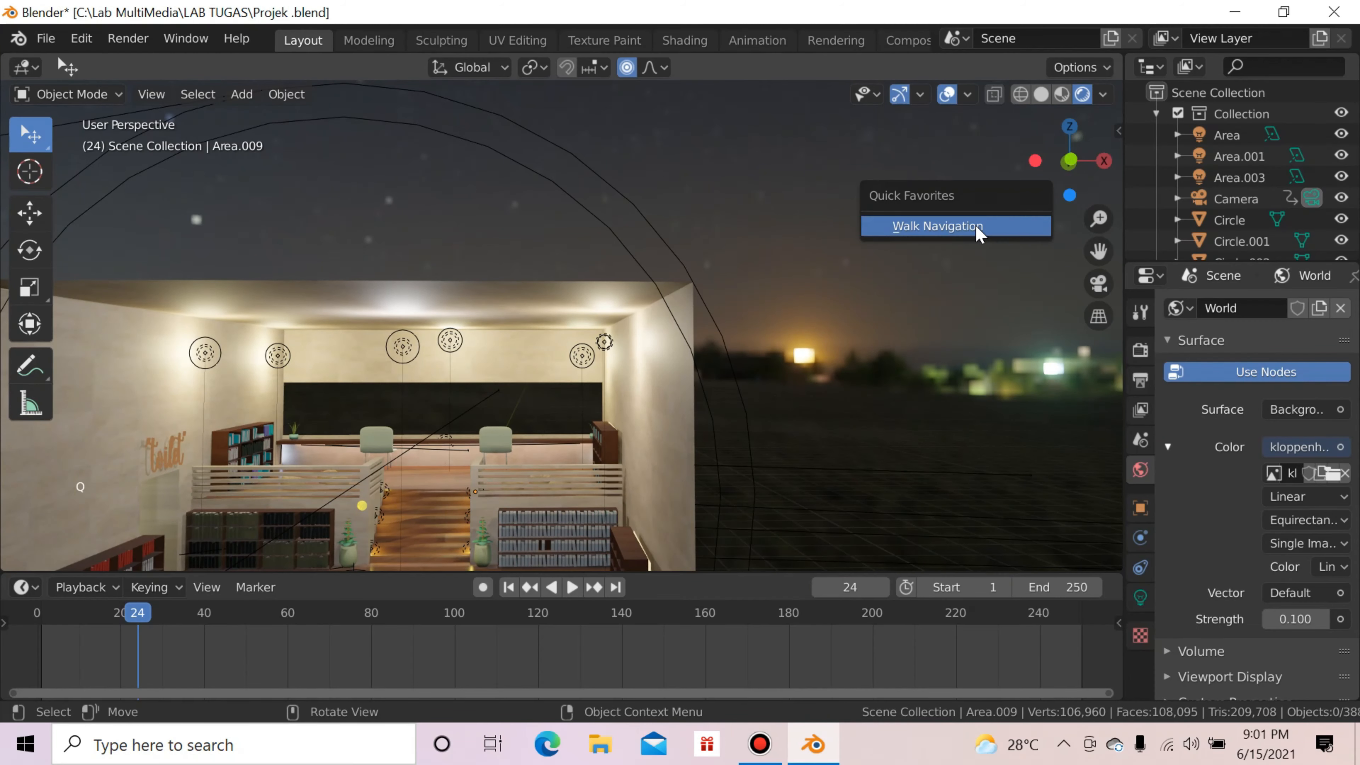
{"action": "left_click", "coordinate": [977, 228]}
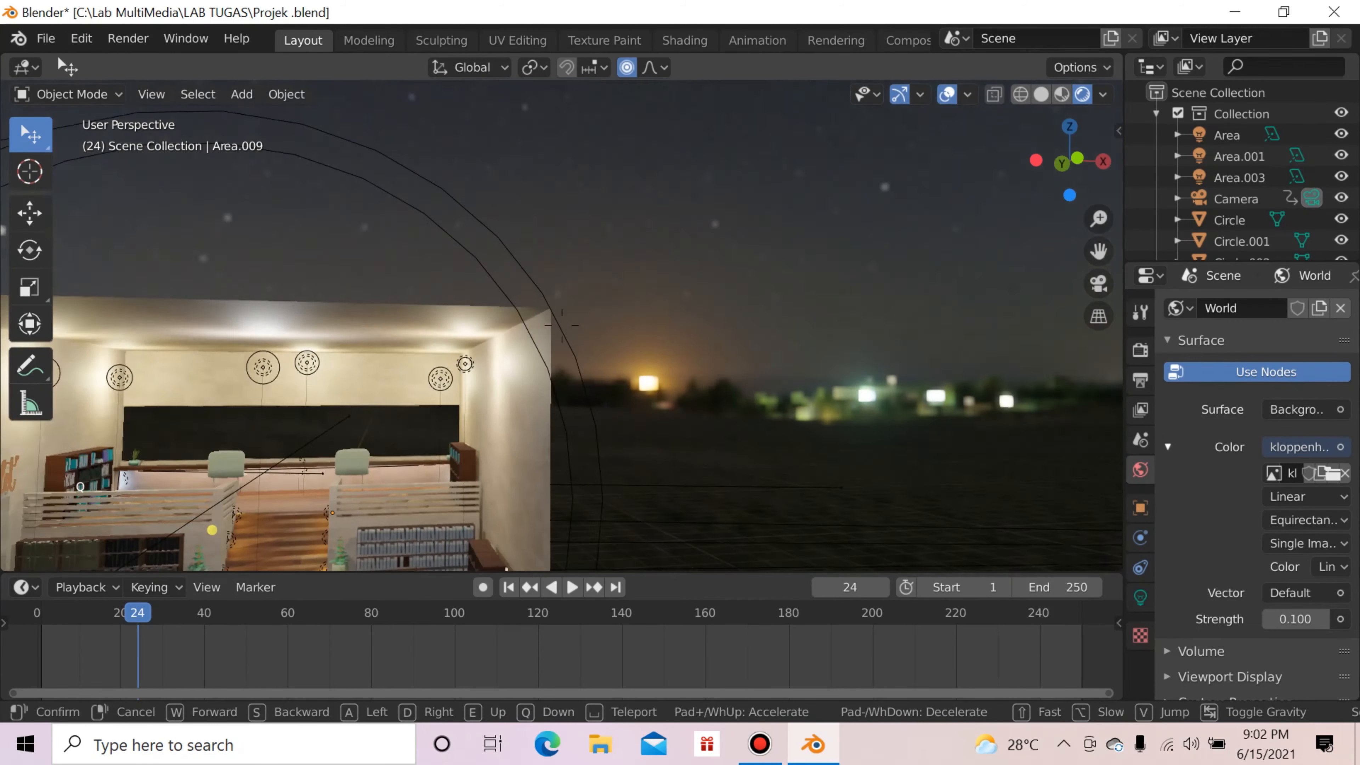
{"action": "key", "text": "s"}
{"action": "key", "text": "w"}
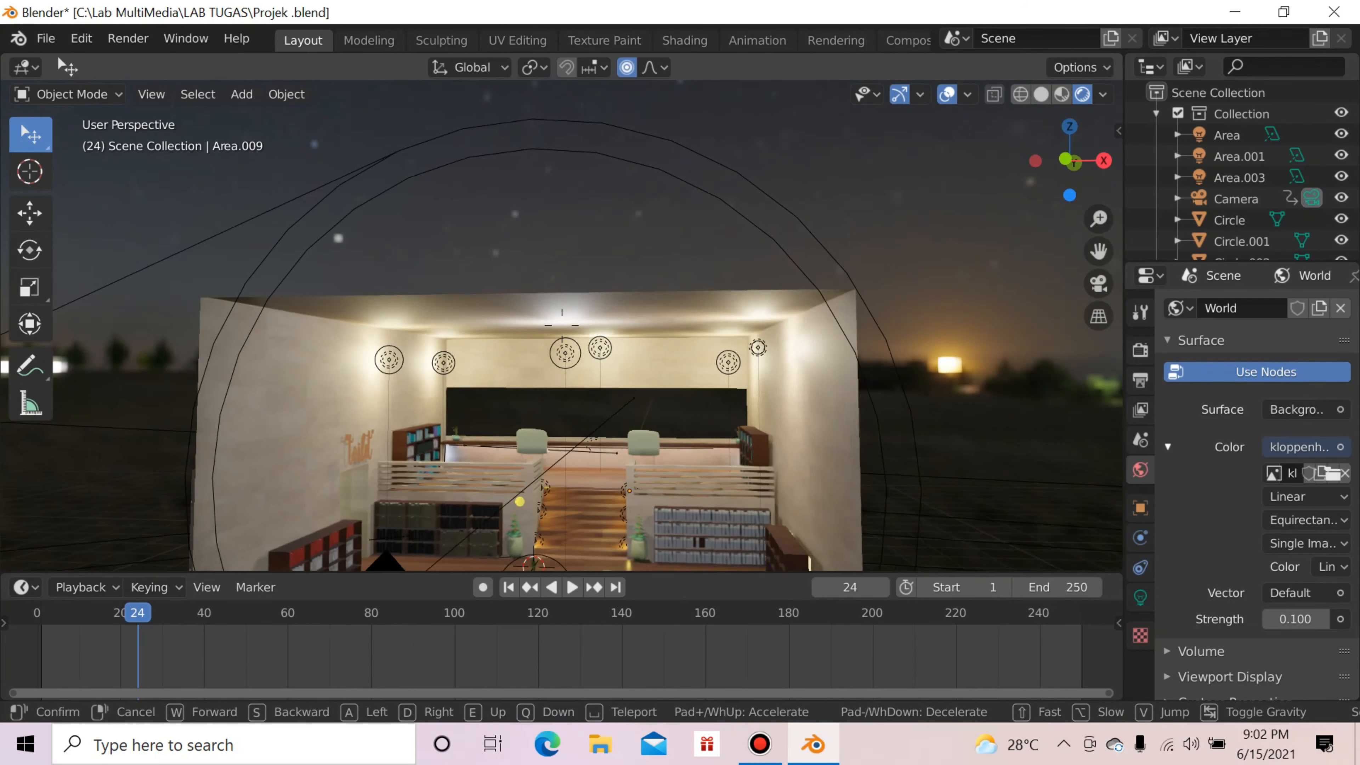
{"action": "key", "text": "w"}
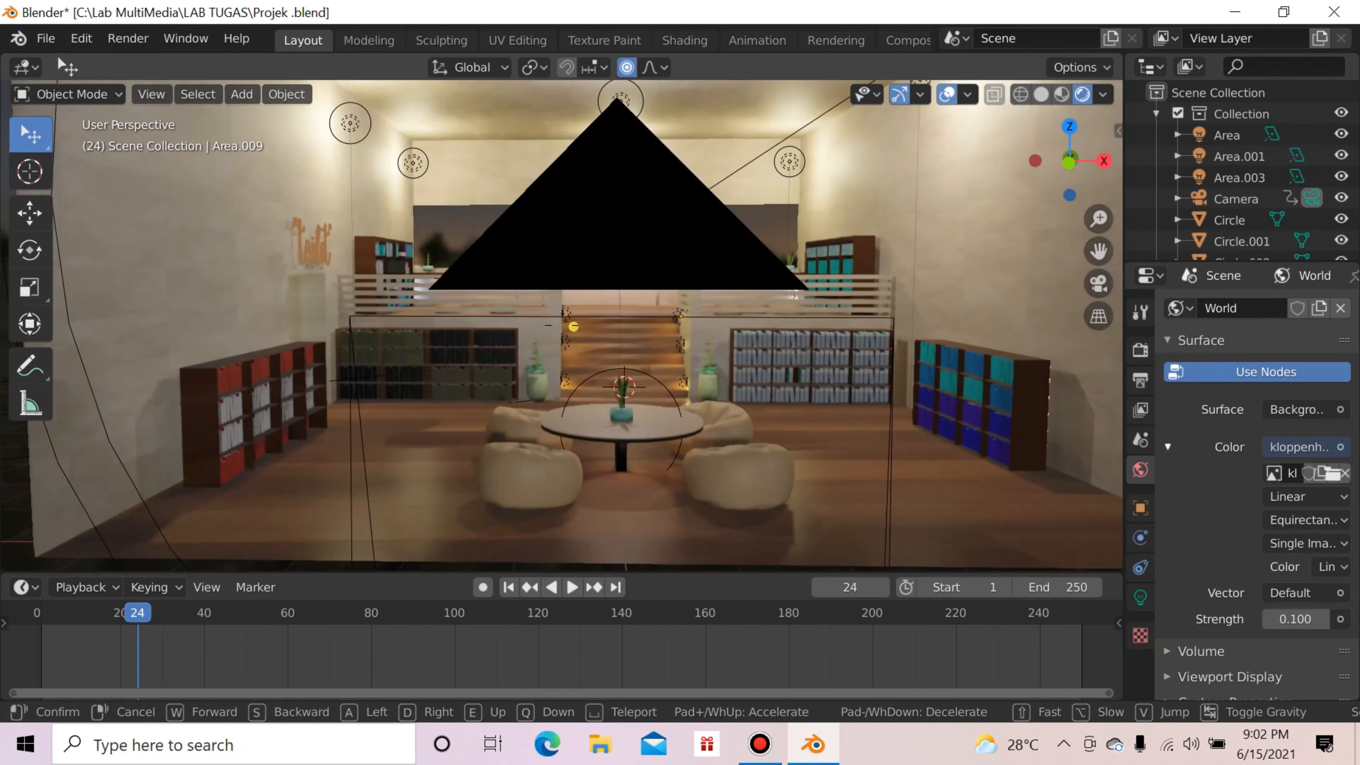
{"action": "key", "text": "a"}
{"action": "key", "text": "s"}
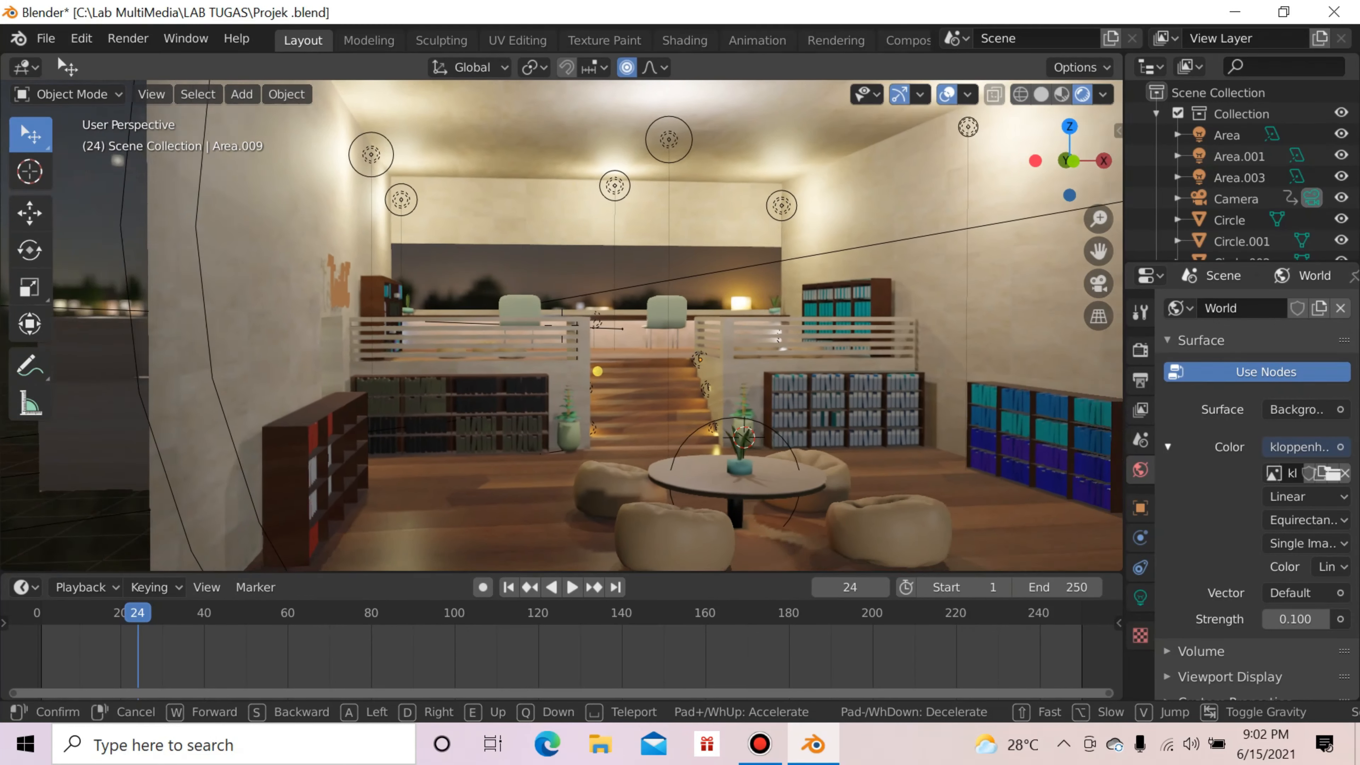
{"action": "key", "text": "s"}
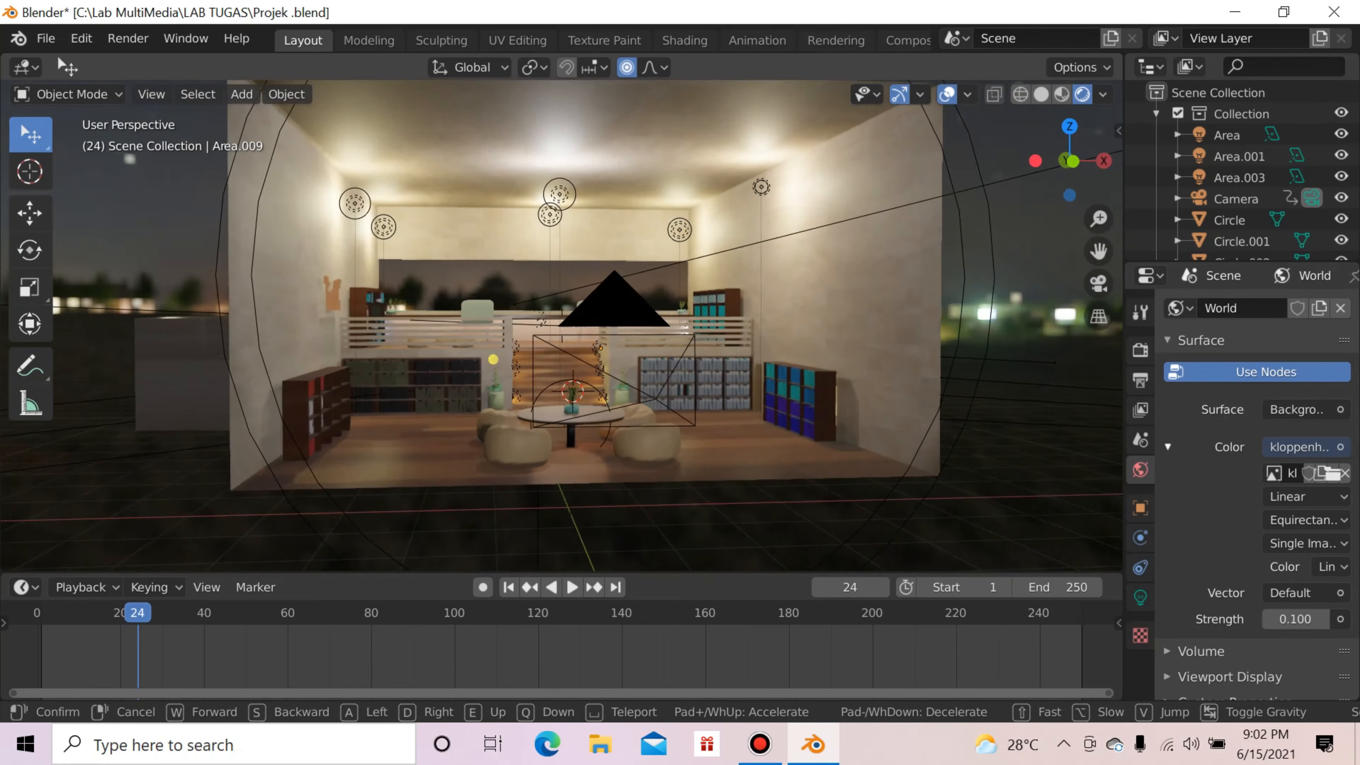
{"action": "key", "text": "s"}
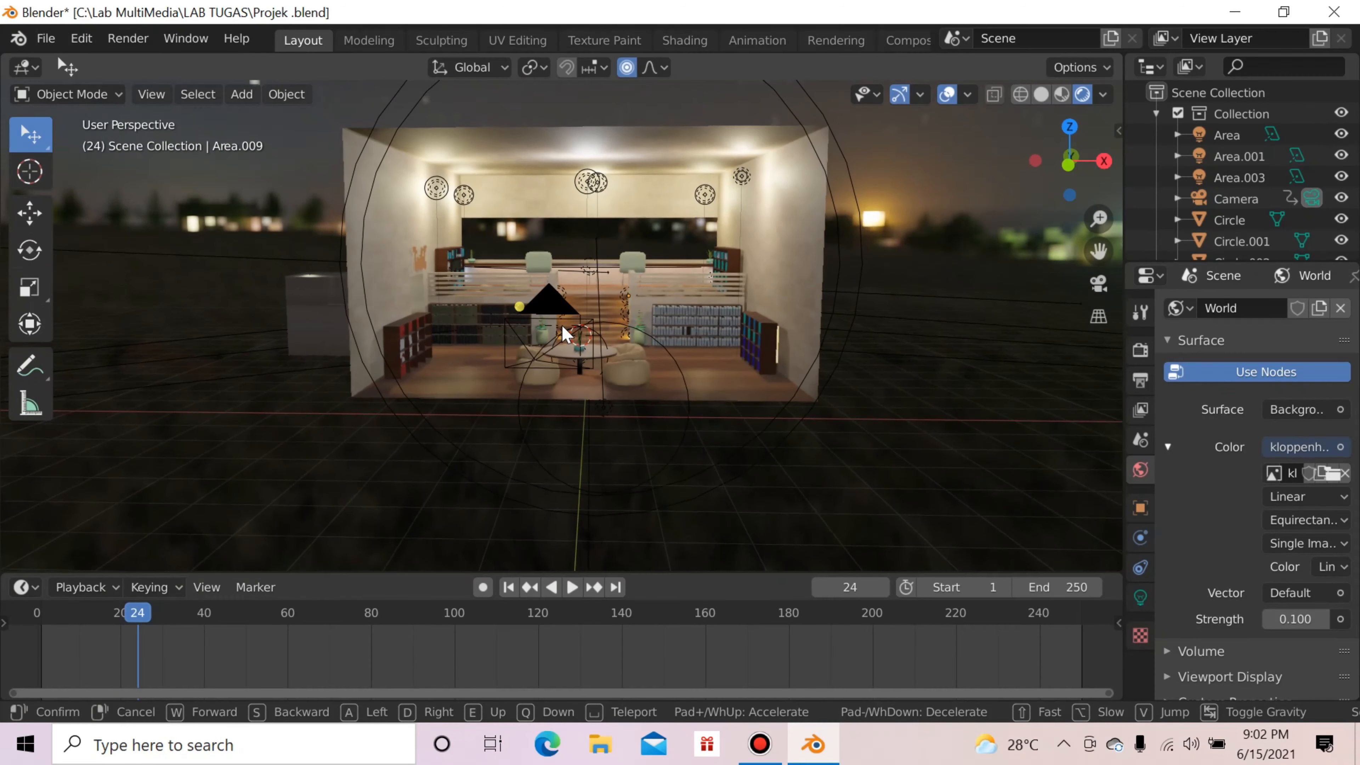
{"action": "left_click", "coordinate": [561, 328]}
{"action": "scroll", "coordinate": [980, 291], "scroll_direction": "down", "scroll_amount": 12}
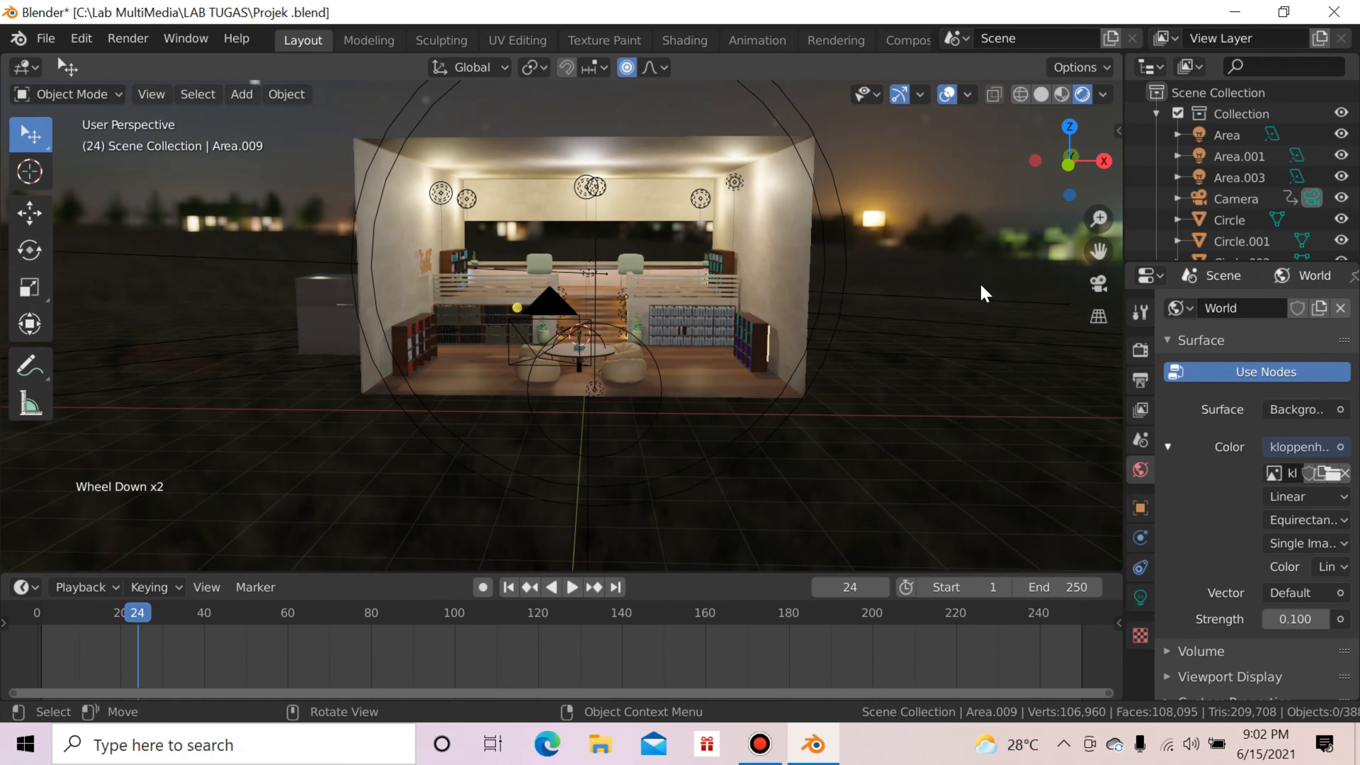
Step: Try a world background strength of 0.5, and restore it to 0.1
{"action": "scroll", "coordinate": [984, 294], "scroll_direction": "up", "scroll_amount": 3}
{"action": "scroll", "coordinate": [984, 293], "scroll_direction": "up", "scroll_amount": 3}
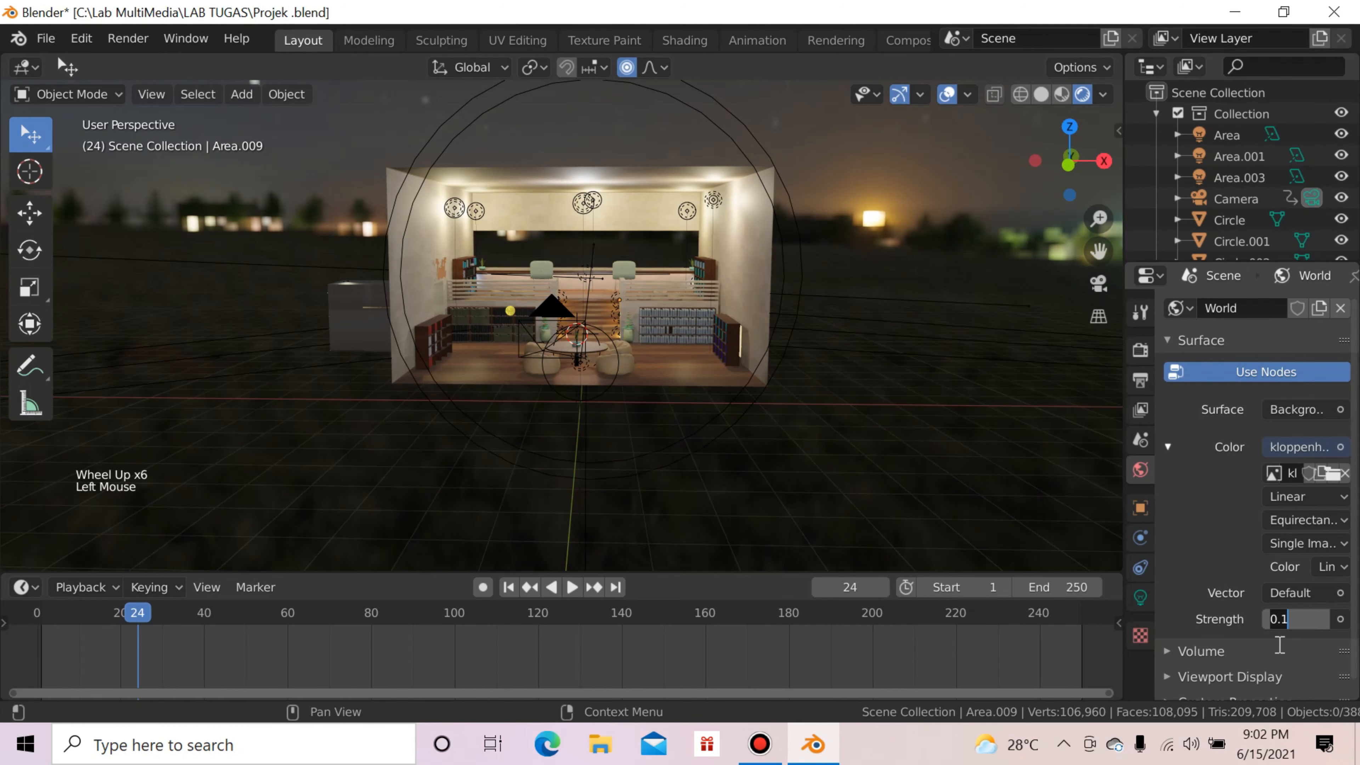
{"action": "type", "text": "0.5"}
{"action": "key", "text": "Return"}
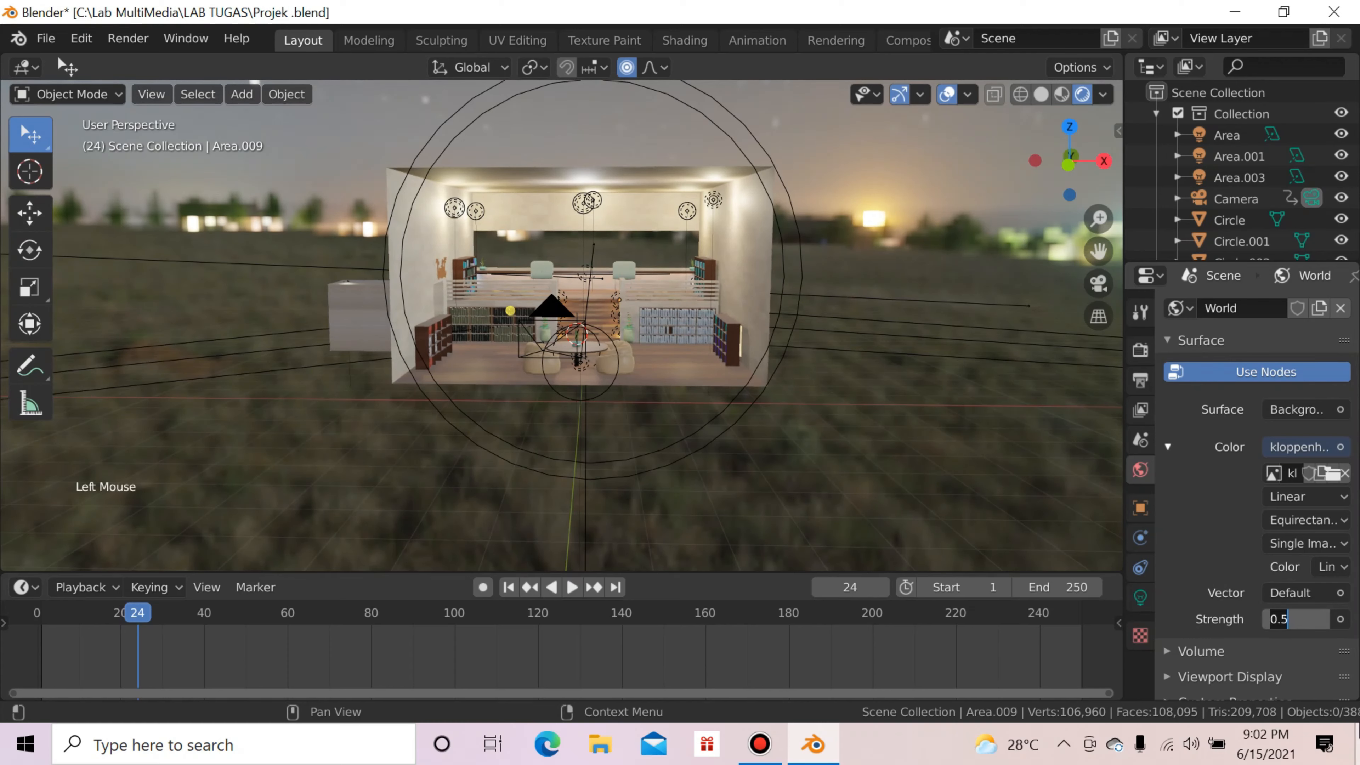
{"action": "type", "text": "1"}
{"action": "key", "text": "Return"}
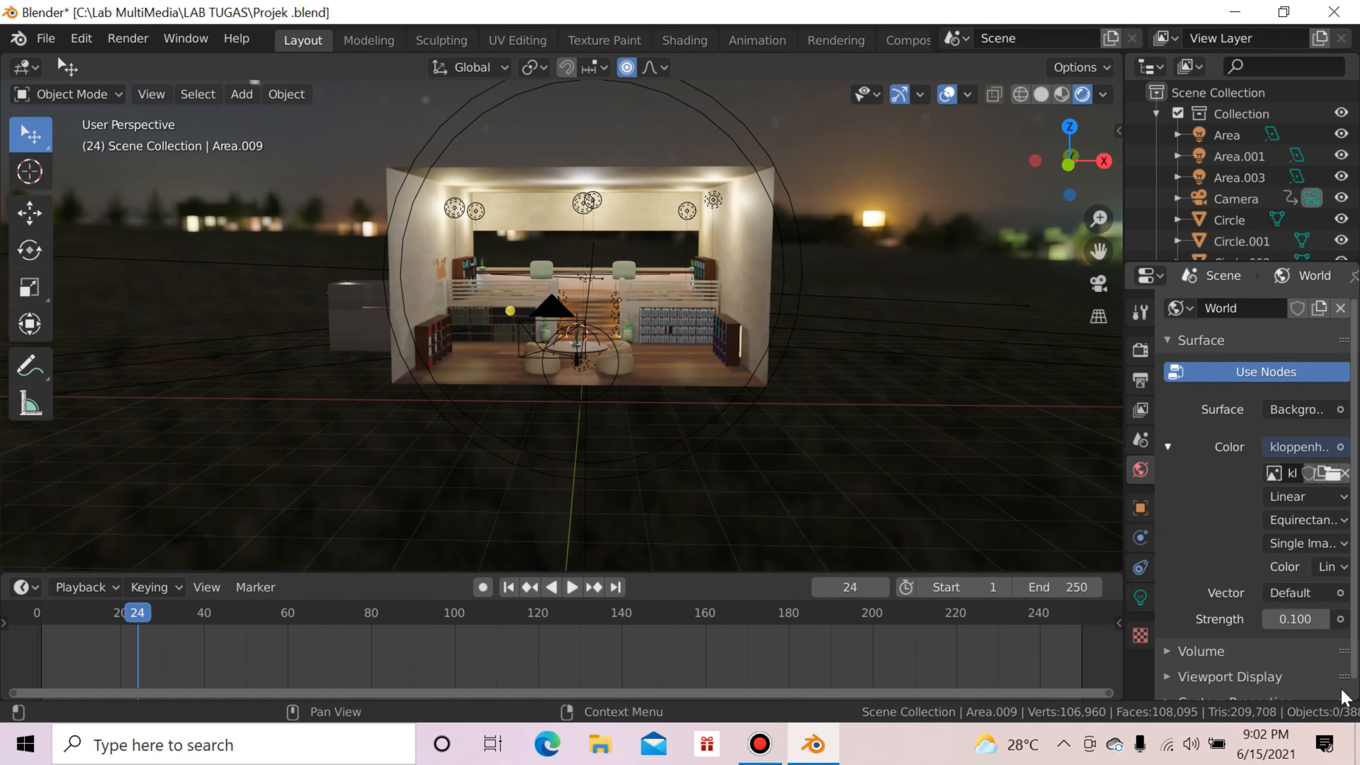
Step: Select the room shell from an angled outside view and isolate it in local view
{"action": "key", "text": "shift+grave"}
{"action": "key", "text": "w"}
{"action": "key", "text": "d"}
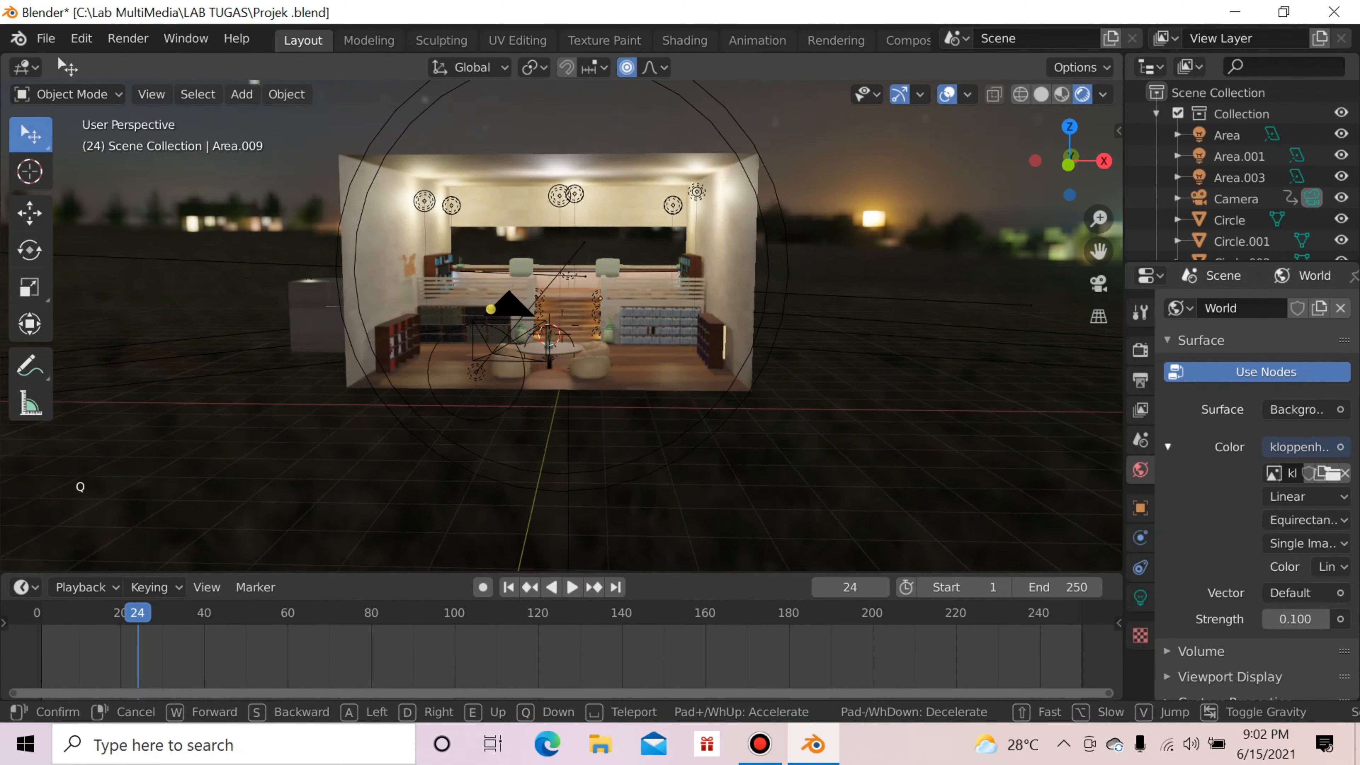
{"action": "key", "text": "w"}
{"action": "key", "text": "d"}
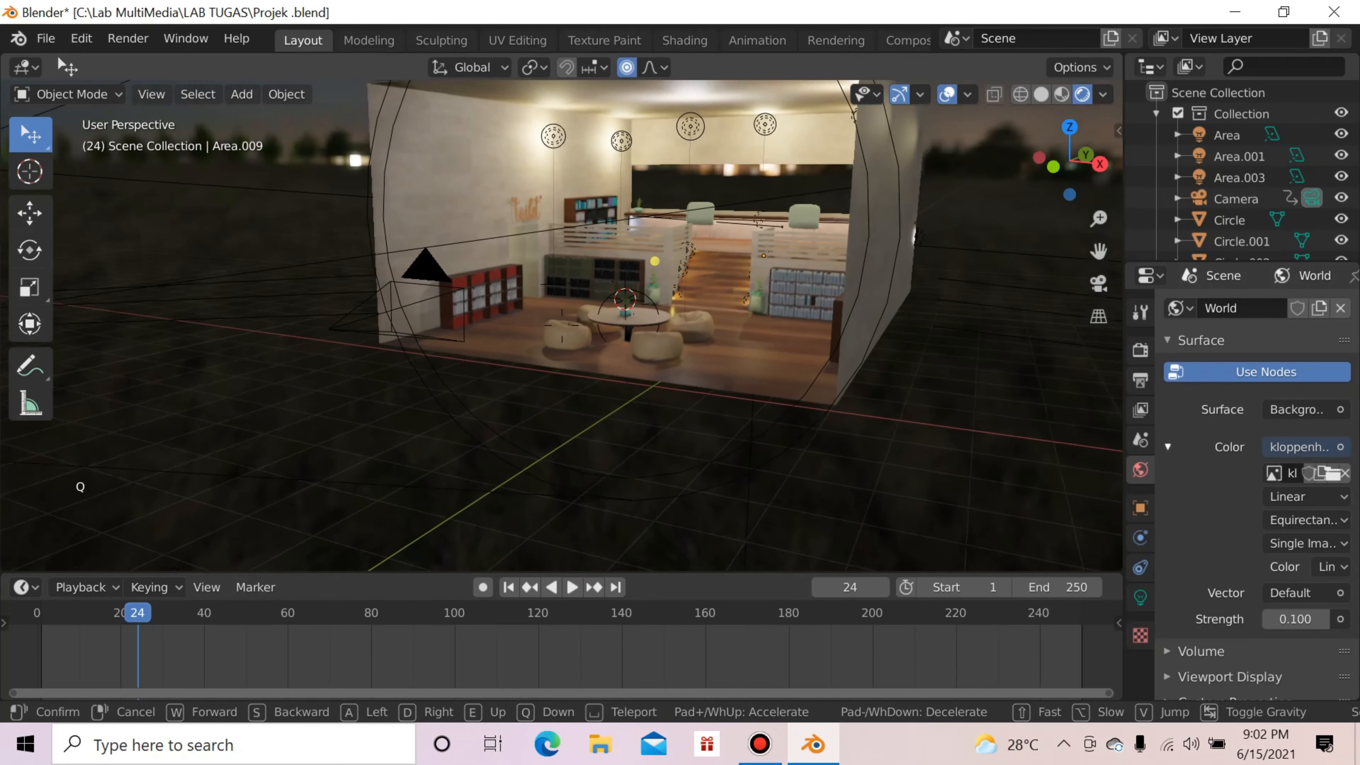
{"action": "key", "text": "s"}
{"action": "left_click", "coordinate": [561, 324]}
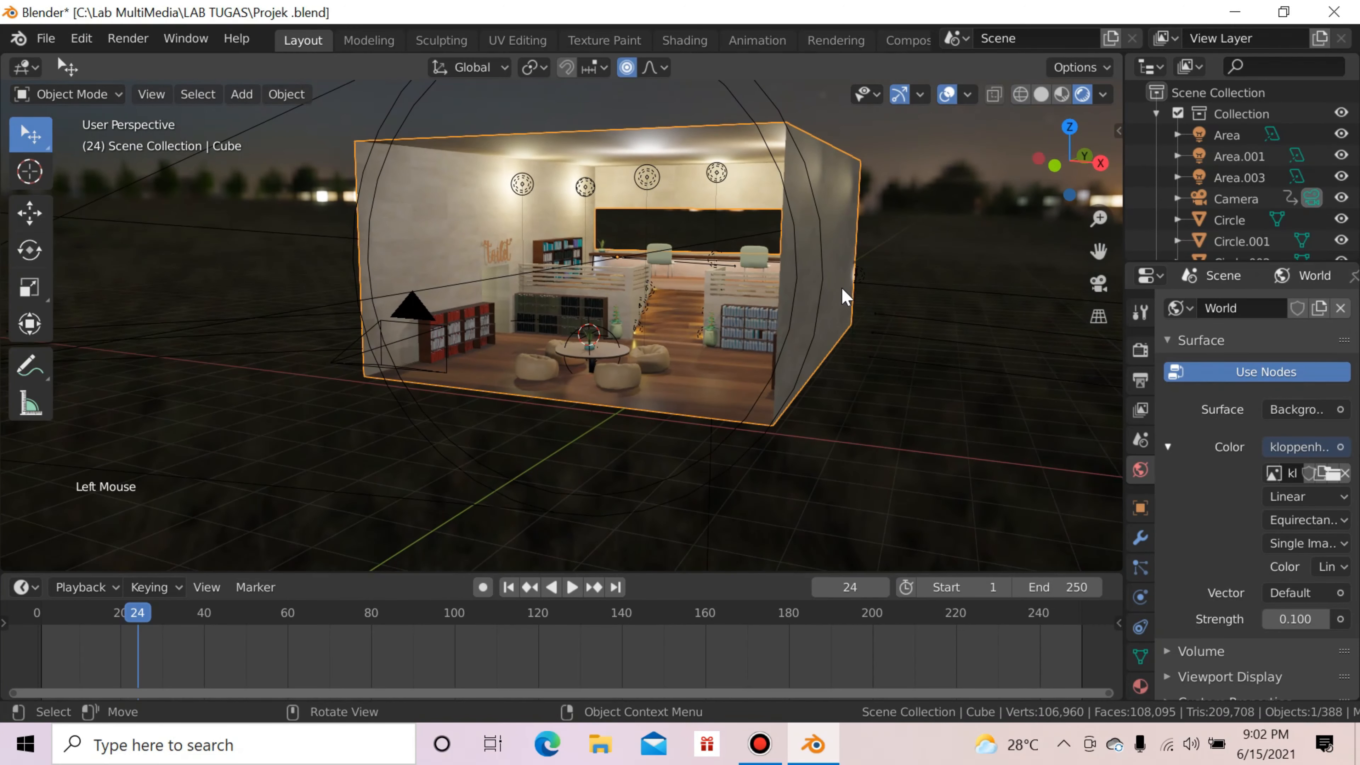
{"action": "key", "text": "KP_Divide"}
Step: Examine the isolated room shell from inside and outside, including its walls, floor, doorway and long window opening
{"action": "scroll", "coordinate": [735, 349], "scroll_direction": "up", "scroll_amount": 12}
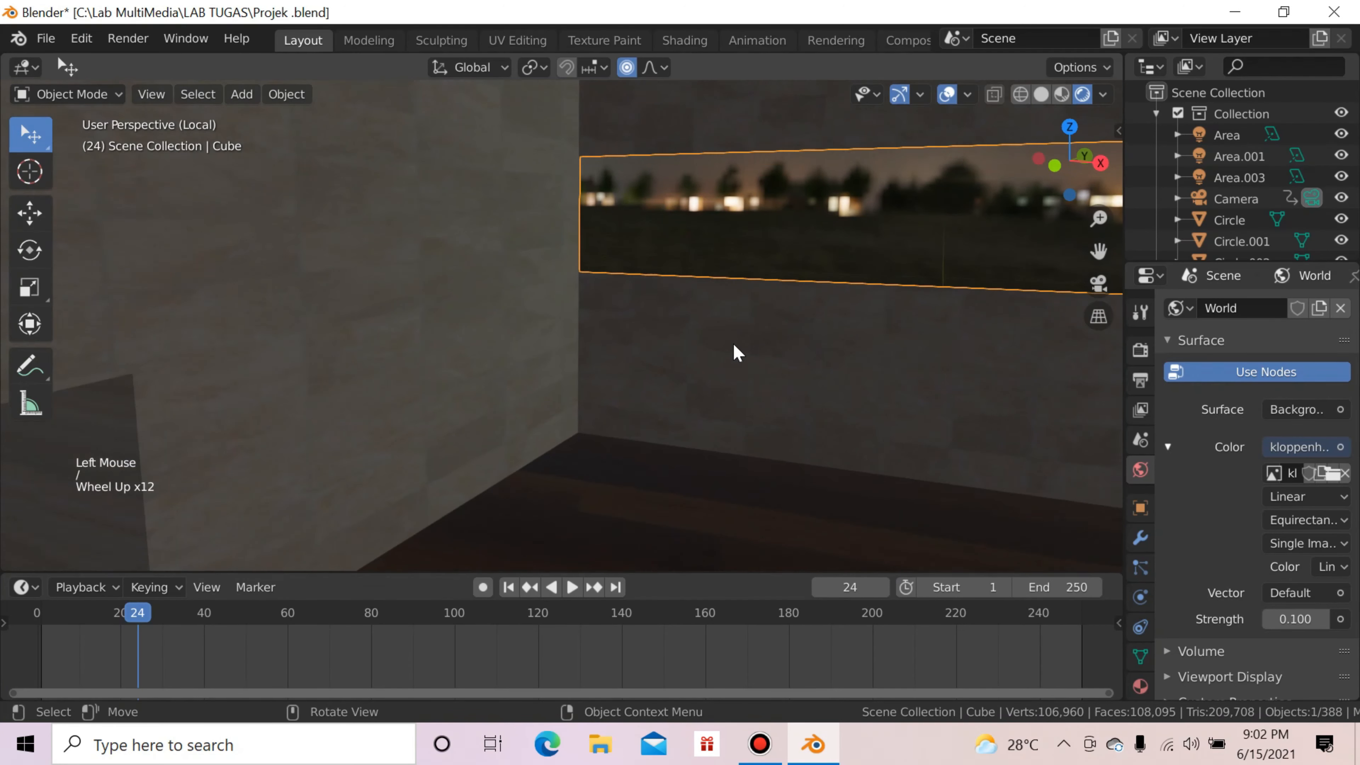
{"action": "scroll", "coordinate": [738, 352], "scroll_direction": "up", "scroll_amount": 2}
{"action": "scroll", "coordinate": [754, 327], "scroll_direction": "down", "scroll_amount": 4}
{"action": "mouse_move", "coordinate": [1053, 177]}
{"action": "left_mouse_down"}
{"action": "mouse_move", "coordinate": [1054, 155]}
{"action": "mouse_move", "coordinate": [1044, 171]}
{"action": "mouse_move", "coordinate": [1058, 176]}
{"action": "left_mouse_up"}
{"action": "key", "text": "q"}
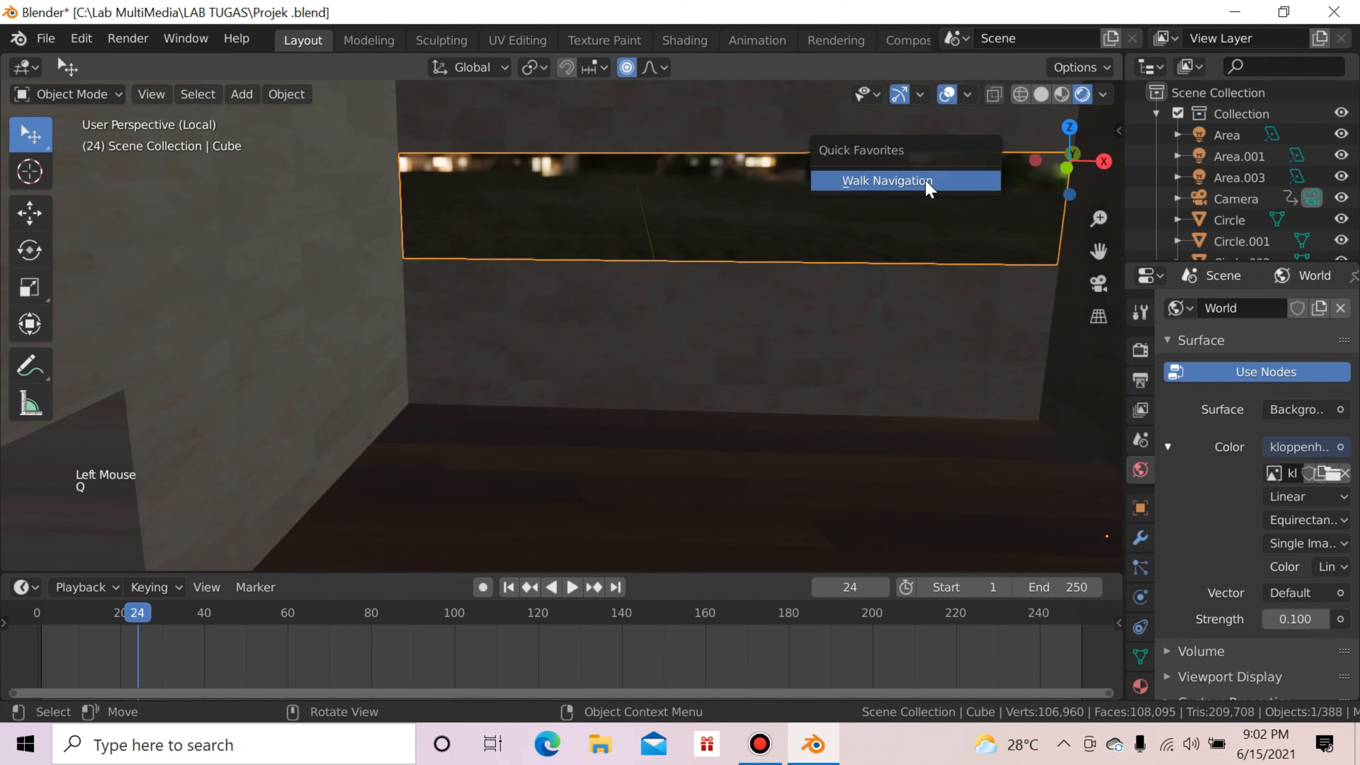
{"action": "left_click", "coordinate": [926, 183]}
{"action": "key", "text": "q"}
{"action": "key", "text": "s"}
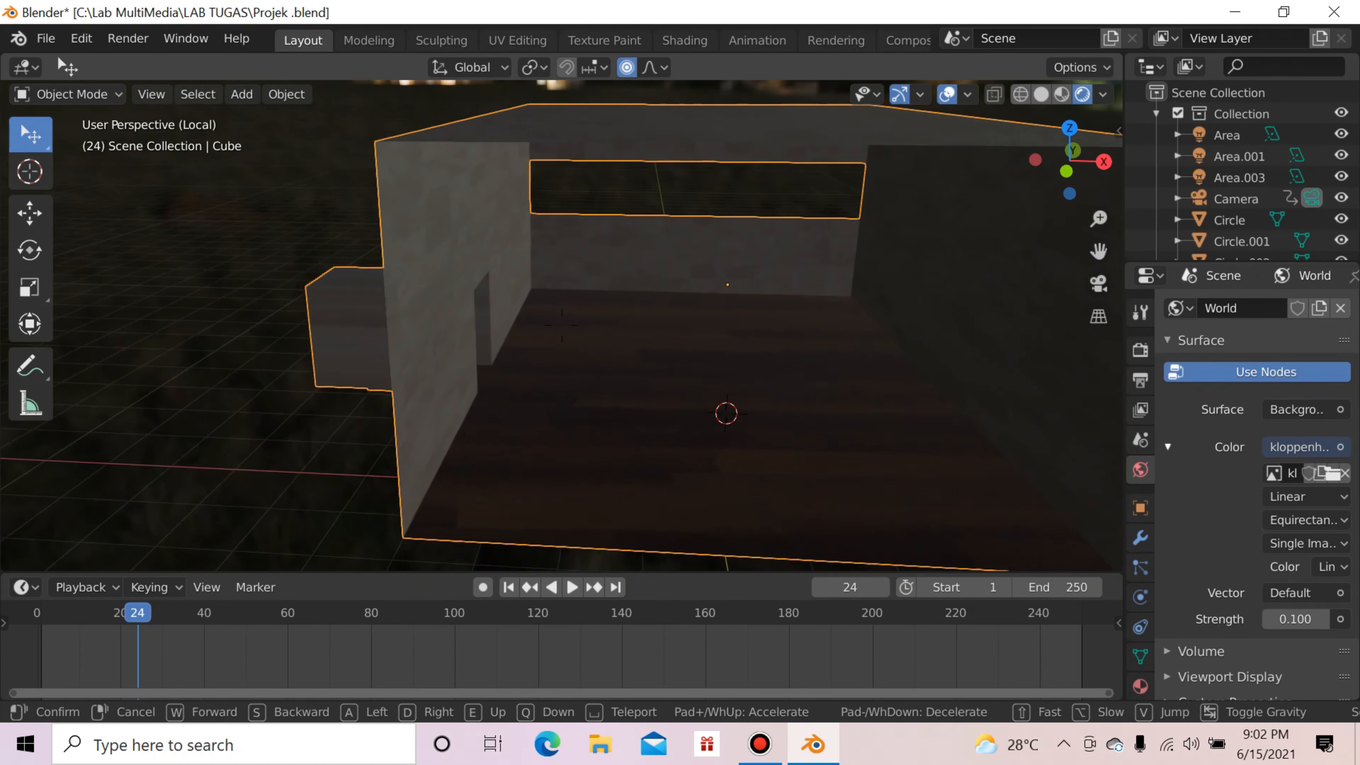
{"action": "left_click", "coordinate": [566, 335]}
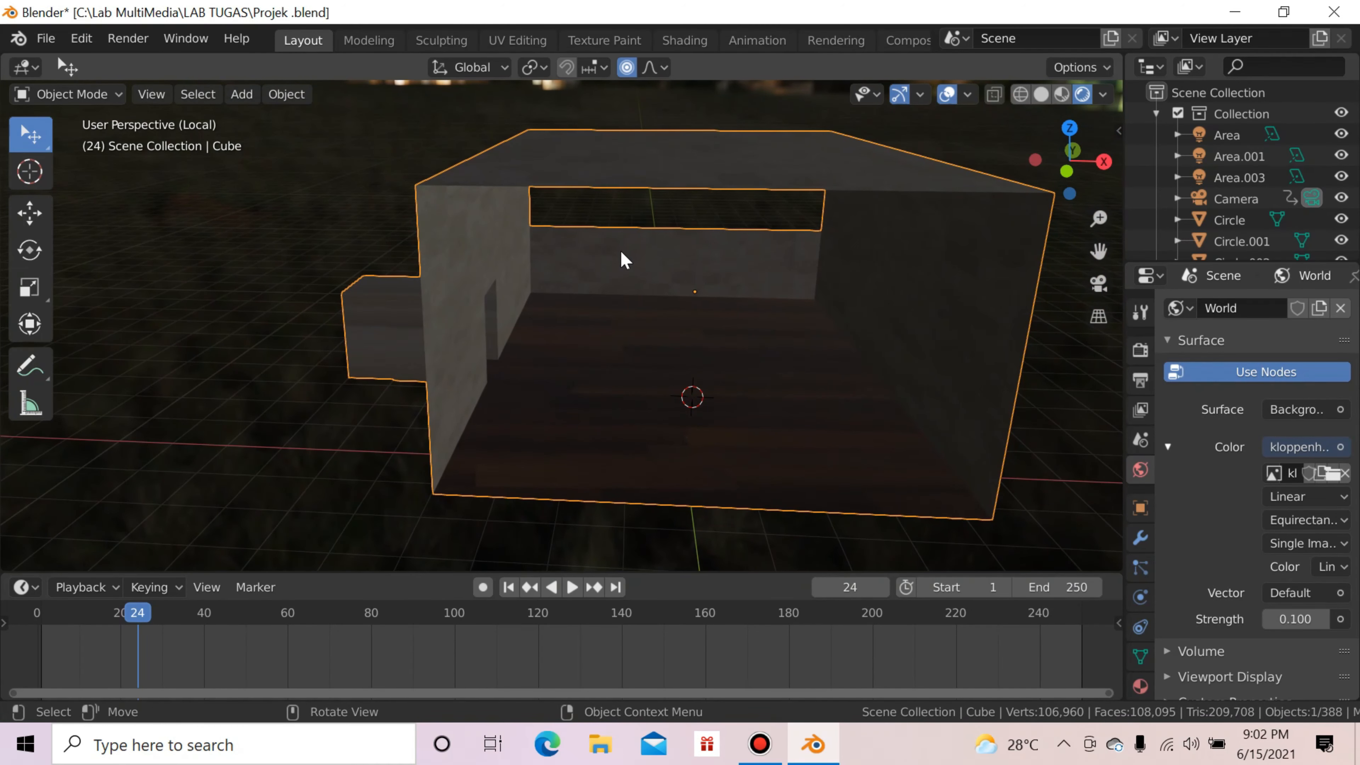
{"action": "left_click", "coordinate": [658, 251]}
{"action": "key", "text": "w"}
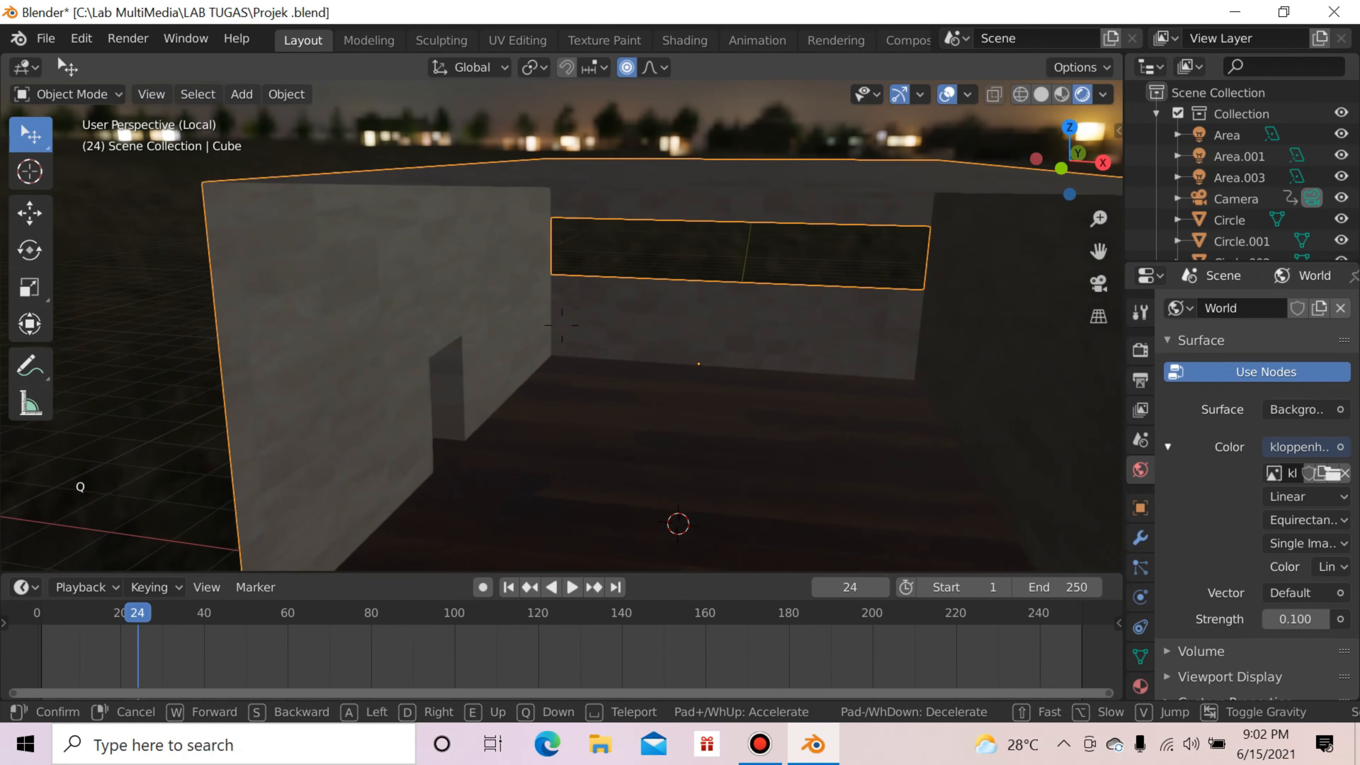
{"action": "key", "text": "s"}
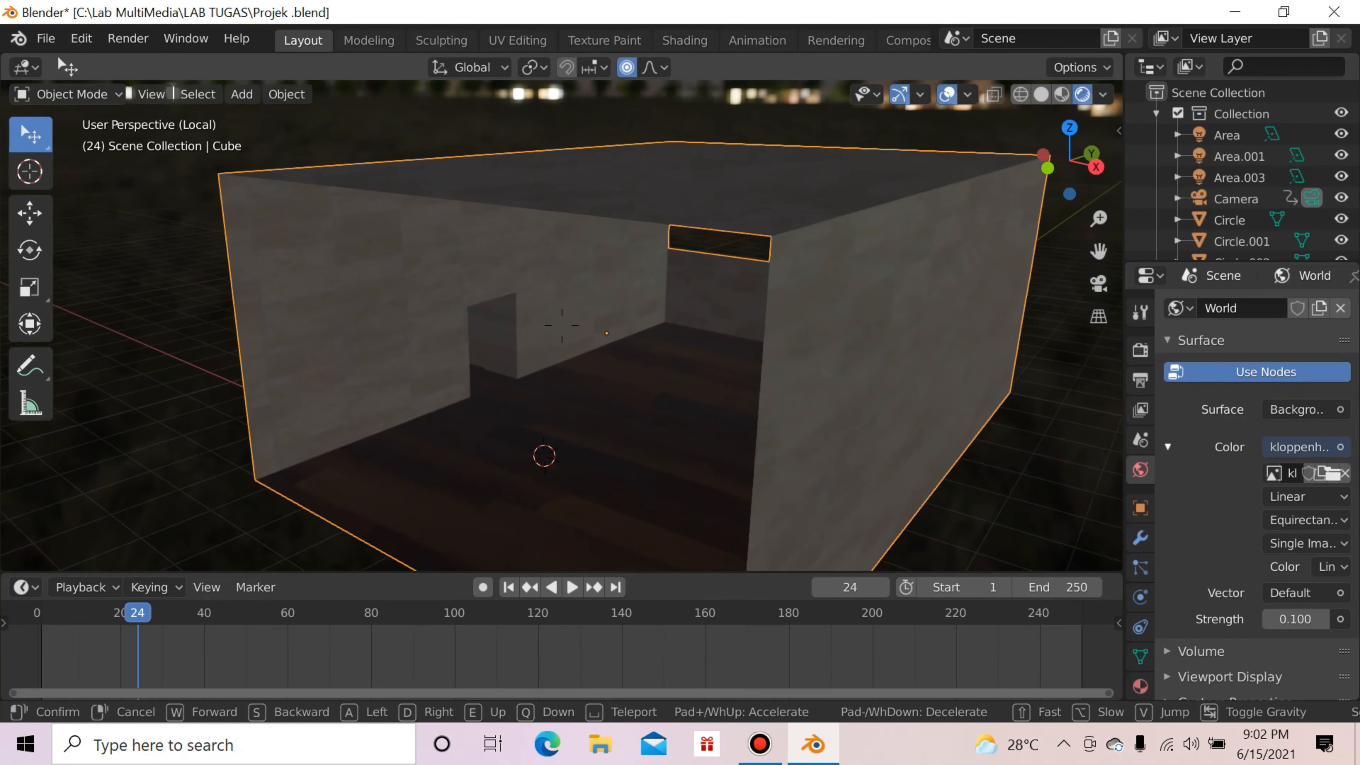
{"action": "key", "text": "w"}
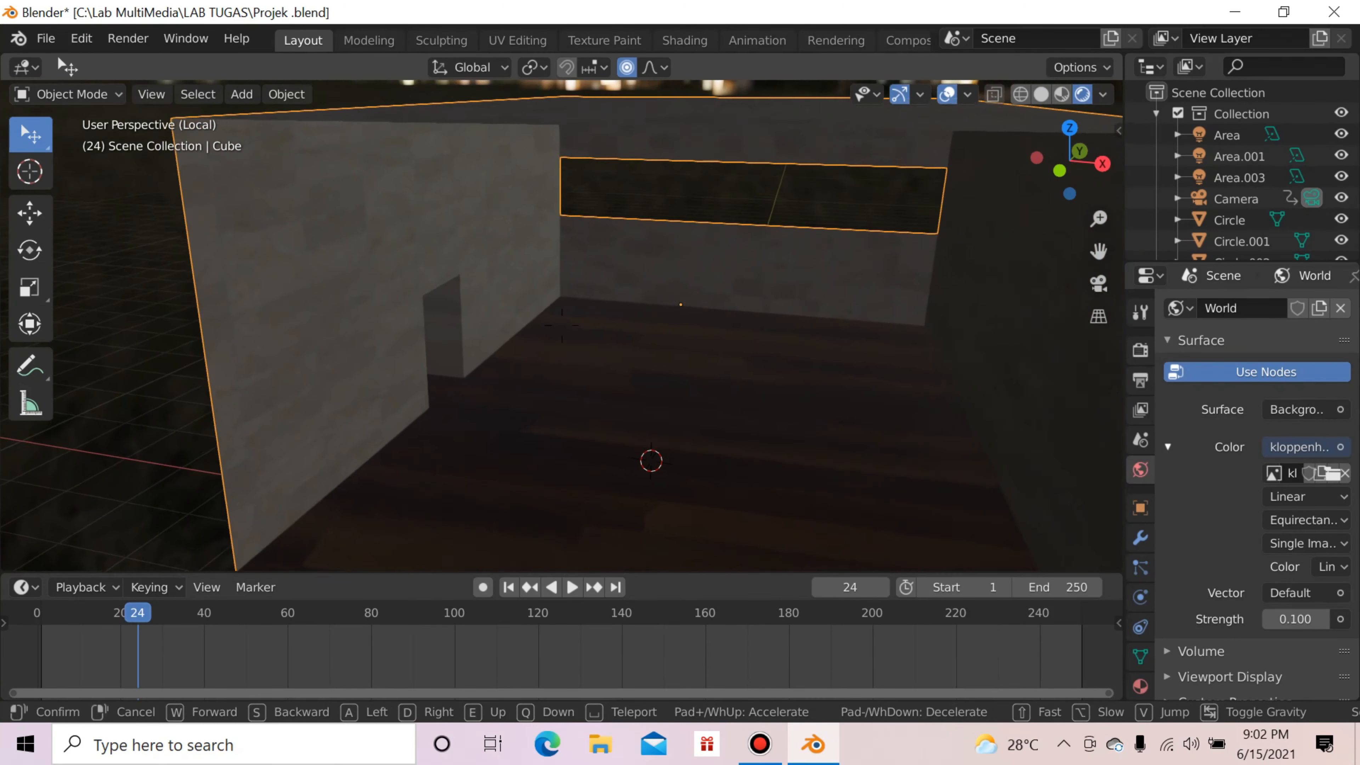
{"action": "key", "text": "s"}
{"action": "left_click", "coordinate": [561, 324]}
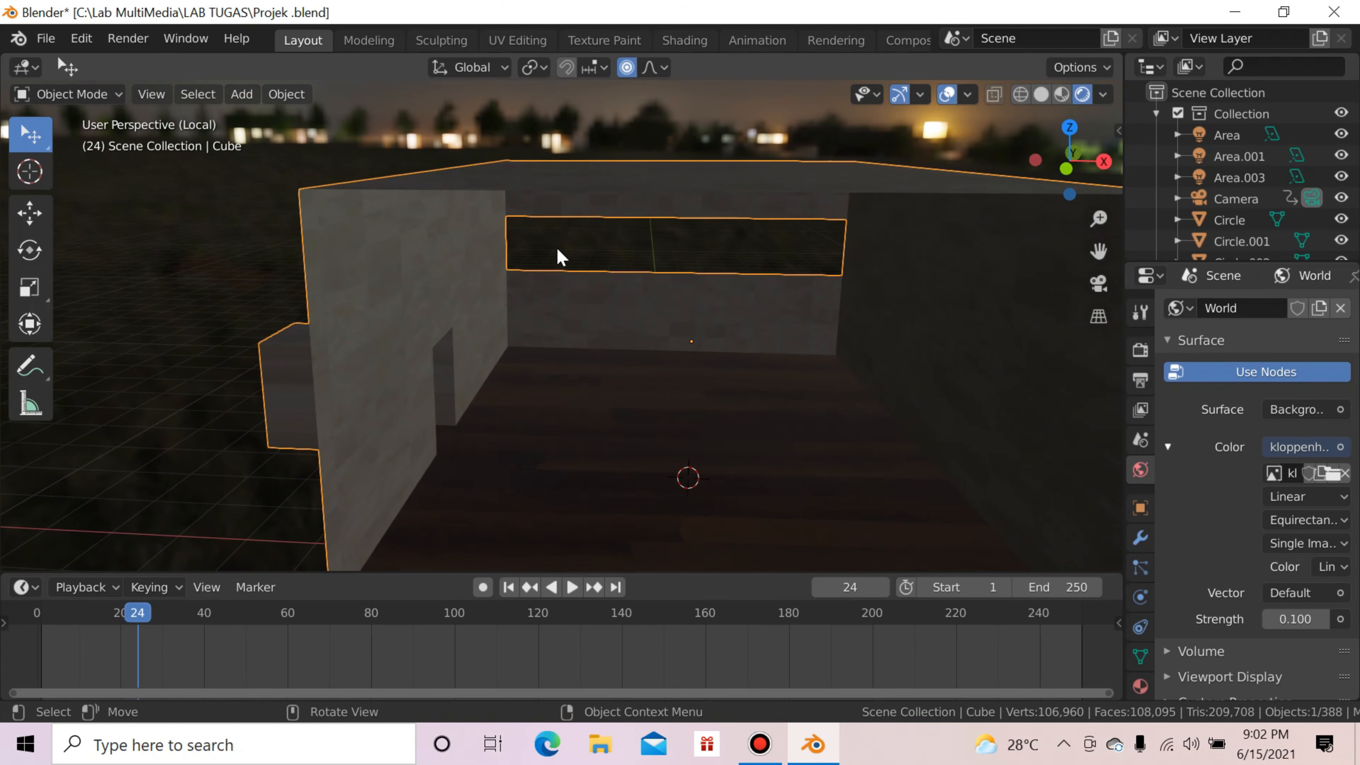
{"action": "scroll", "coordinate": [560, 256], "scroll_direction": "up", "scroll_amount": 16}
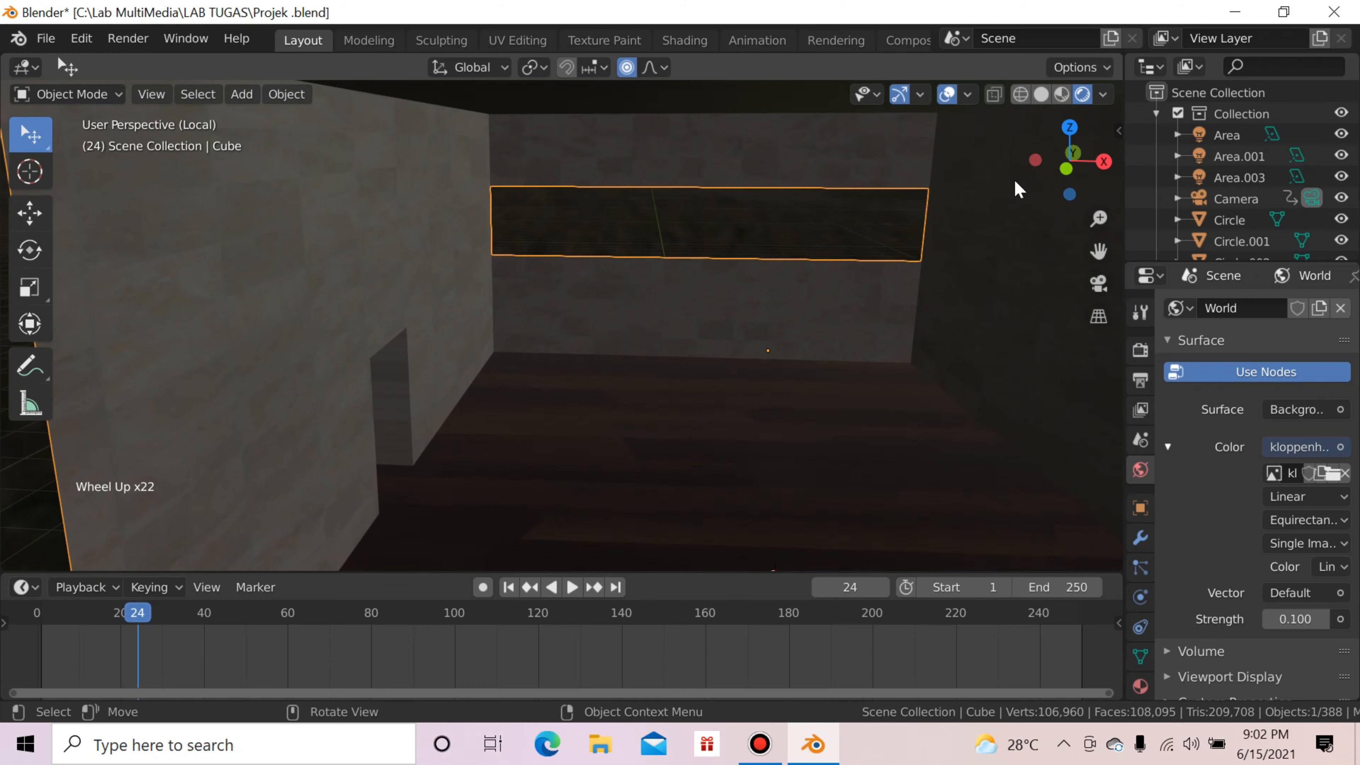
Step: Enter Edit Mode on the isolated room shell and examine its wall edges, doorway, floor and long window opening from inside and outside
{"action": "key", "text": "Tab"}
{"action": "left_click_drag", "start_coordinate": [1047, 184], "coordinate": [1051, 197]}
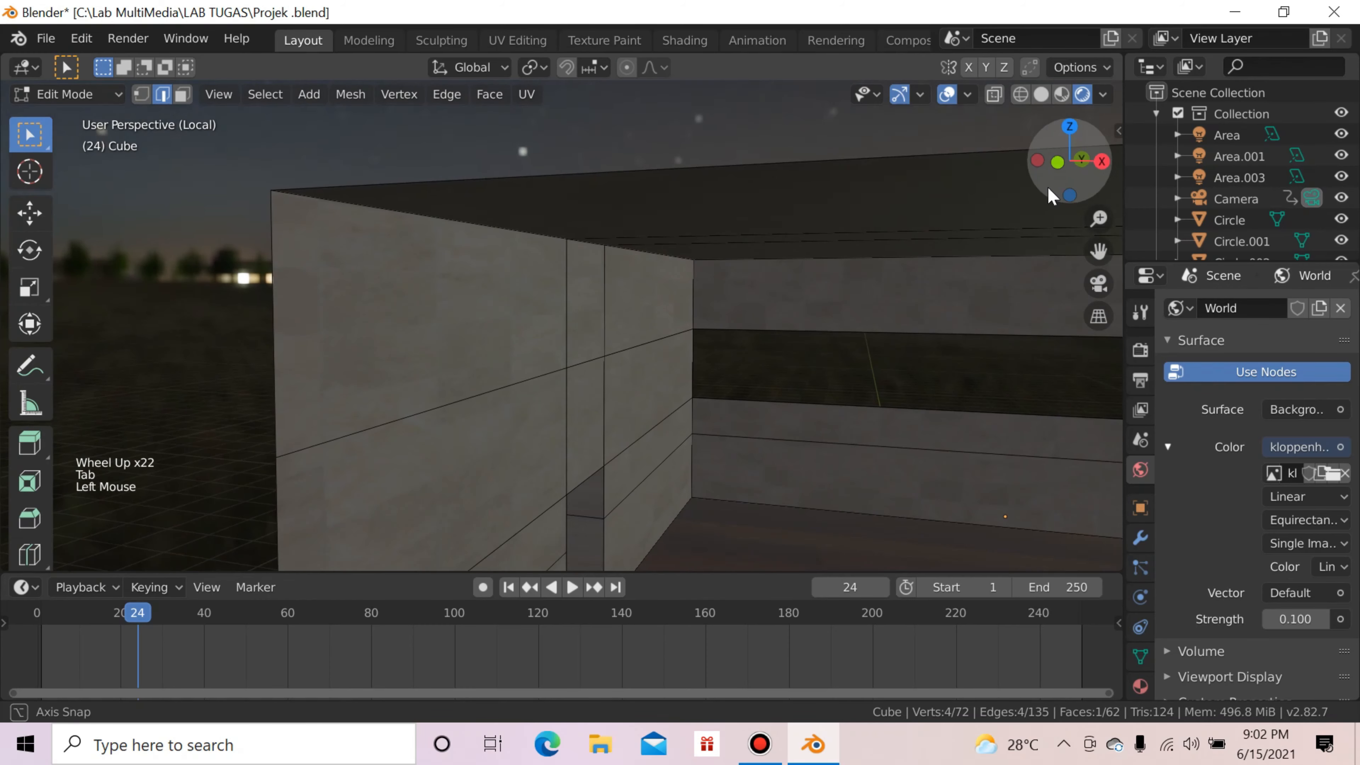
{"action": "left_click", "coordinate": [905, 230]}
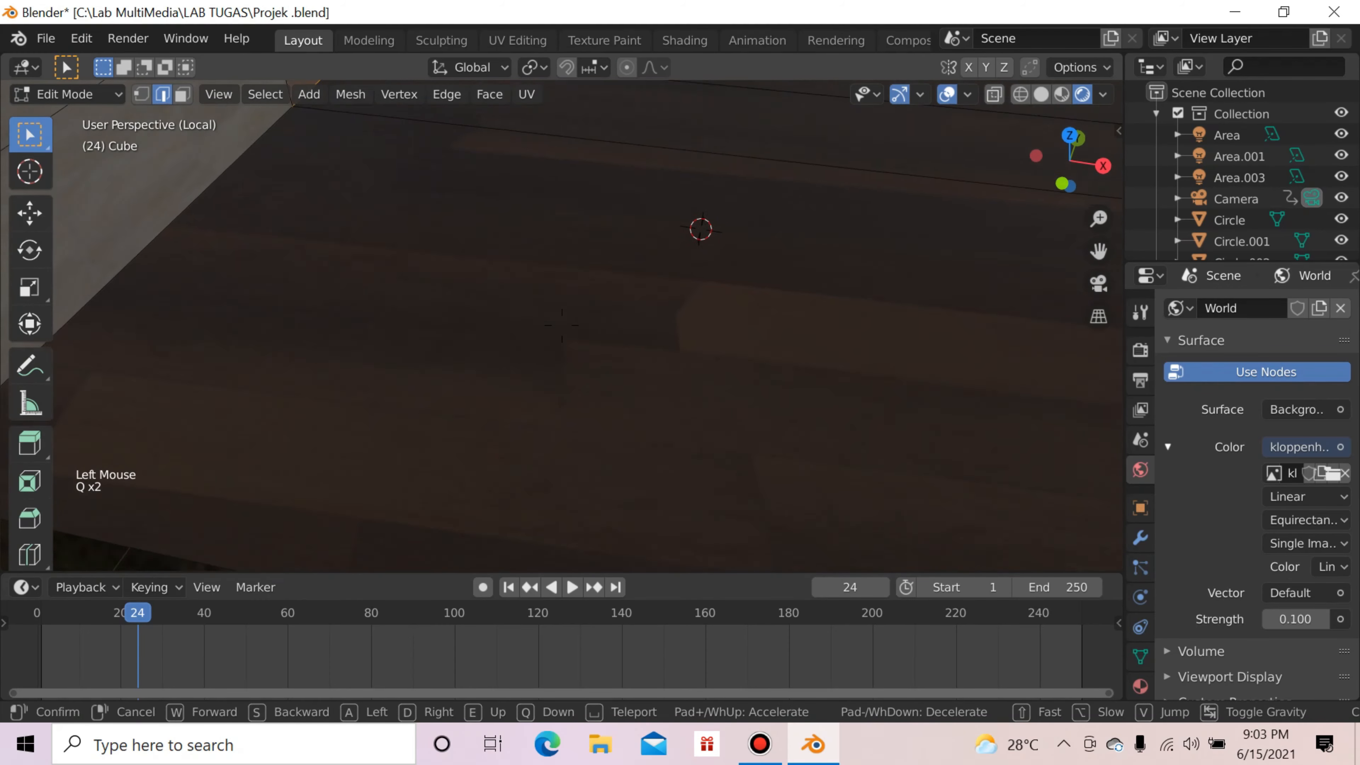
{"action": "key", "text": "q"}
{"action": "key", "text": "d"}
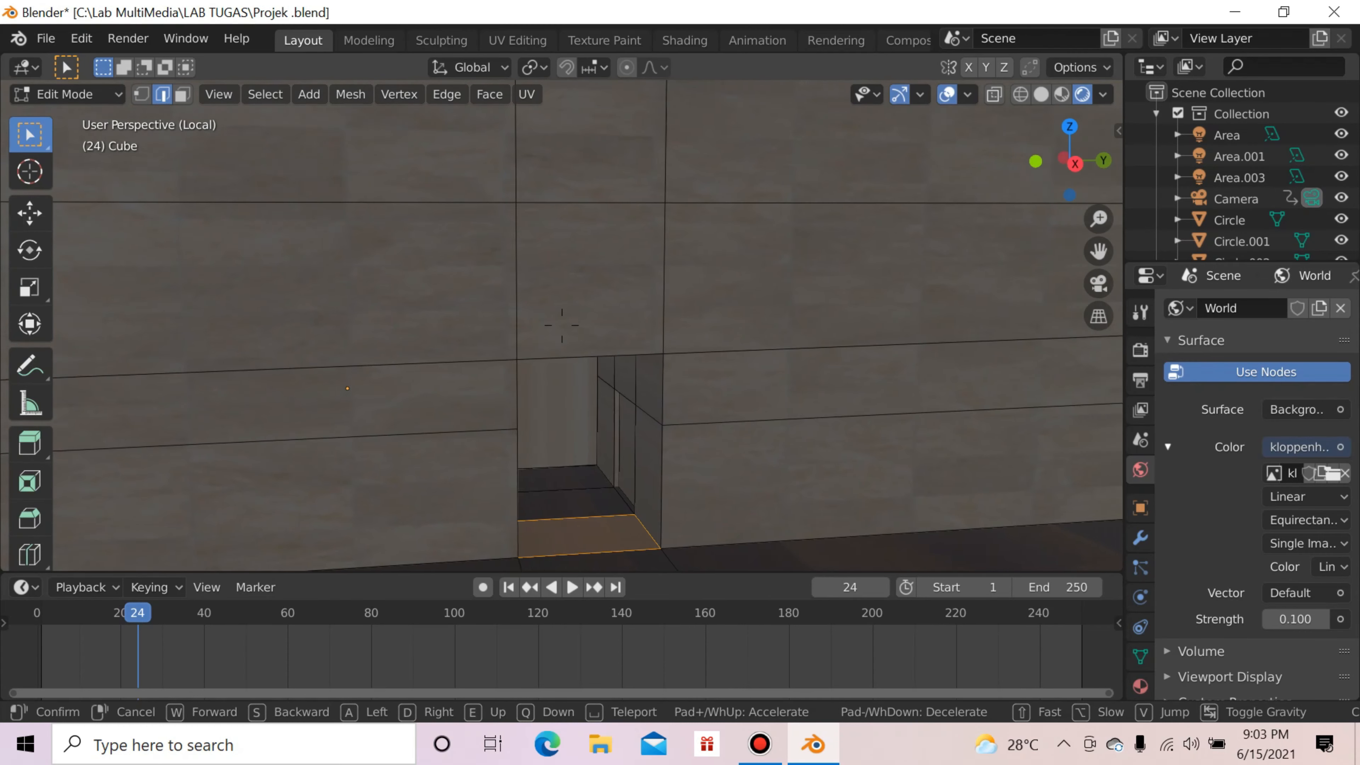
{"action": "key", "text": "d"}
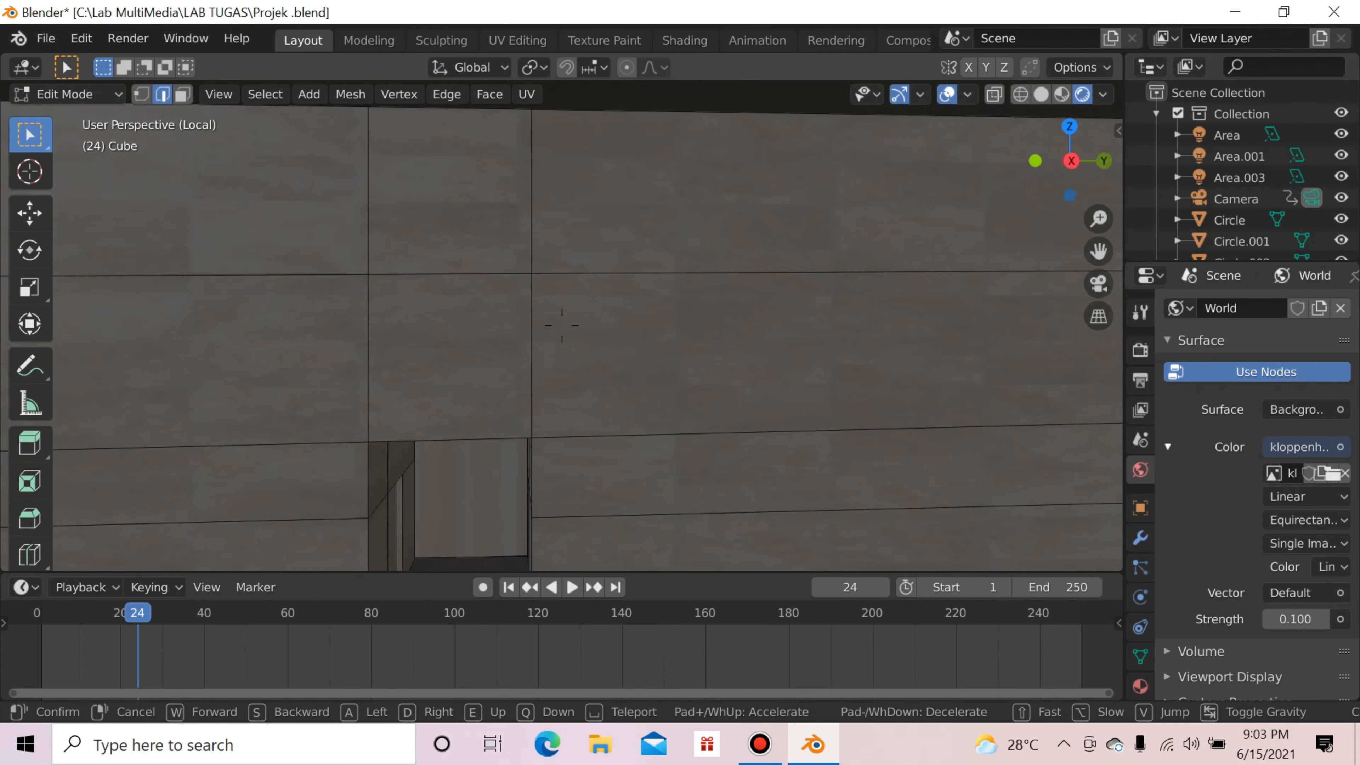
{"action": "key", "text": "s"}
{"action": "key", "text": "a"}
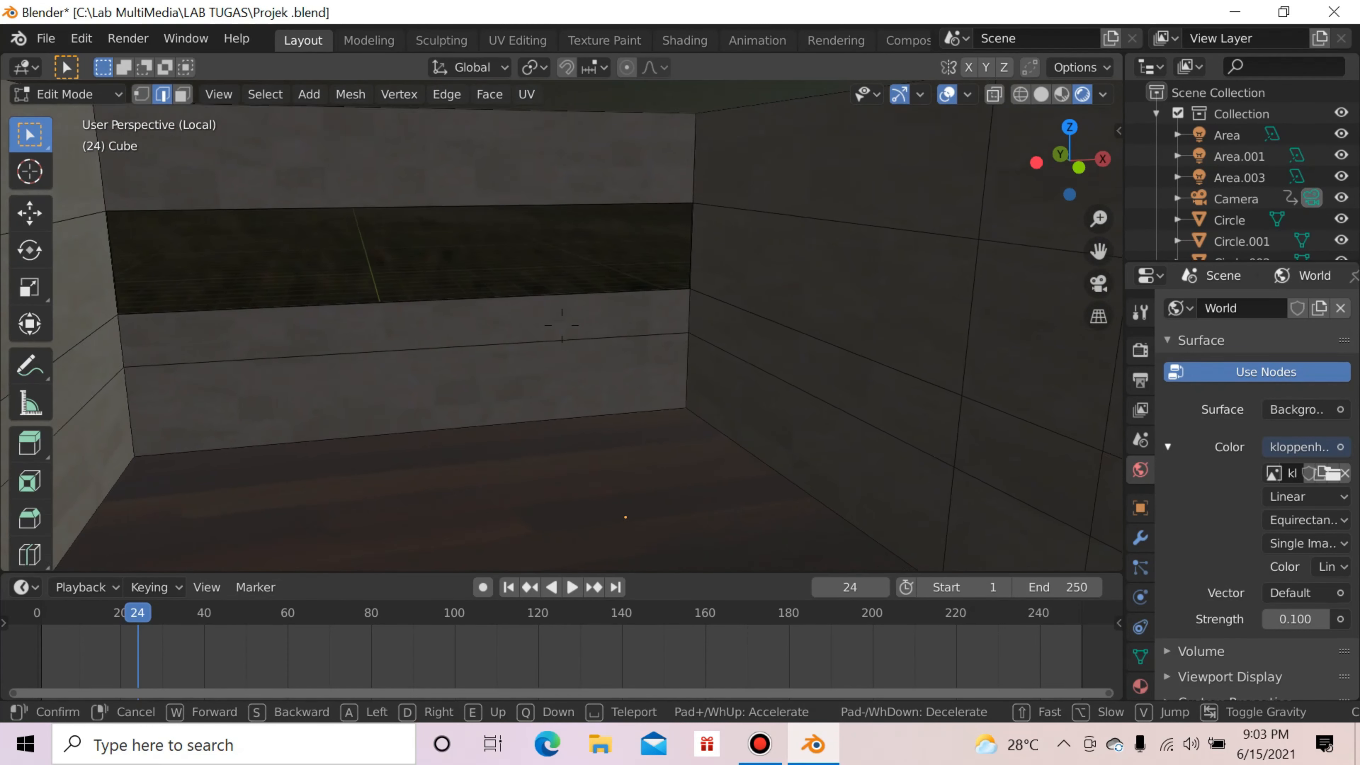
{"action": "key", "text": "w"}
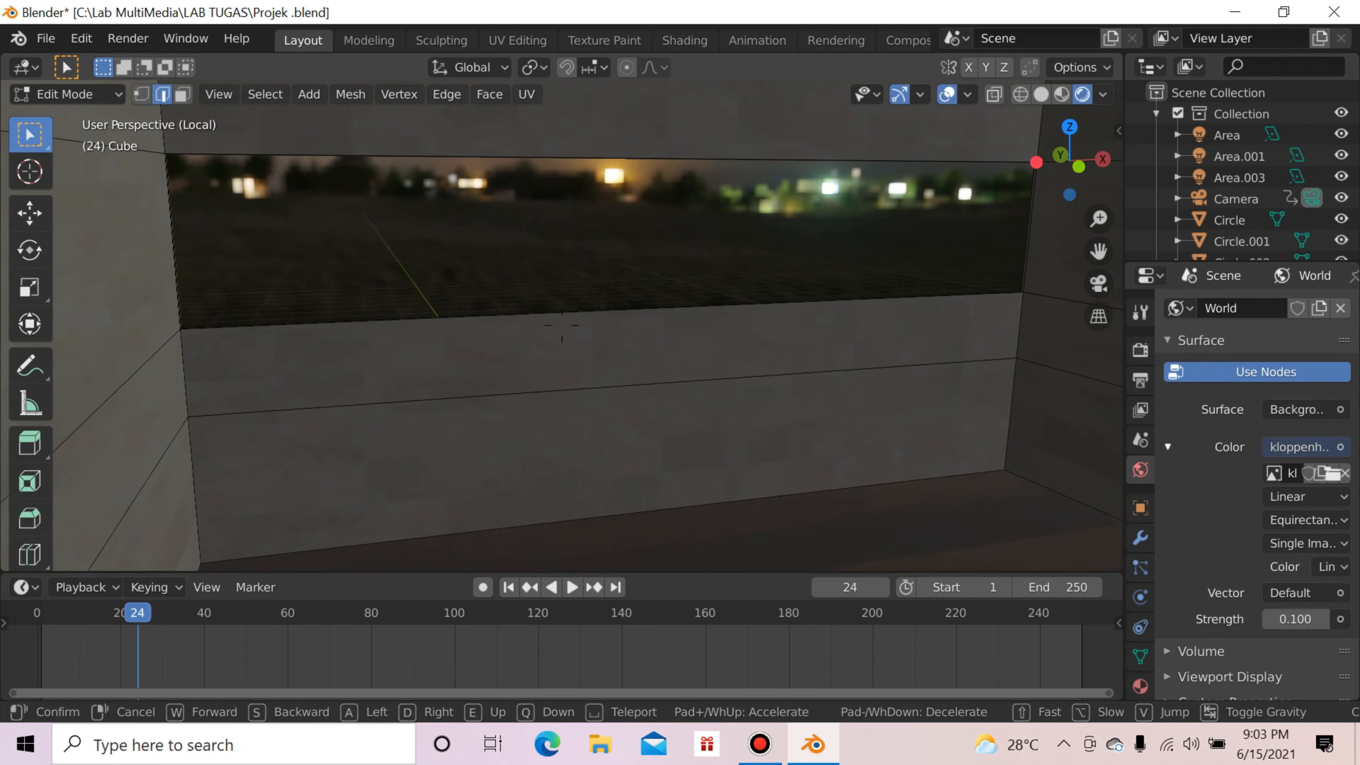
{"action": "key", "text": "w"}
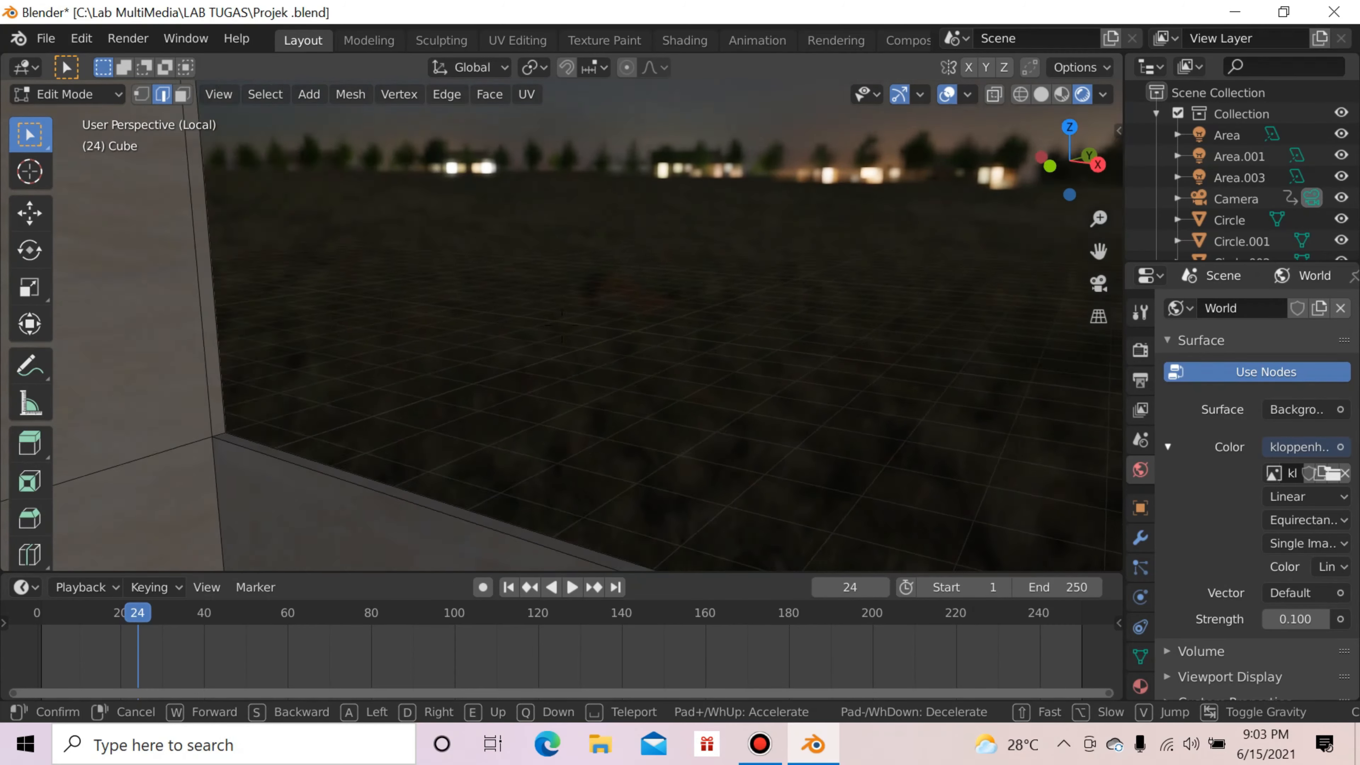
{"action": "key", "text": "s"}
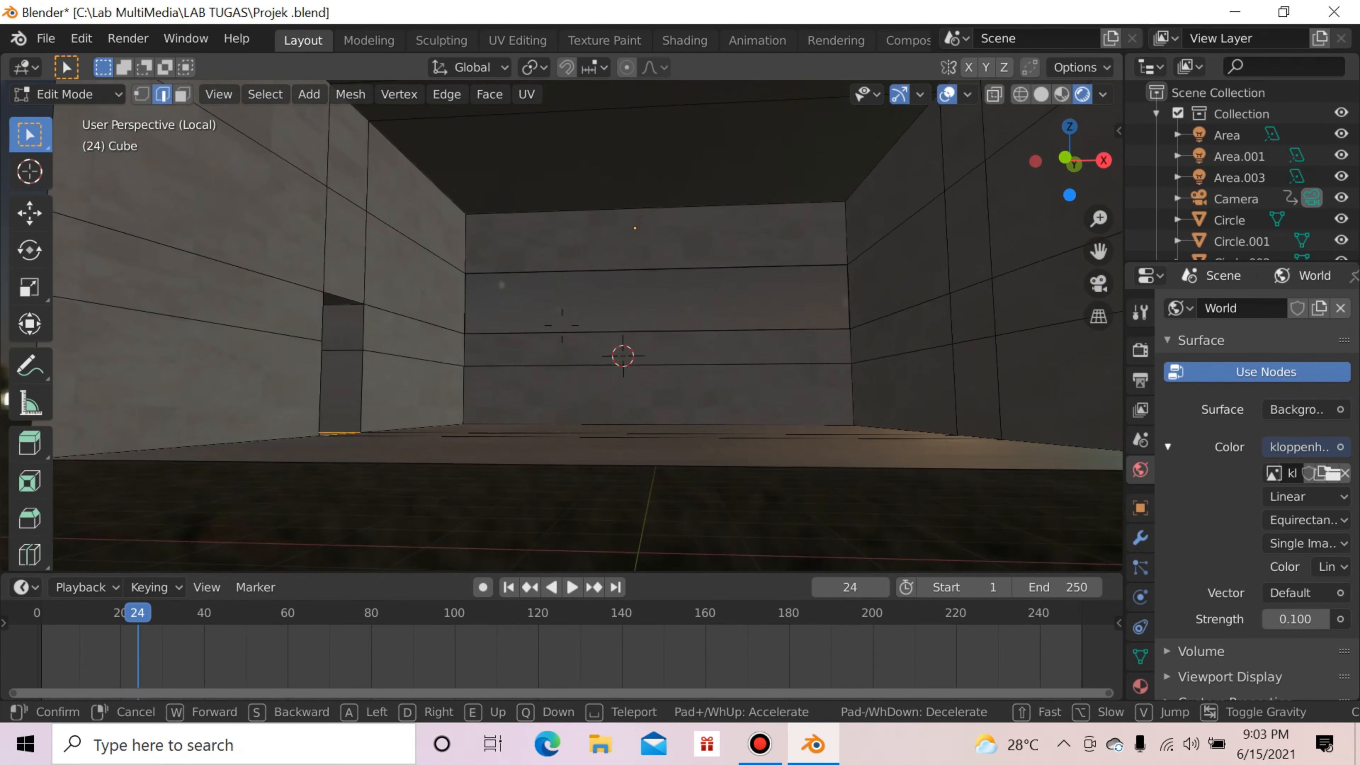
{"action": "left_click", "coordinate": [561, 324]}
Step: Exit local view to restore the furnished scene, and return the room shell to Object Mode from a front view
{"action": "key", "text": "KP_Divide"}
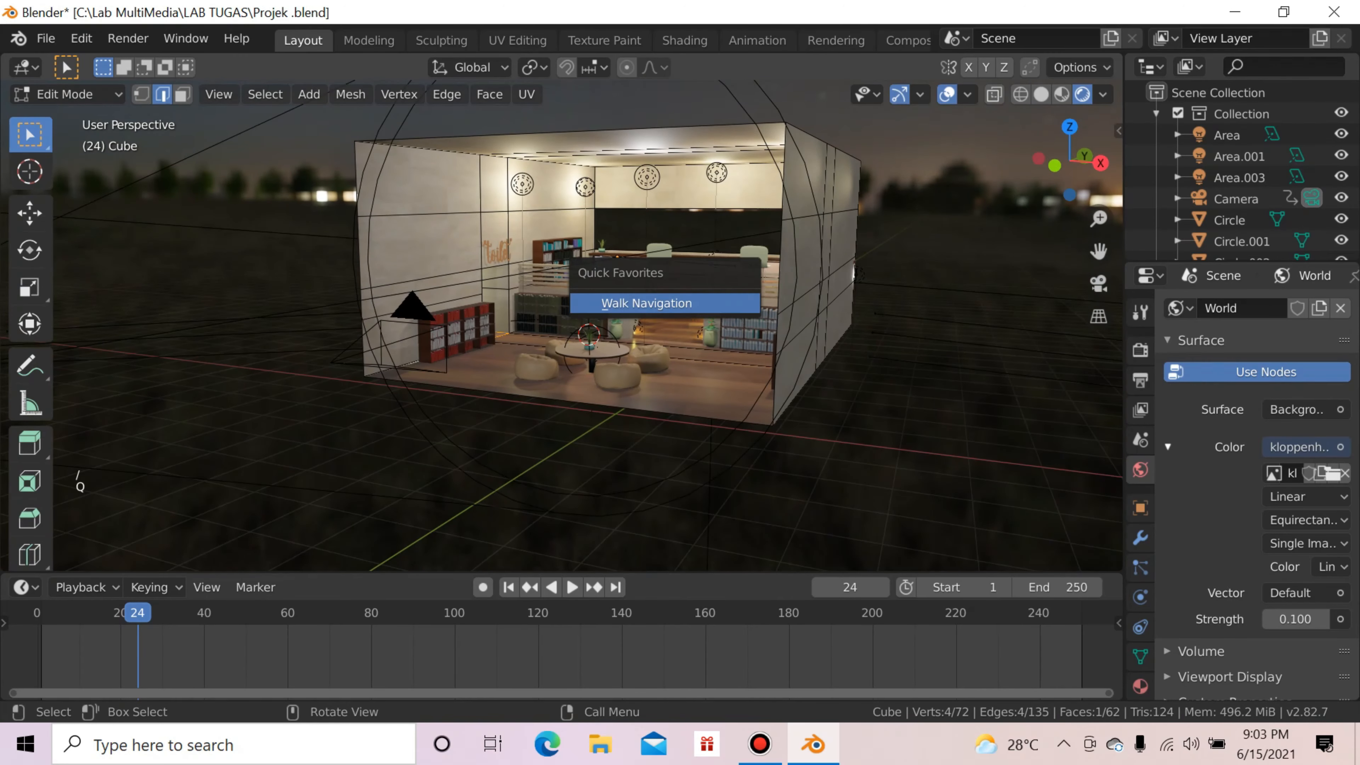
{"action": "left_click", "coordinate": [632, 304]}
{"action": "key", "text": "a"}
{"action": "key", "text": "w"}
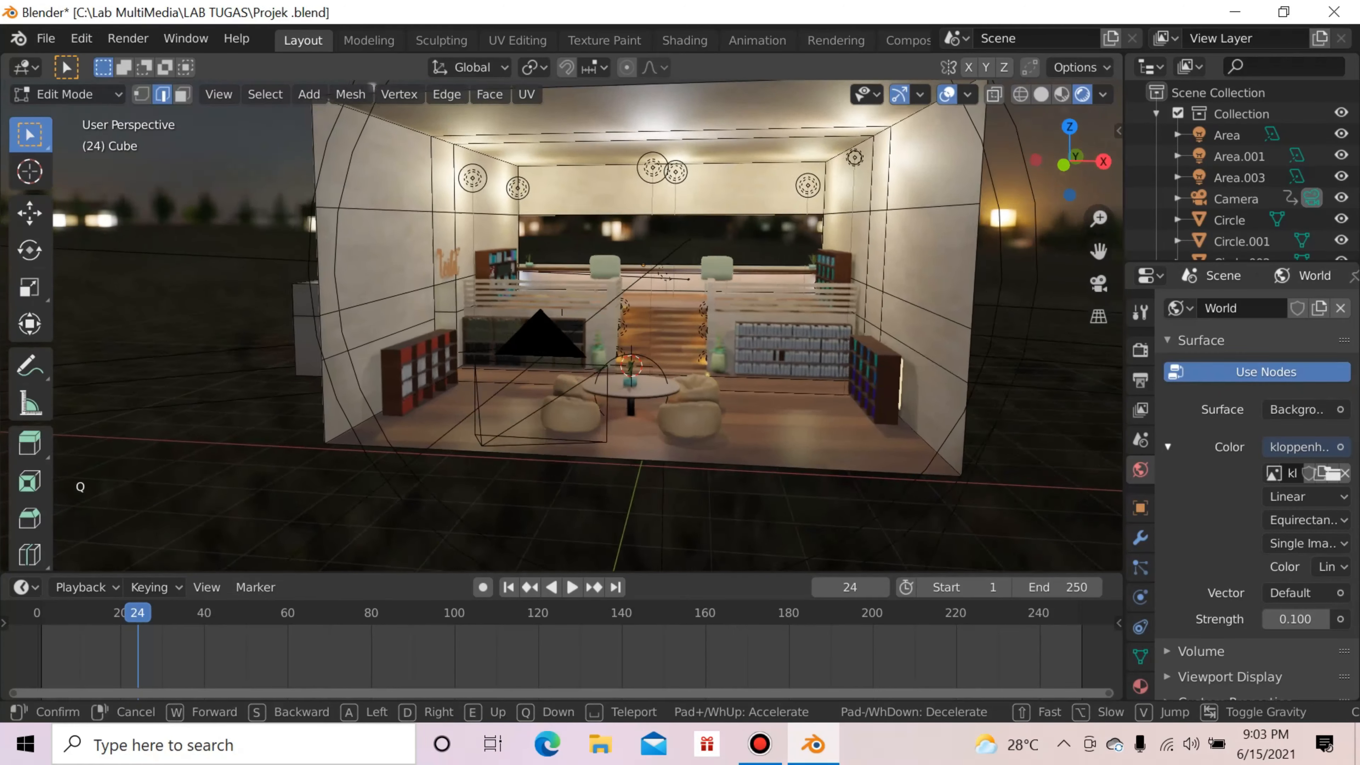
{"action": "left_click", "coordinate": [562, 320]}
{"action": "key", "text": "Tab"}
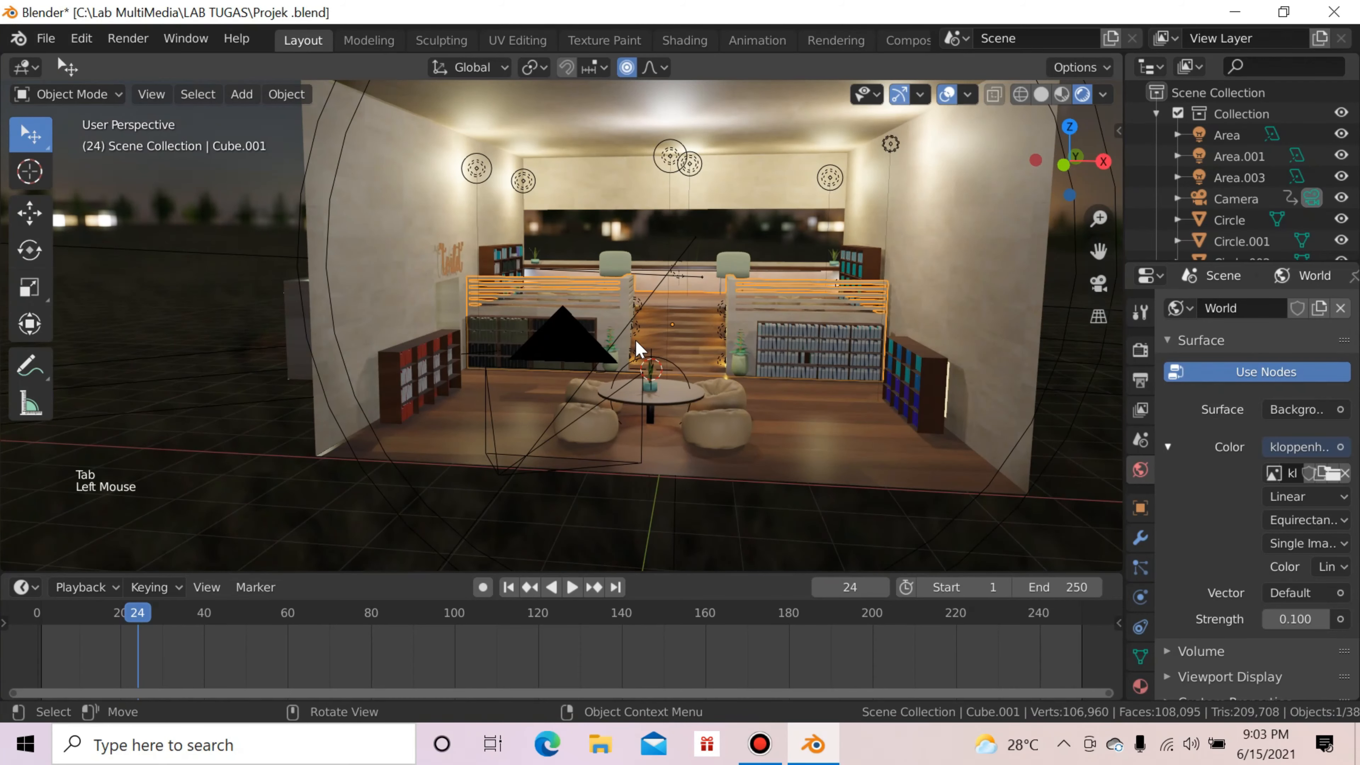
Step: Select the raised floor with its stairs and slatted railings and isolate it in local view
{"action": "key", "text": "KP_Divide"}
{"action": "scroll", "coordinate": [642, 351], "scroll_direction": "up", "scroll_amount": 11}
{"action": "scroll", "coordinate": [647, 356], "scroll_direction": "down", "scroll_amount": 5}
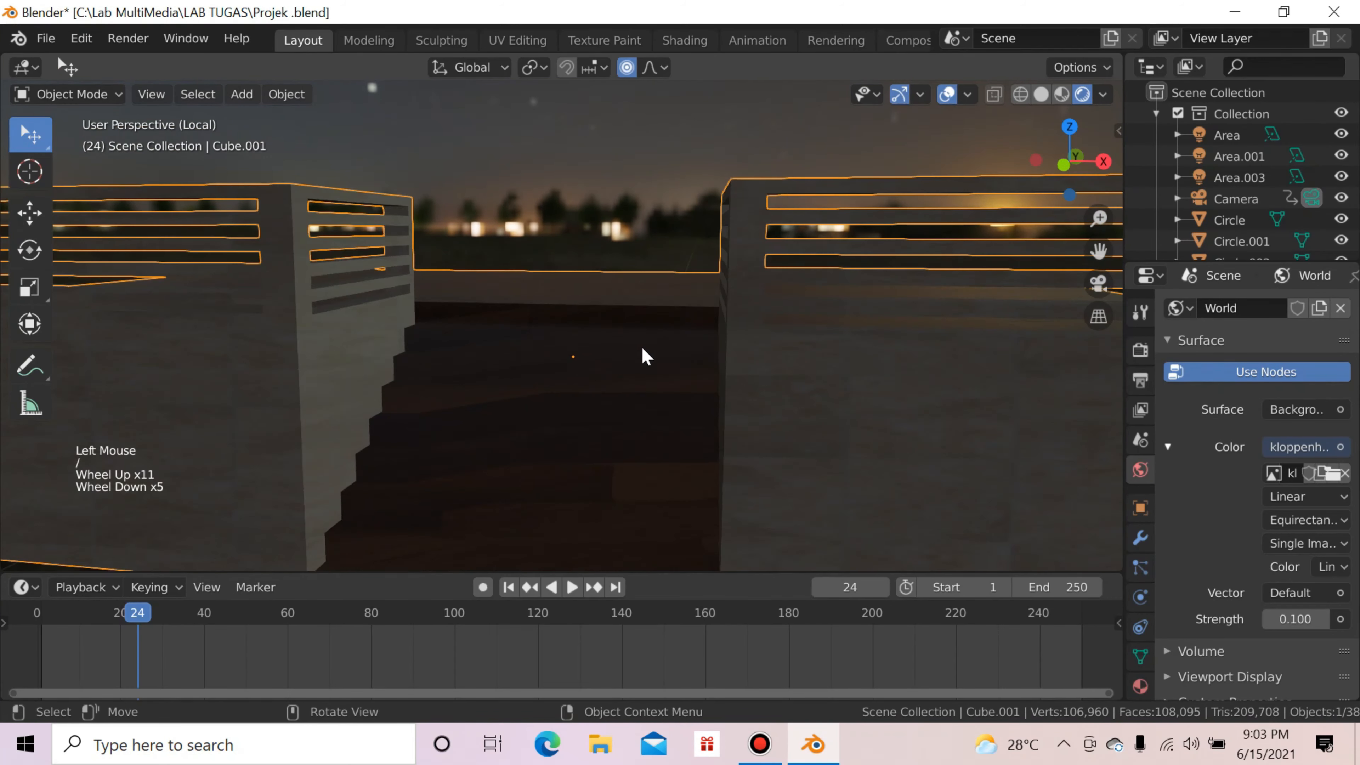
Step: Examine the isolated raised floor from behind, along its side, and from the front facing the stairs and railings
{"action": "left_click_drag", "start_coordinate": [1066, 177], "coordinate": [1033, 195]}
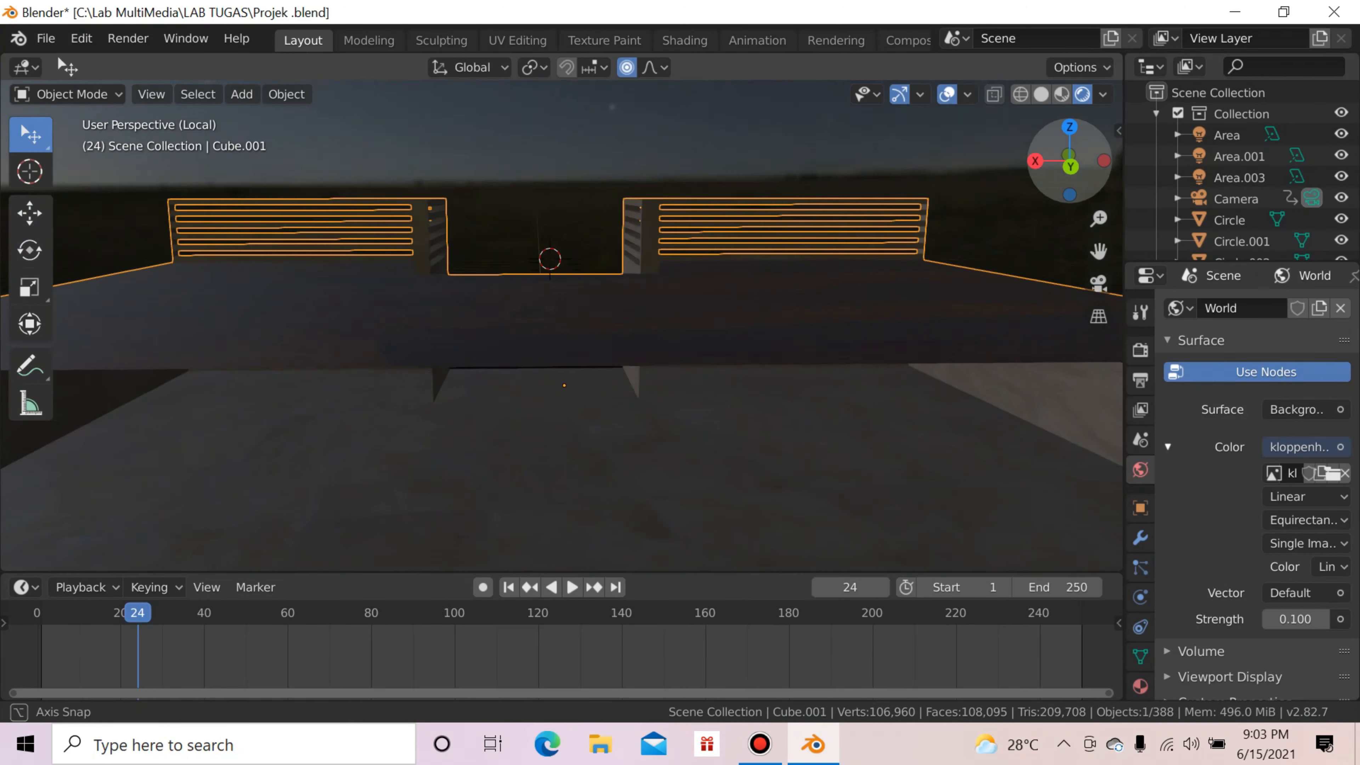
{"action": "key", "text": "q"}
{"action": "left_click", "coordinate": [1032, 194]}
{"action": "key", "text": "w"}
{"action": "key", "text": "a"}
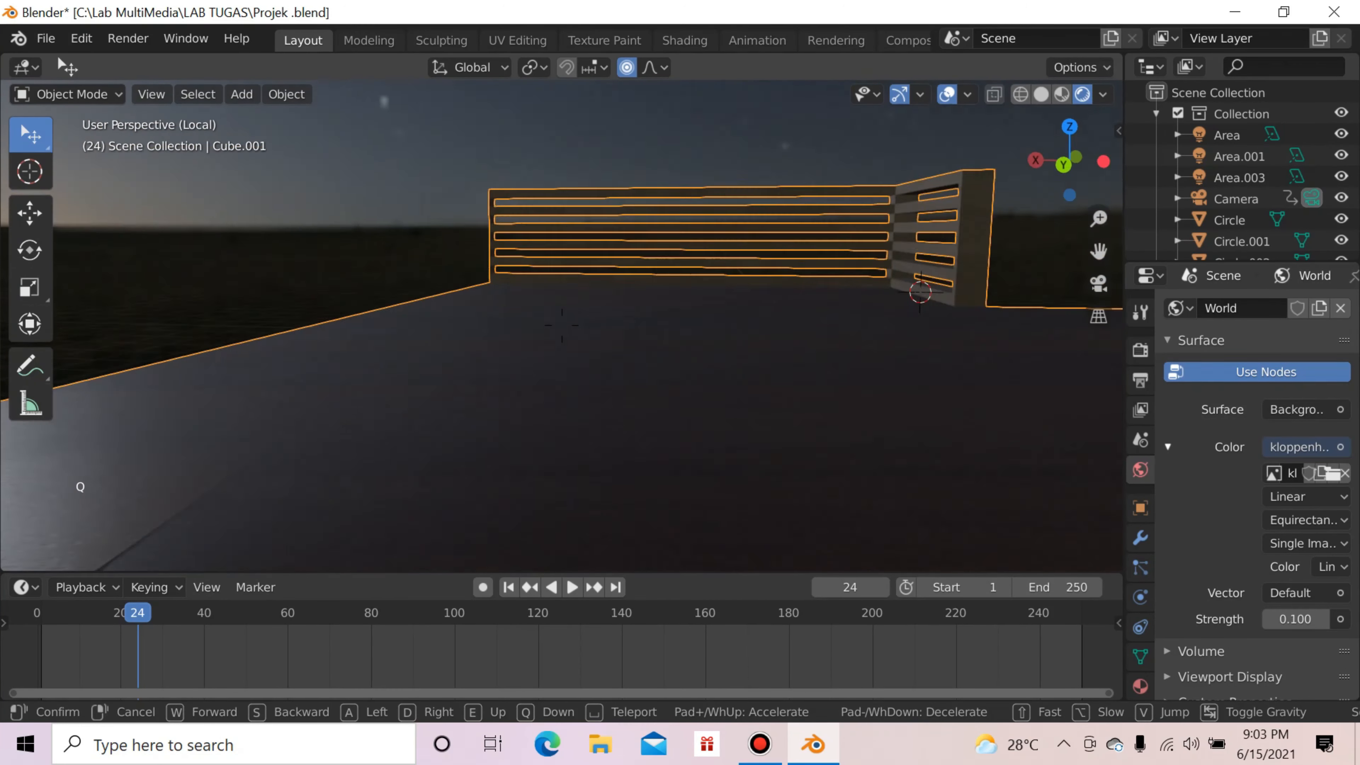
{"action": "key", "text": "a"}
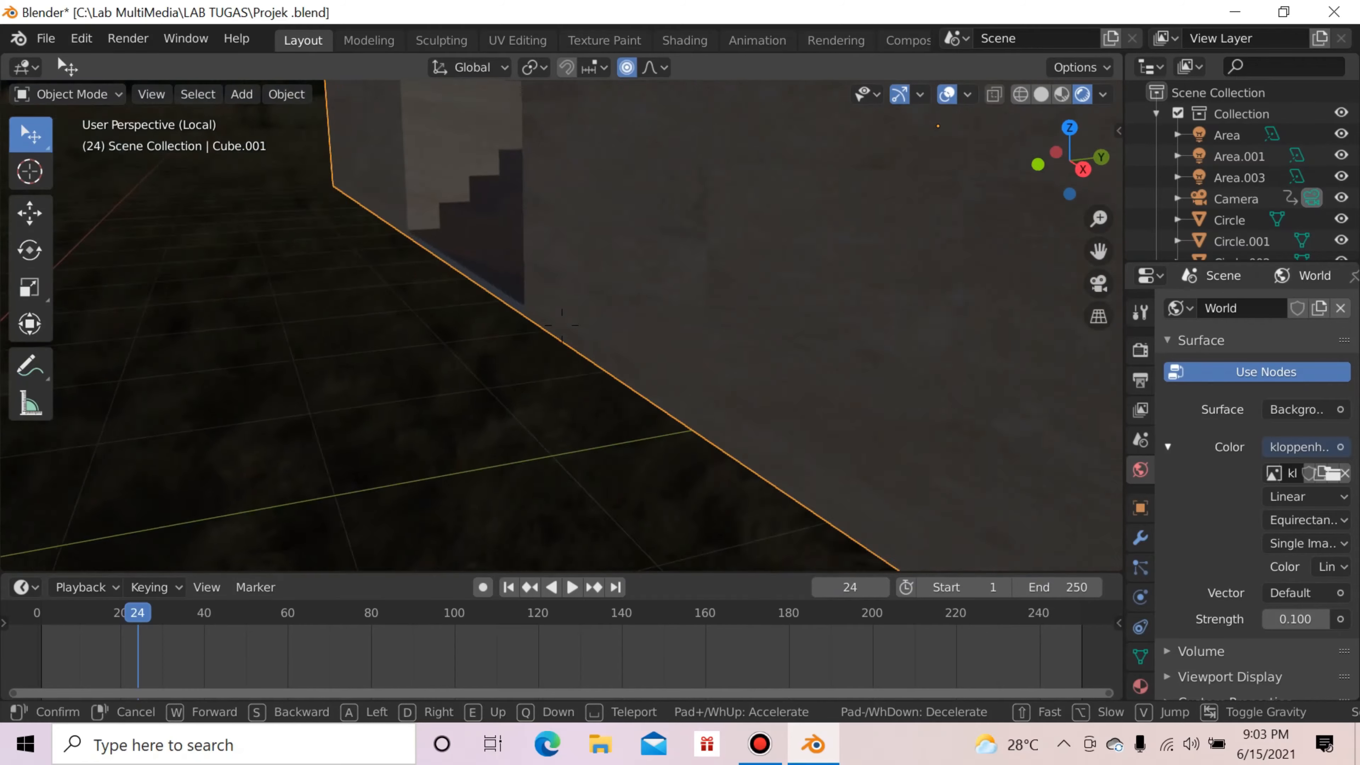
{"action": "key", "text": "s"}
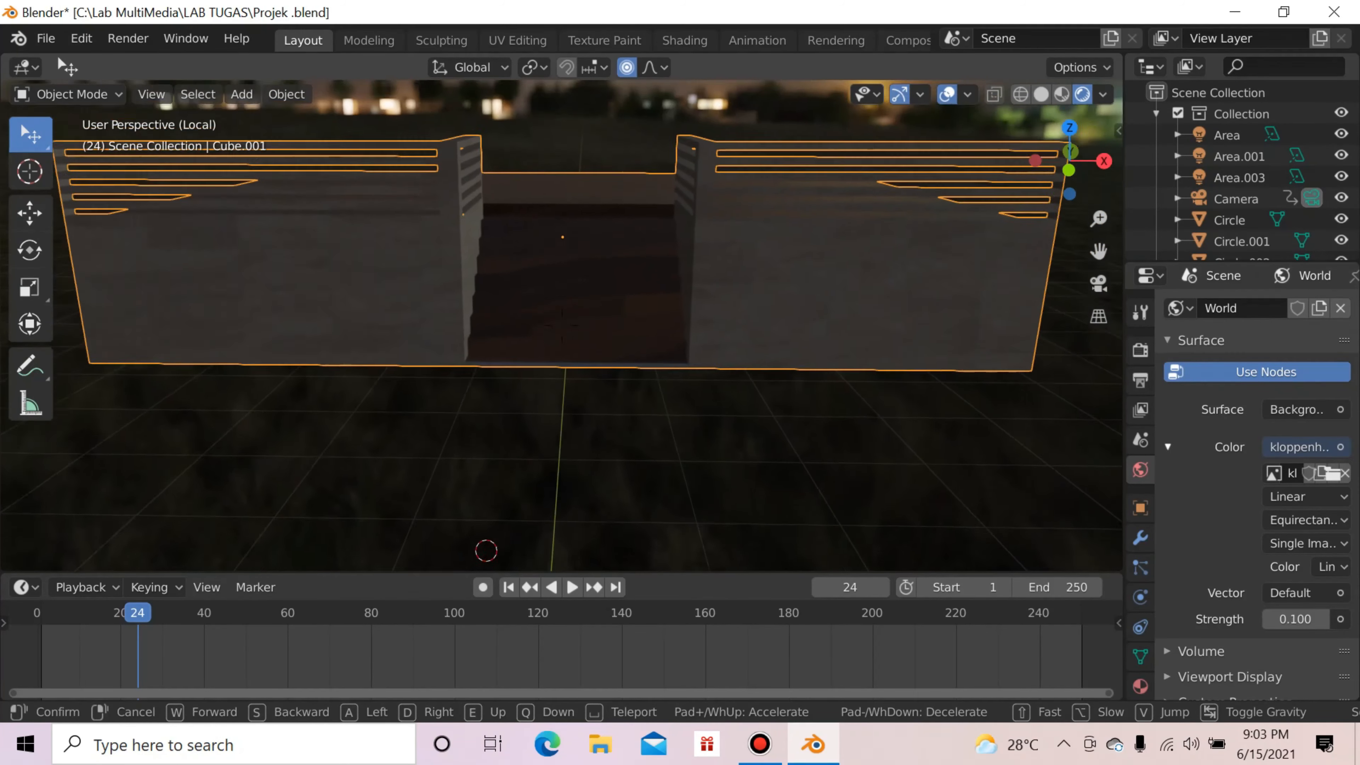
{"action": "key", "text": "w"}
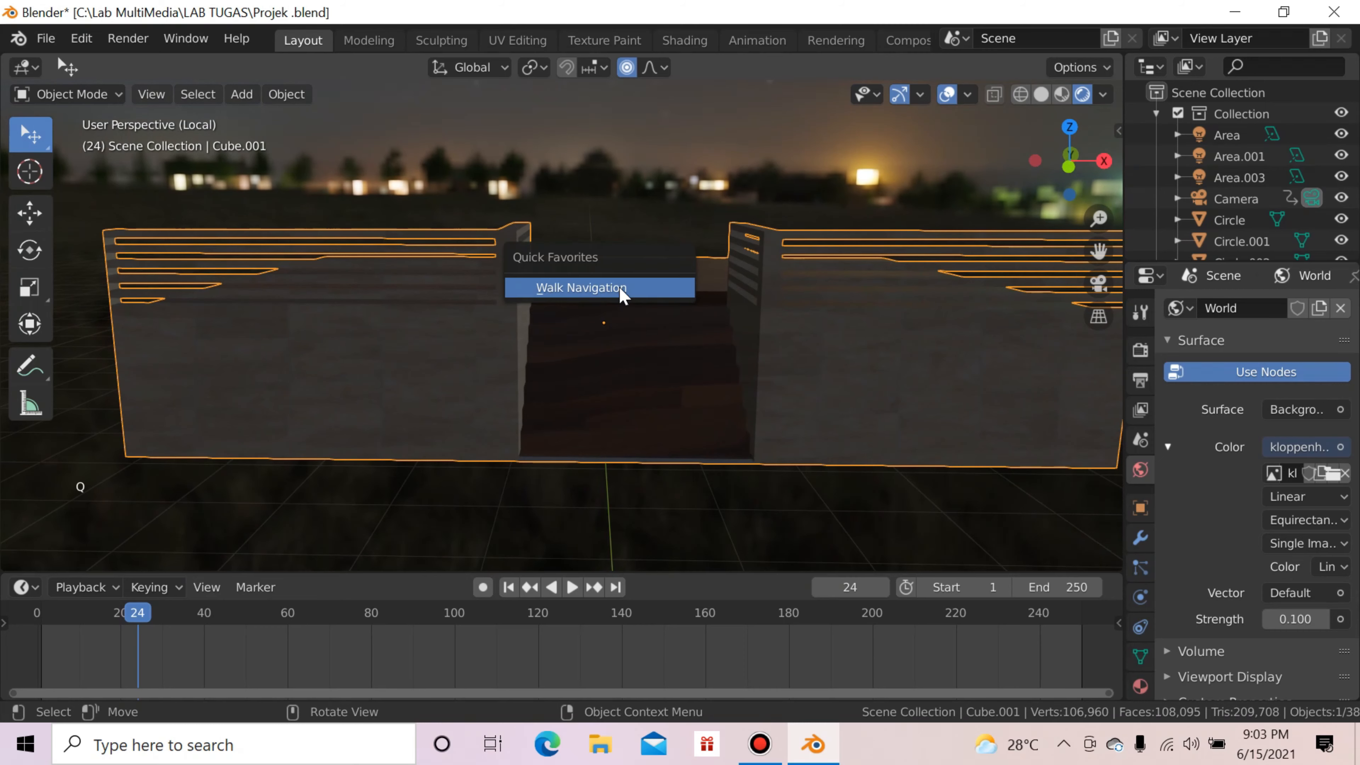
{"action": "left_click", "coordinate": [621, 289]}
{"action": "left_click", "coordinate": [598, 334]}
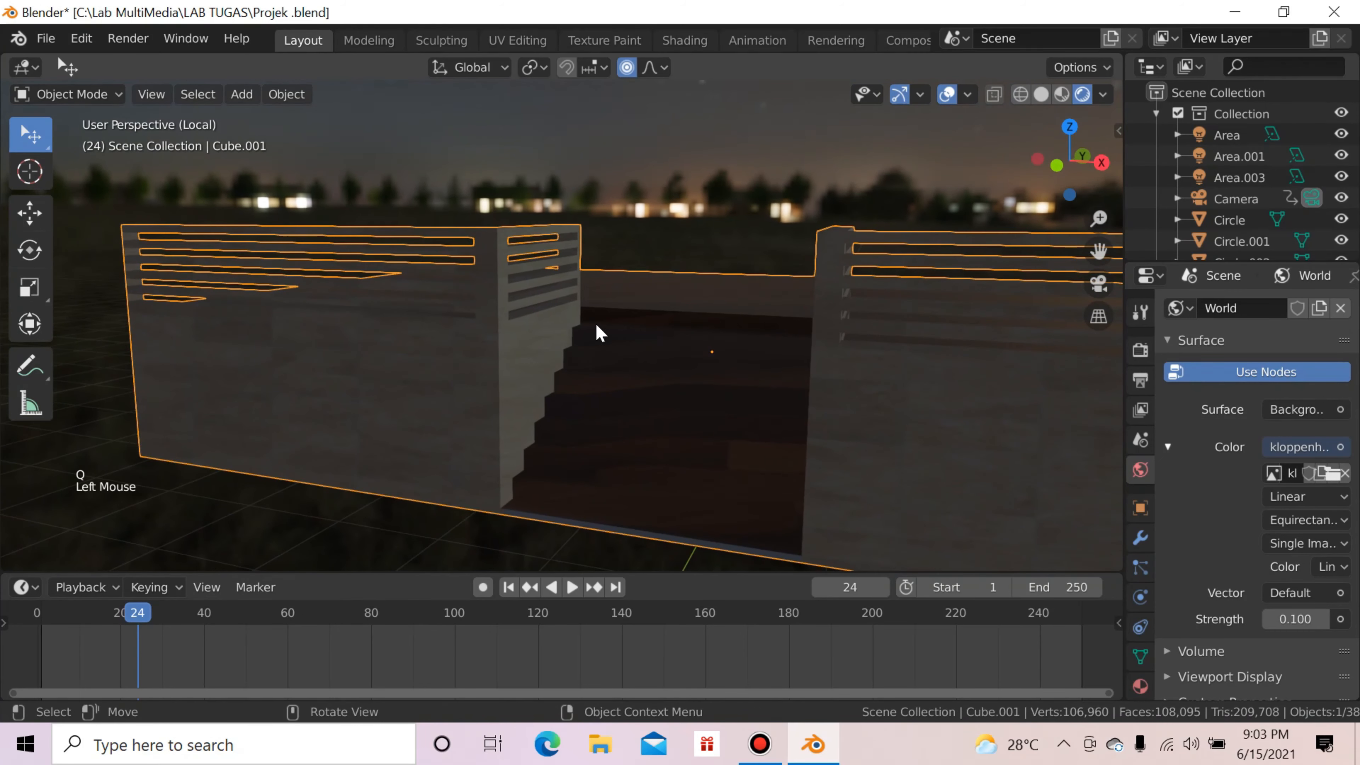
Step: Enter Edit Mode on the raised floor and examine its stairs, railings and platform edges from above
{"action": "key", "text": "Tab"}
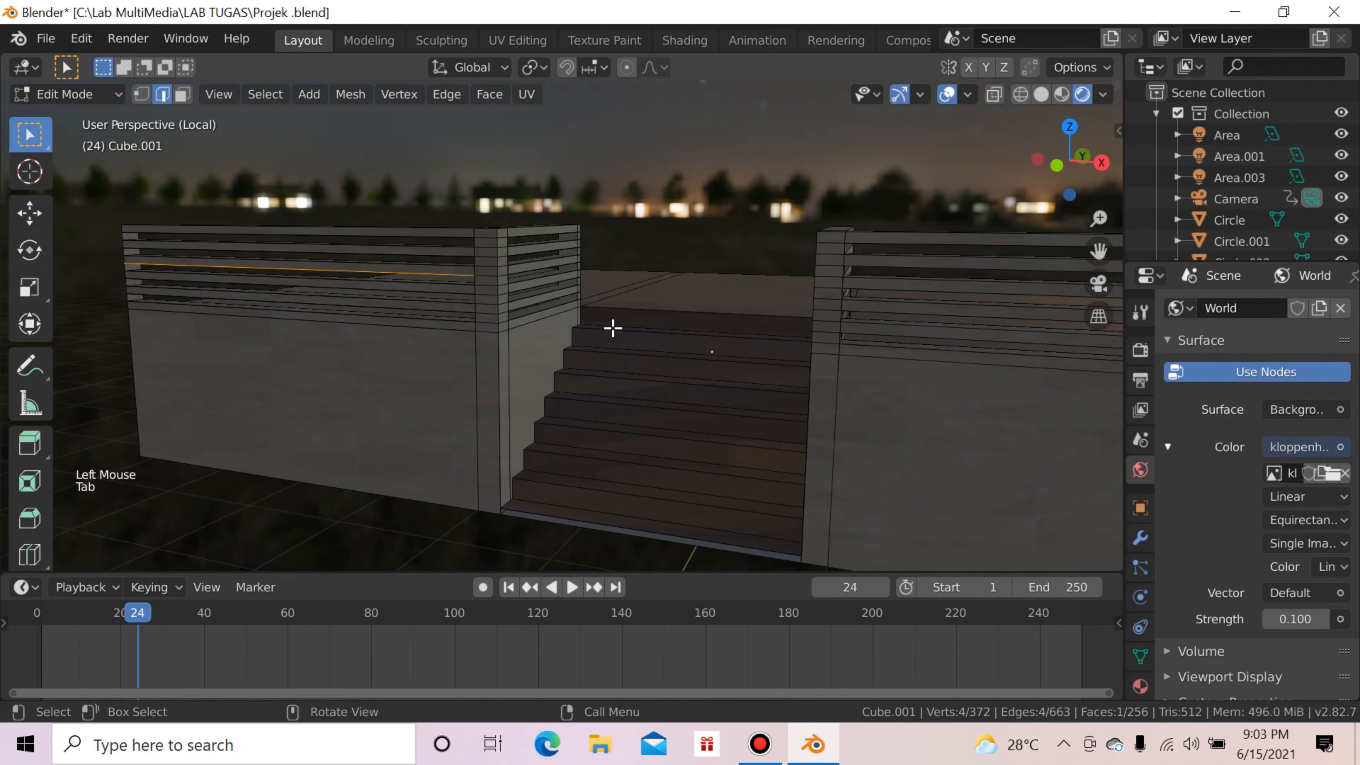
{"action": "left_click", "coordinate": [613, 314]}
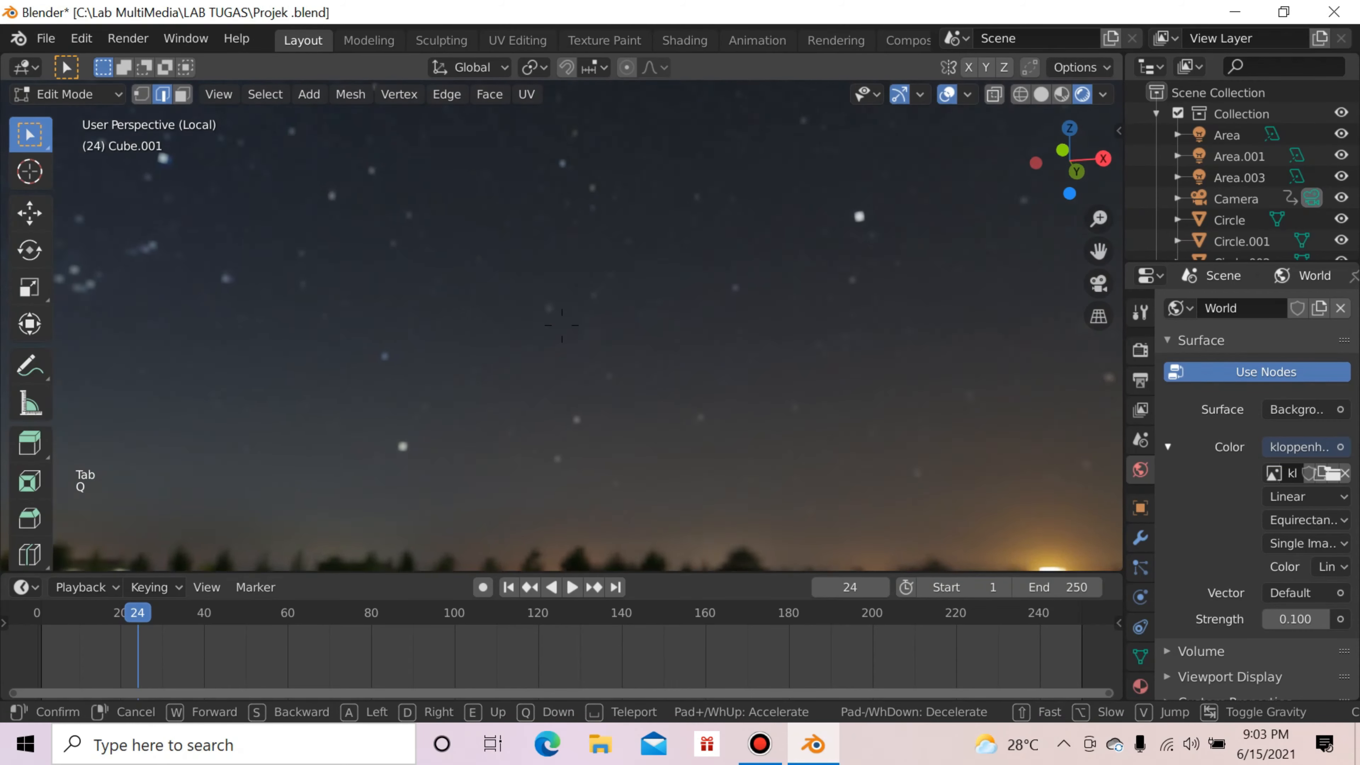
{"action": "key", "text": "s"}
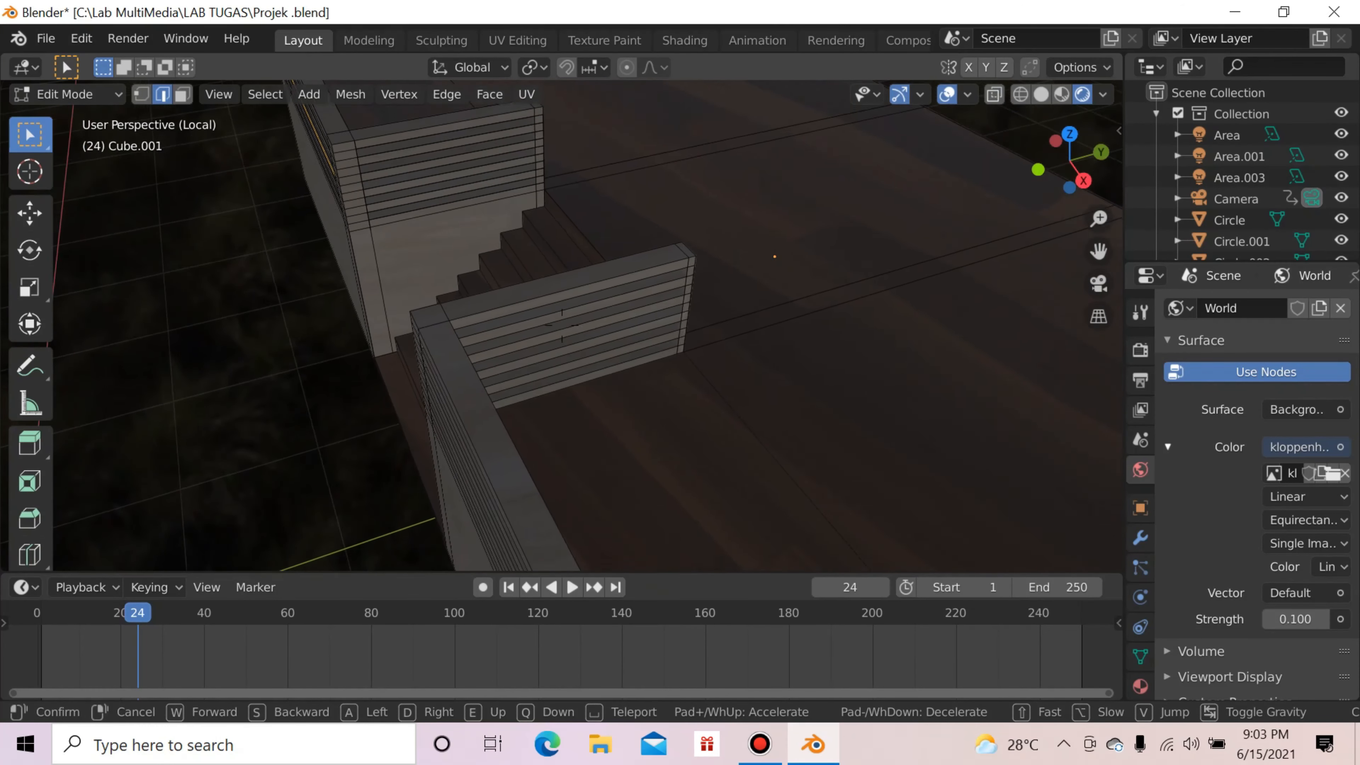
{"action": "left_click", "coordinate": [634, 228]}
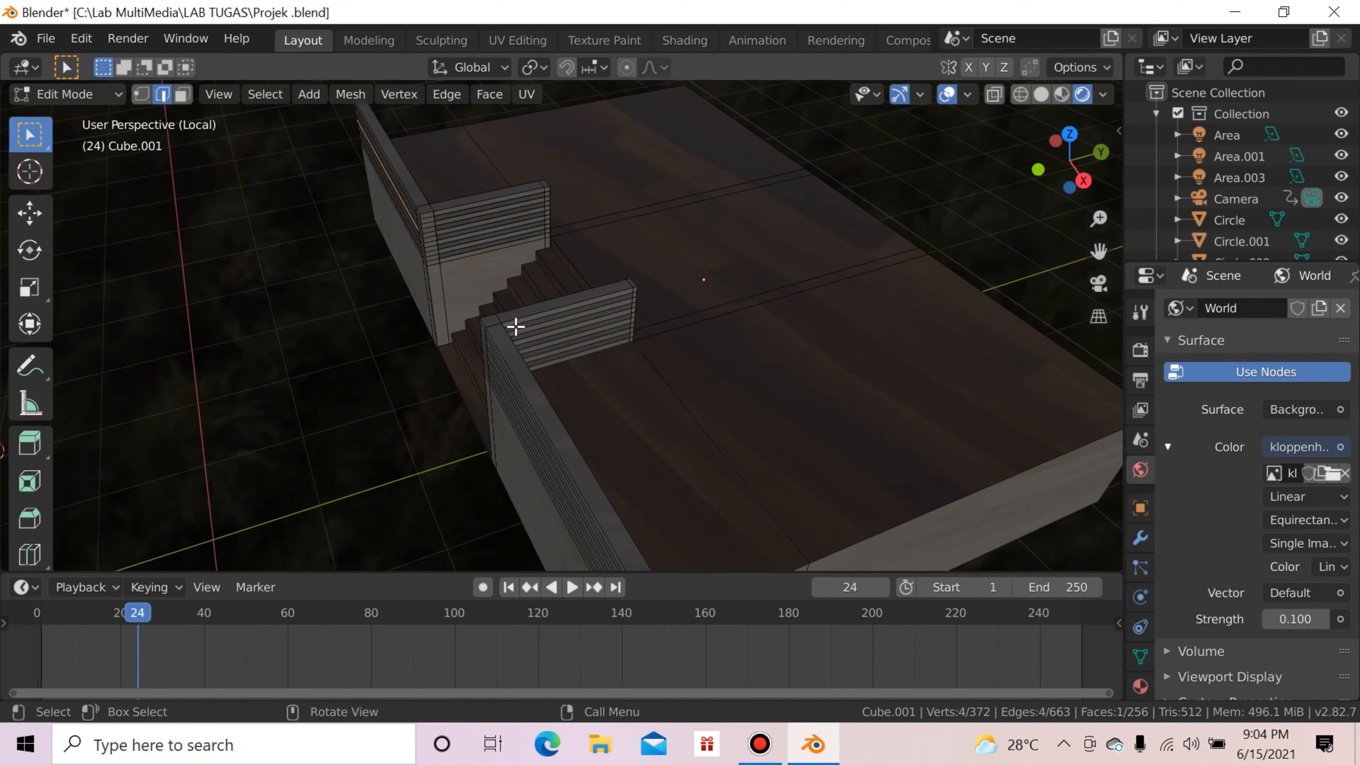
{"action": "left_click", "coordinate": [495, 324]}
{"action": "key", "text": "w"}
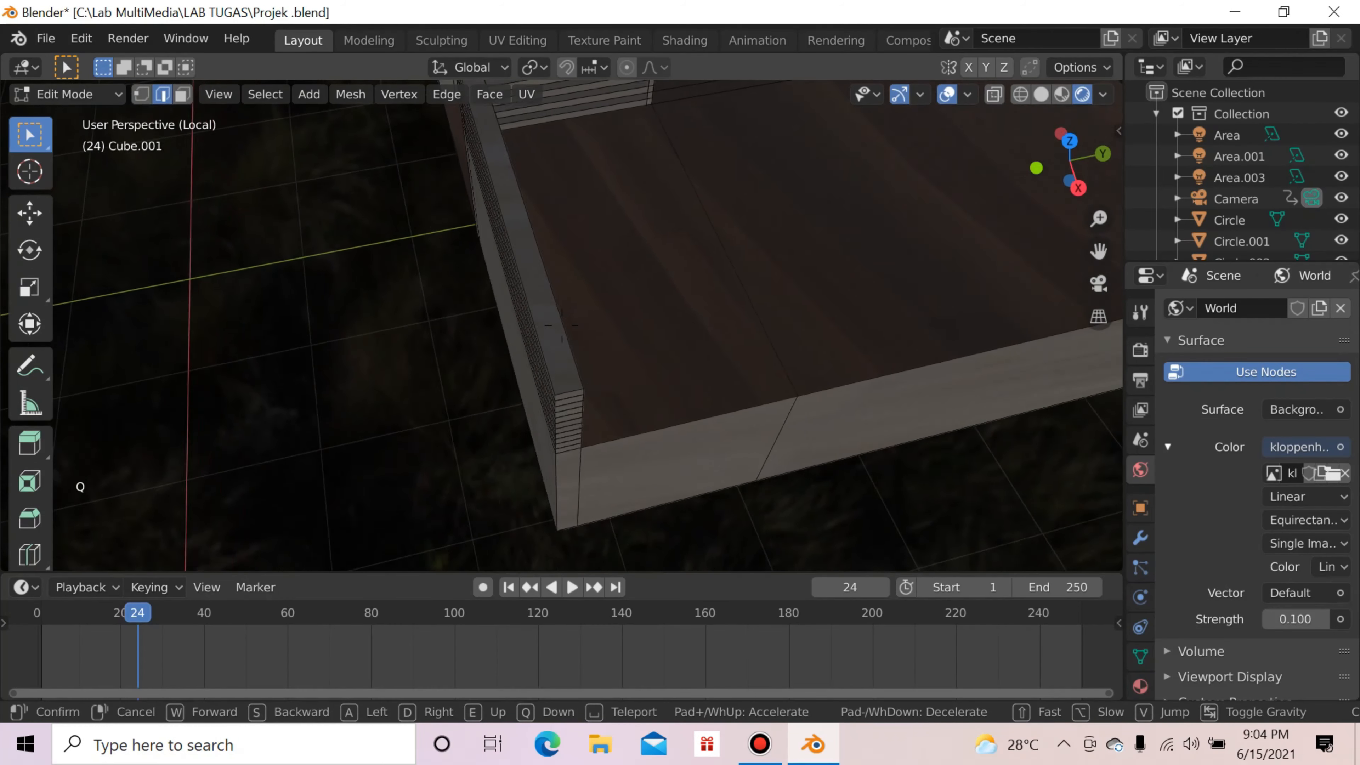
{"action": "left_click", "coordinate": [682, 281]}
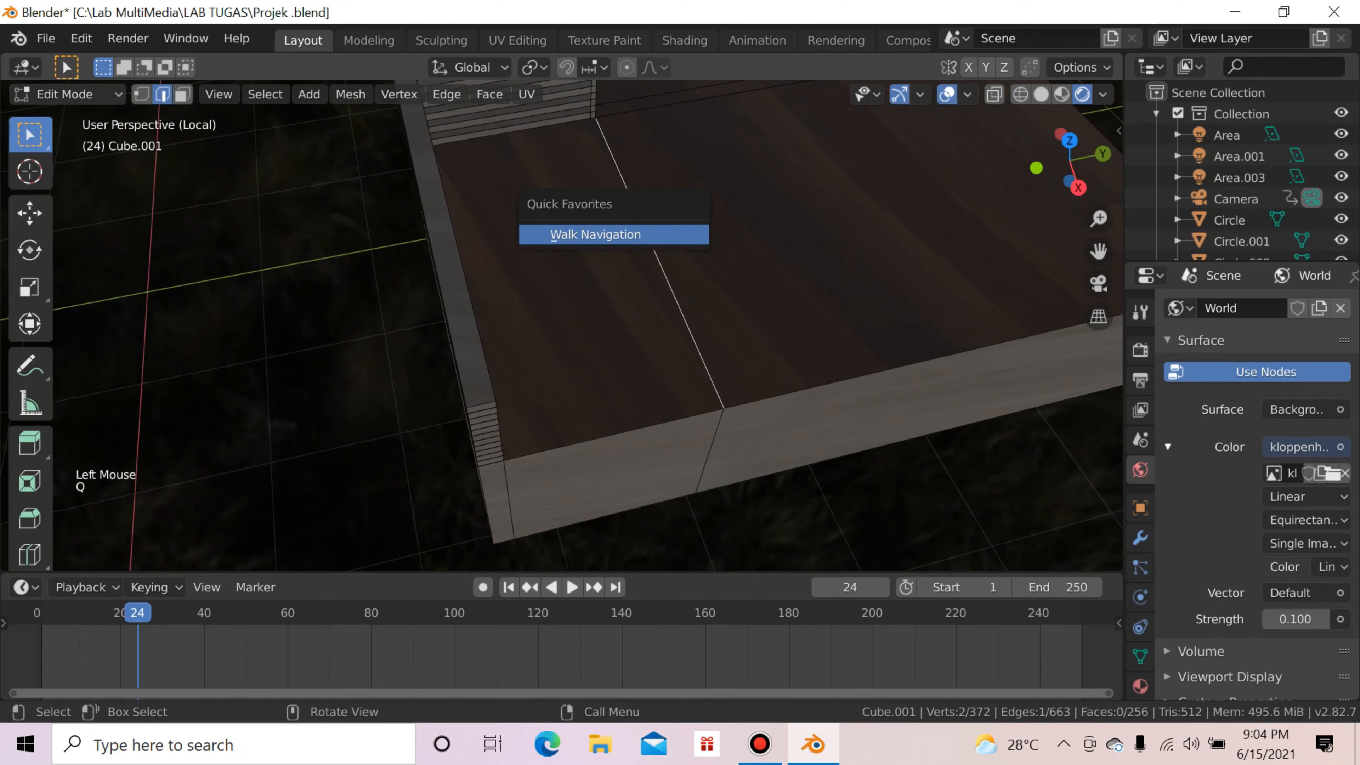
{"action": "left_click", "coordinate": [669, 235]}
{"action": "key", "text": "a"}
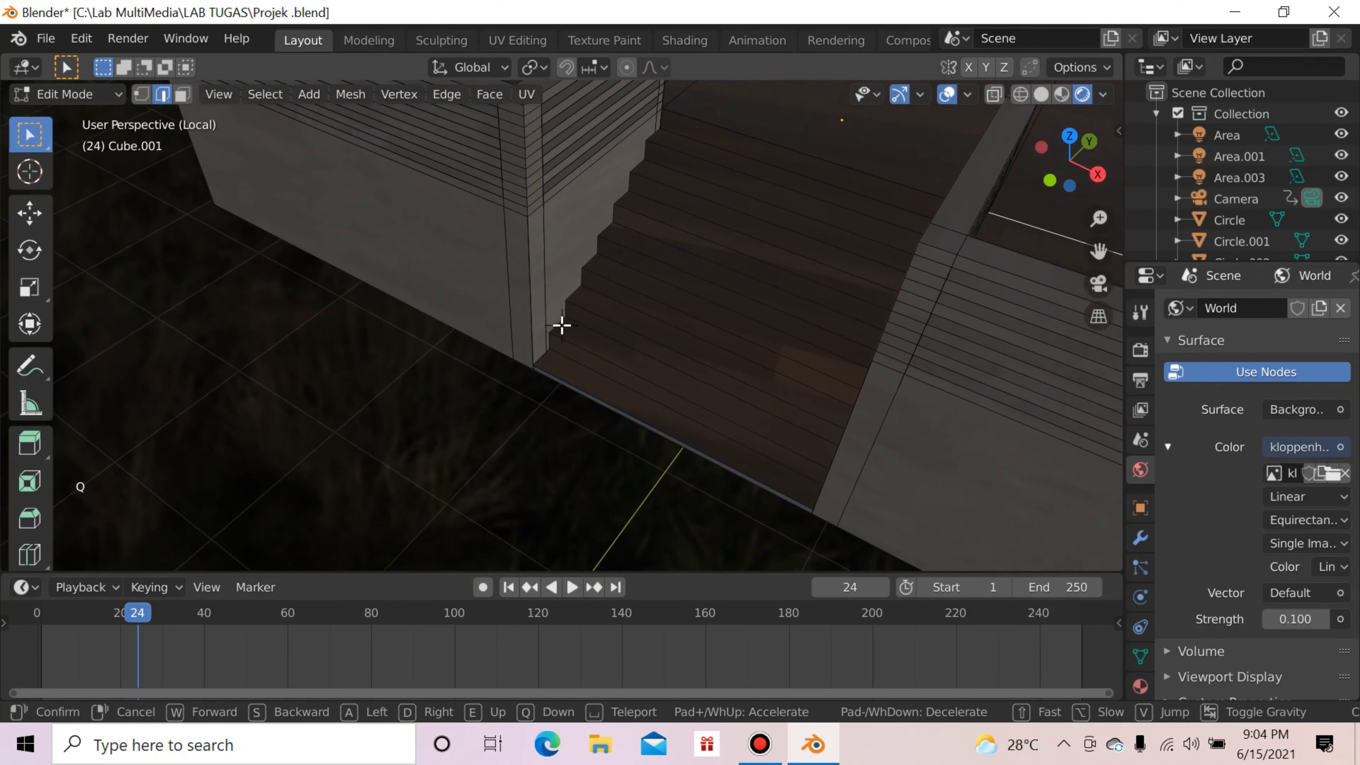
{"action": "left_click", "coordinate": [562, 325]}
{"action": "key", "text": "w"}
{"action": "key", "text": "w"}
{"action": "key", "text": "w"}
{"action": "key", "text": "s"}
{"action": "left_click", "coordinate": [613, 327]}
{"action": "key", "text": "shift+a"}
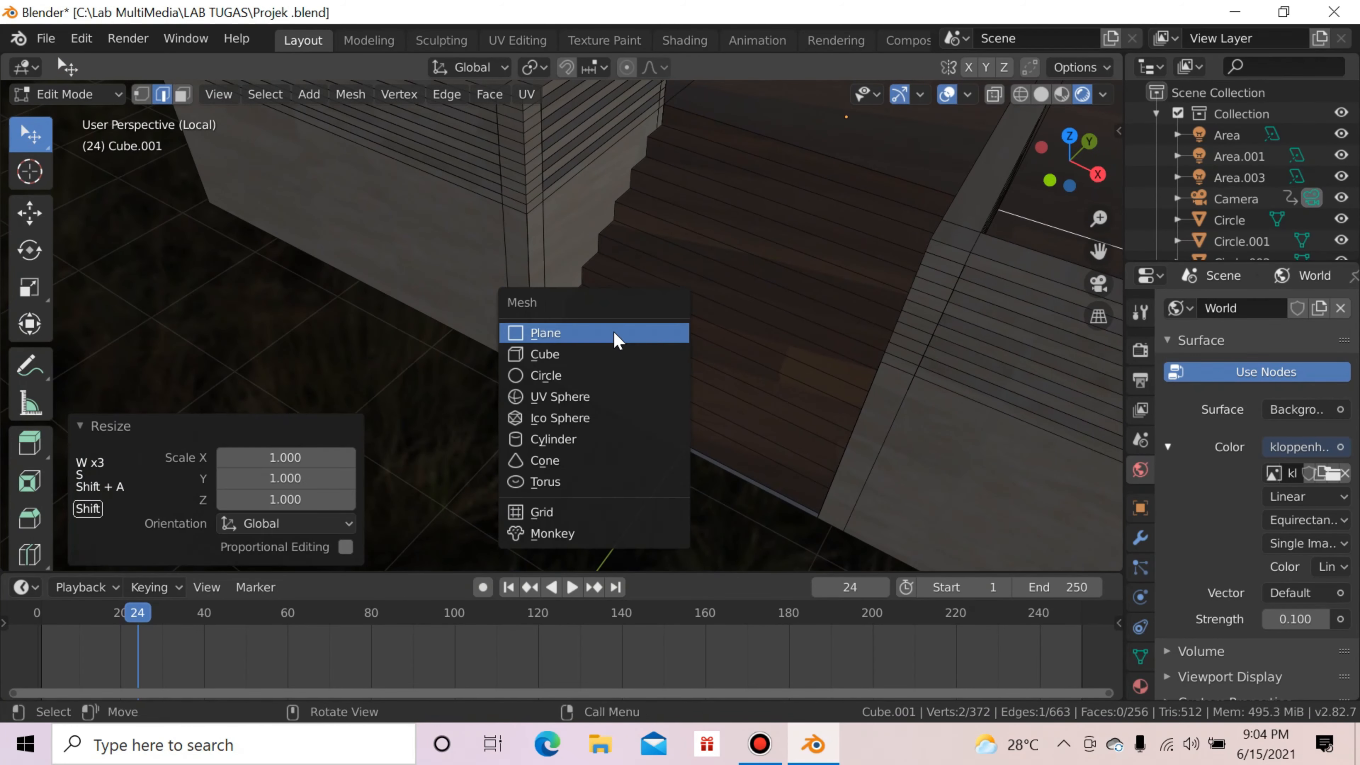
{"action": "key", "text": "ctrl+z"}
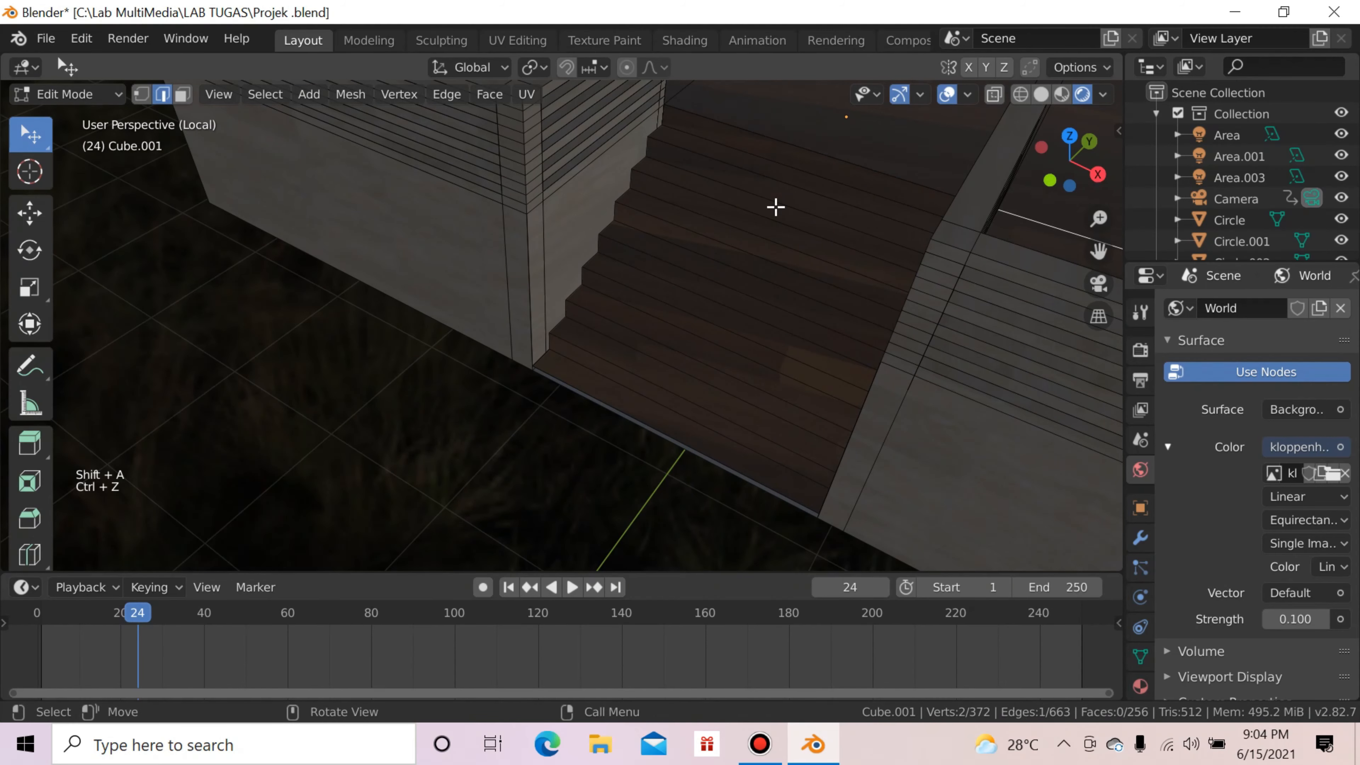
Step: Examine the staircase mesh from an elevated view, highlighting an edge of the steps
{"action": "left_click", "coordinate": [777, 208]}
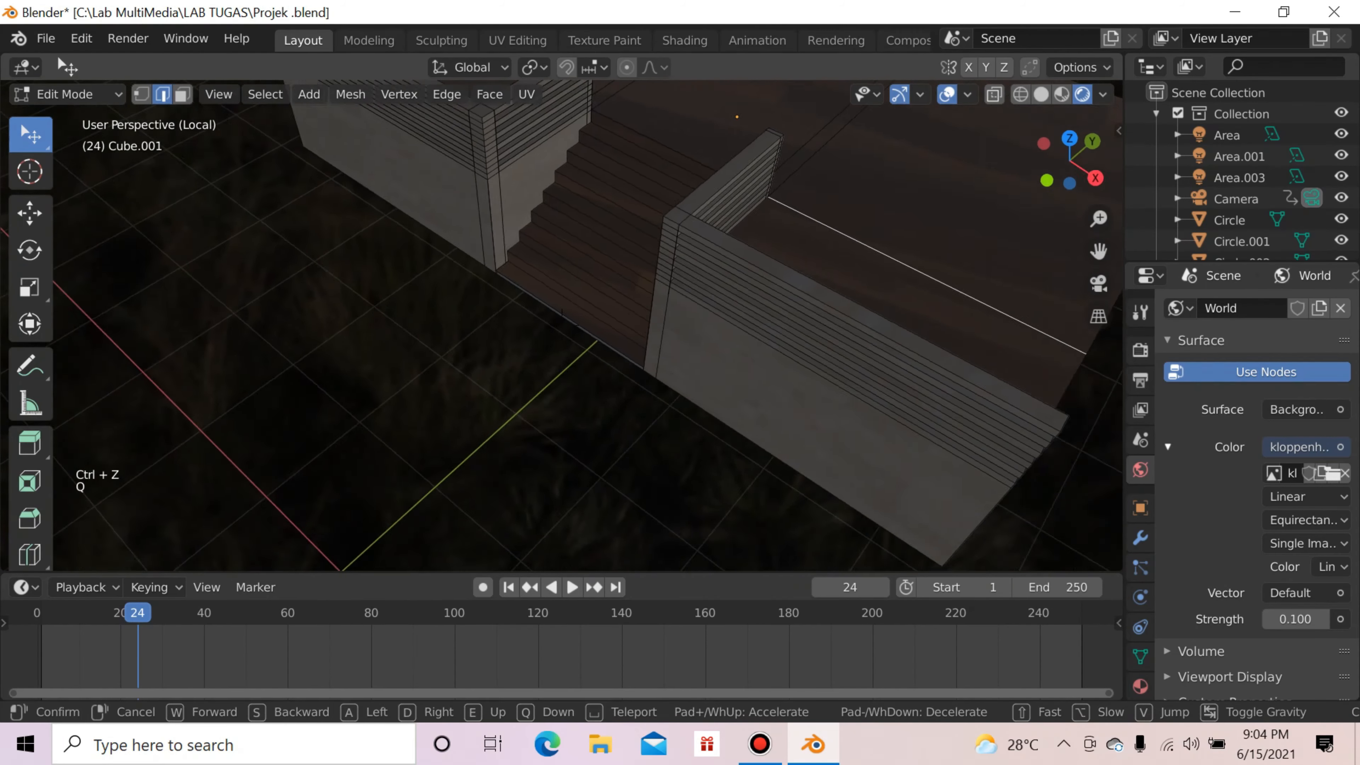
{"action": "key", "text": "s"}
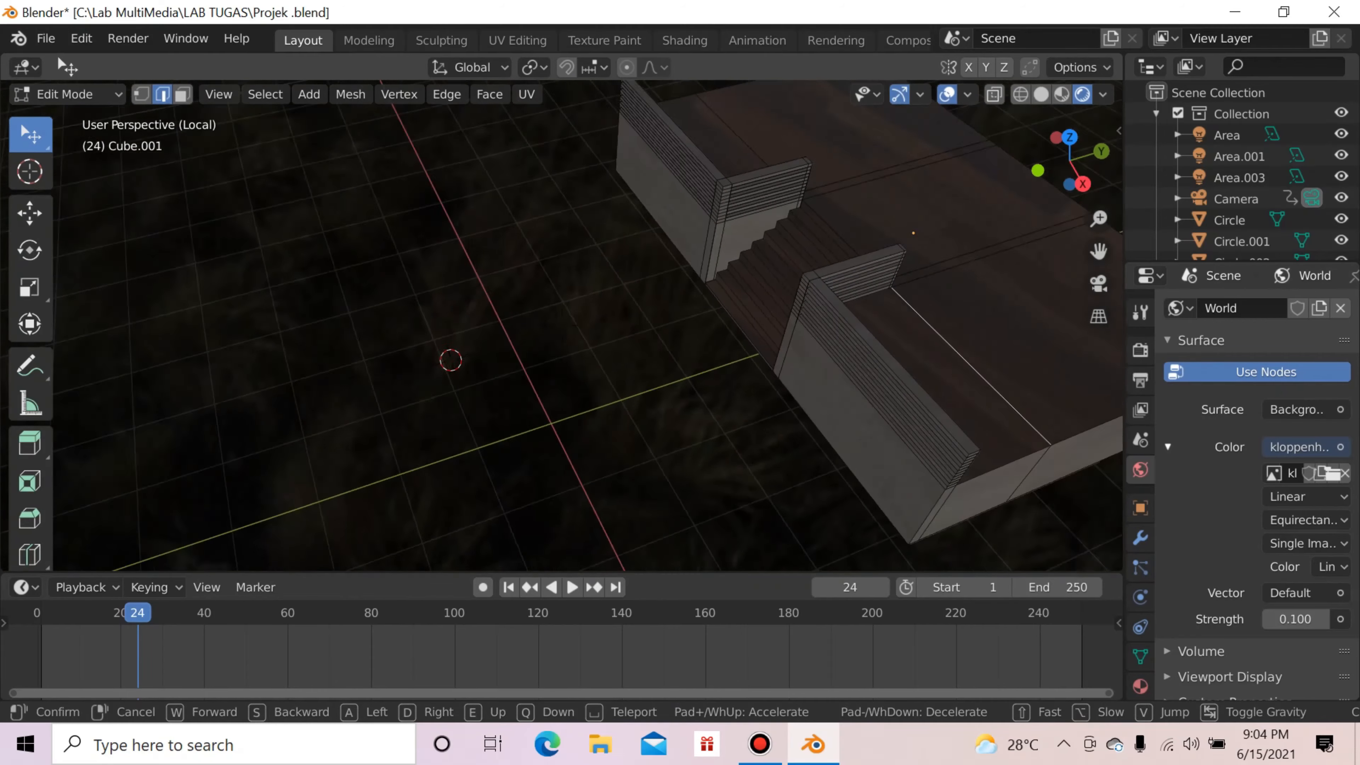
{"action": "key", "text": "w"}
{"action": "left_click", "coordinate": [562, 325]}
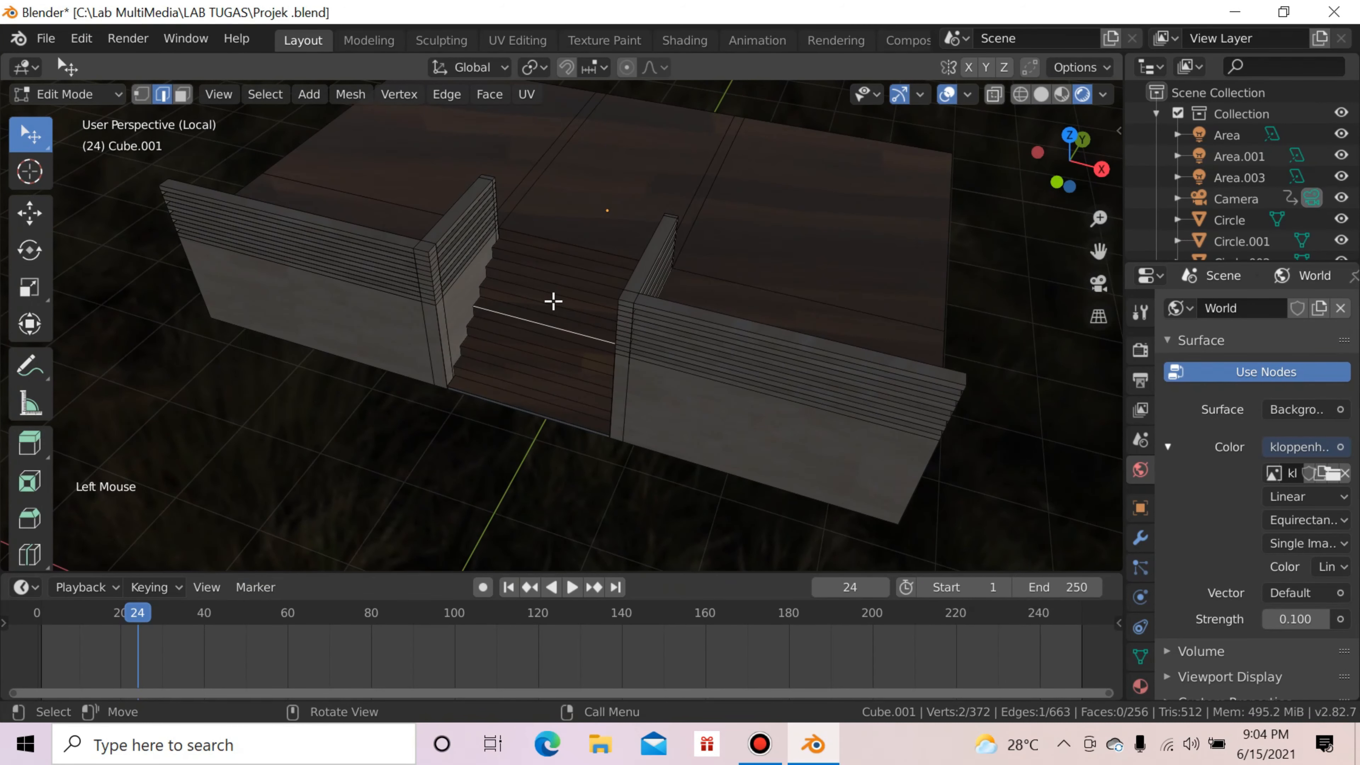
{"action": "left_click", "coordinate": [554, 312]}
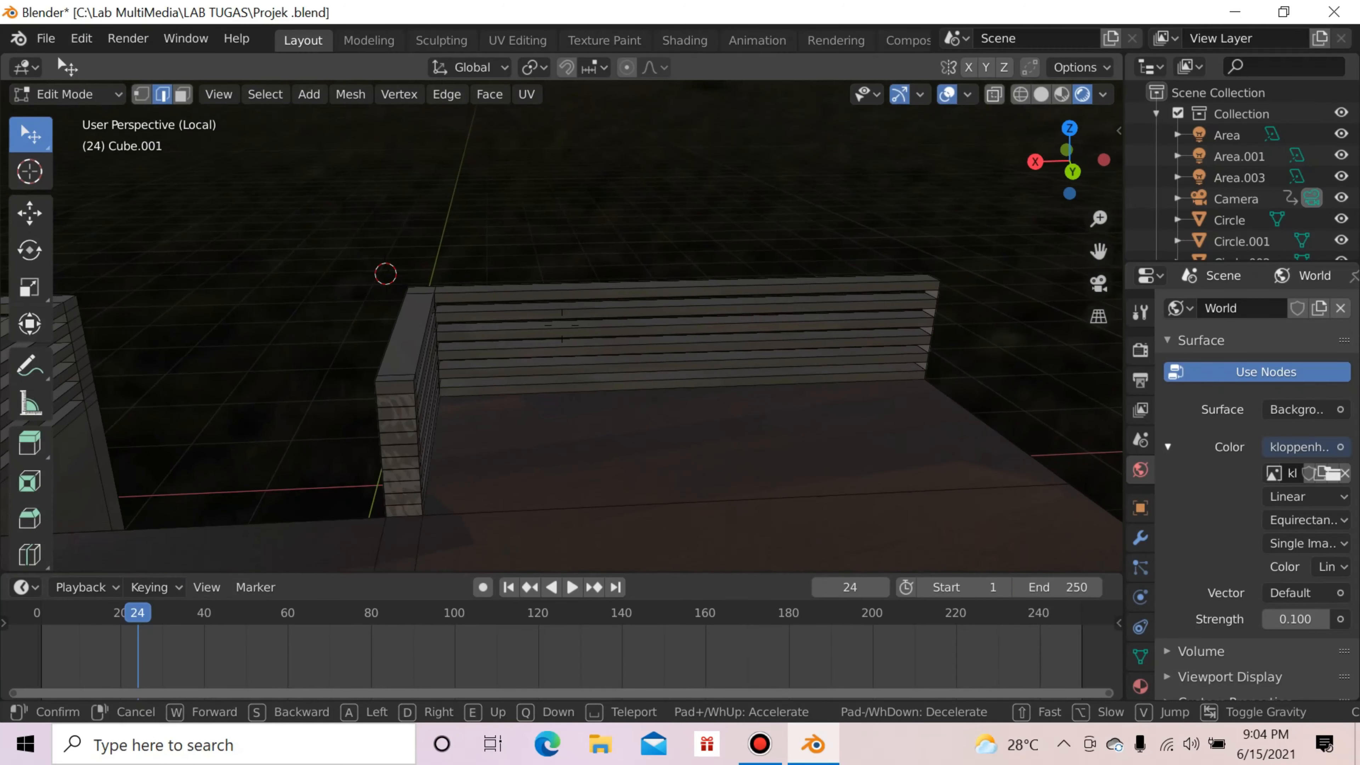
Step: Examine the railing slats from behind, in right orthographic view and from the front, highlighting individual slat edges
{"action": "left_click", "coordinate": [568, 306]}
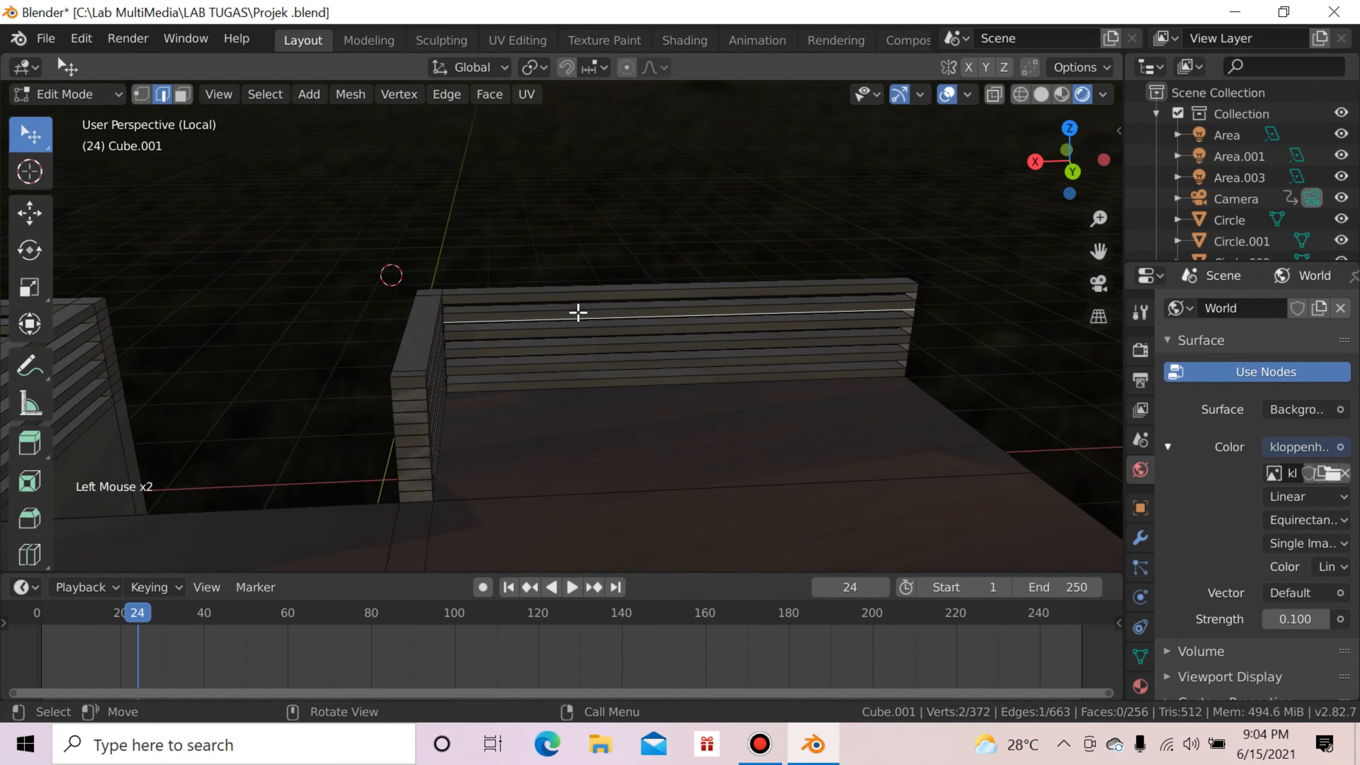
{"action": "key", "text": "KP_3"}
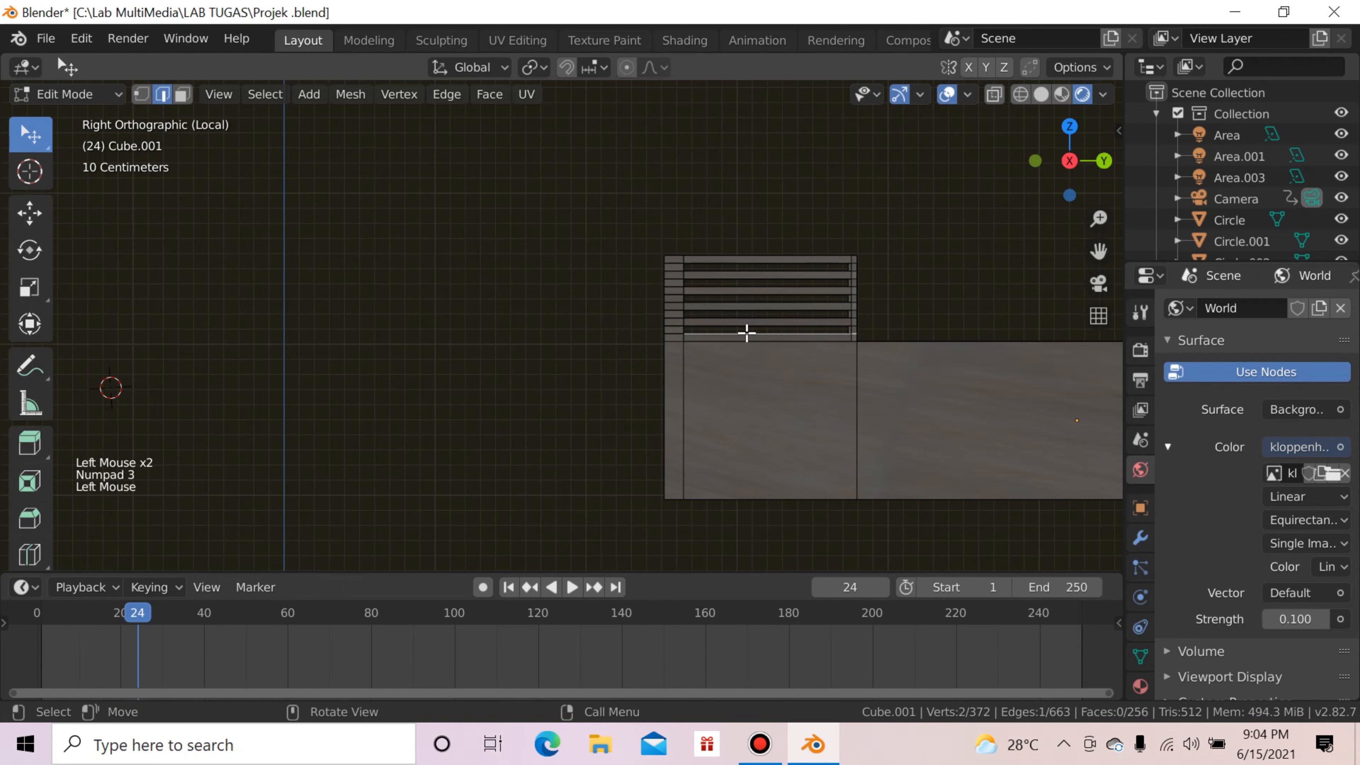
{"action": "left_click_drag", "start_coordinate": [1067, 187], "coordinate": [934, 403]}
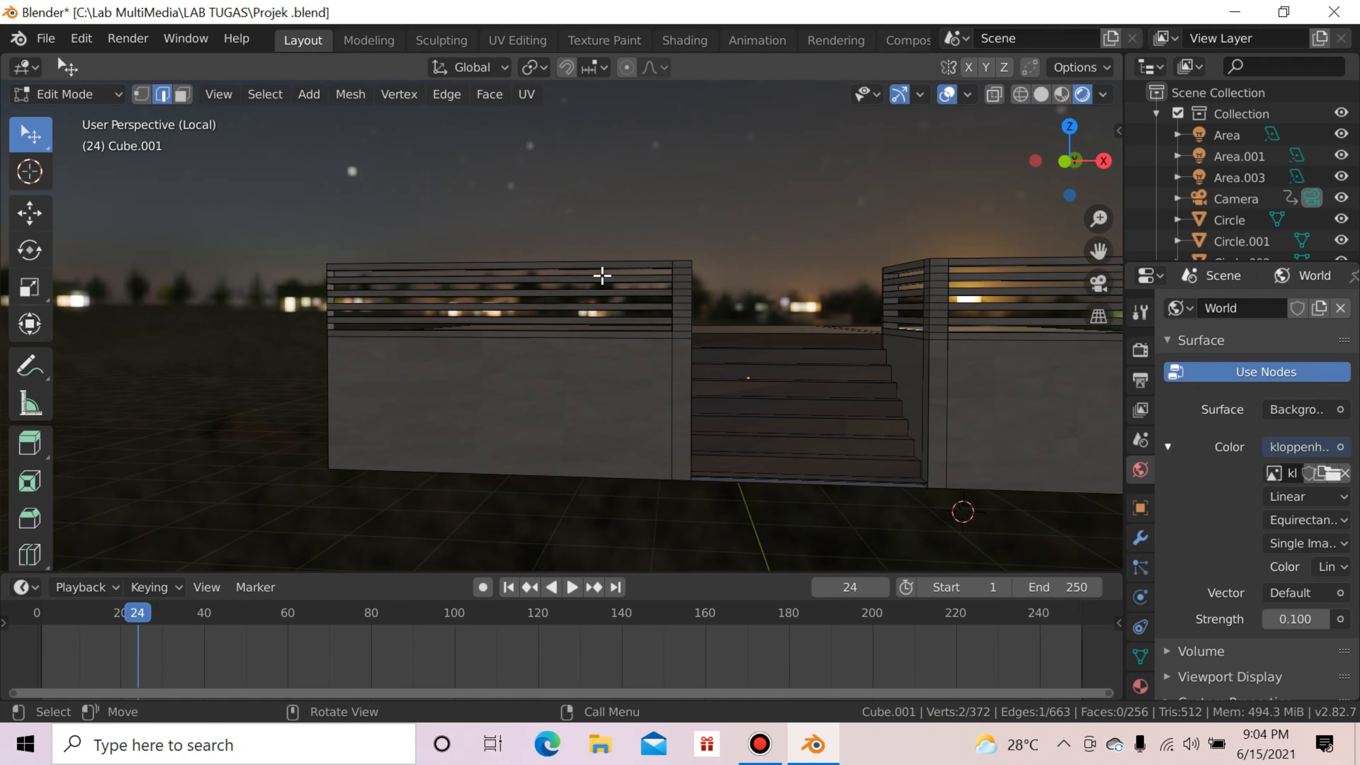
{"action": "left_click", "coordinate": [602, 275]}
{"action": "left_click", "coordinate": [616, 270]}
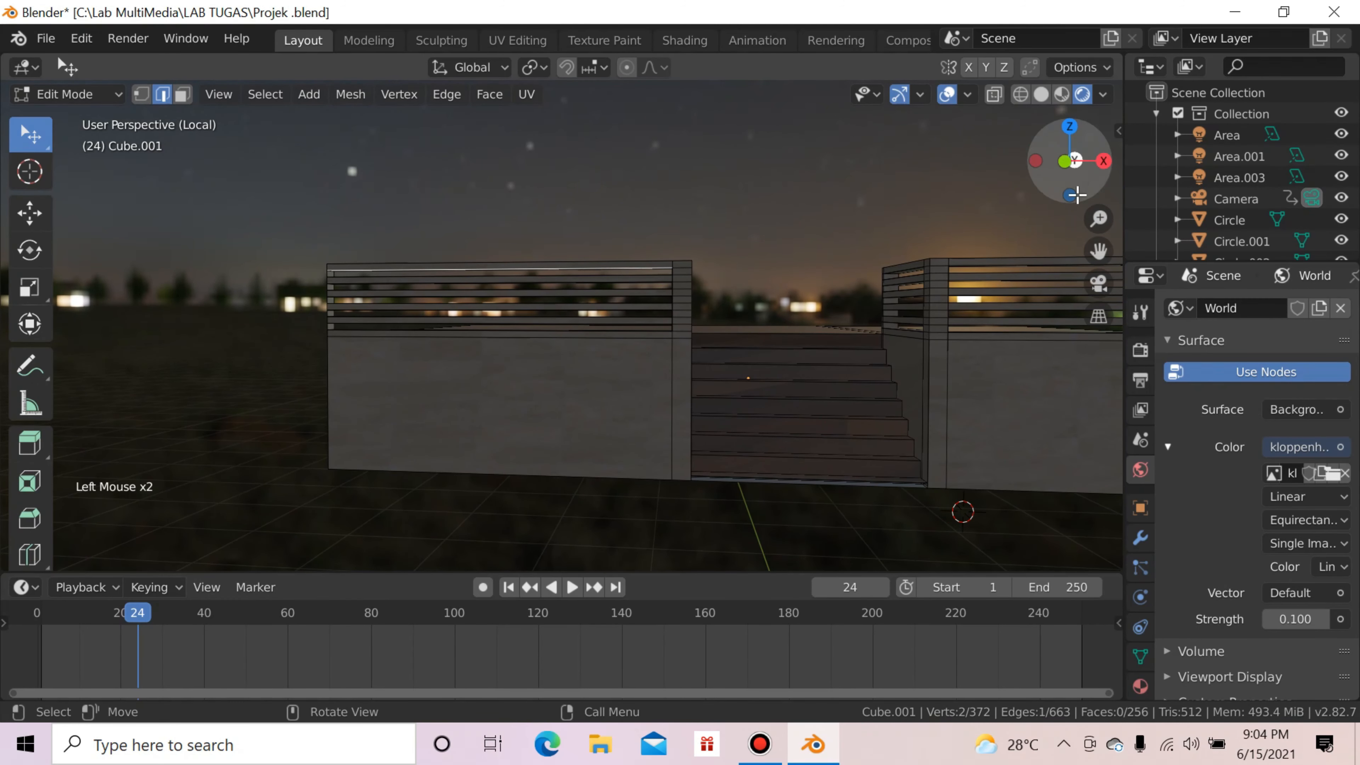
Step: Examine the raised floor's front walls and stairs head-on and display its material slots
{"action": "key", "text": "q"}
{"action": "left_click", "coordinate": [914, 292]}
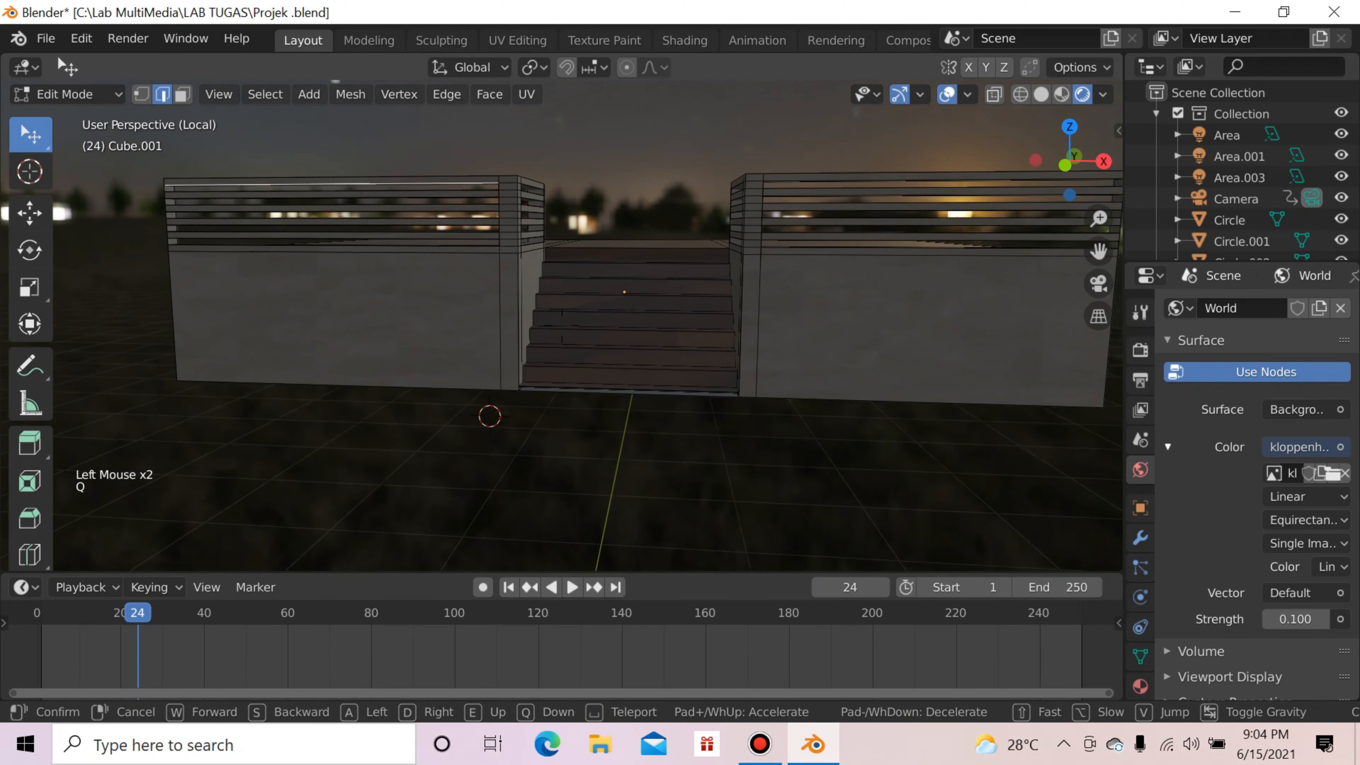
{"action": "left_click", "coordinate": [562, 325]}
{"action": "left_click", "coordinate": [1140, 685]}
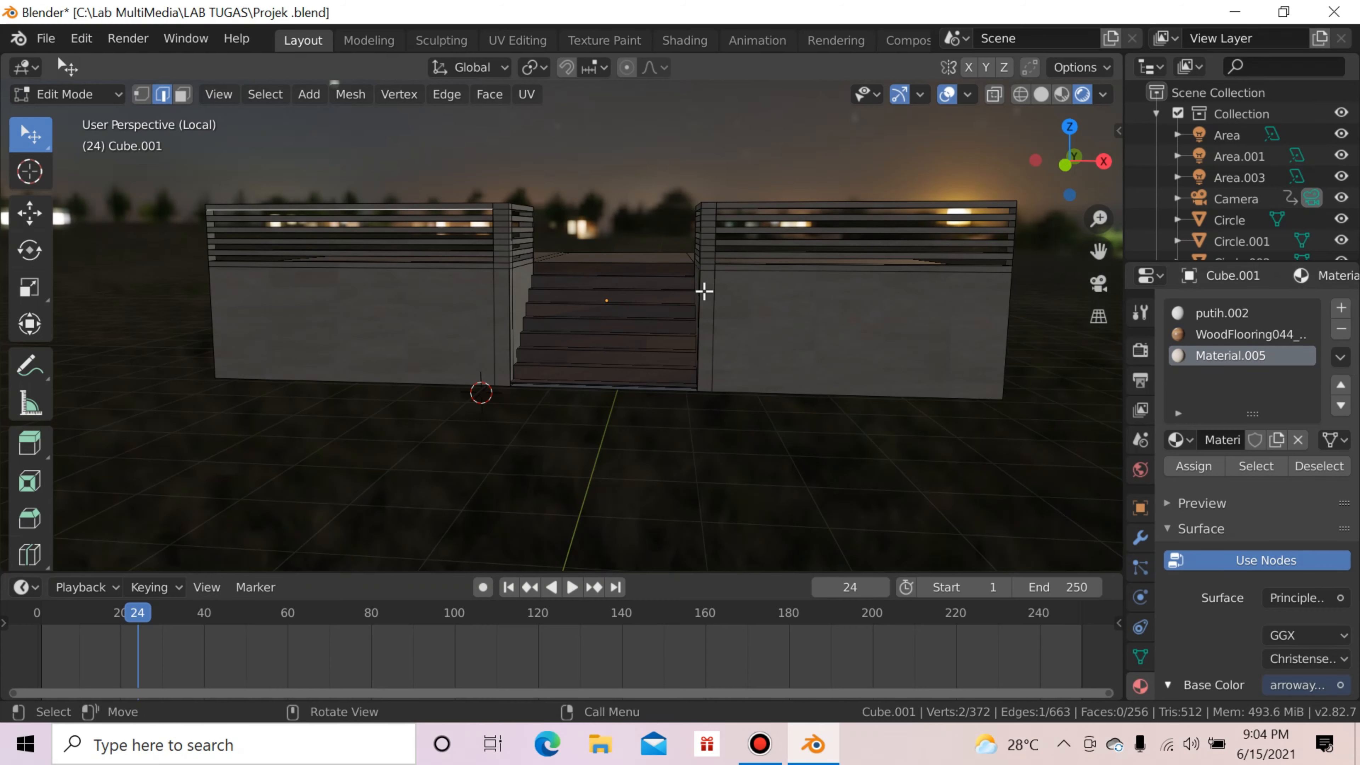
Step: Examine the raised floor's front wall, slatted railings and steps from above and from a low angle
{"action": "left_click_drag", "start_coordinate": [1045, 186], "coordinate": [1002, 174]}
{"action": "key", "text": "q"}
{"action": "left_click", "coordinate": [1002, 173]}
{"action": "key", "text": "w"}
{"action": "key", "text": "d"}
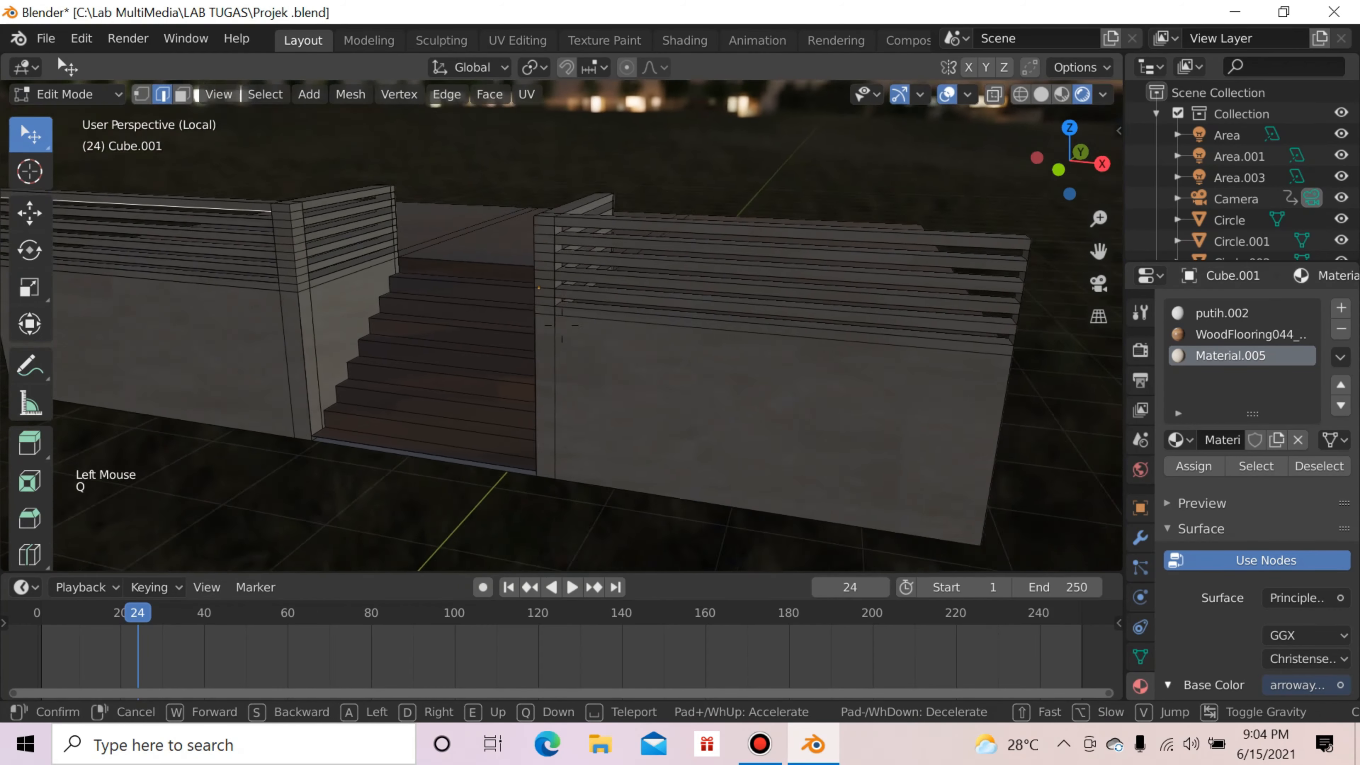
{"action": "left_click", "coordinate": [779, 391]}
{"action": "left_click", "coordinate": [709, 428]}
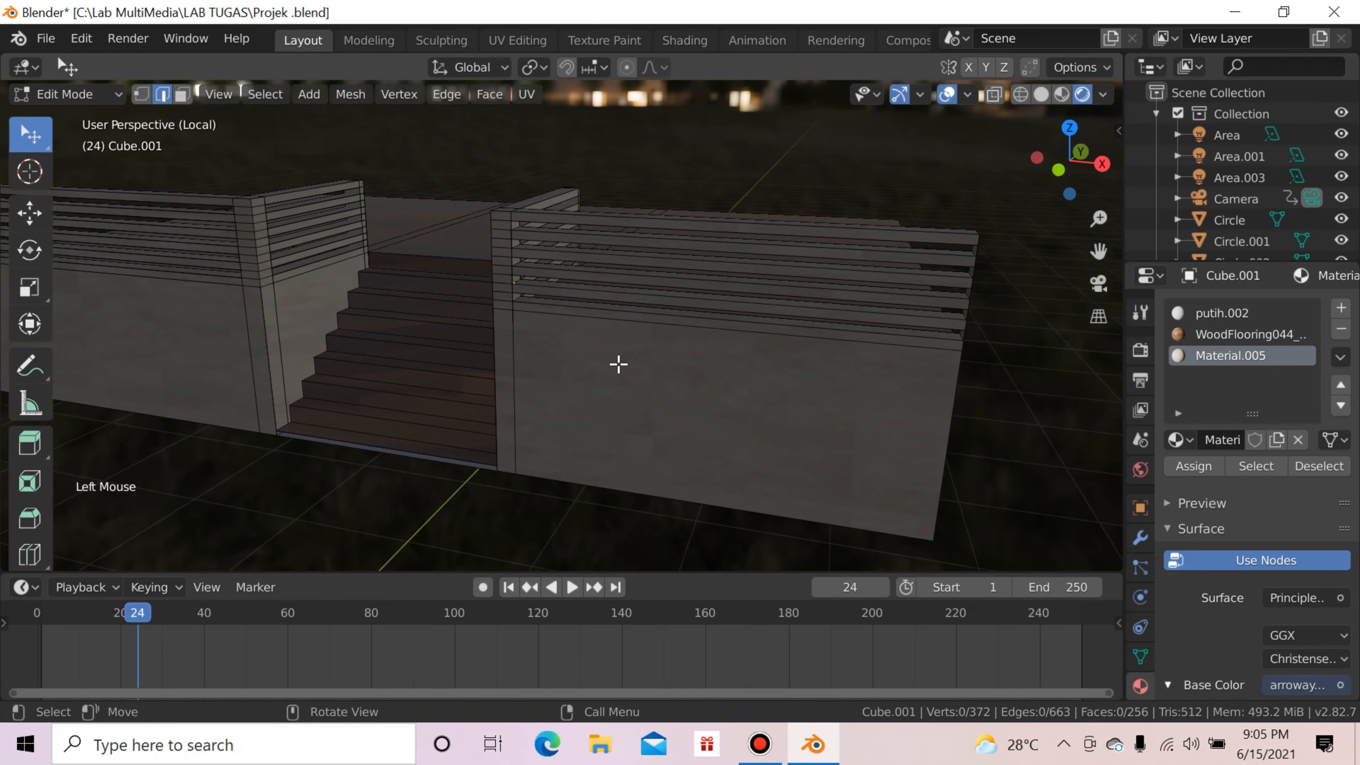
{"action": "left_click_drag", "start_coordinate": [1066, 170], "coordinate": [982, 250]}
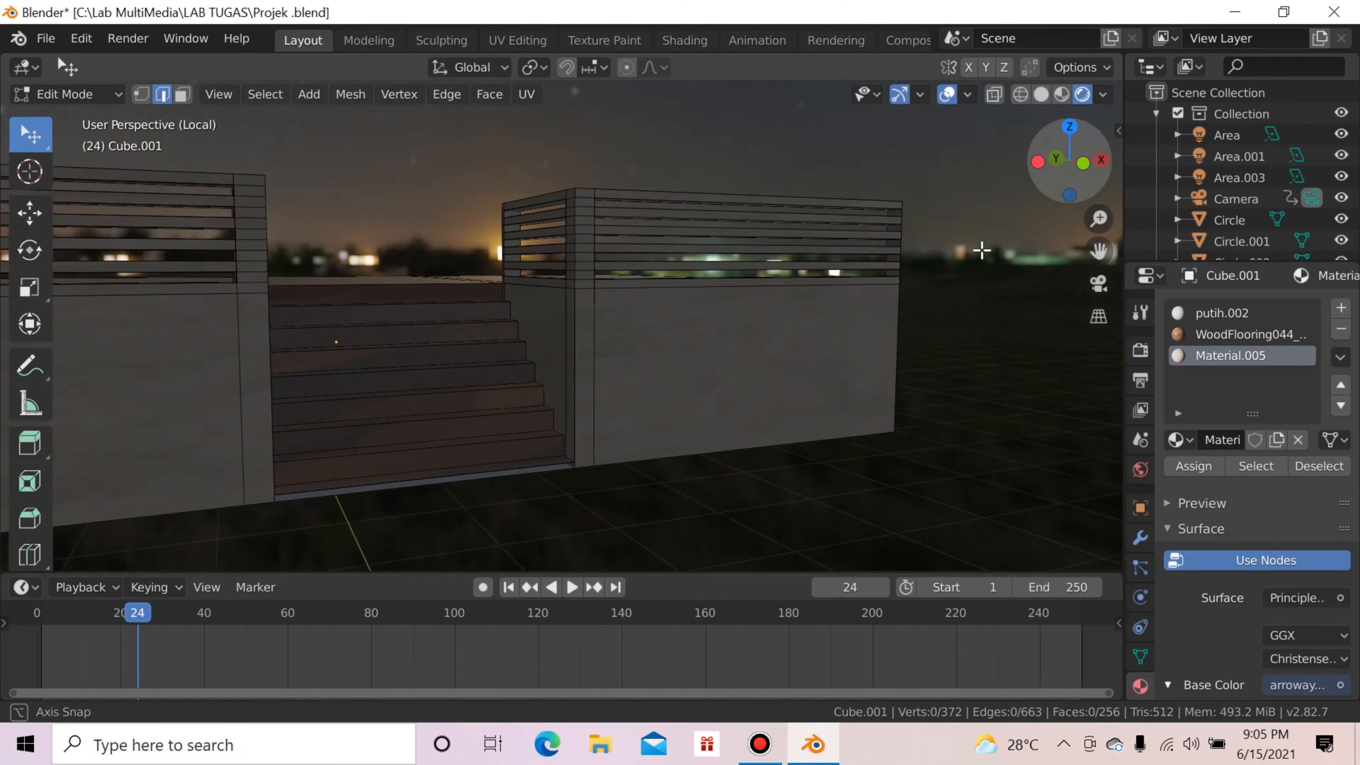
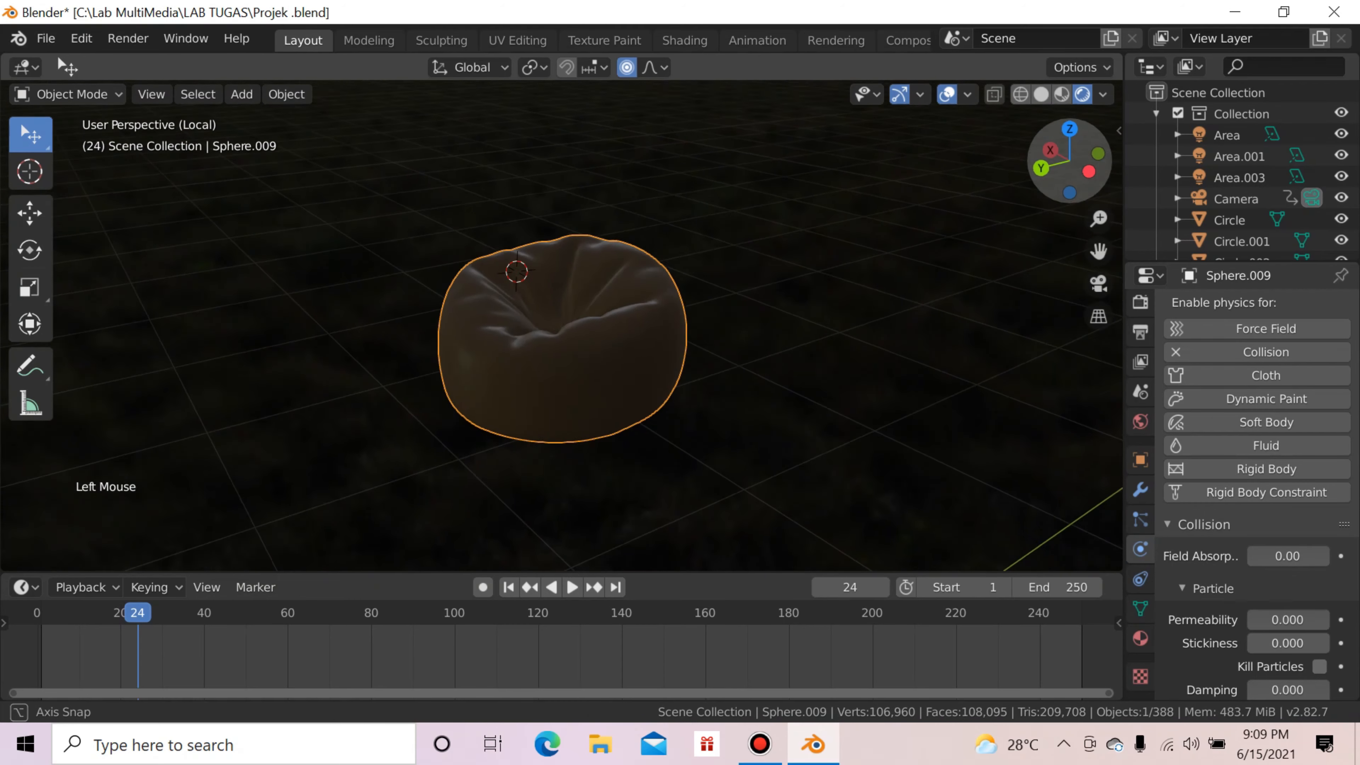
Step: Enter Edit Mode on the isolated beanbag chair and examine its dense mesh
{"action": "right_click", "coordinate": [678, 322]}
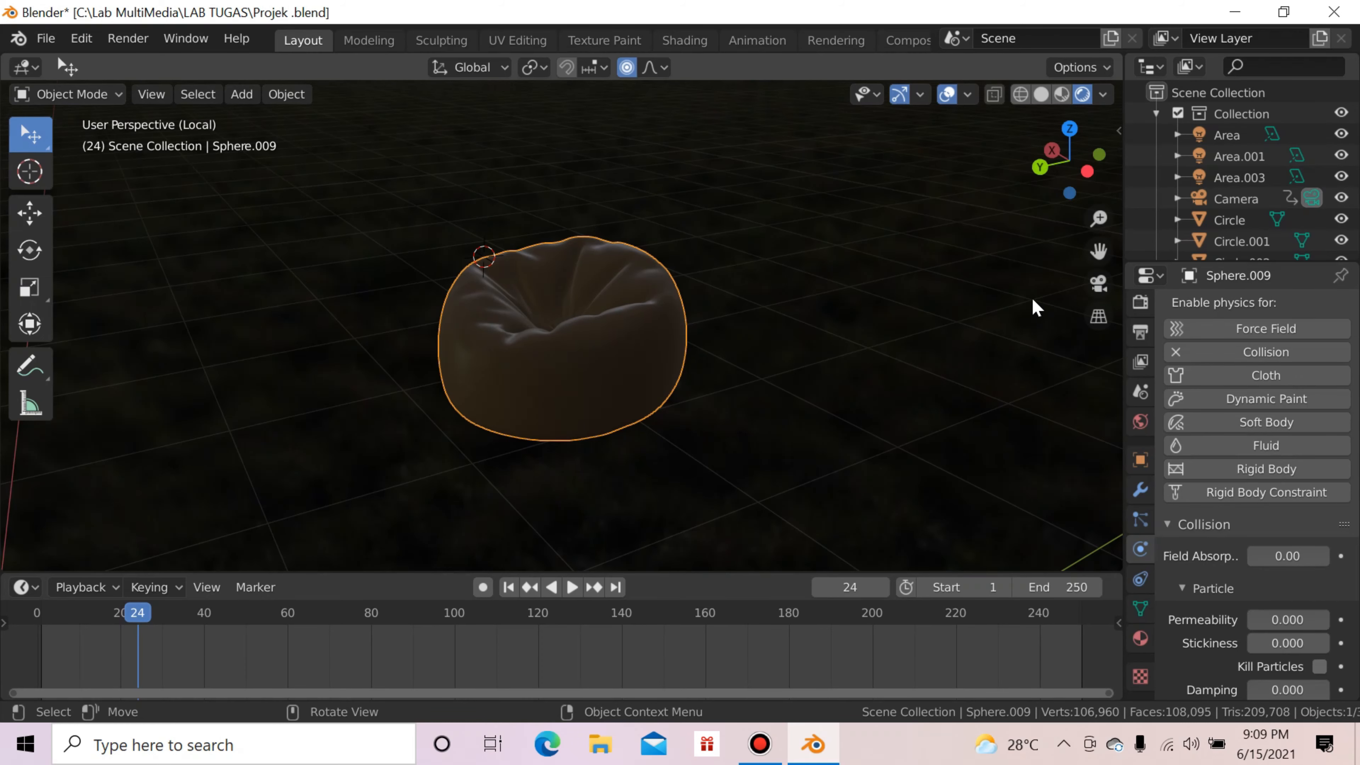
{"action": "mouse_move", "coordinate": [1051, 196]}
{"action": "left_mouse_down"}
{"action": "mouse_move", "coordinate": [1076, 171]}
{"action": "mouse_move", "coordinate": [1069, 182]}
{"action": "left_mouse_up"}
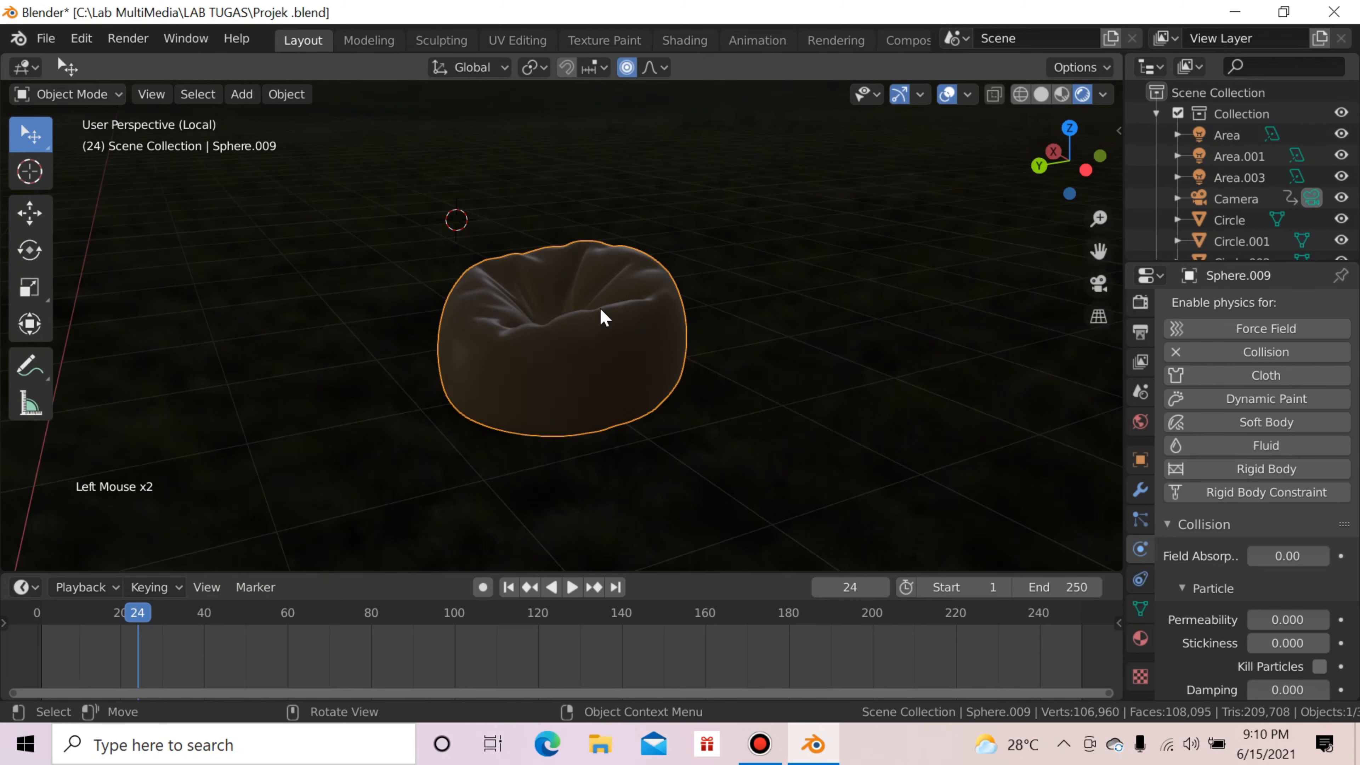
{"action": "key", "text": "Tab"}
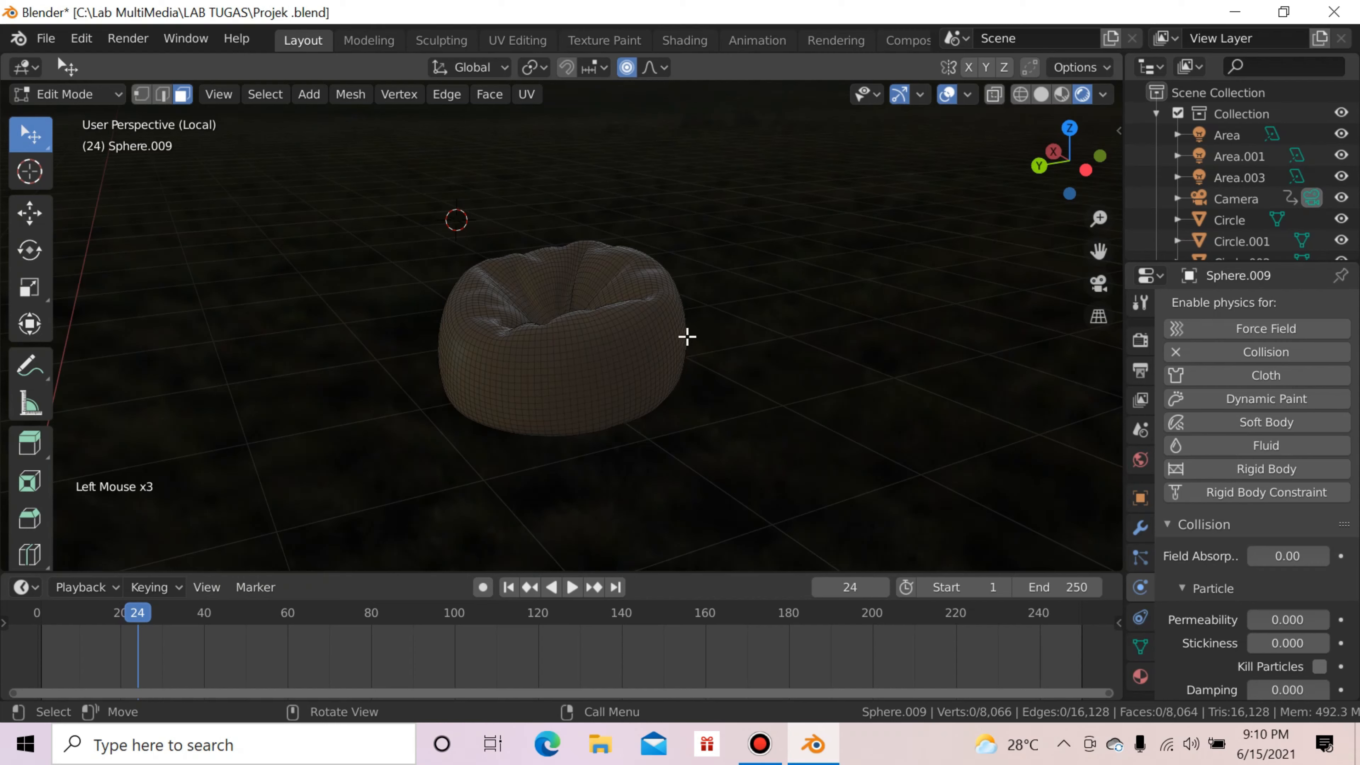
Step: Try moving a box-selected patch of the beanbag's upper back faces with smooth proportional editing, and undo the move
{"action": "left_click_drag", "start_coordinate": [29, 134], "coordinate": [109, 174]}
{"action": "left_click_drag", "start_coordinate": [573, 236], "coordinate": [672, 297]}
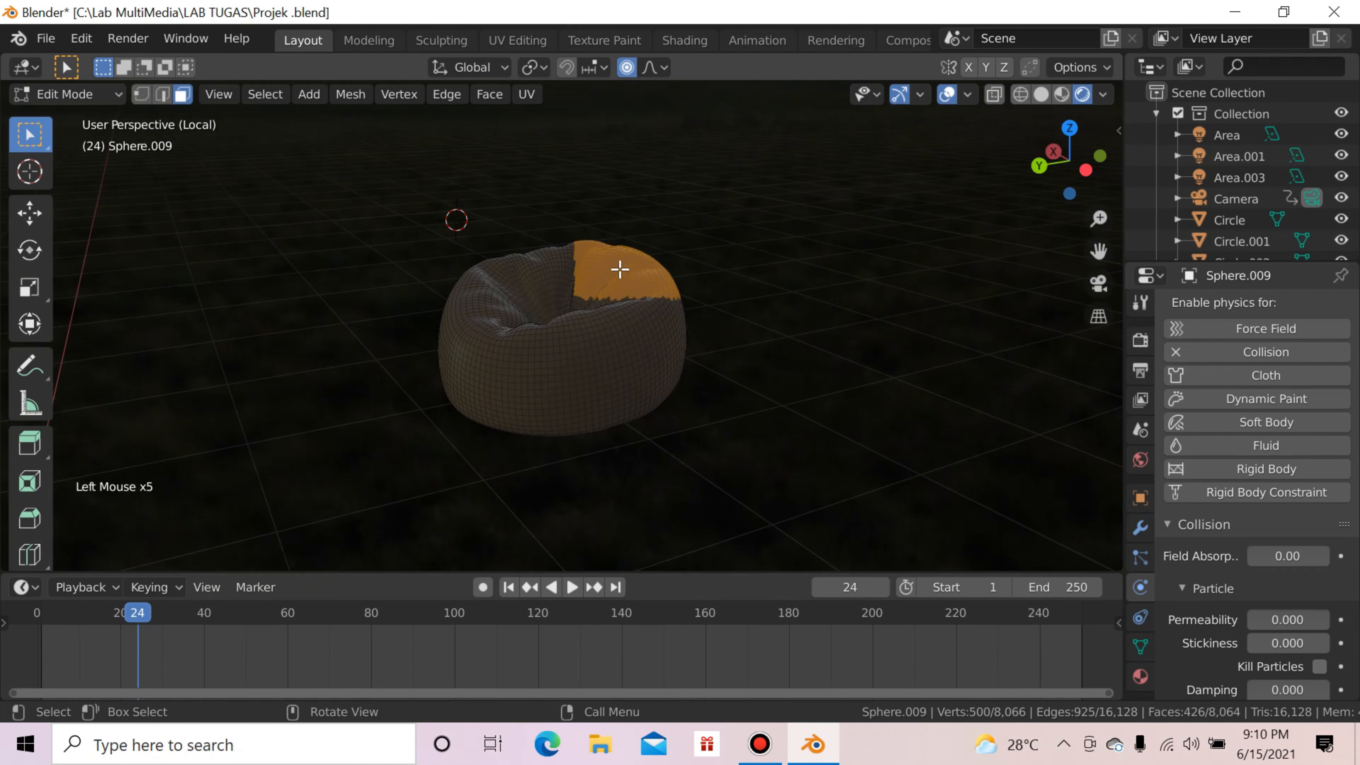
{"action": "key", "text": "g"}
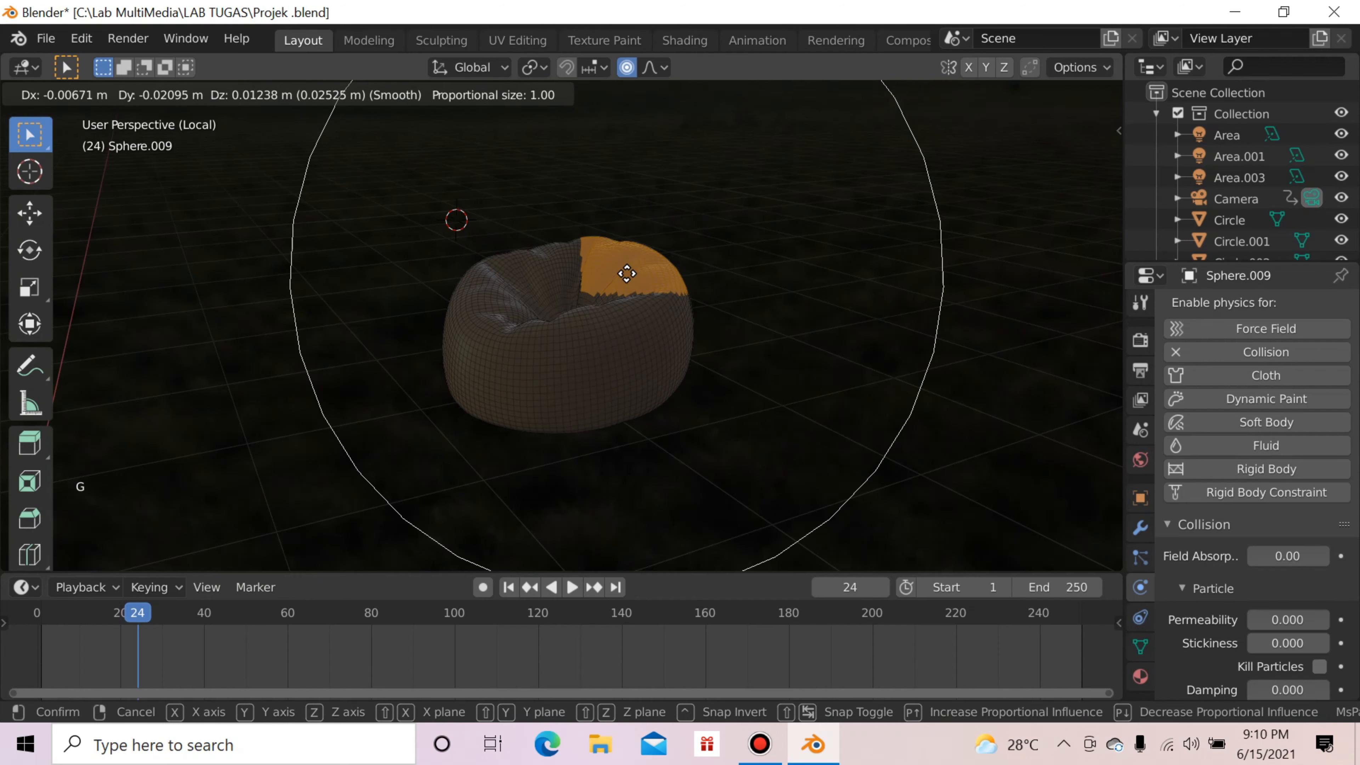
{"action": "left_click", "coordinate": [627, 274]}
{"action": "key", "text": "ctrl+z"}
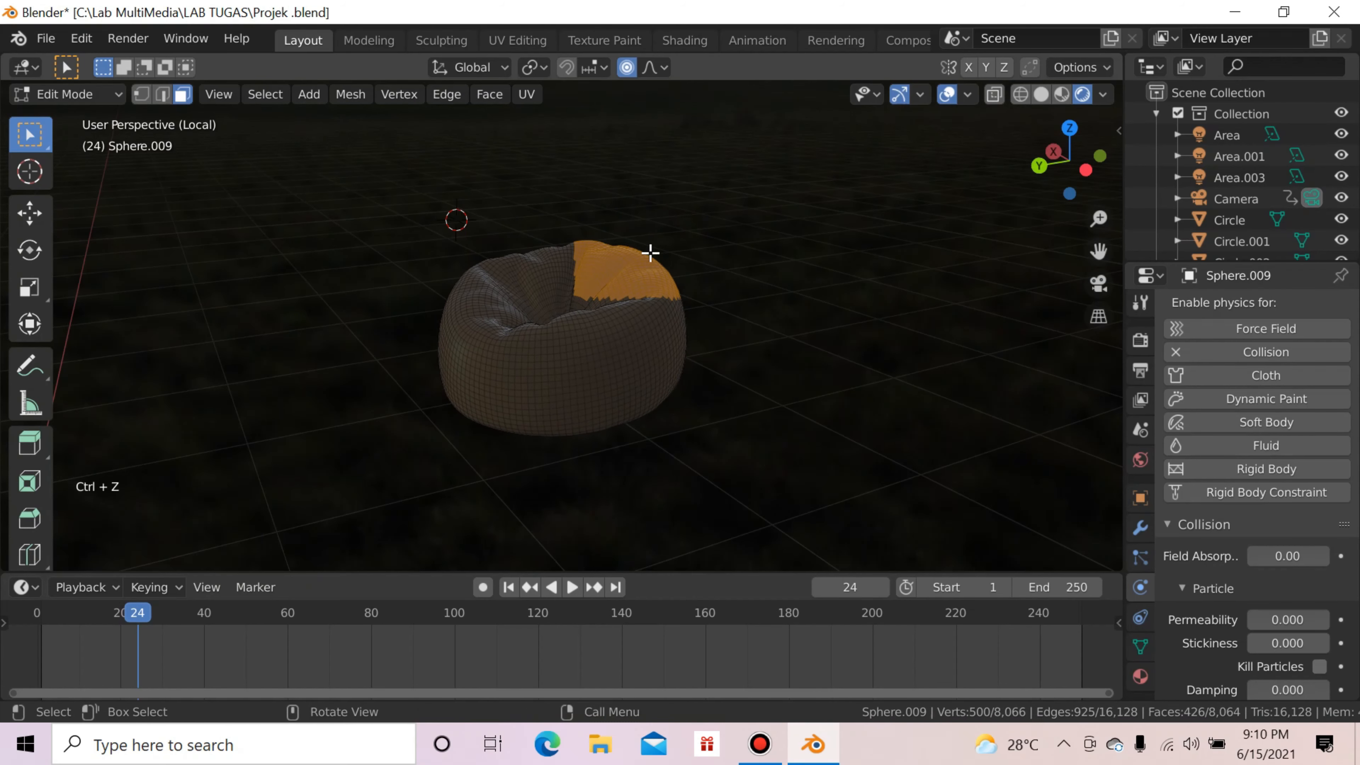
Step: Deselect the beanbag's faces, leave Edit Mode and return from local view to the full room
{"action": "left_click", "coordinate": [728, 238]}
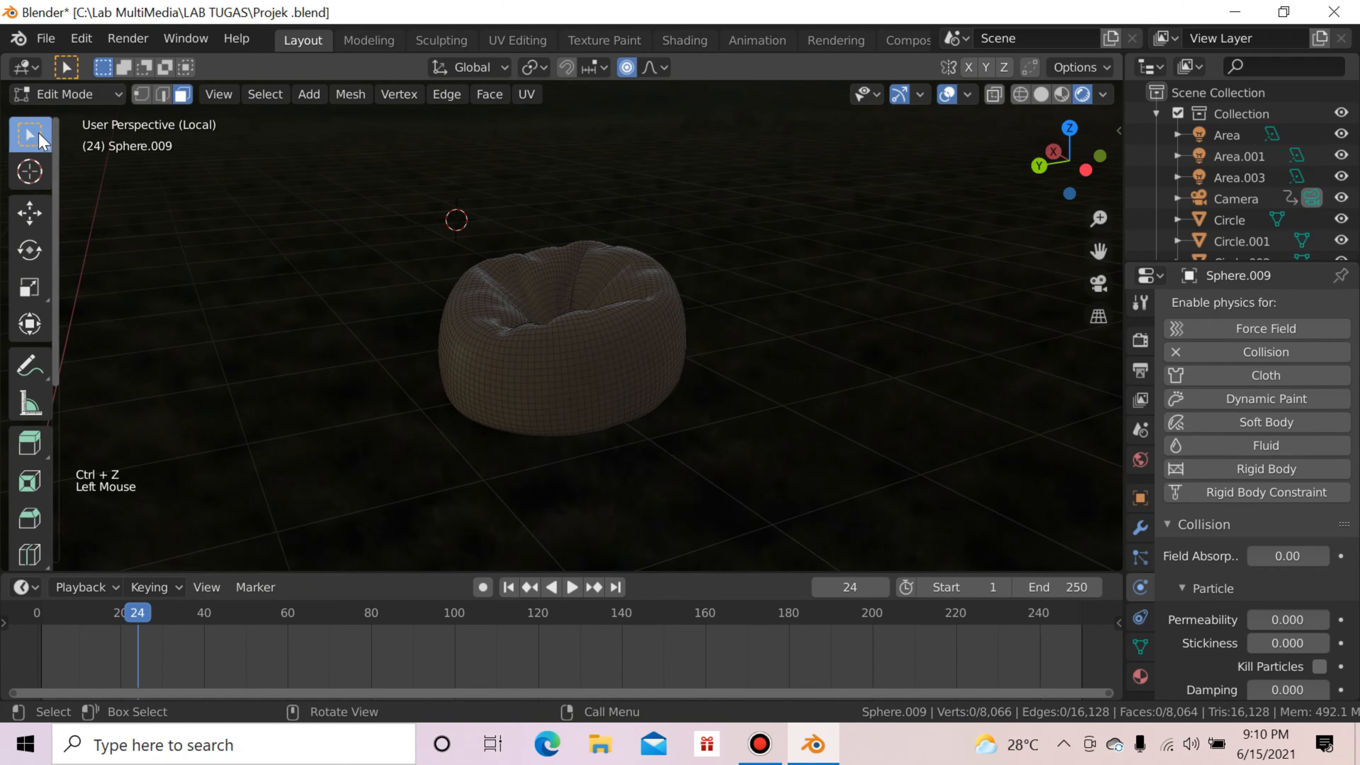
{"action": "left_click", "coordinate": [627, 67]}
{"action": "key", "text": "Tab"}
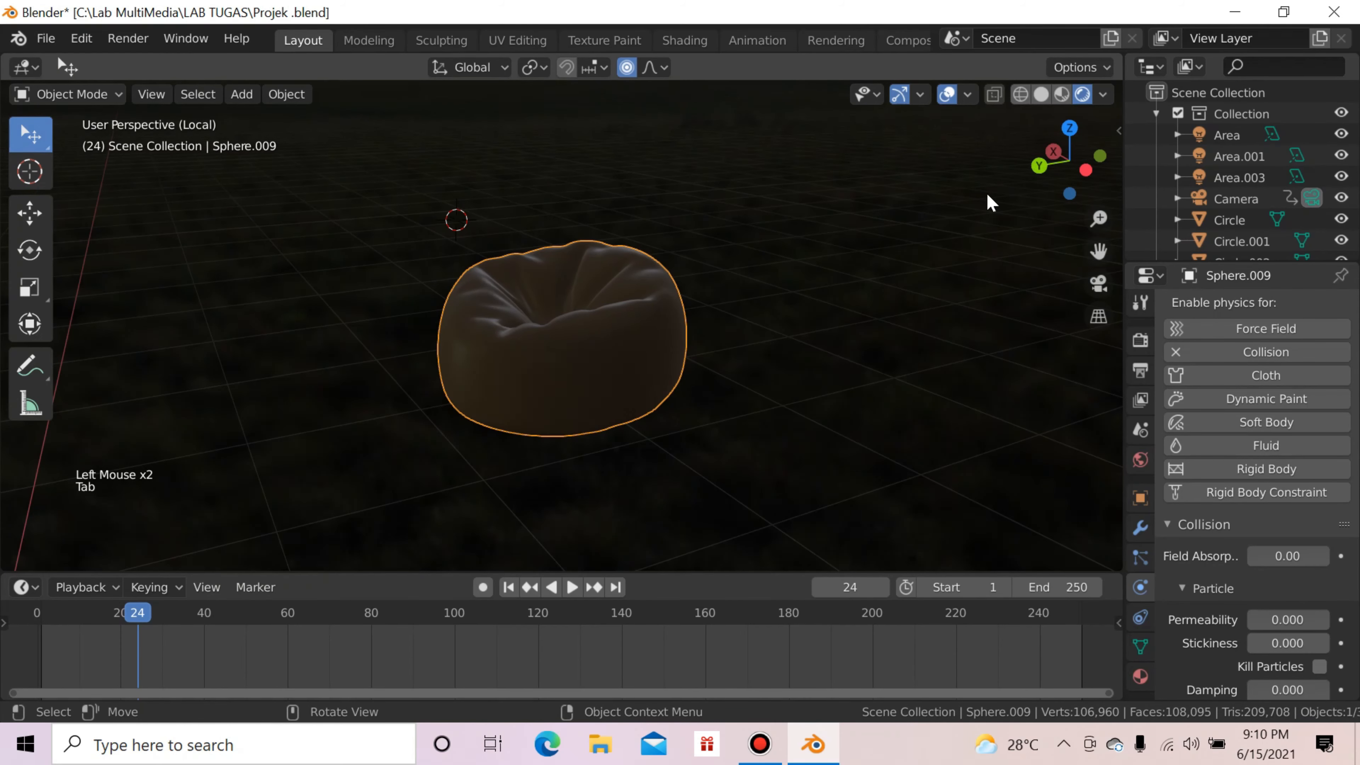
{"action": "key", "text": "slash"}
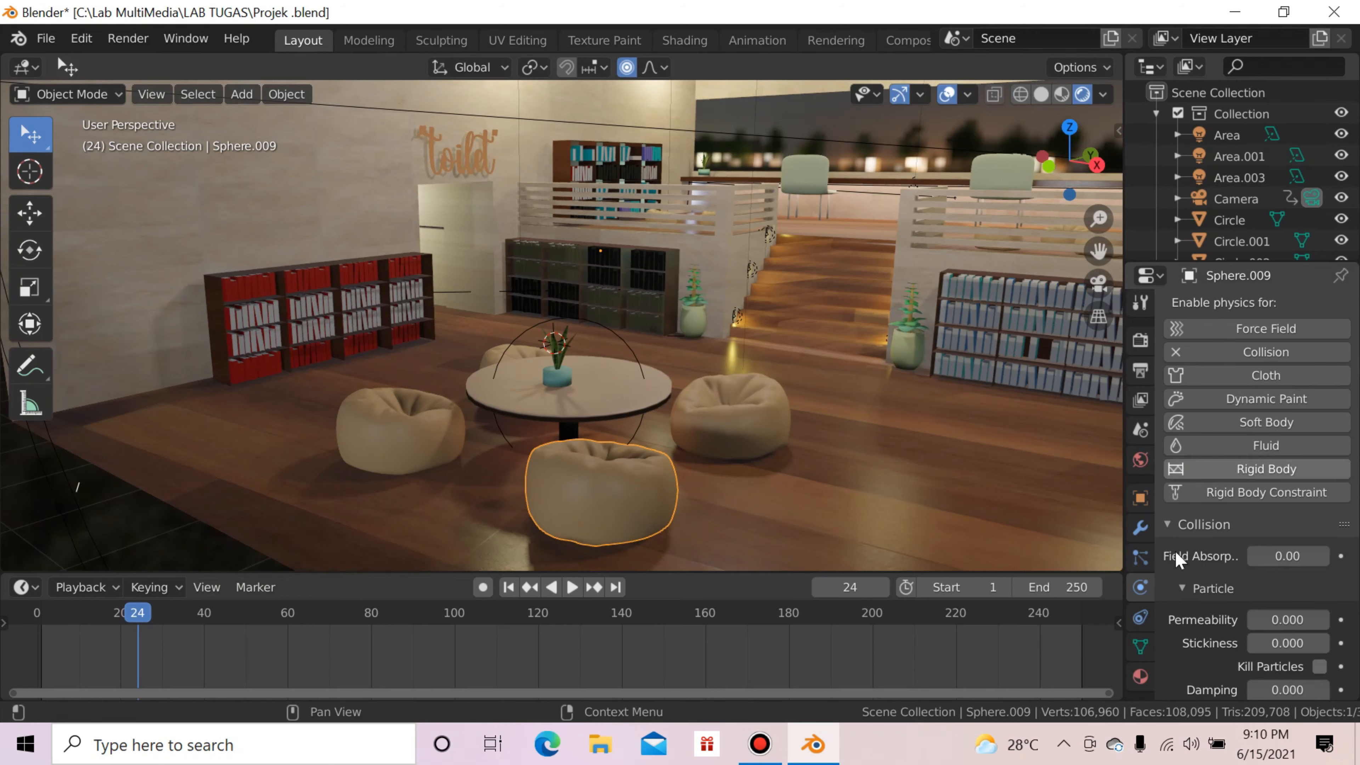
Step: Examine the beanbag's material settings, including its base color
{"action": "left_click", "coordinate": [1139, 678]}
{"action": "scroll", "coordinate": [1328, 457], "scroll_direction": "up", "scroll_amount": 18}
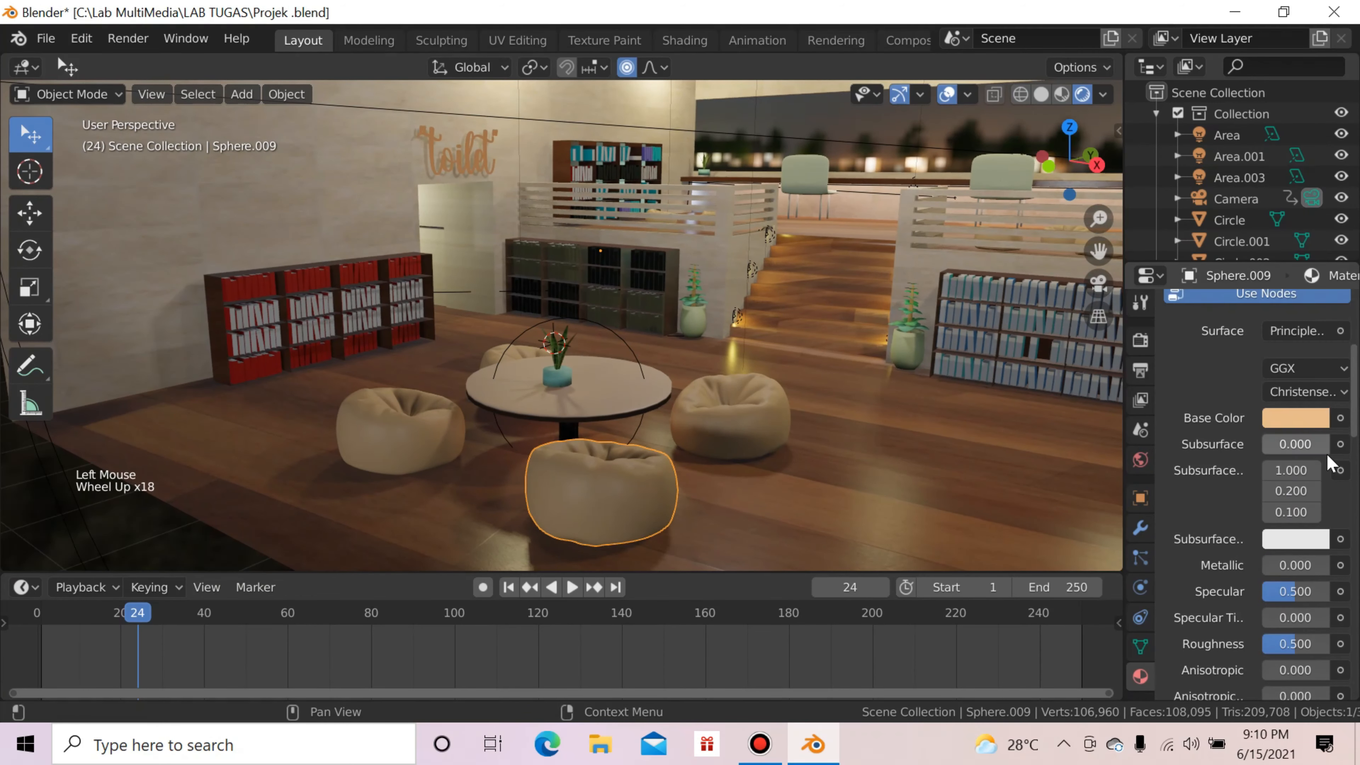
{"action": "left_click", "coordinate": [1302, 421]}
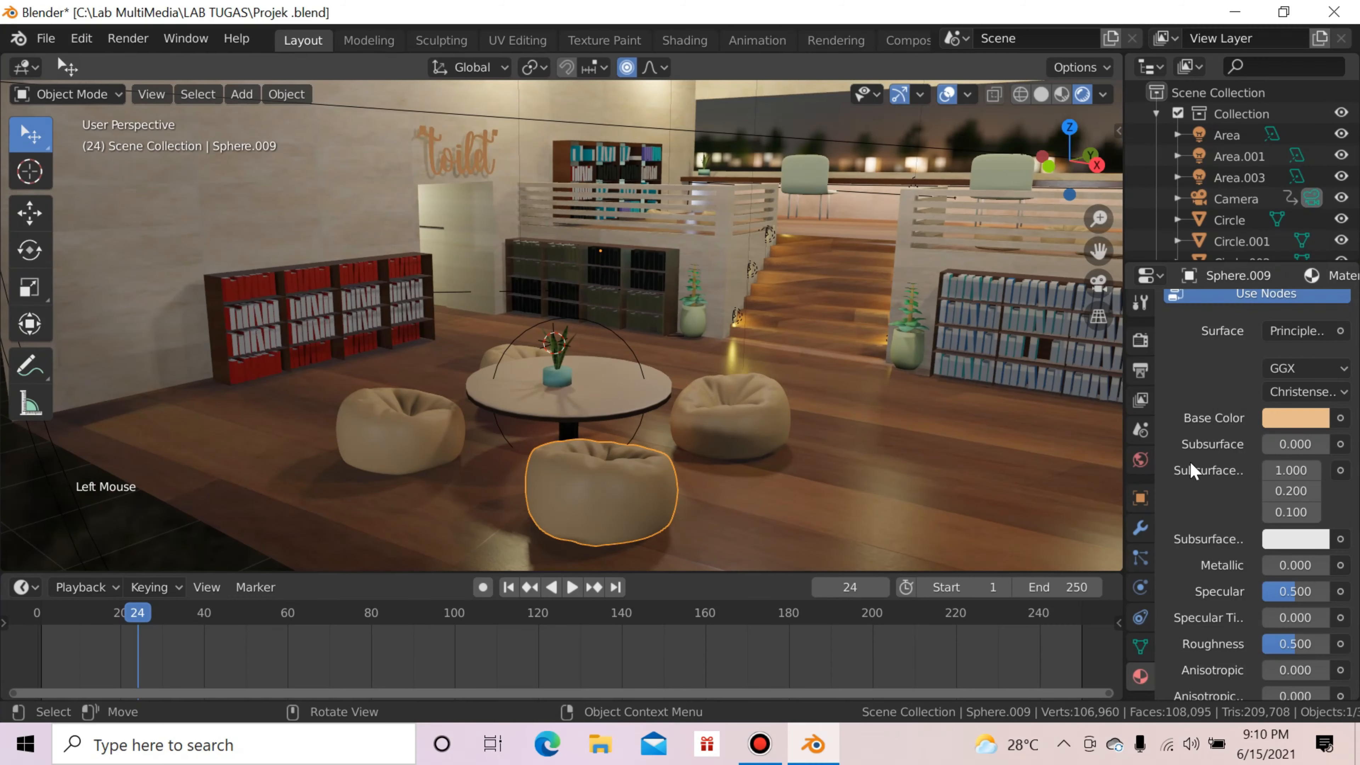
{"action": "scroll", "coordinate": [1288, 471], "scroll_direction": "down", "scroll_amount": 3}
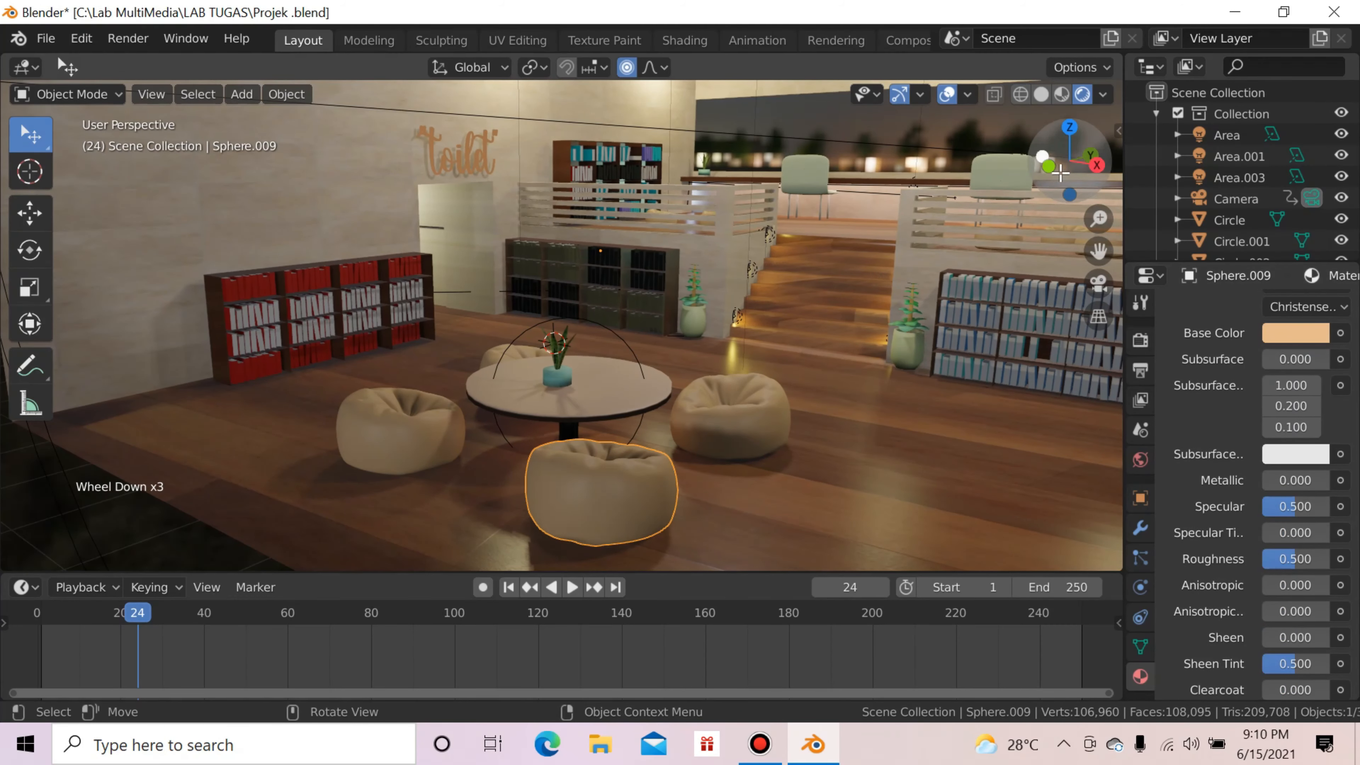
Step: Select the round tabletop, its leg, the pot and the plant together and isolate them in local view
{"action": "left_click", "coordinate": [1077, 180]}
{"action": "left_click_drag", "start_coordinate": [1077, 180], "coordinate": [1028, 180]}
{"action": "scroll", "coordinate": [759, 368], "scroll_direction": "down", "scroll_amount": 3}
{"action": "left_click", "coordinate": [465, 422]}
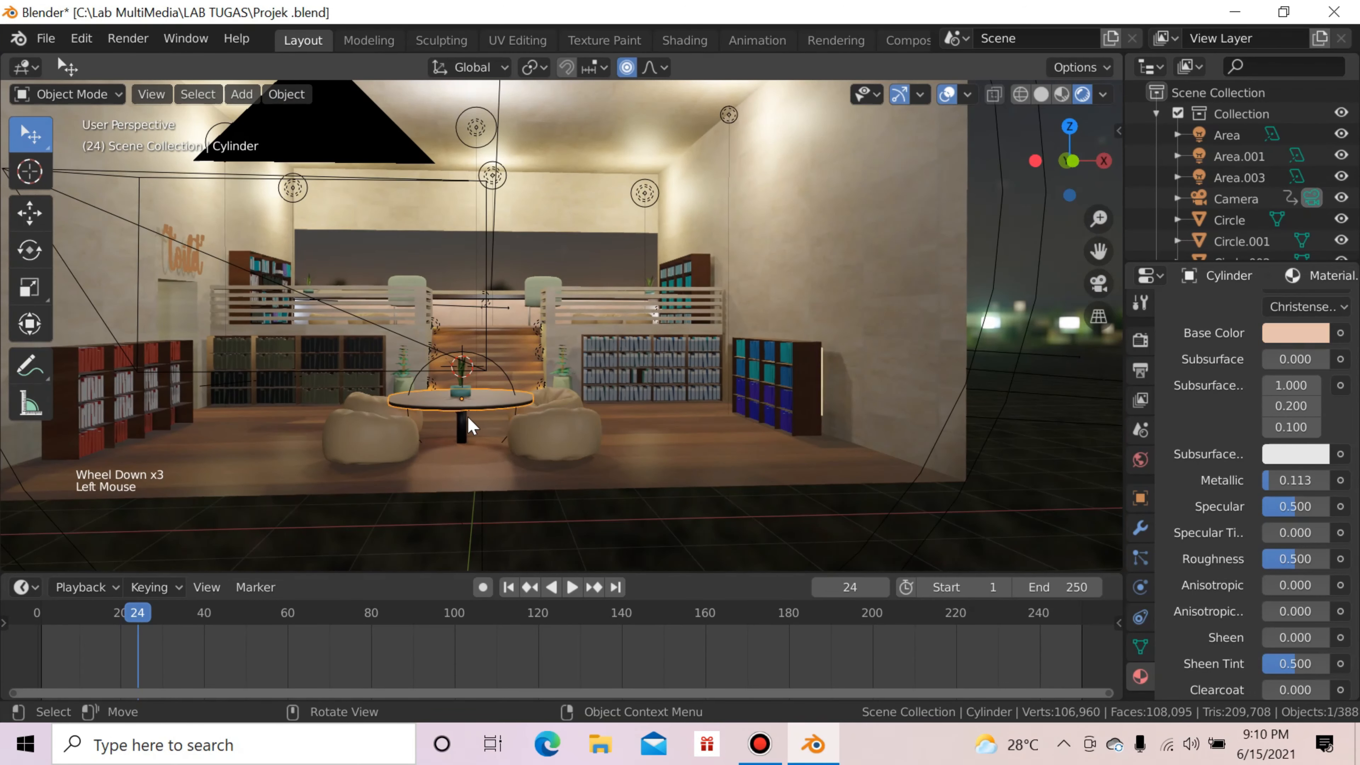
{"action": "left_click", "coordinate": [461, 426], "text": "shift"}
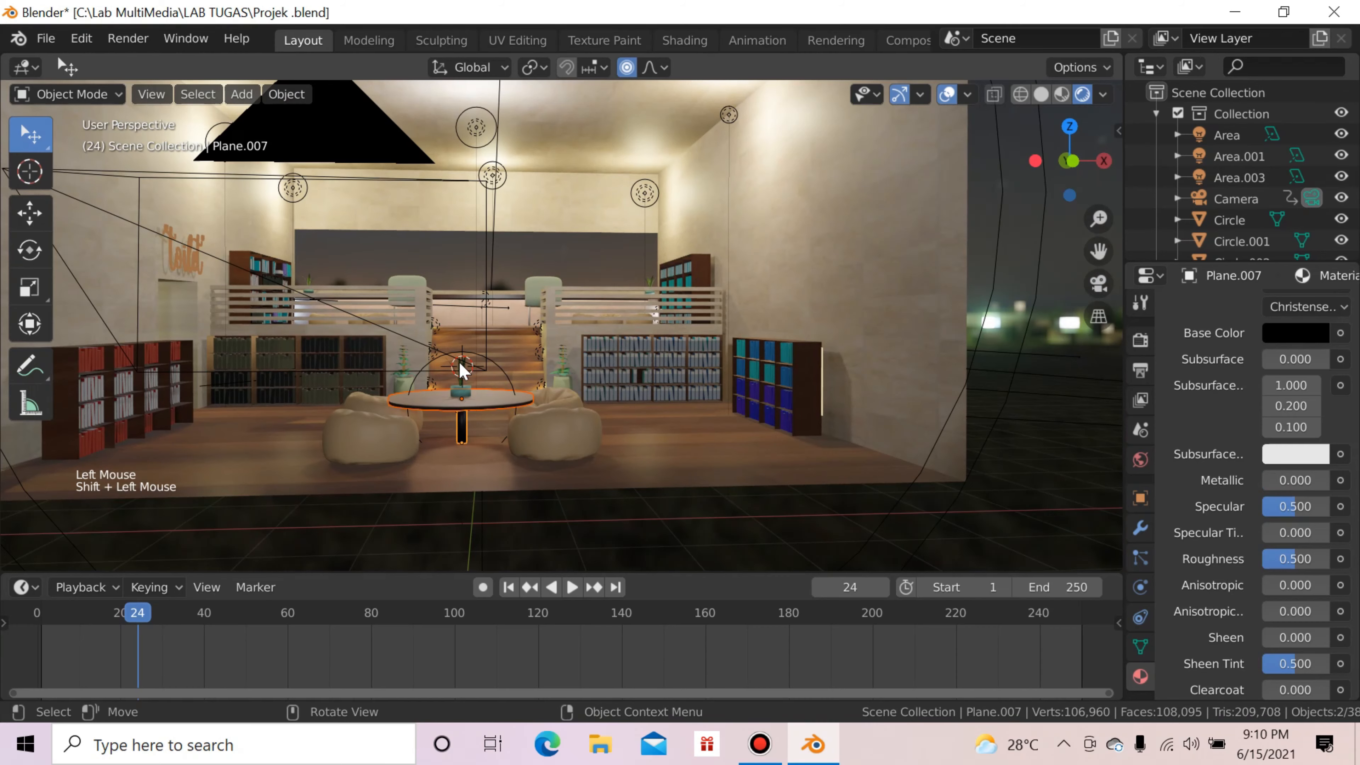
{"action": "left_click", "coordinate": [464, 386], "text": "shift"}
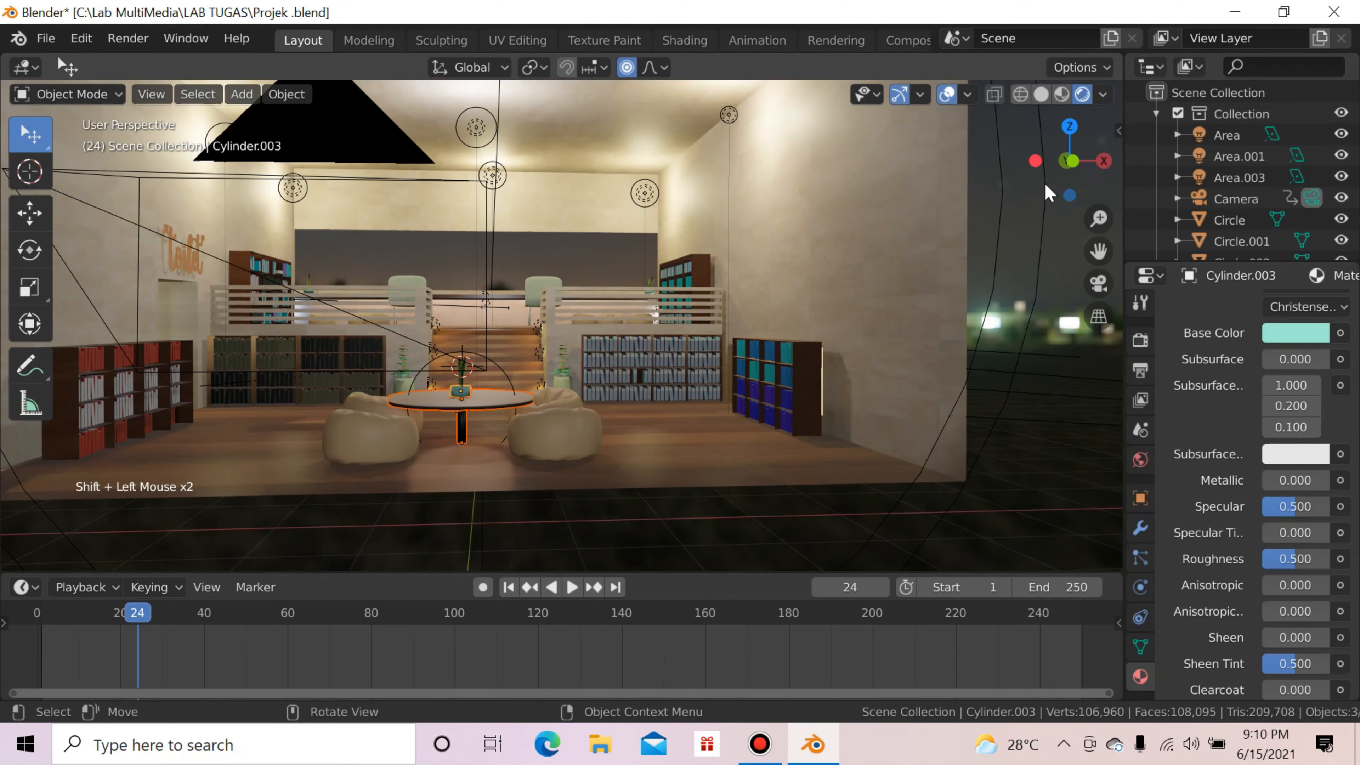
{"action": "left_click_drag", "start_coordinate": [1063, 180], "coordinate": [1007, 214]}
{"action": "left_click", "coordinate": [507, 348], "text": "shift"}
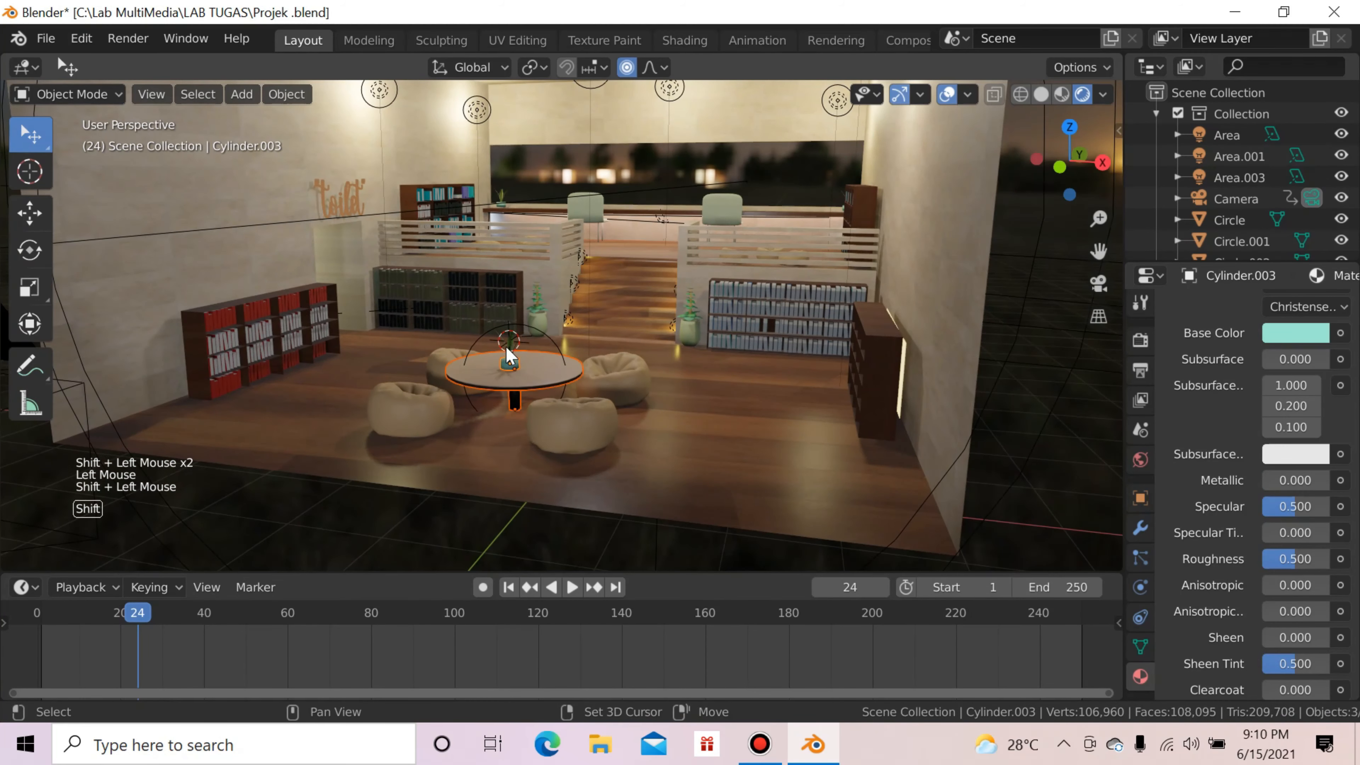
{"action": "scroll", "coordinate": [506, 346], "scroll_direction": "up", "scroll_amount": 5}
{"action": "key", "text": "KP_Divide"}
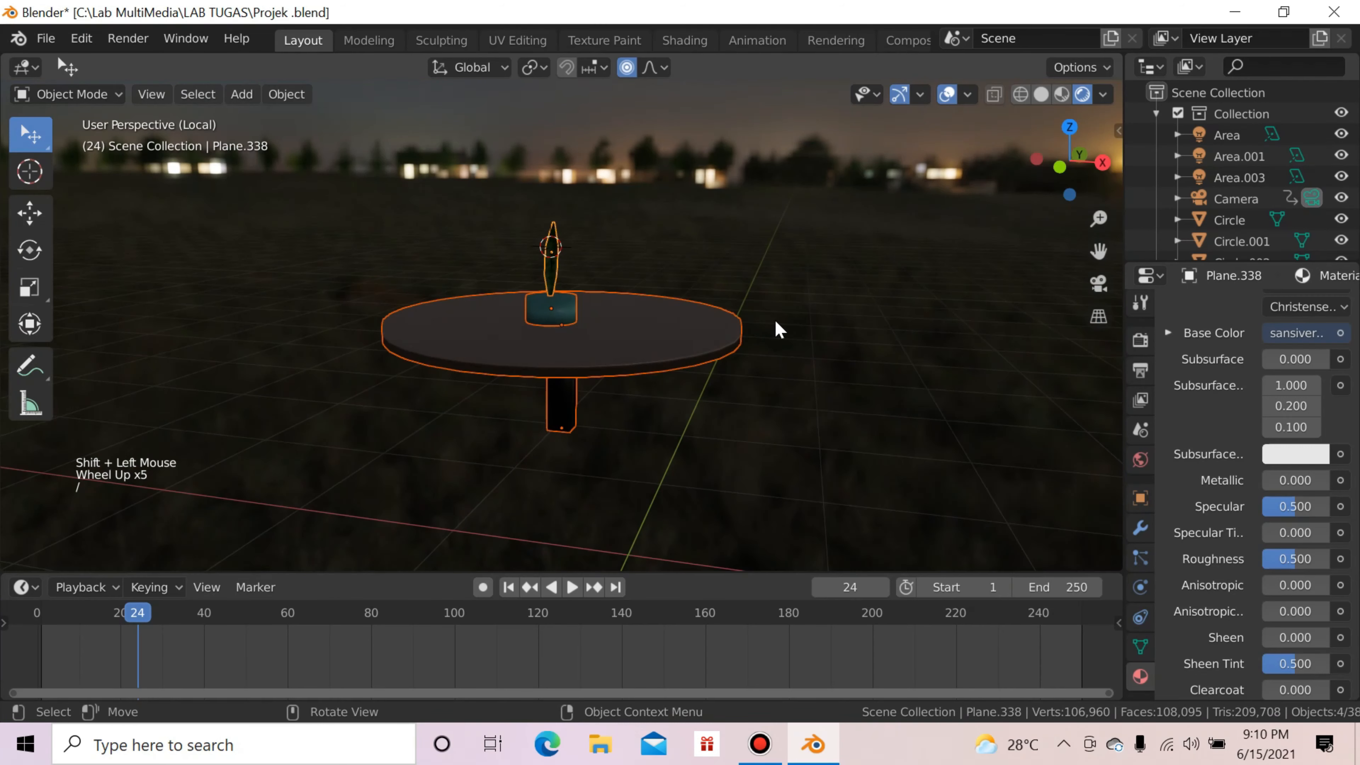
Step: Select the plant on the isolated table and examine its leaf, the pot and the leaf's material up close
{"action": "left_click", "coordinate": [1047, 218]}
{"action": "left_click_drag", "start_coordinate": [1063, 167], "coordinate": [1086, 192]}
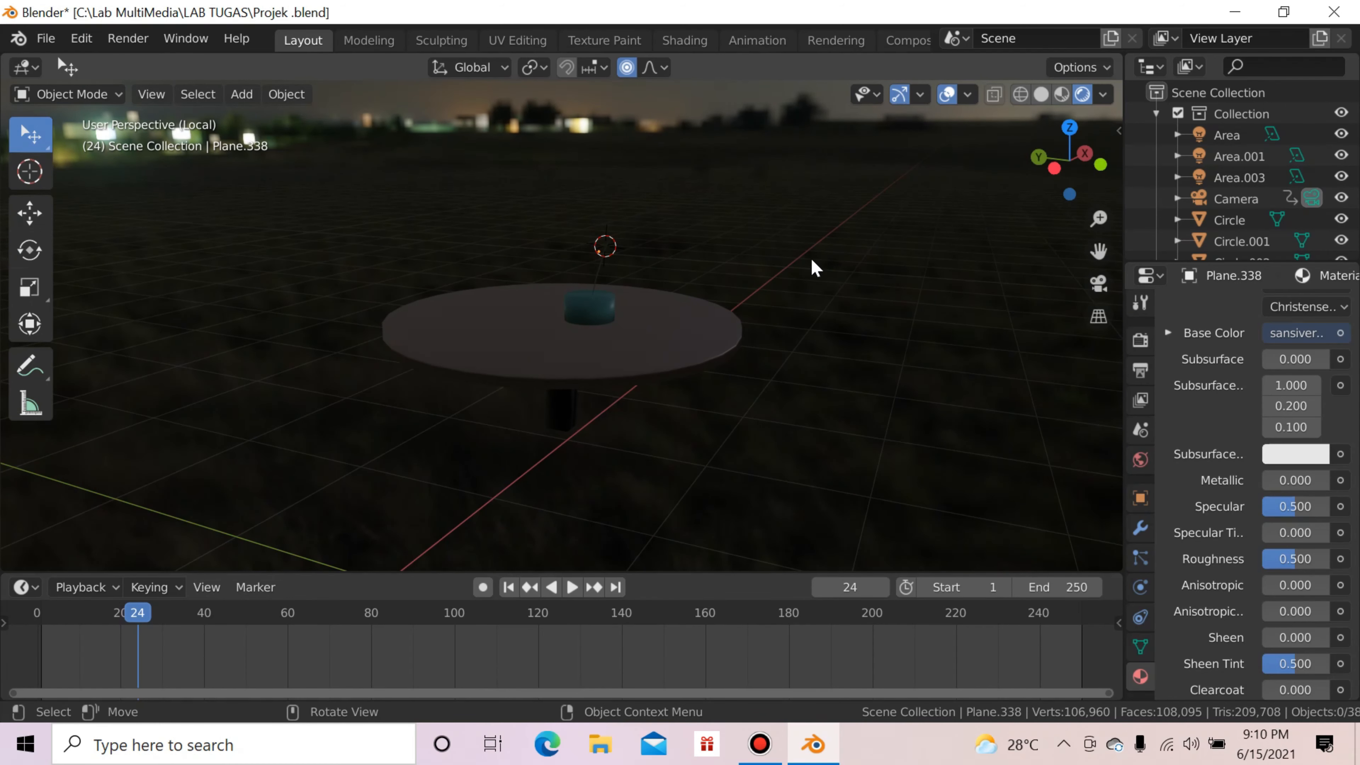
{"action": "scroll", "coordinate": [633, 320], "scroll_direction": "up", "scroll_amount": 4}
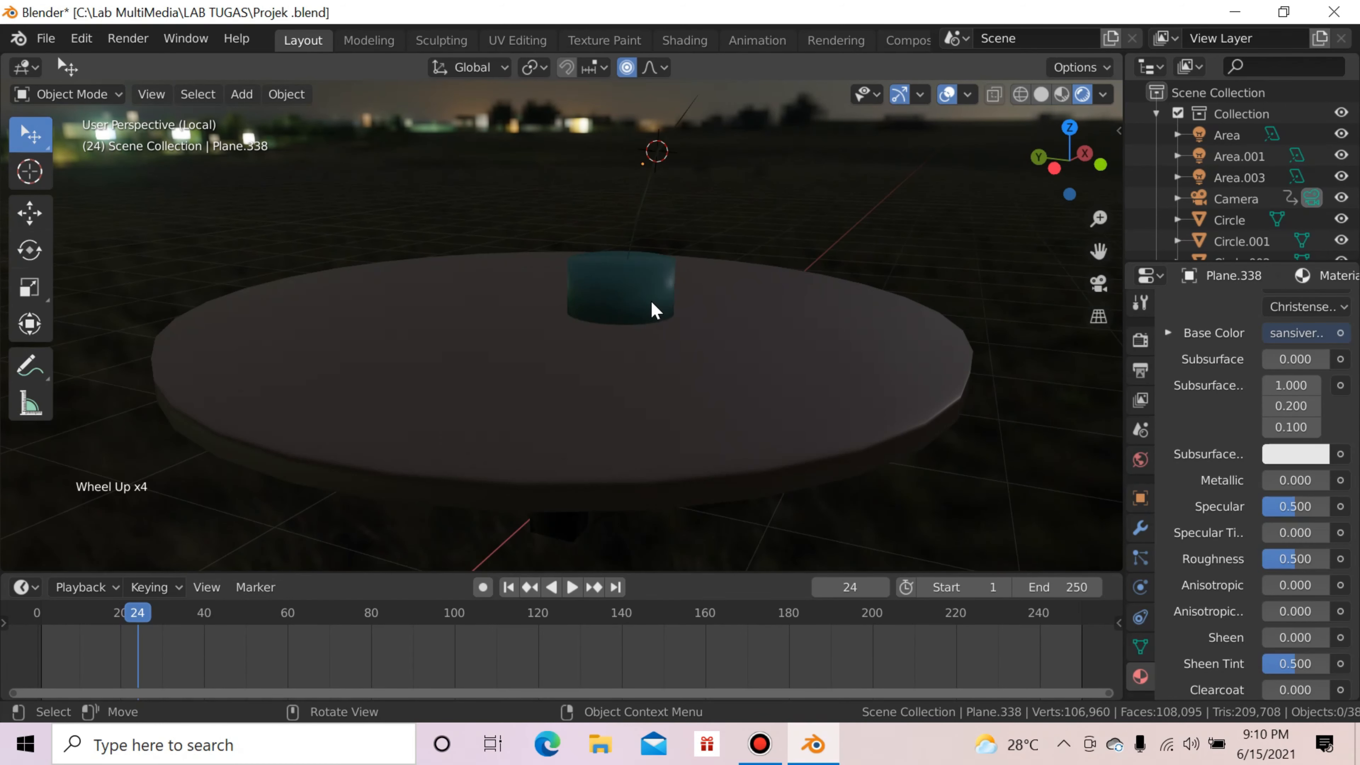
{"action": "left_click", "coordinate": [632, 236]}
{"action": "mouse_move", "coordinate": [1053, 157]}
{"action": "left_mouse_down"}
{"action": "mouse_move", "coordinate": [1042, 165]}
{"action": "mouse_move", "coordinate": [1026, 125]}
{"action": "mouse_move", "coordinate": [999, 124]}
{"action": "mouse_move", "coordinate": [956, 179]}
{"action": "mouse_move", "coordinate": [1115, 143]}
{"action": "mouse_move", "coordinate": [1047, 169]}
{"action": "left_mouse_up"}
{"action": "scroll", "coordinate": [632, 210], "scroll_direction": "up", "scroll_amount": 6}
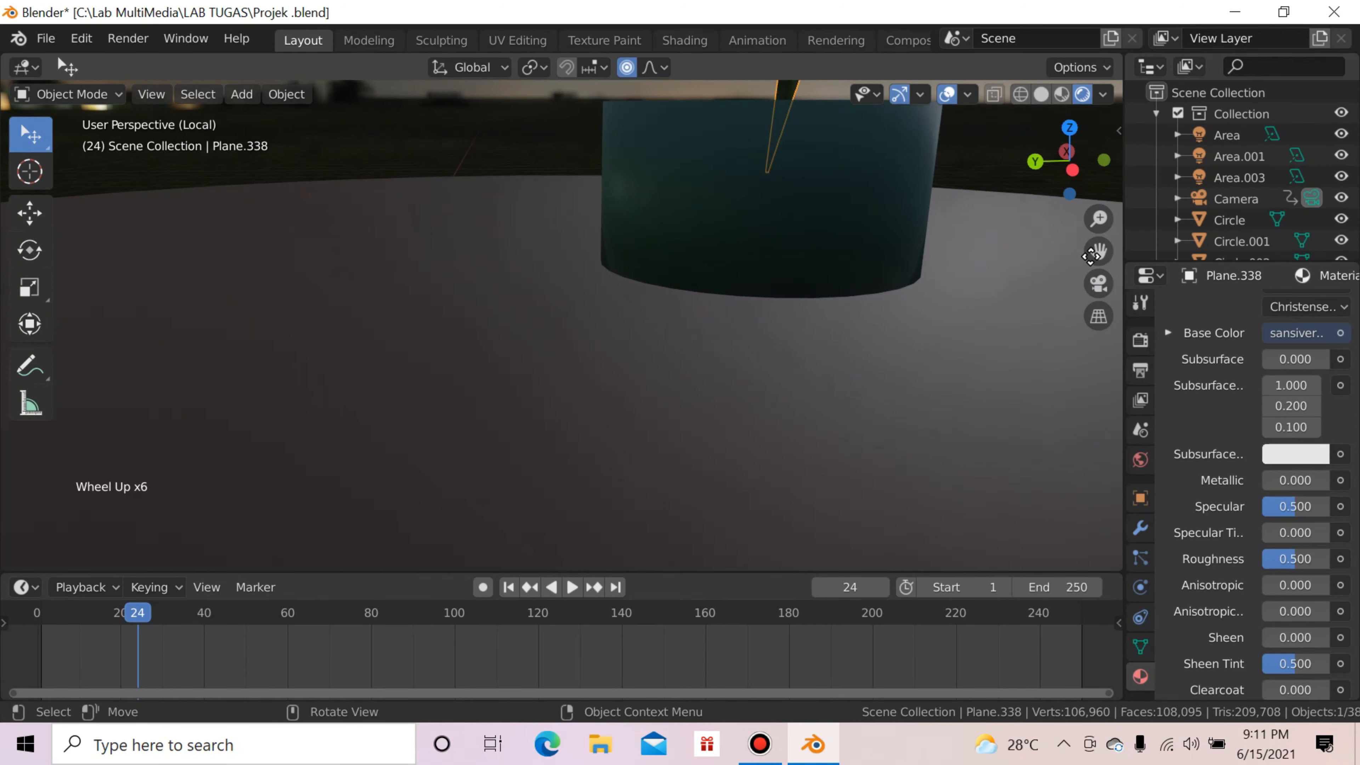
{"action": "left_click_drag", "start_coordinate": [1090, 256], "coordinate": [1039, 472]}
{"action": "scroll", "coordinate": [1311, 484], "scroll_direction": "up", "scroll_amount": 5}
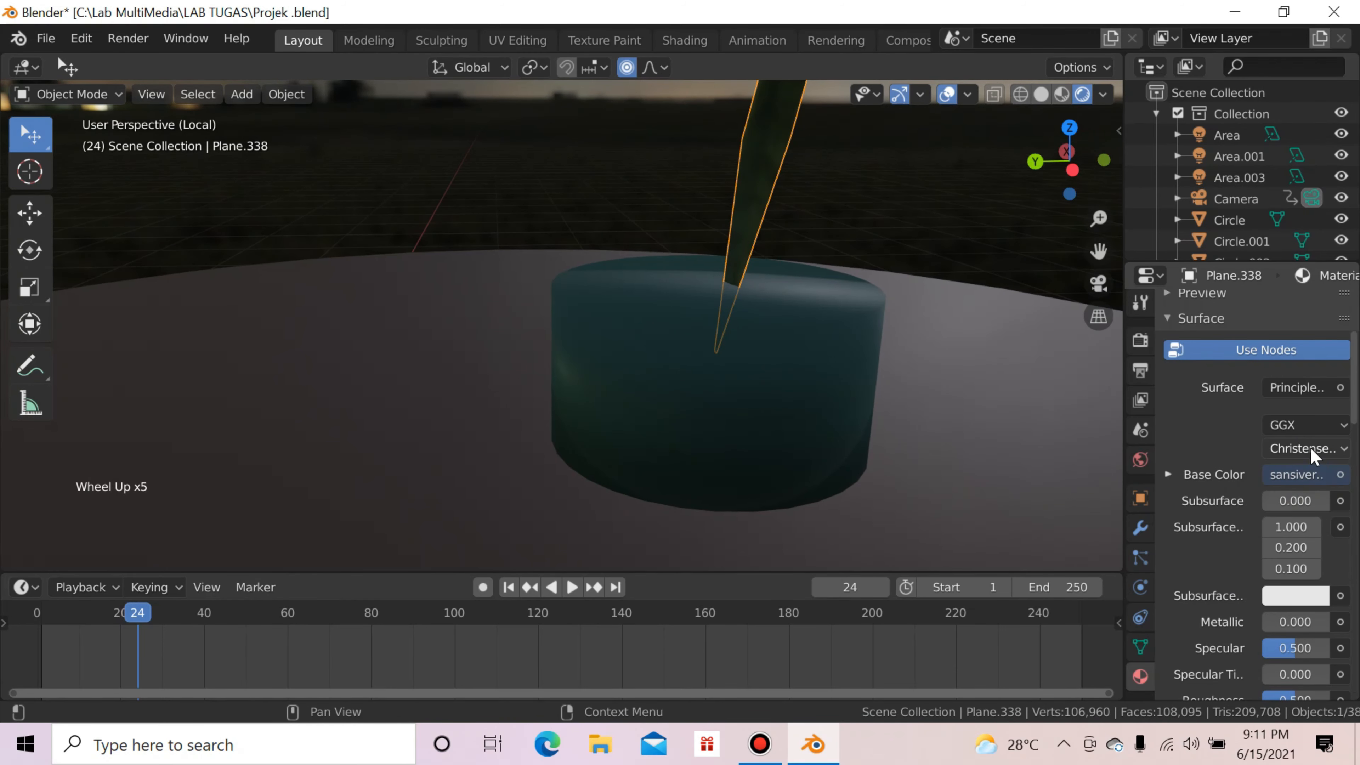
Step: Select the pot on the table and show the Cylinder primitive among the meshes that can be added
{"action": "scroll", "coordinate": [798, 316], "scroll_direction": "down", "scroll_amount": 5}
{"action": "left_click", "coordinate": [636, 360]}
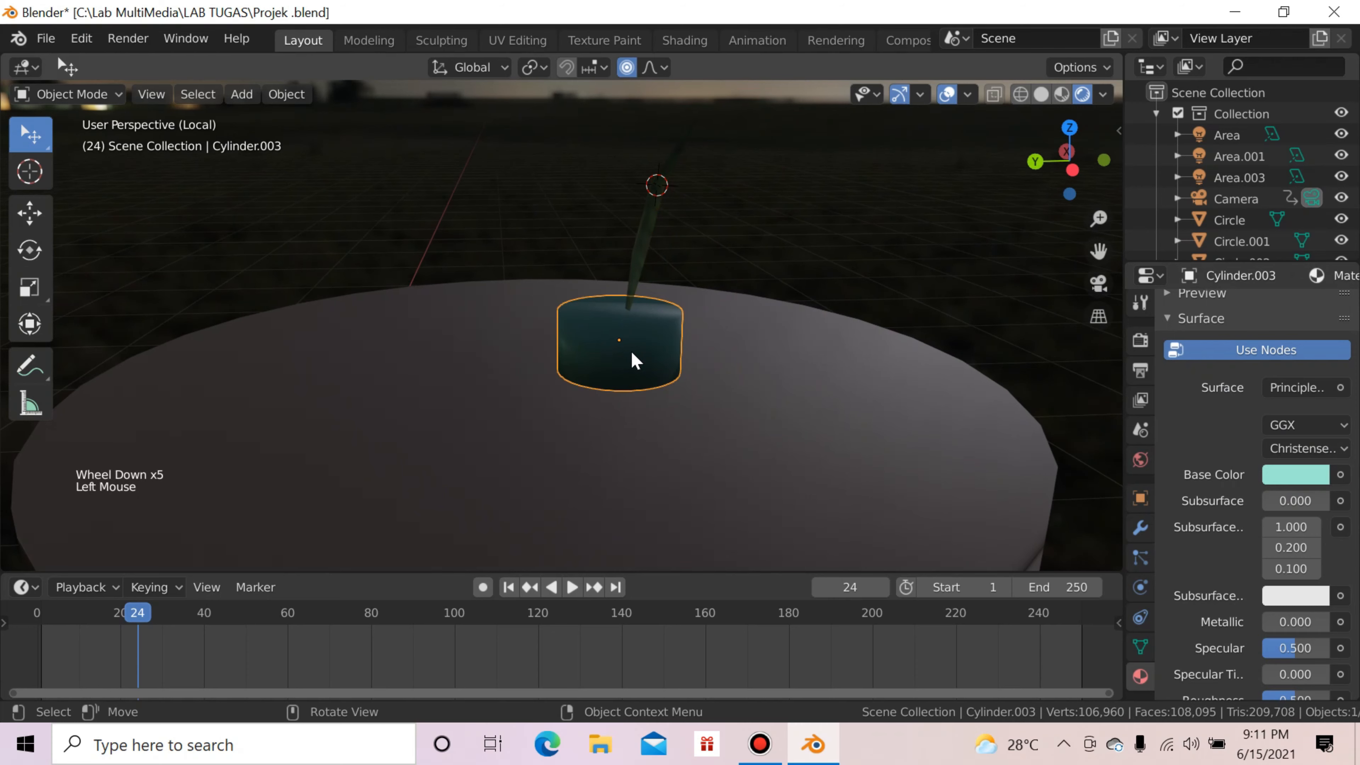
{"action": "key", "text": "shift+a"}
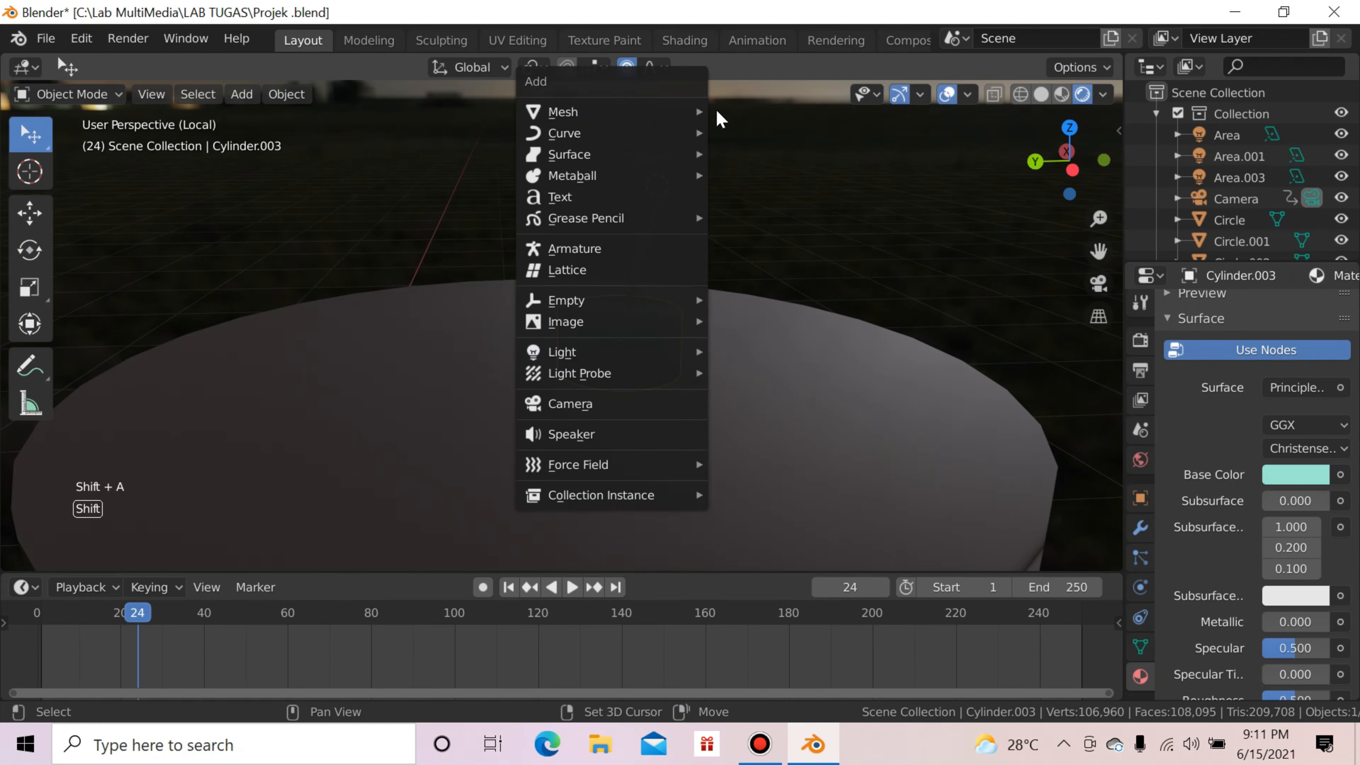
{"action": "mouse_move", "coordinate": [693, 111]}
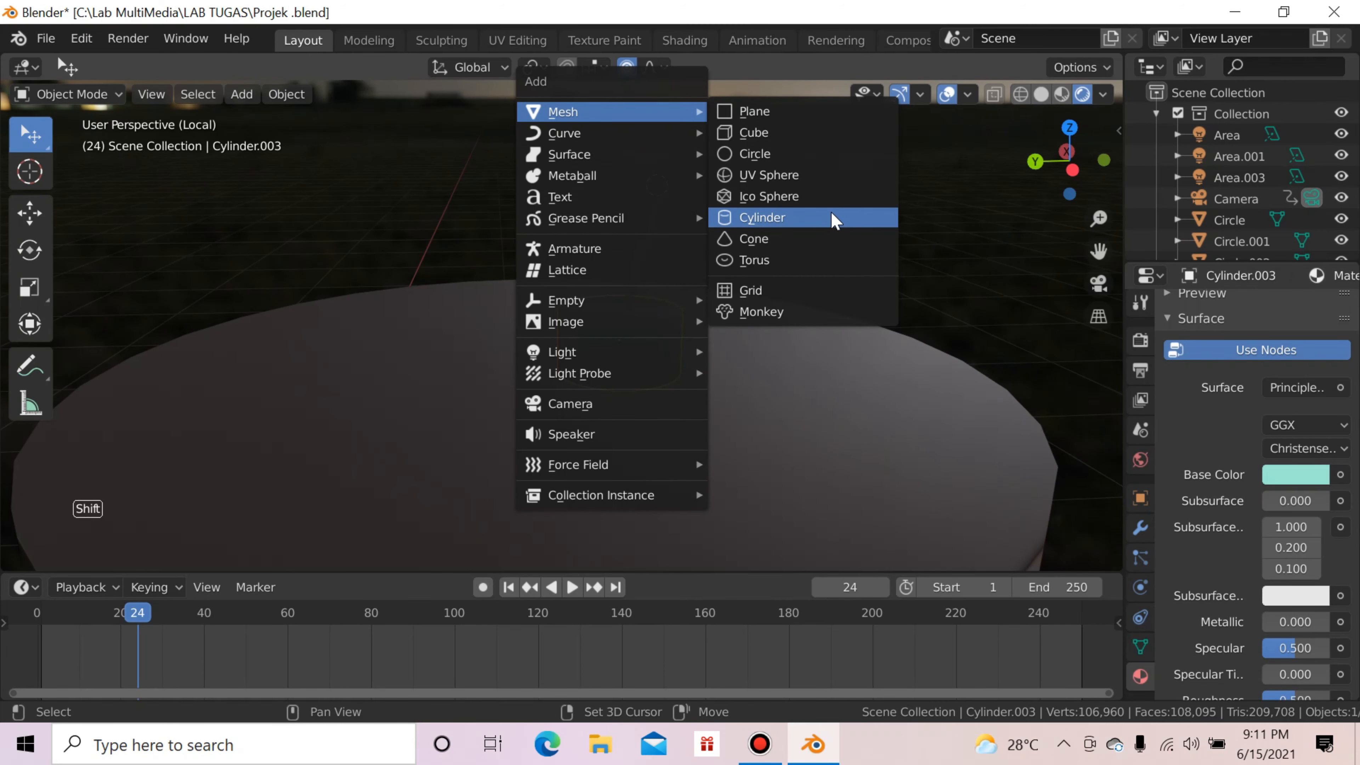
{"action": "left_click", "coordinate": [828, 231]}
Step: Select the round tabletop and examine its shape and material from above and from below
{"action": "scroll", "coordinate": [780, 418], "scroll_direction": "down", "scroll_amount": 5}
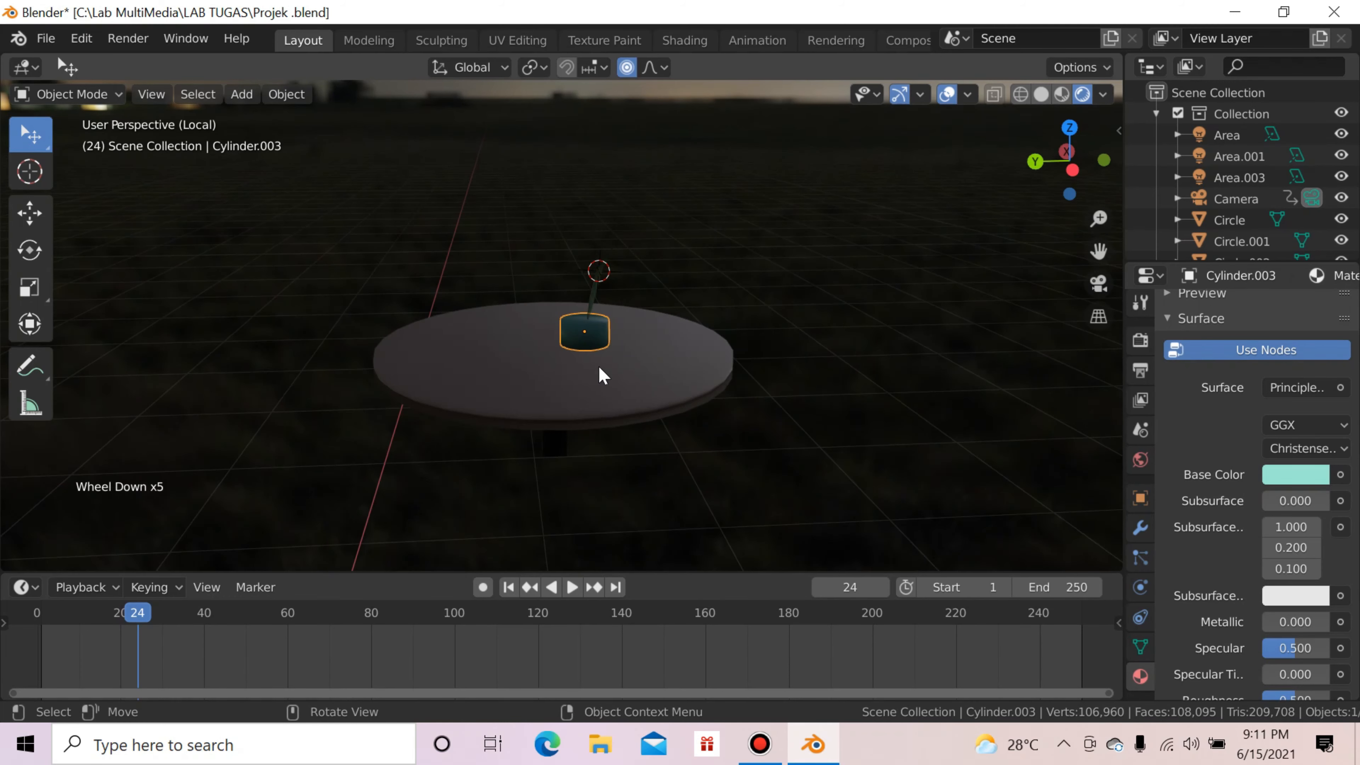
{"action": "left_click", "coordinate": [599, 370]}
{"action": "scroll", "coordinate": [600, 375], "scroll_direction": "up", "scroll_amount": 5}
{"action": "scroll", "coordinate": [600, 379], "scroll_direction": "down", "scroll_amount": 6}
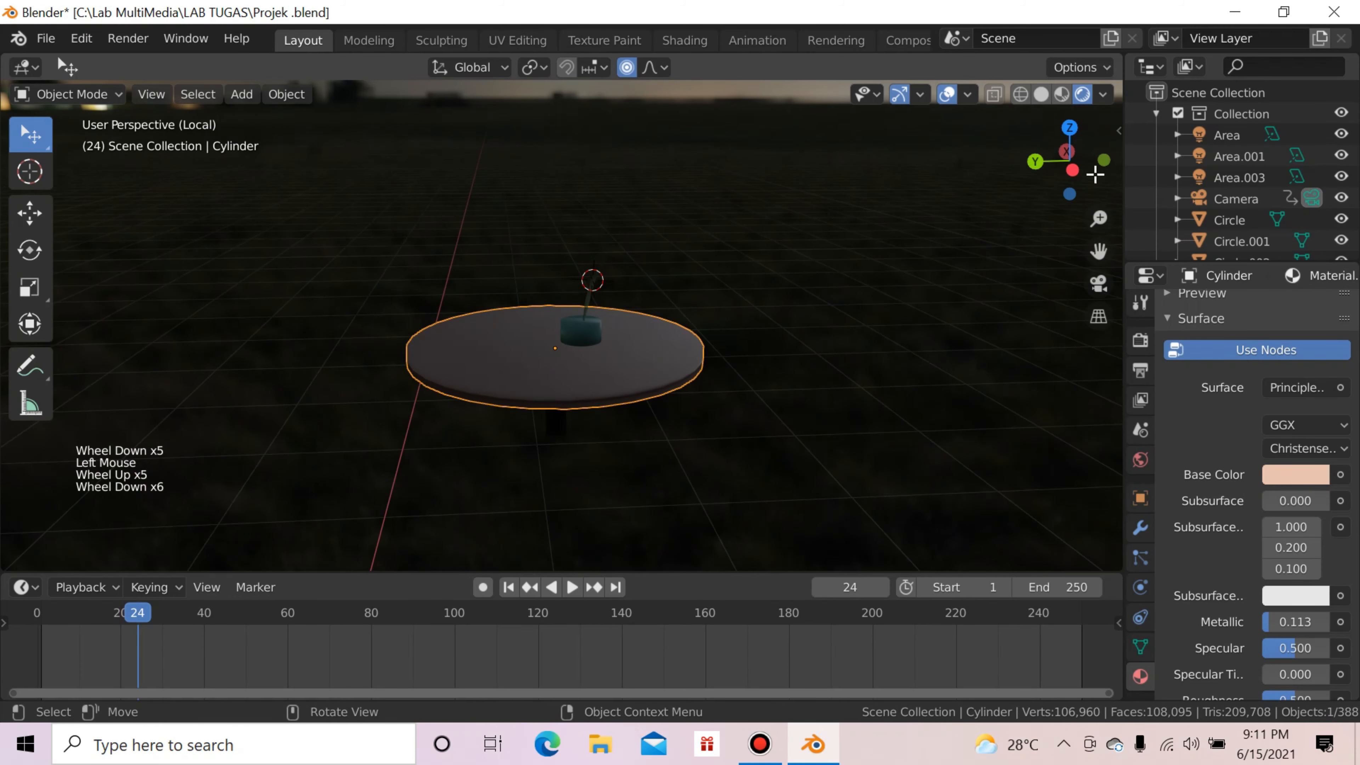
{"action": "left_click_drag", "start_coordinate": [1095, 174], "coordinate": [689, 391]}
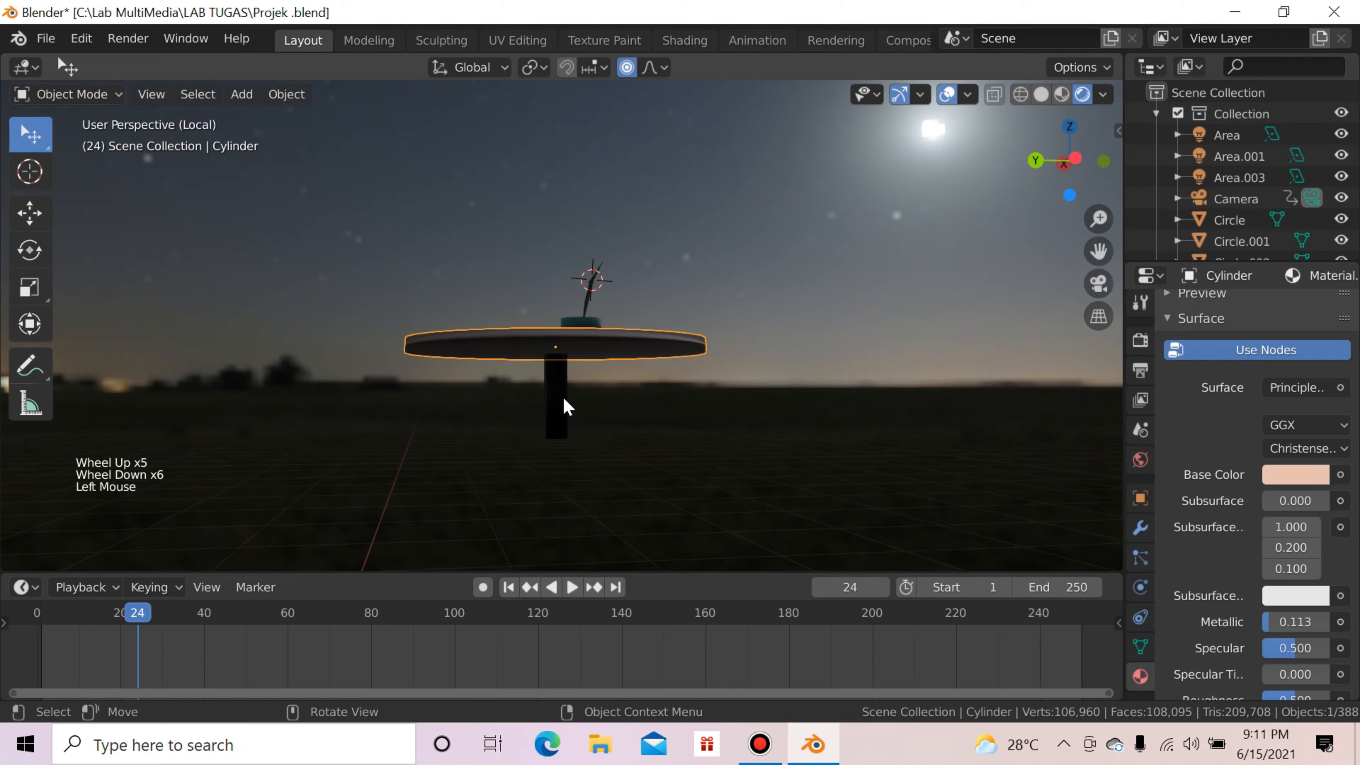
Step: Select the black table leg and examine it up close from below the tabletop
{"action": "left_click", "coordinate": [566, 405]}
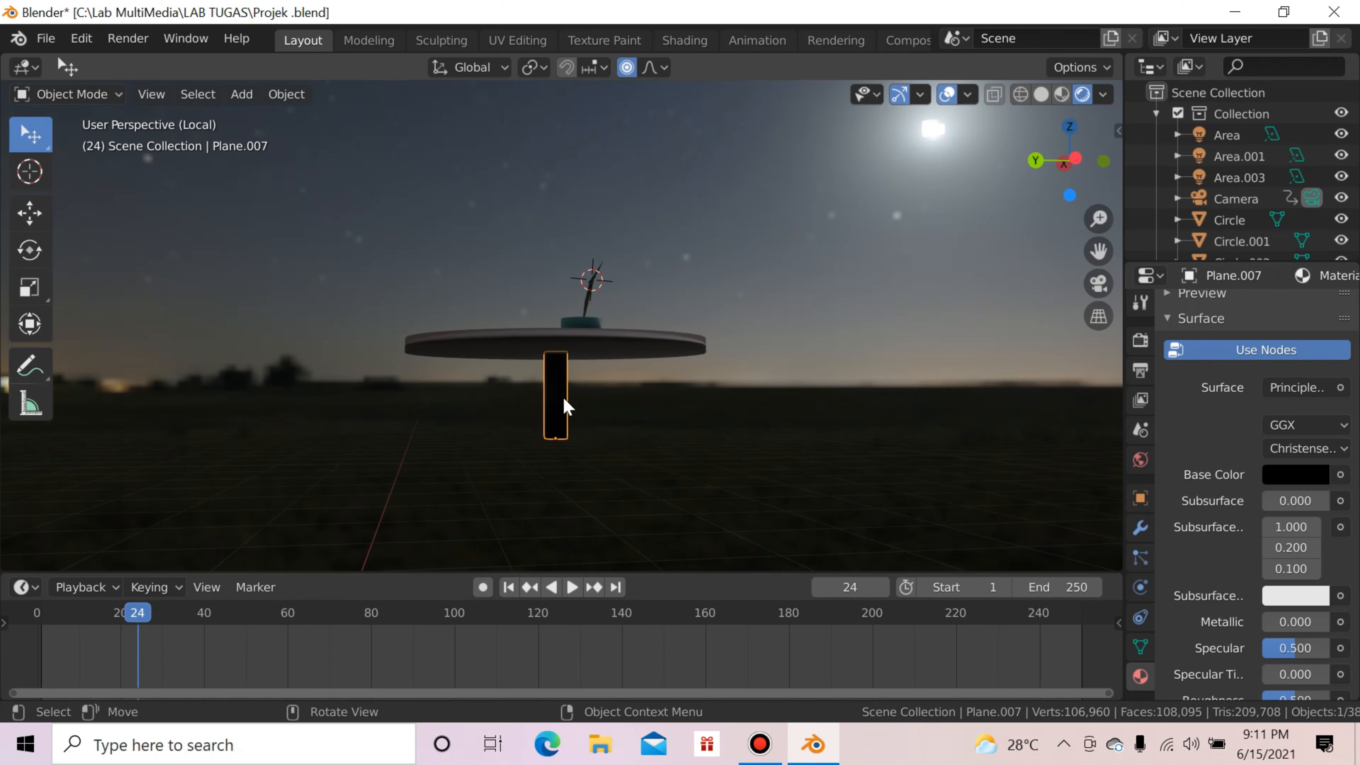
{"action": "mouse_move", "coordinate": [1050, 161]}
{"action": "left_mouse_down"}
{"action": "mouse_move", "coordinate": [1017, 133]}
{"action": "mouse_move", "coordinate": [1058, 161]}
{"action": "left_mouse_up"}
{"action": "scroll", "coordinate": [542, 484], "scroll_direction": "up", "scroll_amount": 4}
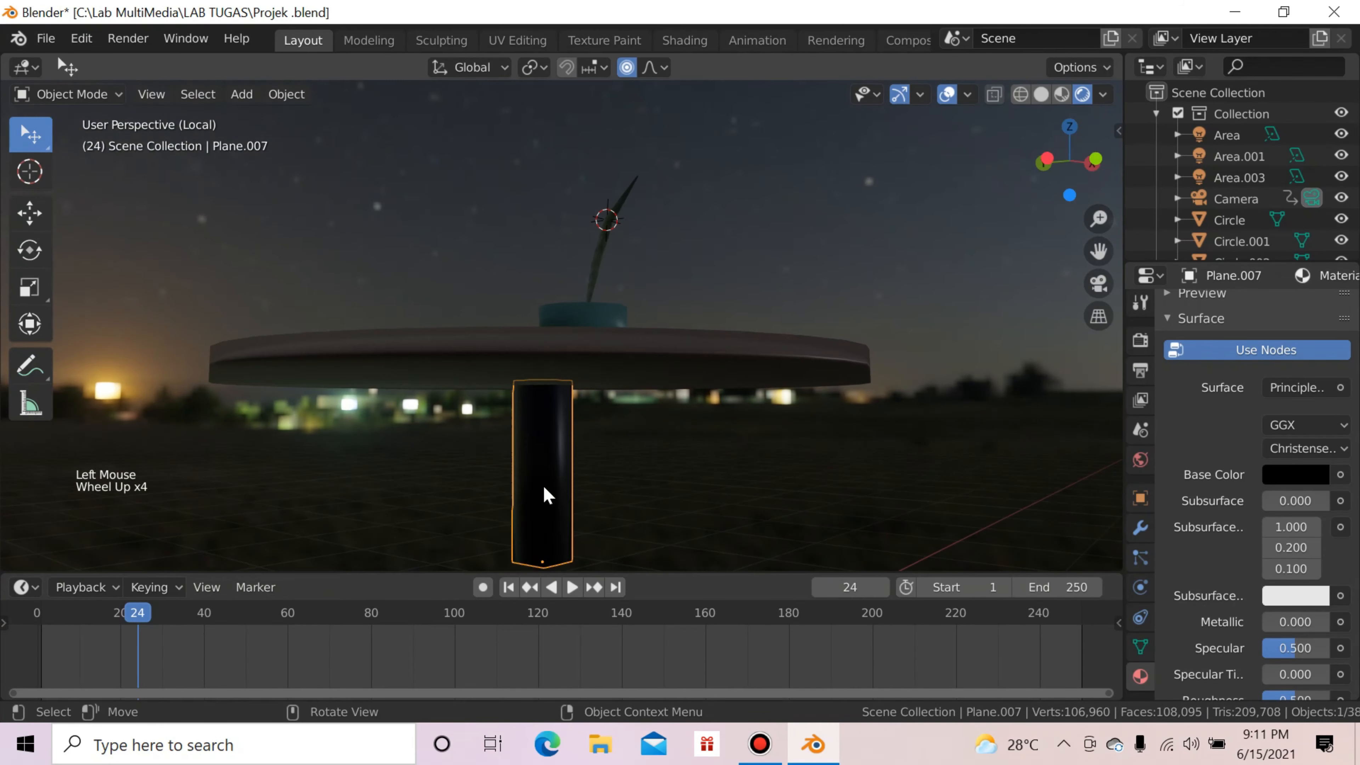
Step: Show the Shade Smooth option for the table leg, dismiss it, view the table from the side and return to the full scene
{"action": "right_click", "coordinate": [540, 483]}
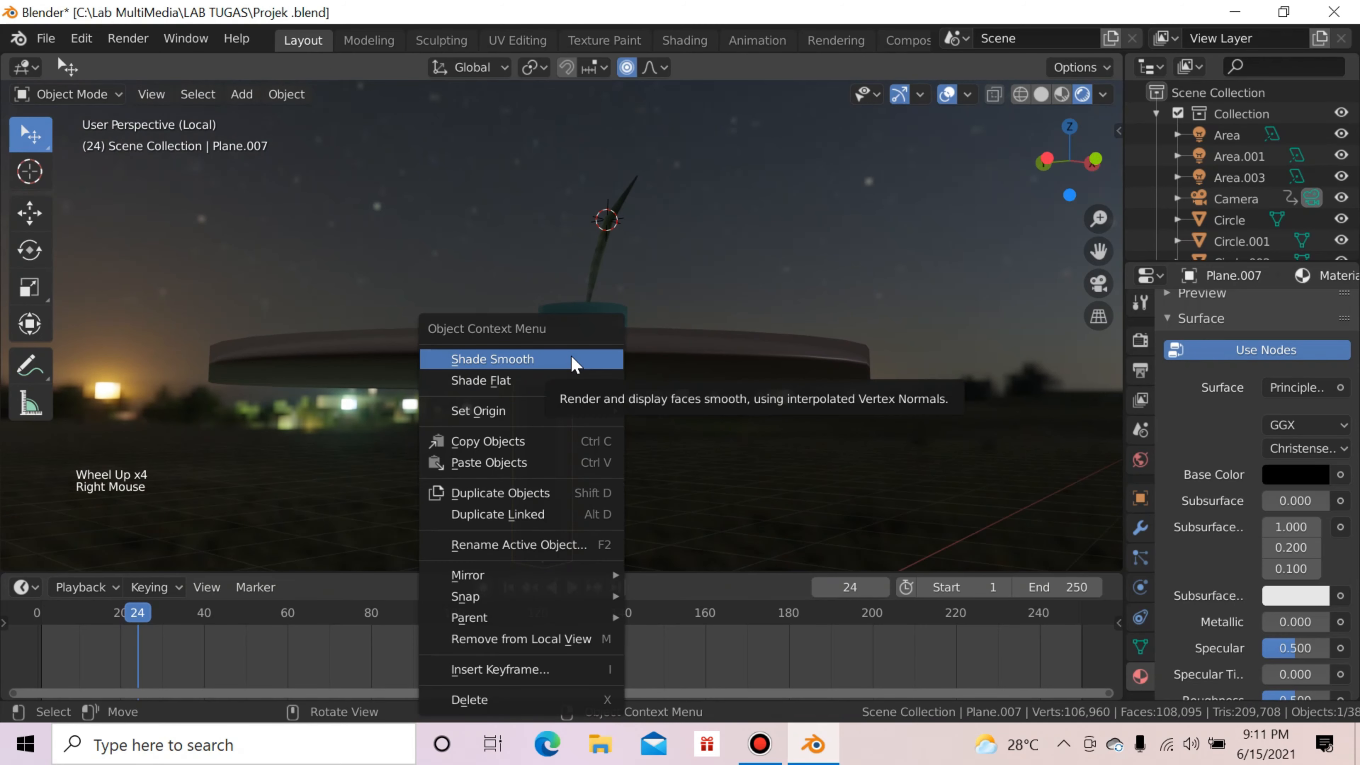
{"action": "left_click", "coordinate": [978, 474]}
{"action": "left_click_drag", "start_coordinate": [1065, 185], "coordinate": [853, 297]}
{"action": "scroll", "coordinate": [854, 298], "scroll_direction": "down", "scroll_amount": 2}
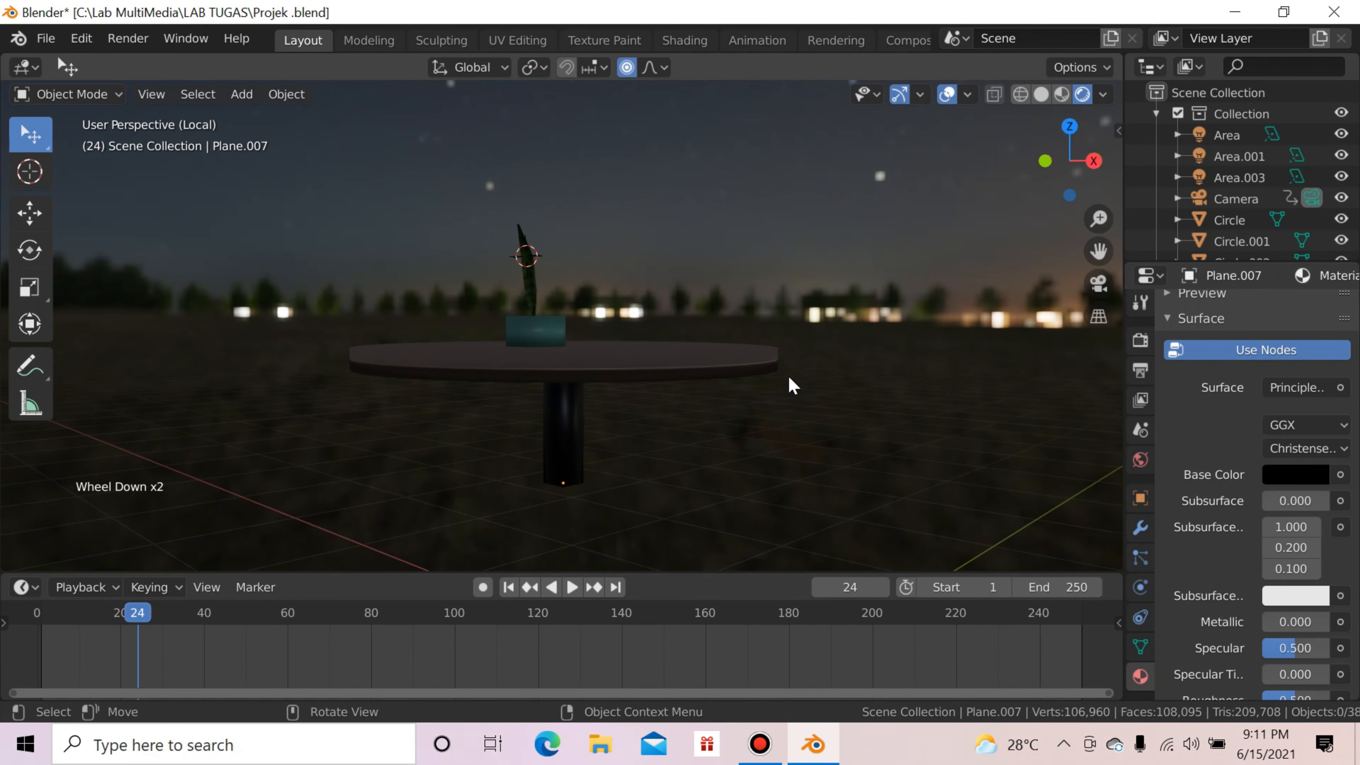
{"action": "key", "text": "slash"}
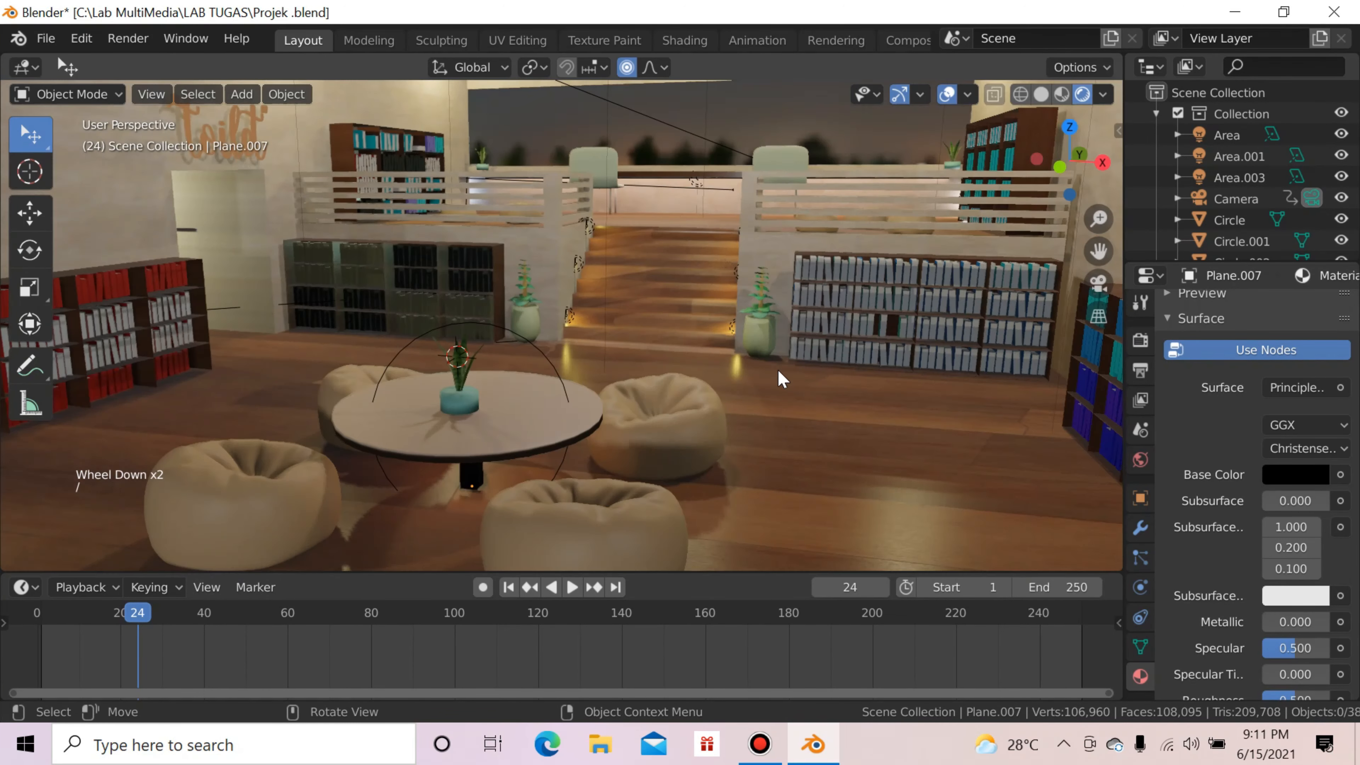
Step: Point out the pot and plant on the round table and the two matching pots on the upper desk
{"action": "left_click", "coordinate": [471, 391]}
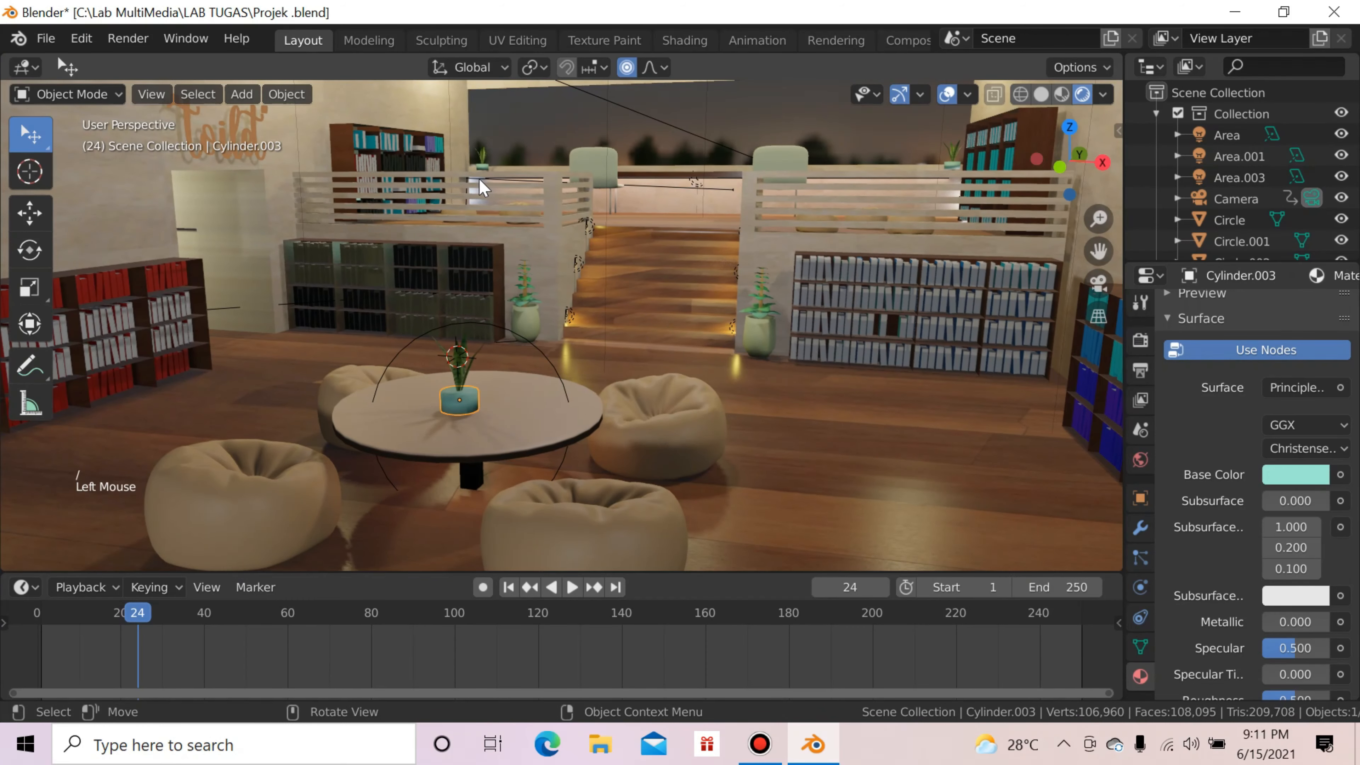
{"action": "left_click", "coordinate": [460, 380], "text": "shift"}
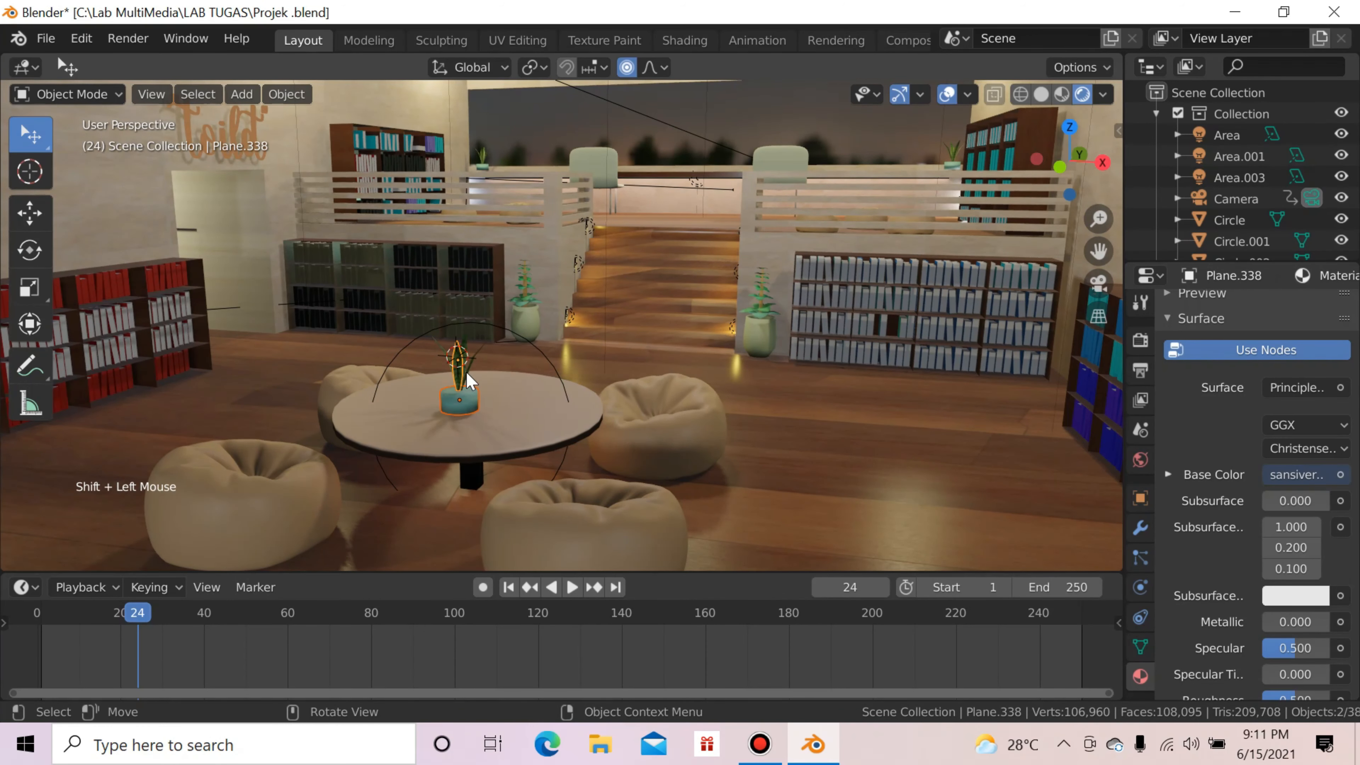
{"action": "left_click", "coordinate": [466, 373]}
{"action": "double_click", "coordinate": [483, 166]}
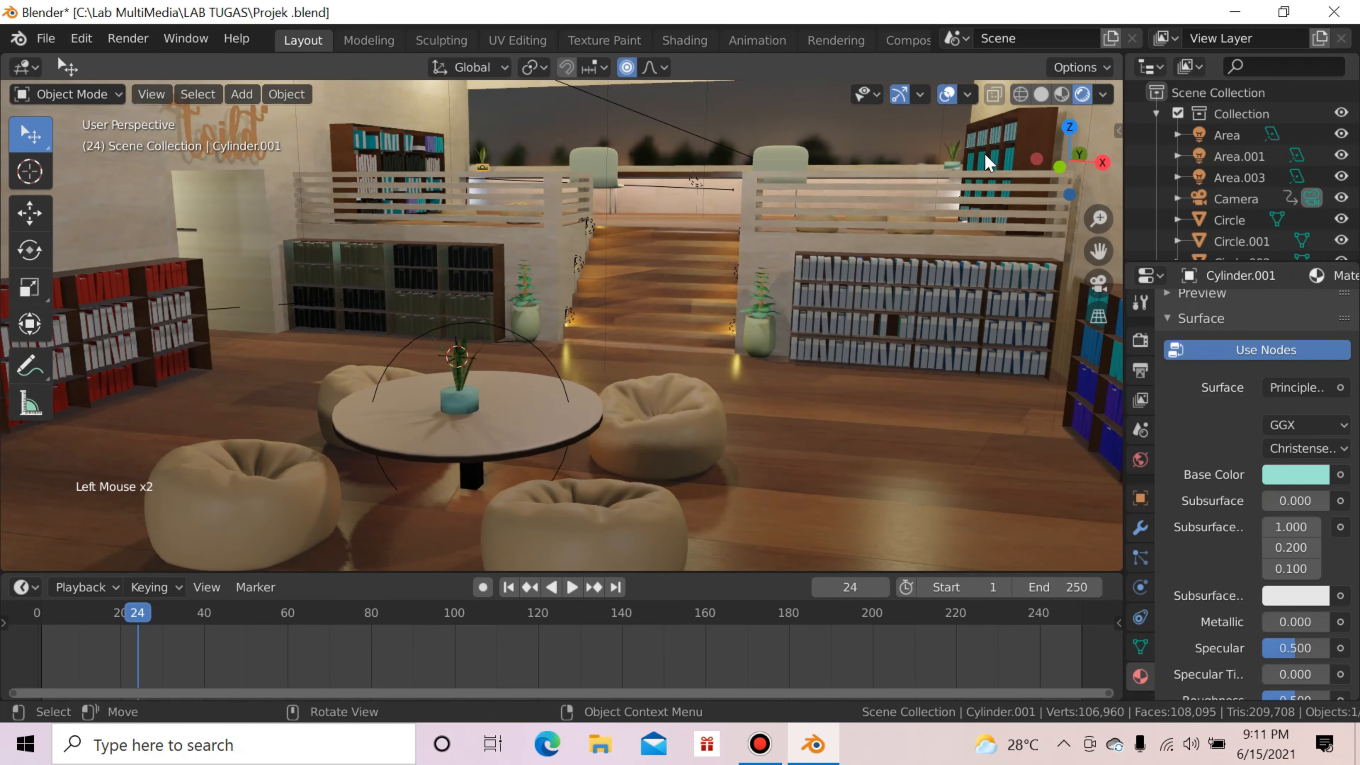
{"action": "left_click", "coordinate": [948, 167]}
{"action": "scroll", "coordinate": [696, 369], "scroll_direction": "down", "scroll_amount": 1}
{"action": "scroll", "coordinate": [723, 353], "scroll_direction": "up", "scroll_amount": 1}
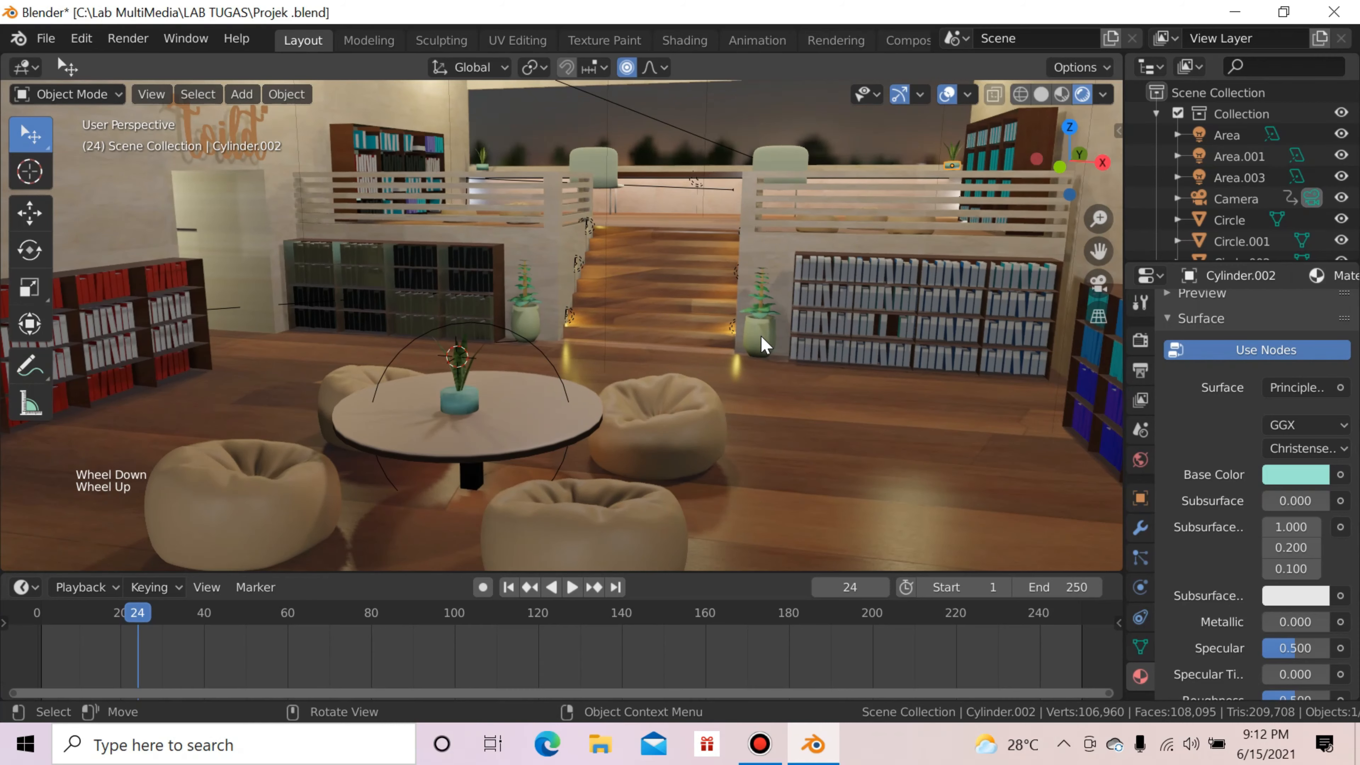
Step: Select the tall pot right of the stairs and approach it with Walk Navigation
{"action": "left_click", "coordinate": [761, 336]}
{"action": "scroll", "coordinate": [761, 336], "scroll_direction": "up", "scroll_amount": 3}
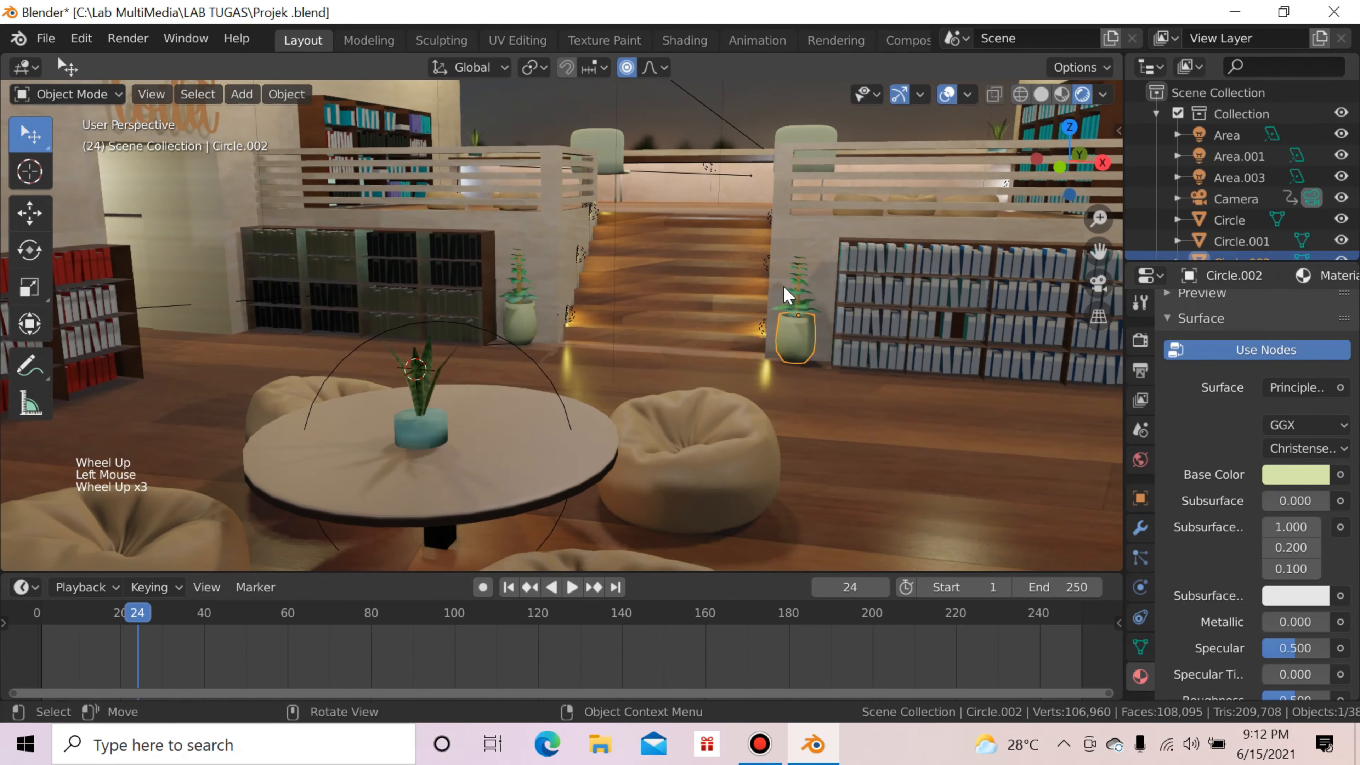
{"action": "scroll", "coordinate": [857, 315], "scroll_direction": "up", "scroll_amount": 10}
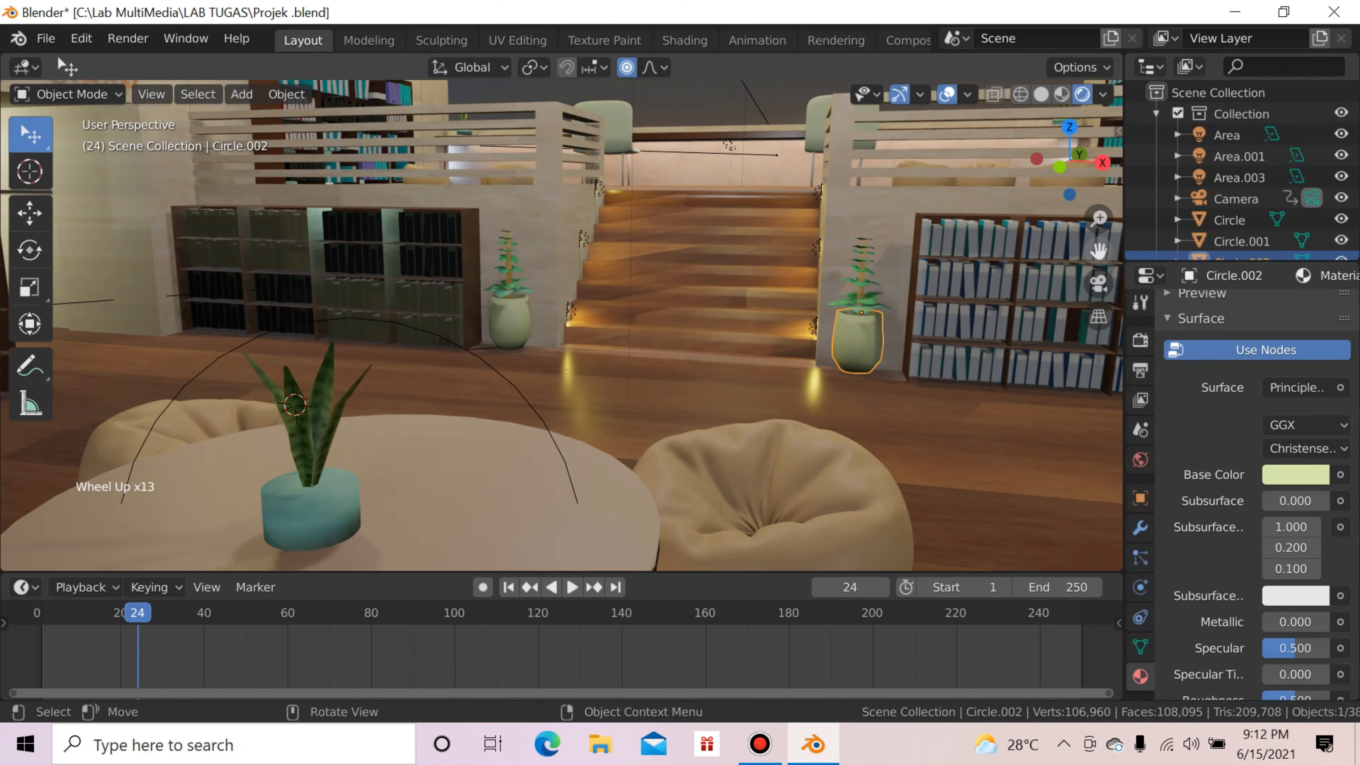
{"action": "left_click_drag", "start_coordinate": [1099, 251], "coordinate": [1017, 280]}
{"action": "key", "text": "q"}
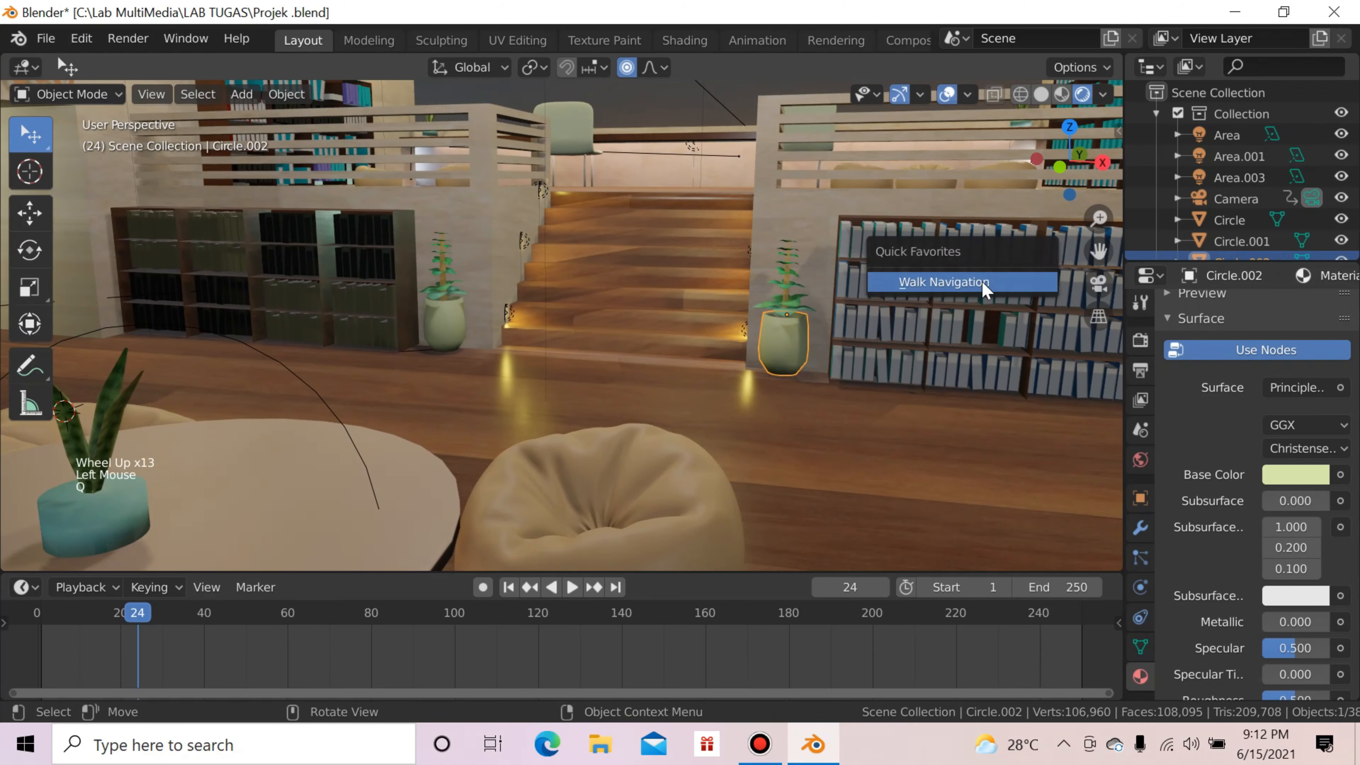
{"action": "left_click", "coordinate": [1017, 281]}
{"action": "key", "text": "w"}
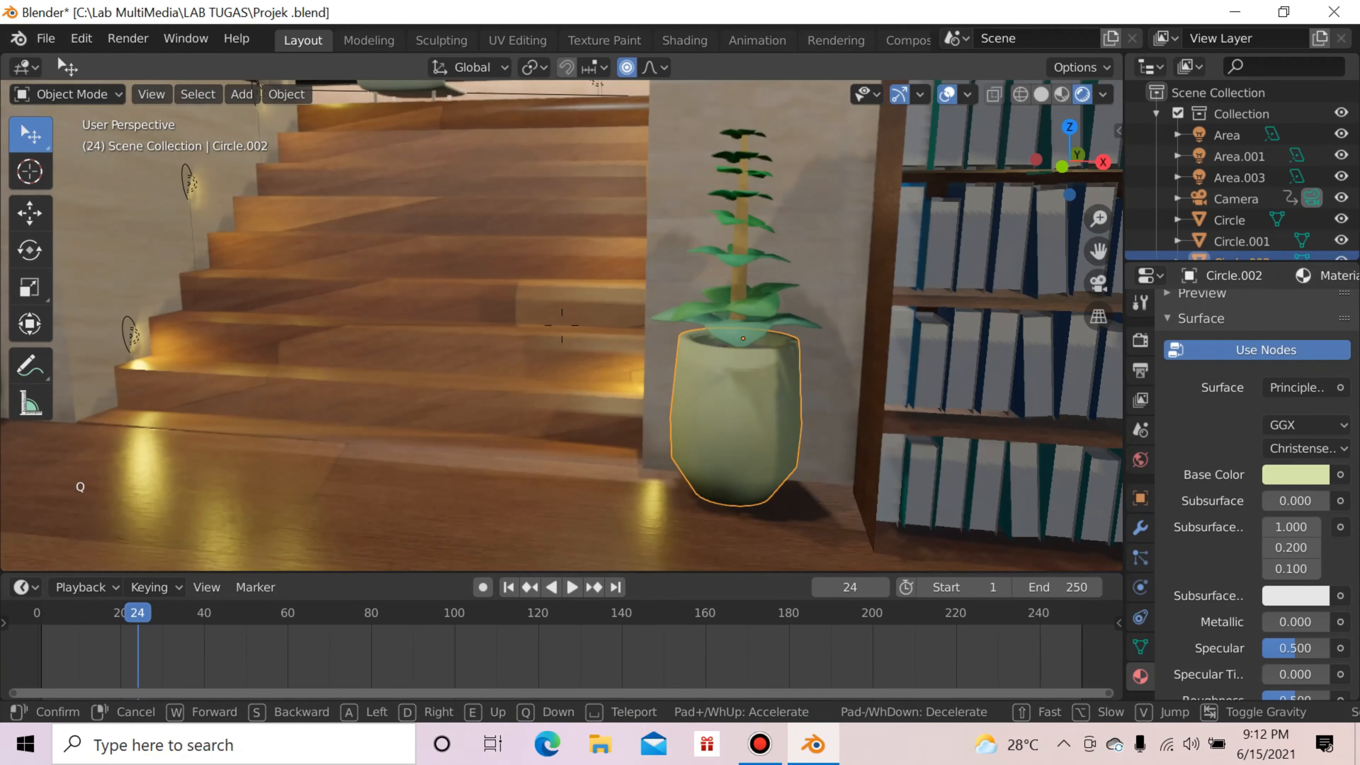
{"action": "left_click", "coordinate": [515, 302]}
Step: Add the plant's lowest front leaf and its stem to the pot selection and isolate the three in local view
{"action": "left_click", "coordinate": [622, 258], "text": "shift"}
{"action": "left_click", "coordinate": [620, 235], "text": "shift"}
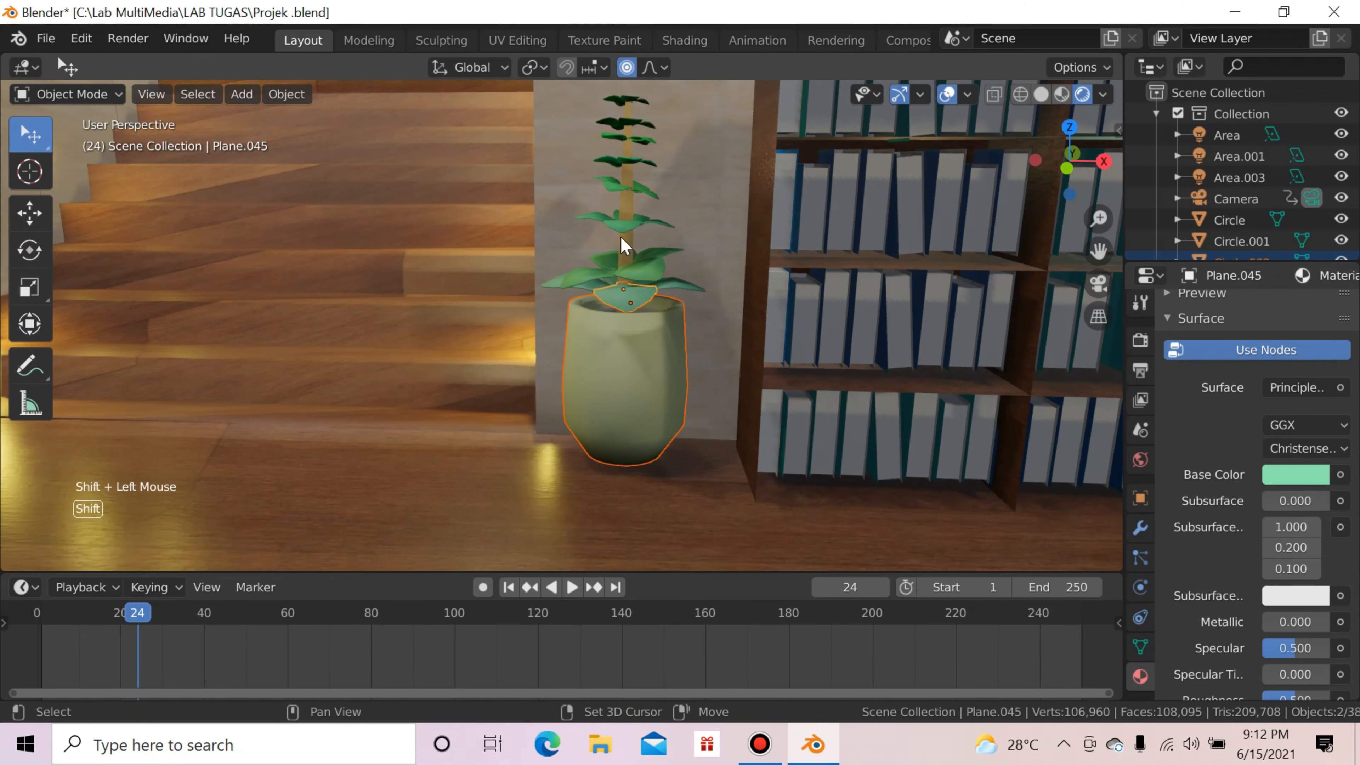
{"action": "key", "text": "slash"}
{"action": "left_click", "coordinate": [994, 198]}
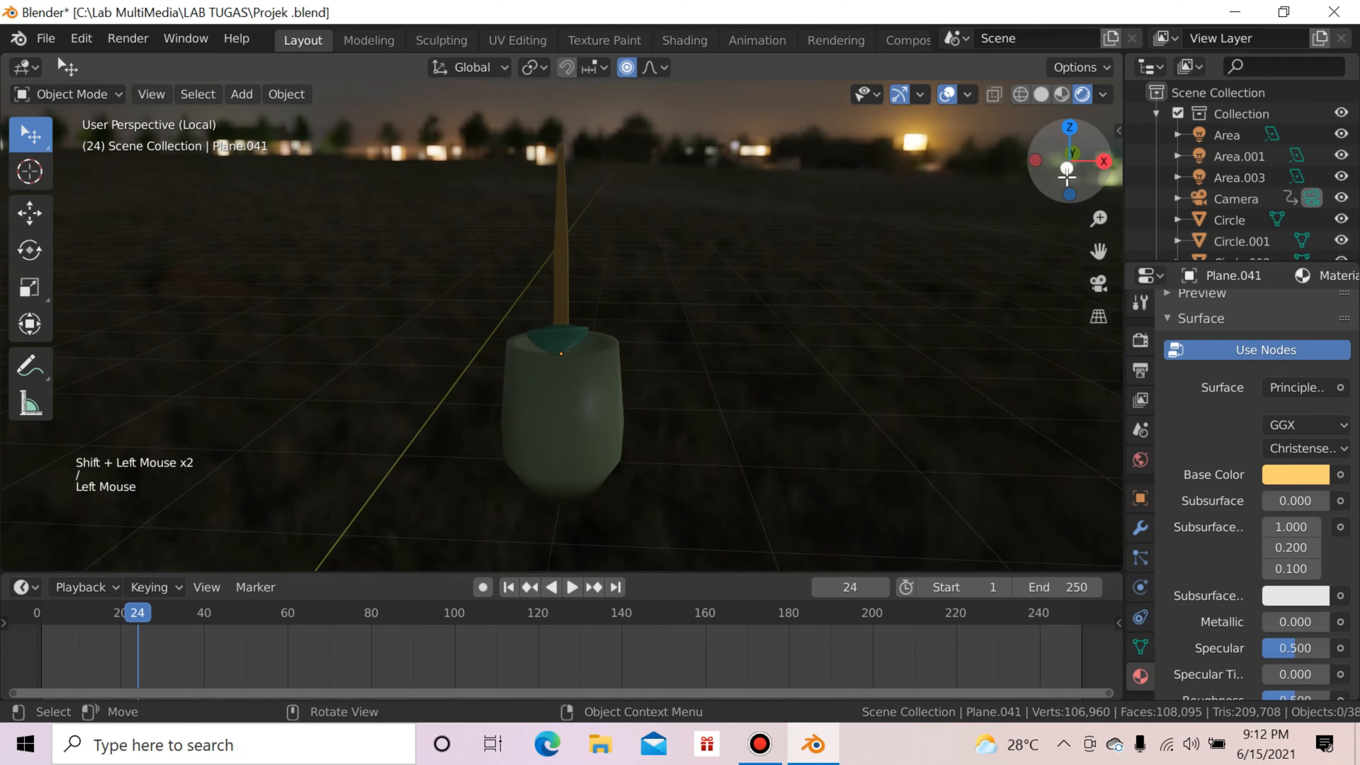
Step: Select the isolated leaf and examine its mesh from above in Edit Mode
{"action": "left_click_drag", "start_coordinate": [1030, 168], "coordinate": [910, 193]}
{"action": "scroll", "coordinate": [616, 355], "scroll_direction": "up", "scroll_amount": 3}
{"action": "left_click", "coordinate": [632, 362]}
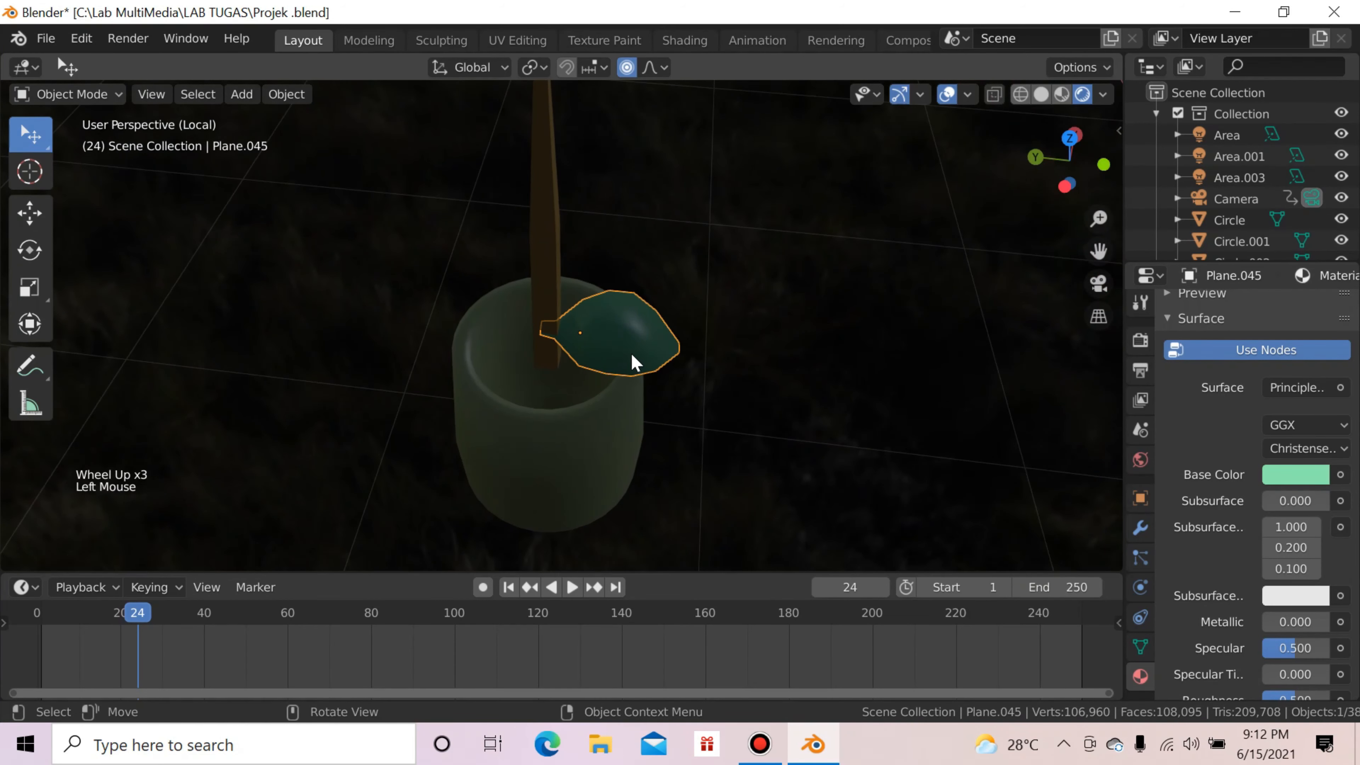
{"action": "key", "text": "Tab"}
{"action": "left_click", "coordinate": [775, 342]}
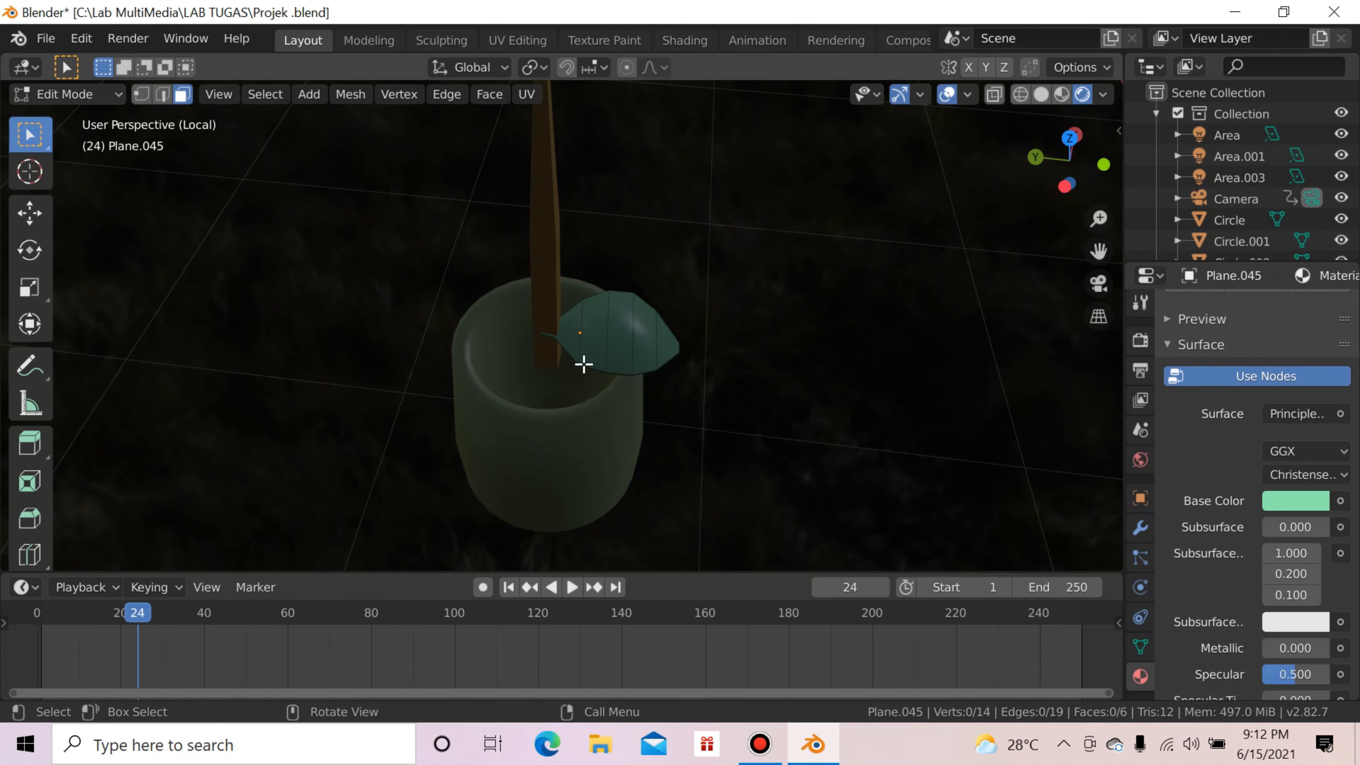
Step: Examine the leaf's bent profile from the side and return to Object Mode
{"action": "left_click_drag", "start_coordinate": [1060, 182], "coordinate": [772, 350]}
{"action": "scroll", "coordinate": [592, 446], "scroll_direction": "down", "scroll_amount": 6}
{"action": "left_click", "coordinate": [570, 384]}
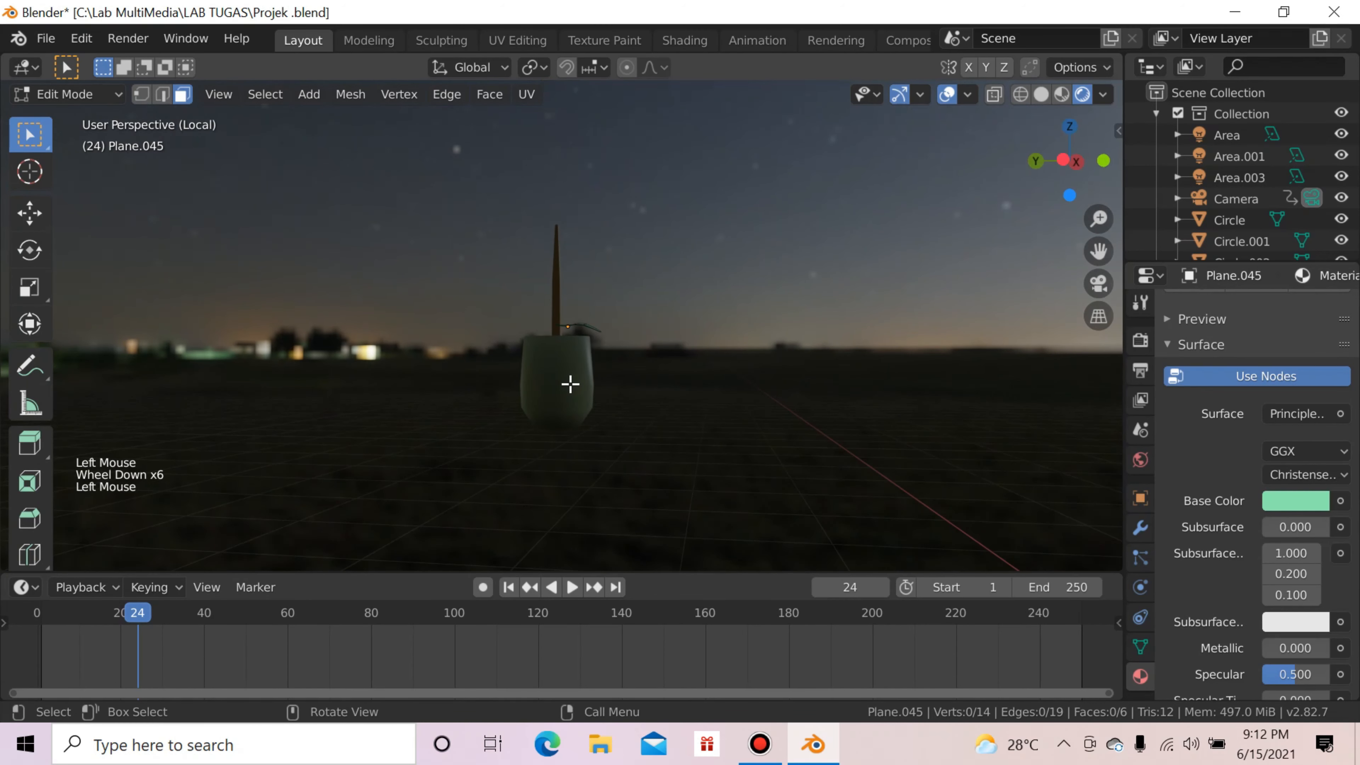
{"action": "scroll", "coordinate": [606, 405], "scroll_direction": "up", "scroll_amount": 5}
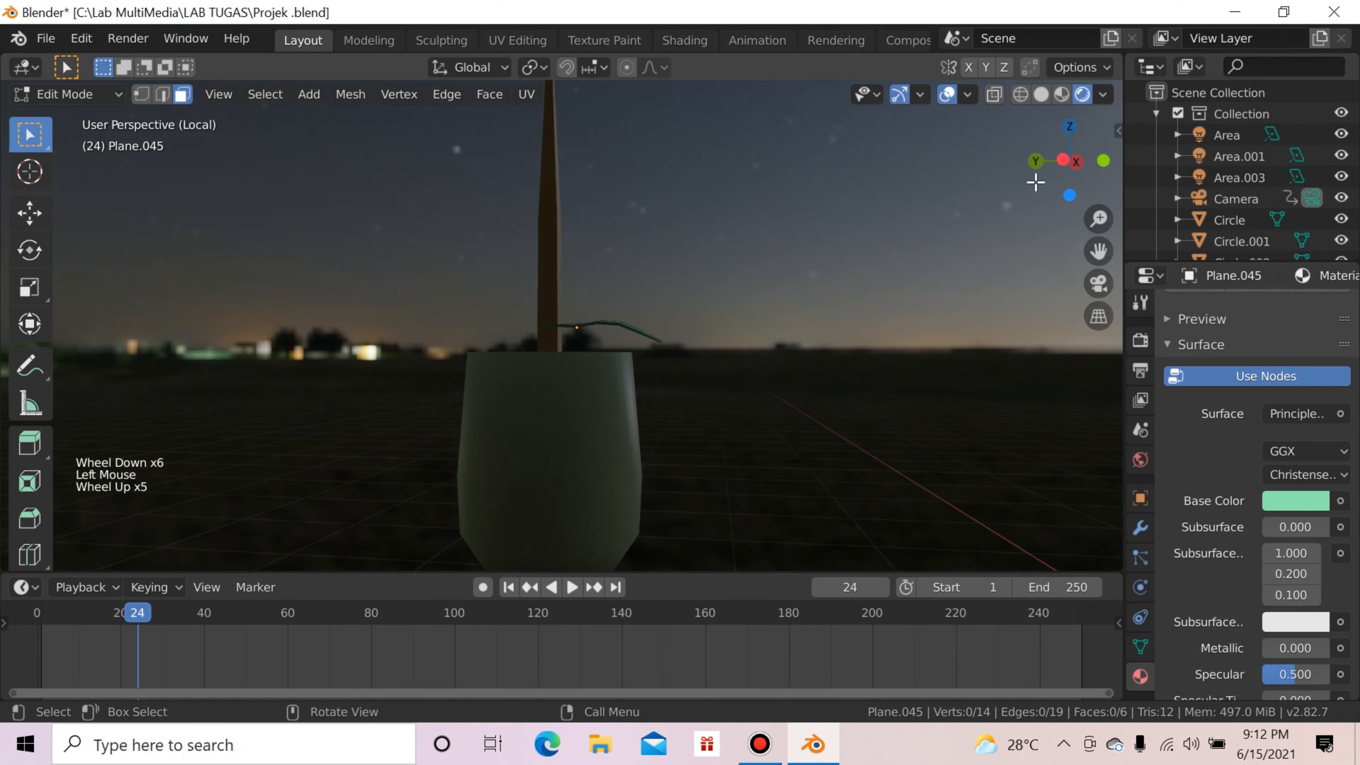
{"action": "left_click", "coordinate": [611, 431]}
{"action": "key", "text": "Tab"}
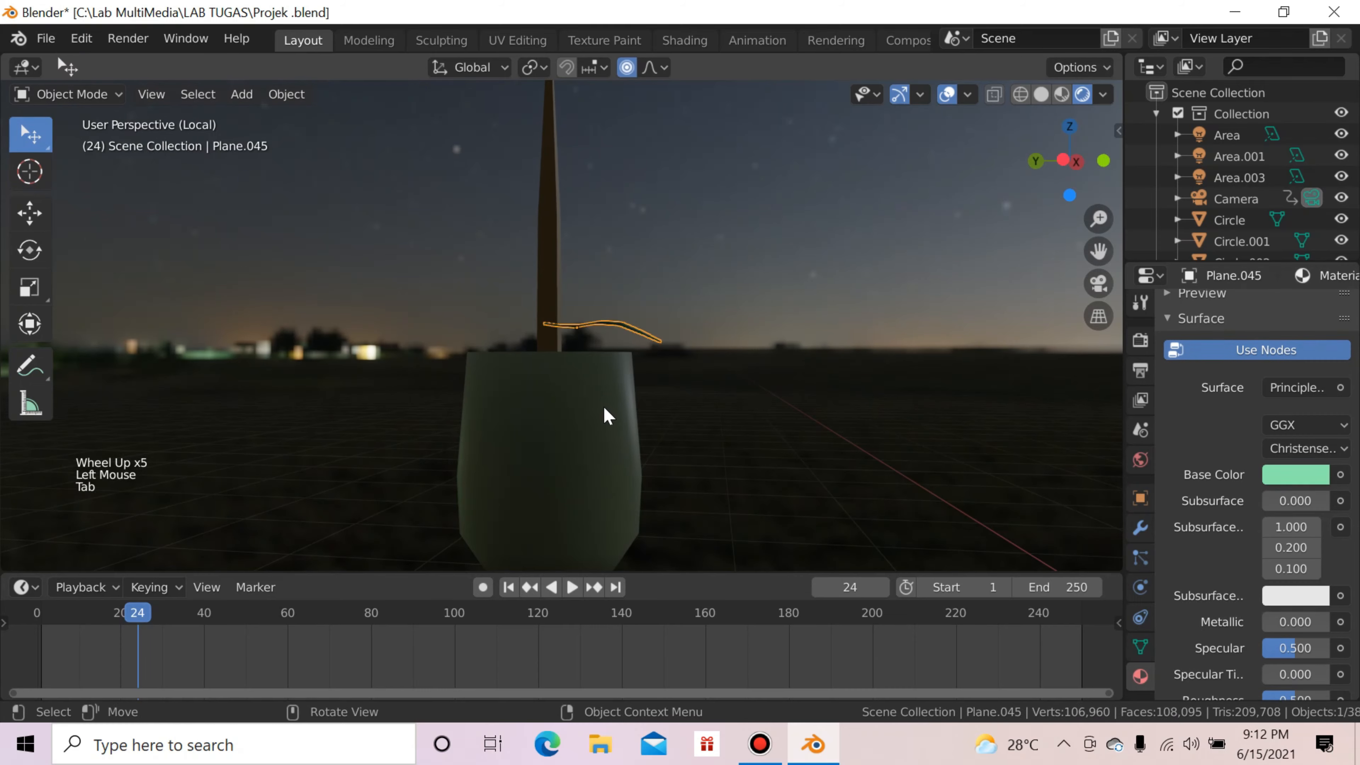
Step: Select the pot and inspect its mesh in Edit Mode from slightly above the rim
{"action": "left_click", "coordinate": [603, 407]}
{"action": "key", "text": "Tab"}
{"action": "mouse_move", "coordinate": [1068, 160]}
{"action": "left_mouse_down"}
{"action": "mouse_move", "coordinate": [1059, 247]}
{"action": "mouse_move", "coordinate": [1066, 169]}
{"action": "mouse_move", "coordinate": [1058, 233]}
{"action": "mouse_move", "coordinate": [1057, 185]}
{"action": "left_mouse_up"}
{"action": "key", "text": "Tab"}
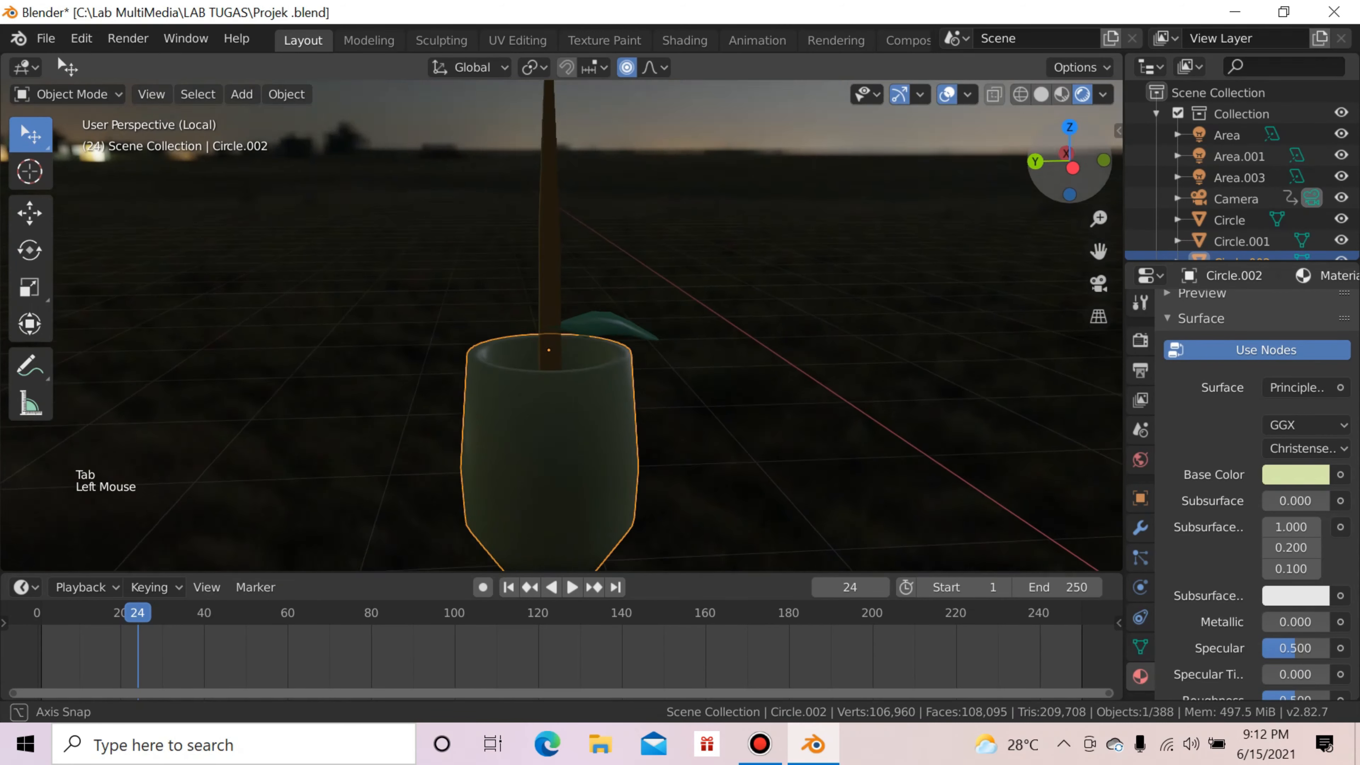
Step: Select the plant's tapered stem and examine its shape and material at several distances and from a lower angle
{"action": "left_click", "coordinate": [552, 187]}
{"action": "scroll", "coordinate": [621, 207], "scroll_direction": "down", "scroll_amount": 4}
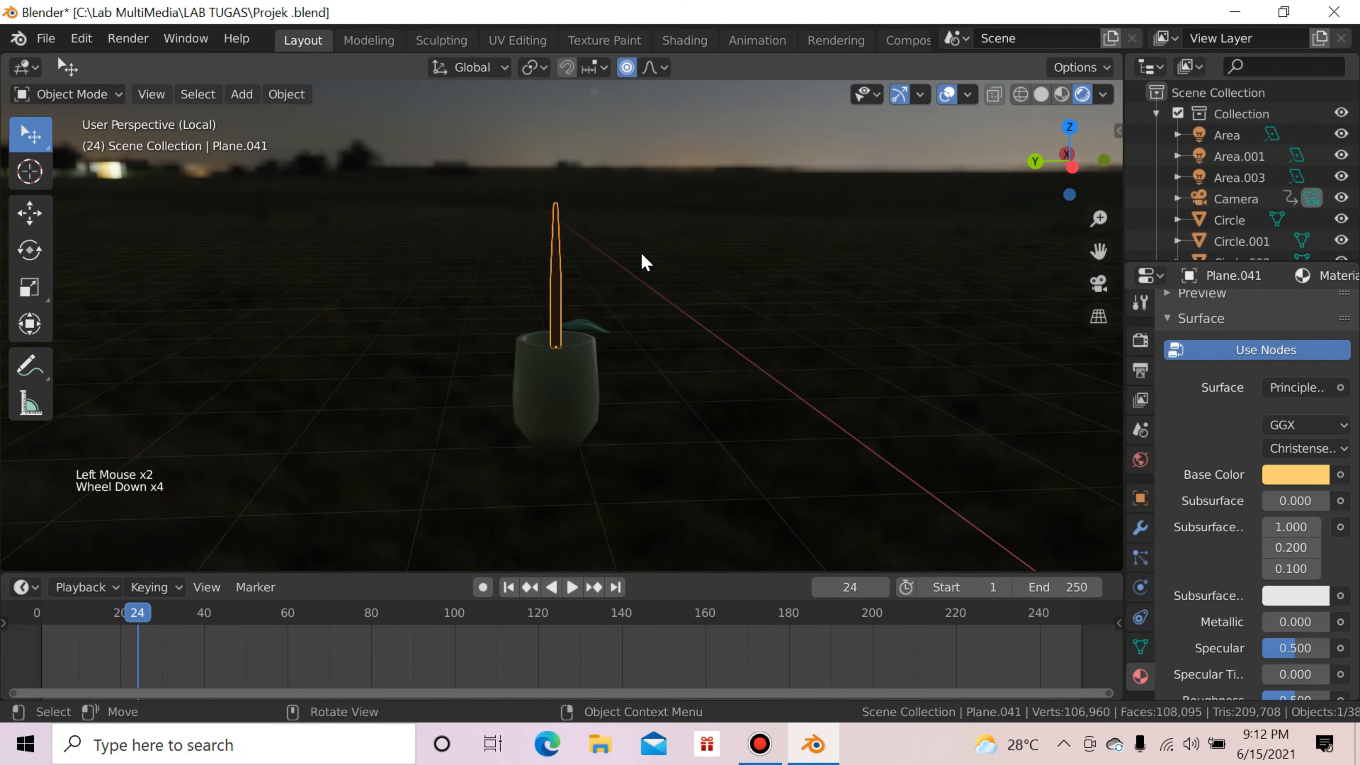
{"action": "scroll", "coordinate": [641, 256], "scroll_direction": "up", "scroll_amount": 2}
{"action": "scroll", "coordinate": [629, 243], "scroll_direction": "up", "scroll_amount": 2}
{"action": "scroll", "coordinate": [574, 210], "scroll_direction": "down", "scroll_amount": 4}
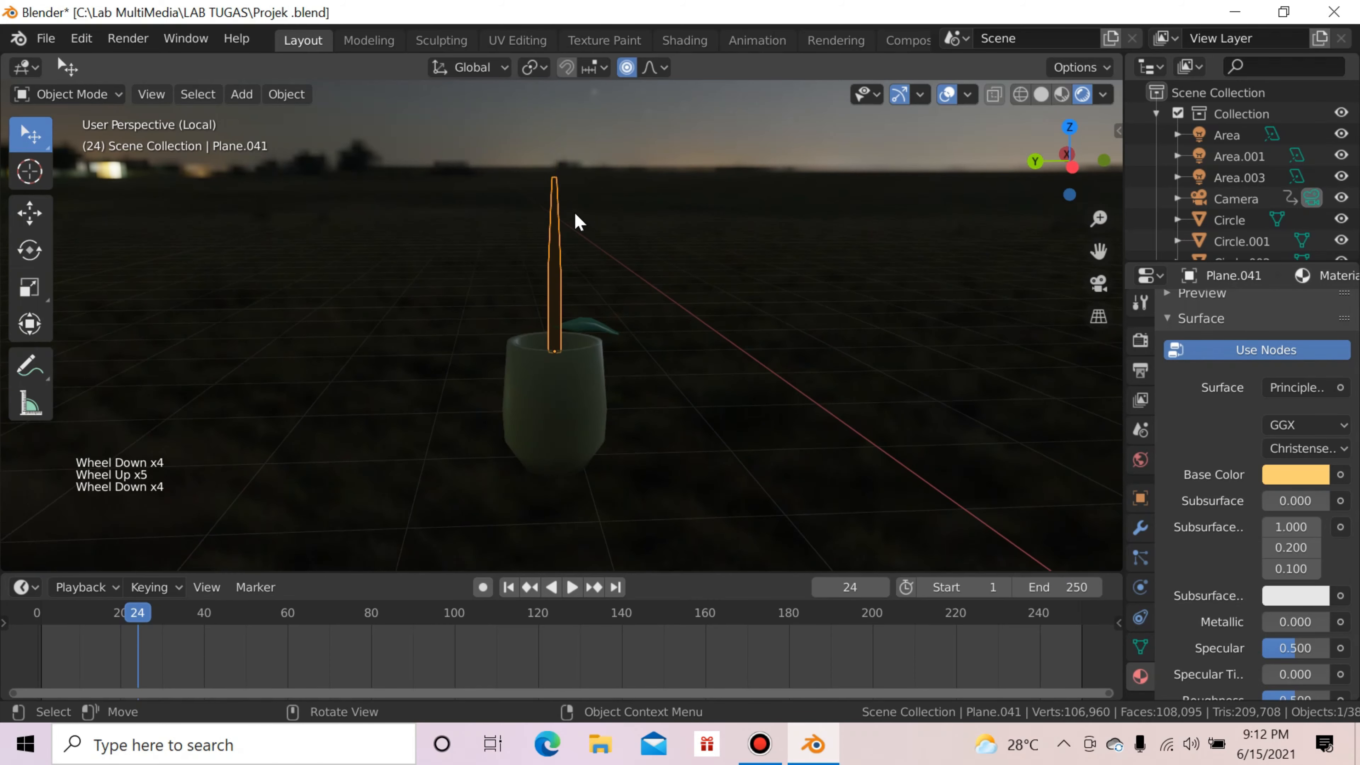
{"action": "scroll", "coordinate": [589, 214], "scroll_direction": "up", "scroll_amount": 5}
{"action": "left_click_drag", "start_coordinate": [1066, 192], "coordinate": [1023, 143]}
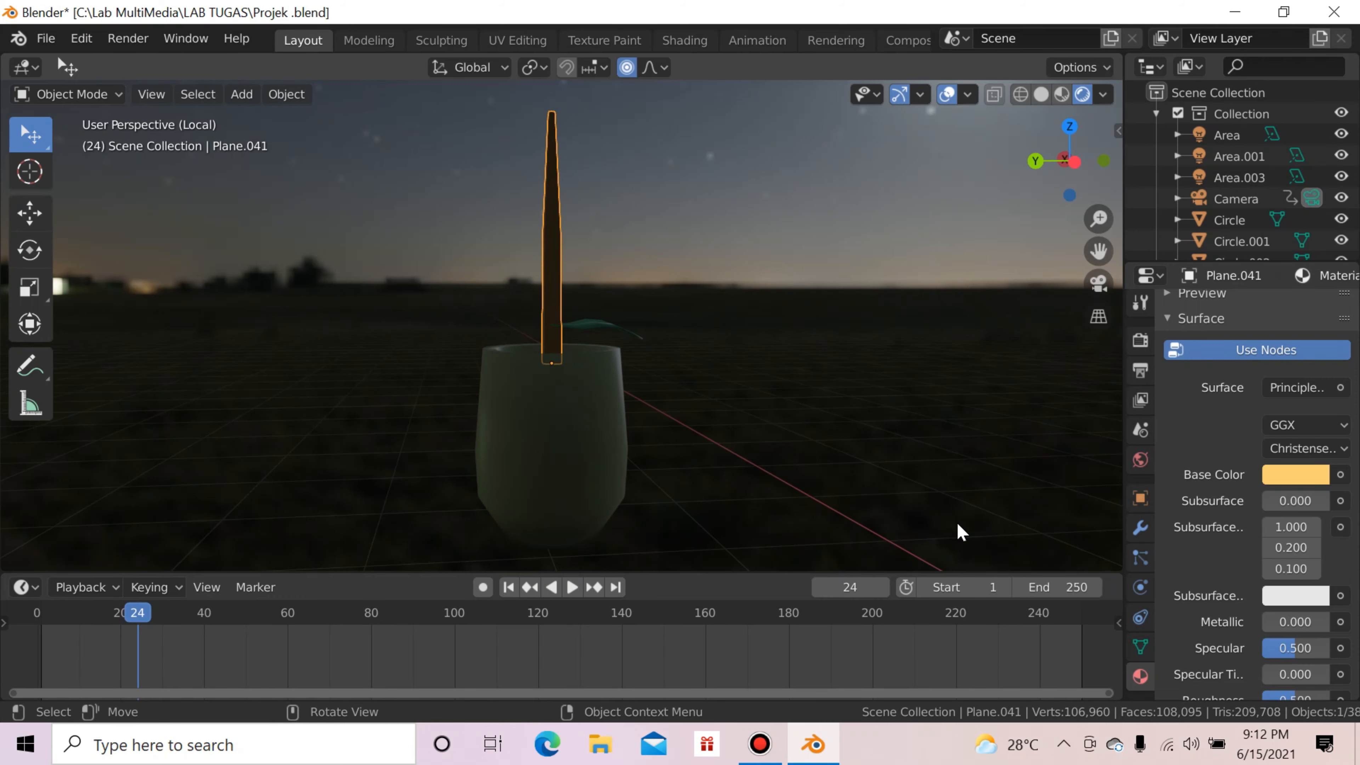
Step: Return to the full scene and select the front leaf of the potted plant beside the stairs to show the complete arrangement
{"action": "key", "text": "KP_Divide"}
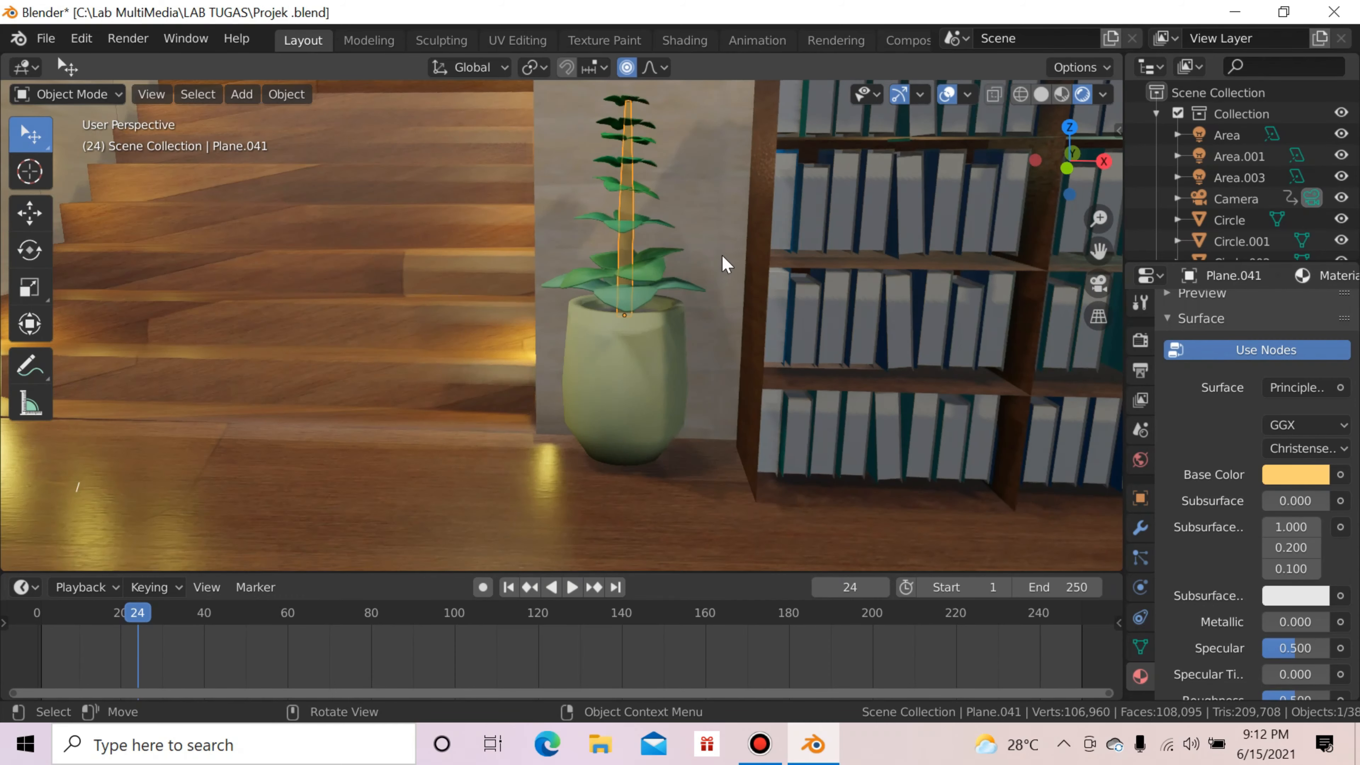
{"action": "scroll", "coordinate": [723, 256], "scroll_direction": "down", "scroll_amount": 11}
{"action": "scroll", "coordinate": [729, 267], "scroll_direction": "down", "scroll_amount": 8}
{"action": "scroll", "coordinate": [722, 267], "scroll_direction": "up", "scroll_amount": 12}
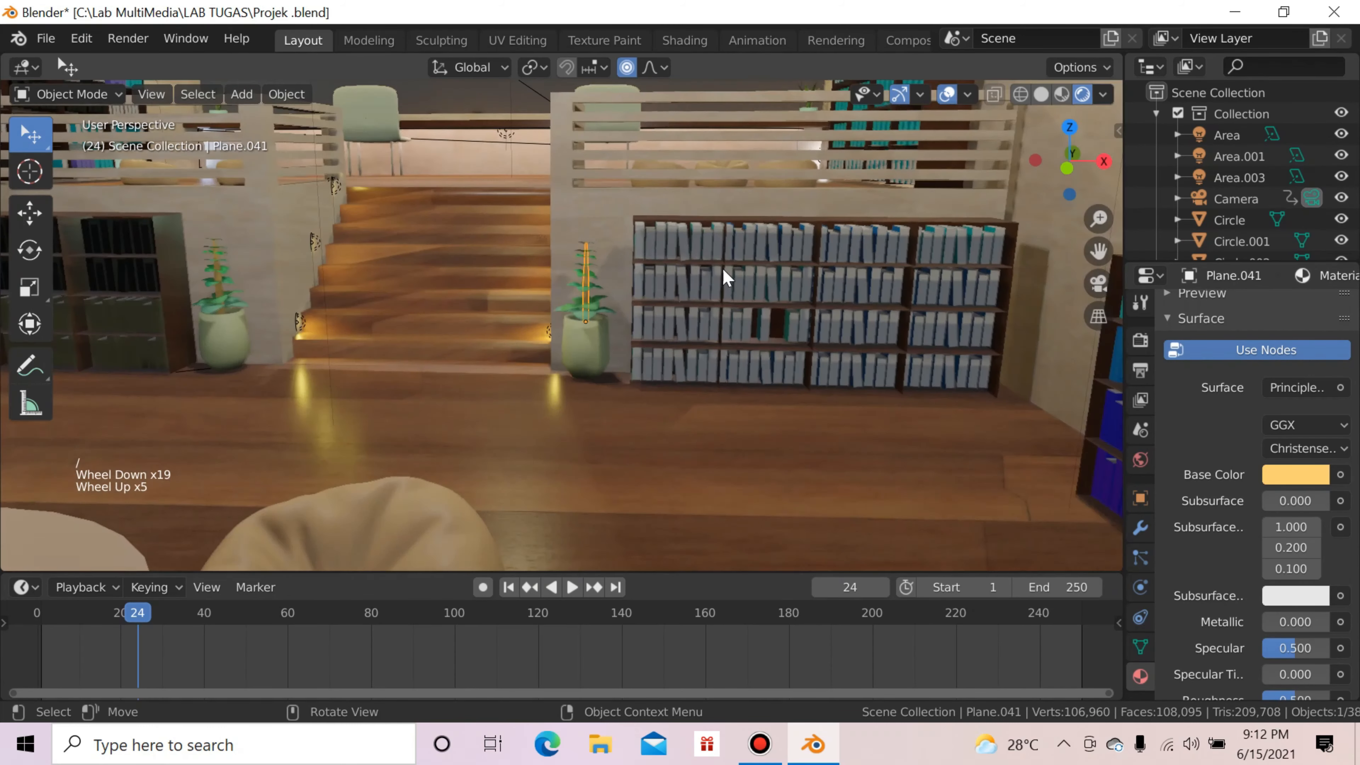
{"action": "left_click", "coordinate": [626, 300]}
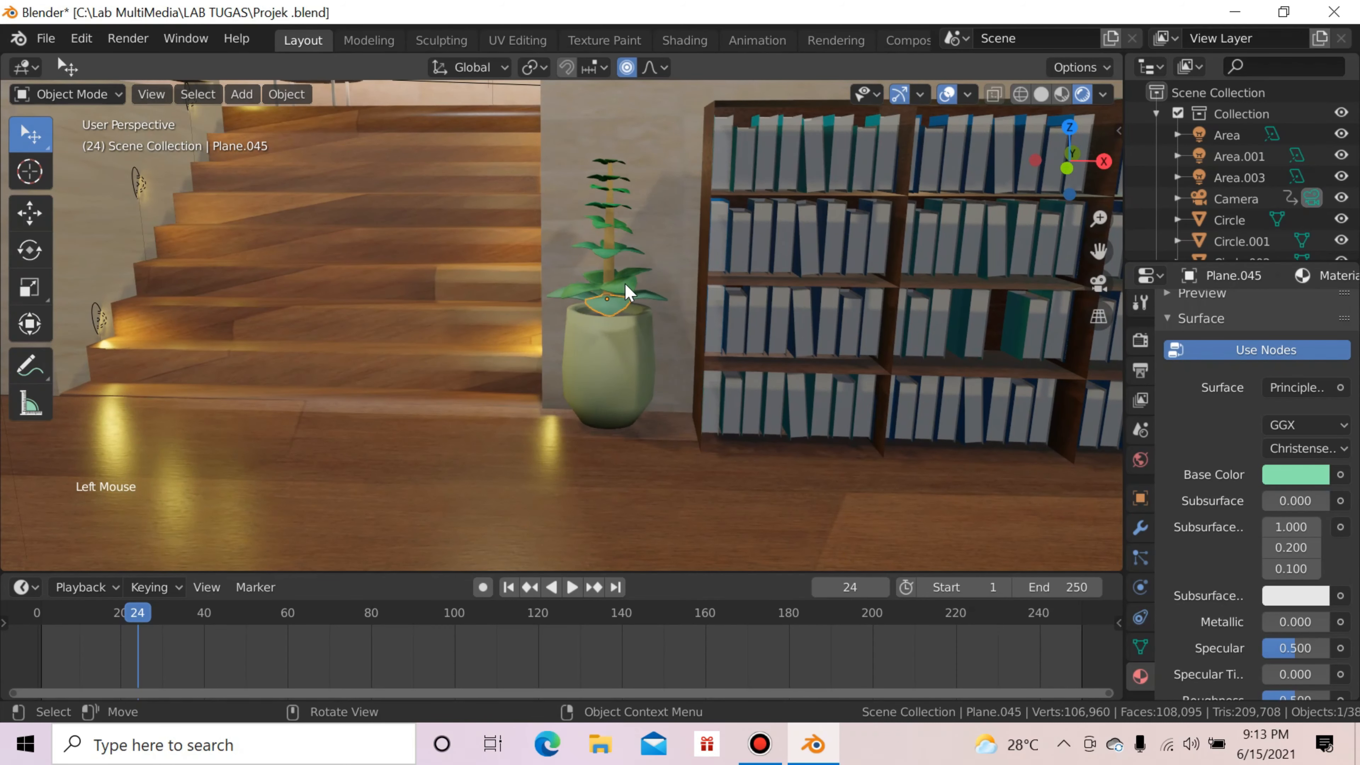
{"action": "scroll", "coordinate": [930, 164], "scroll_direction": "up", "scroll_amount": 3}
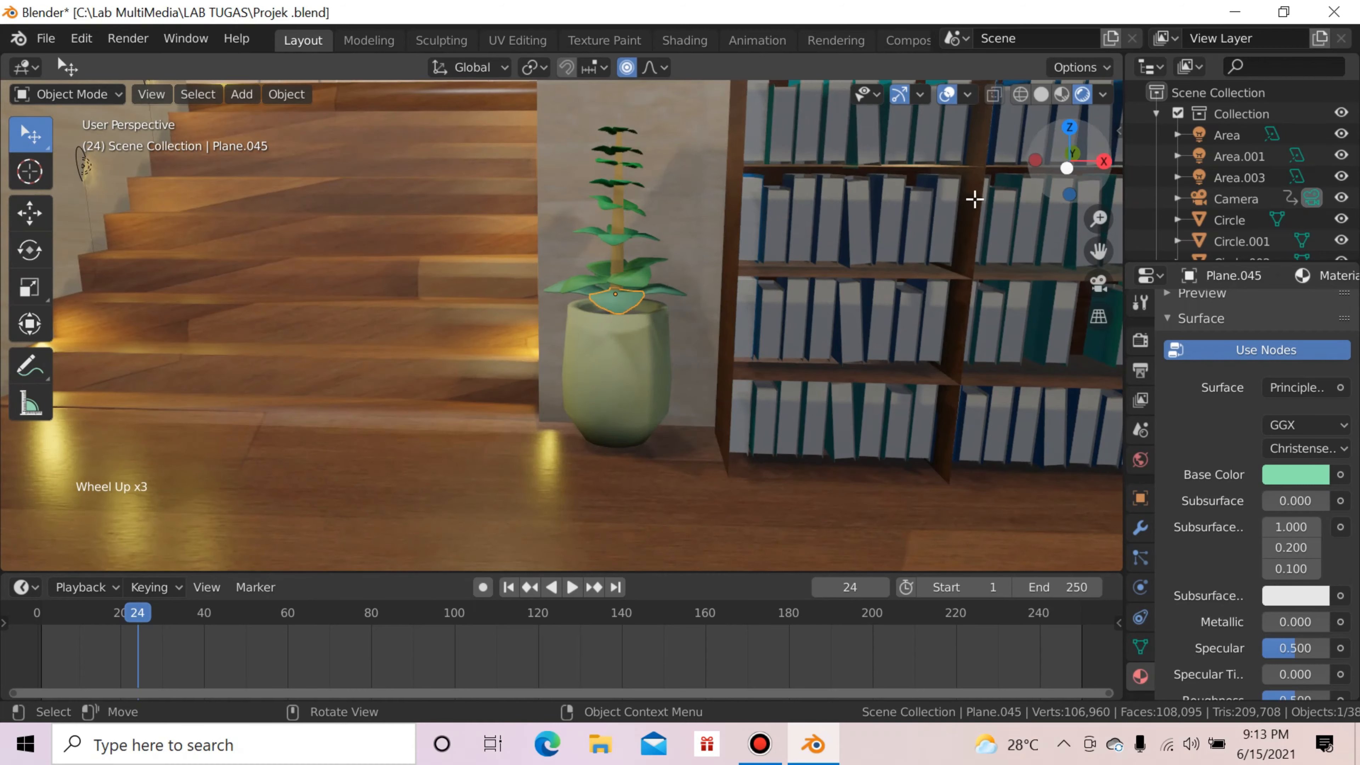
{"action": "scroll", "coordinate": [648, 268], "scroll_direction": "down", "scroll_amount": 7}
{"action": "scroll", "coordinate": [649, 273], "scroll_direction": "down", "scroll_amount": 11}
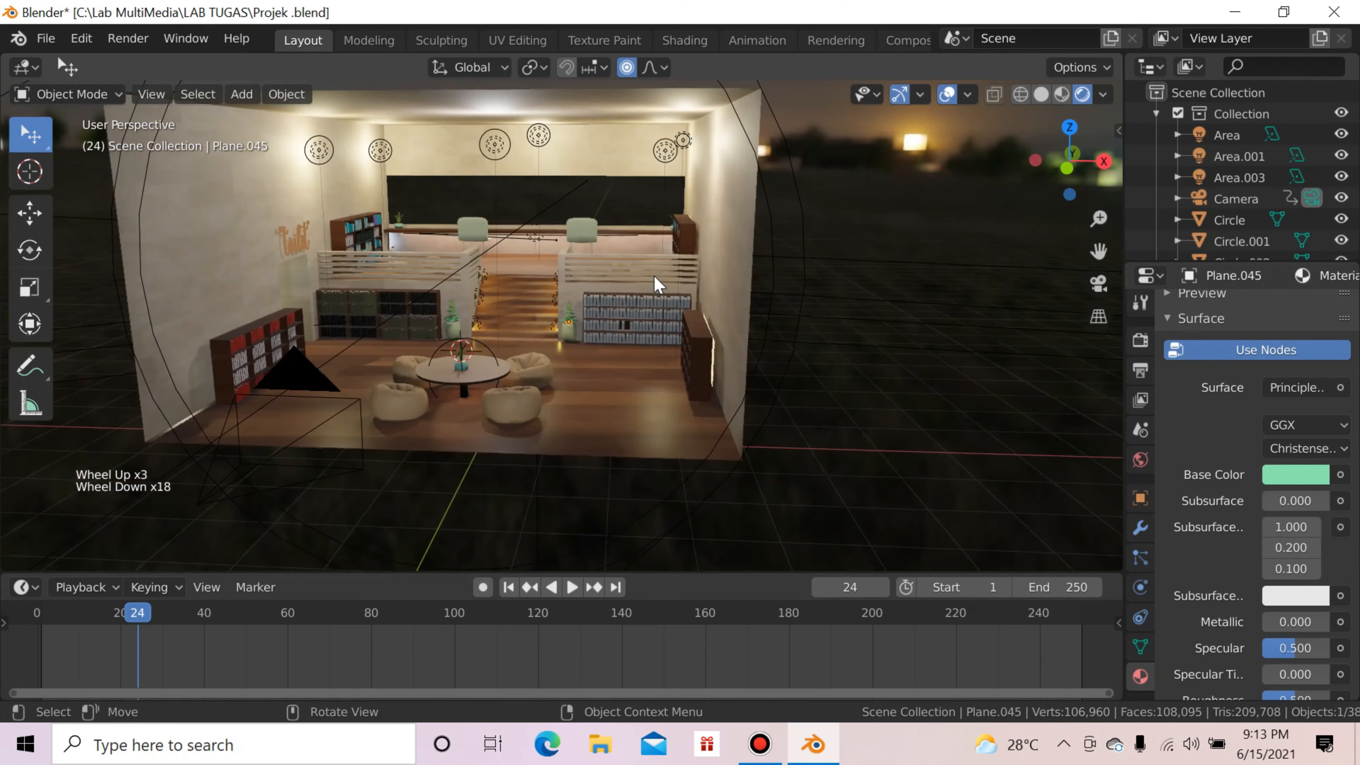
Step: Select the left chair at the upper desk together with its legs and isolate it in local view
{"action": "scroll", "coordinate": [860, 269], "scroll_direction": "up", "scroll_amount": 4}
{"action": "left_click_drag", "start_coordinate": [1099, 251], "coordinate": [1260, 492]}
{"action": "scroll", "coordinate": [567, 235], "scroll_direction": "up", "scroll_amount": 5}
{"action": "left_click", "coordinate": [540, 351]}
{"action": "left_click", "coordinate": [539, 383], "text": "shift"}
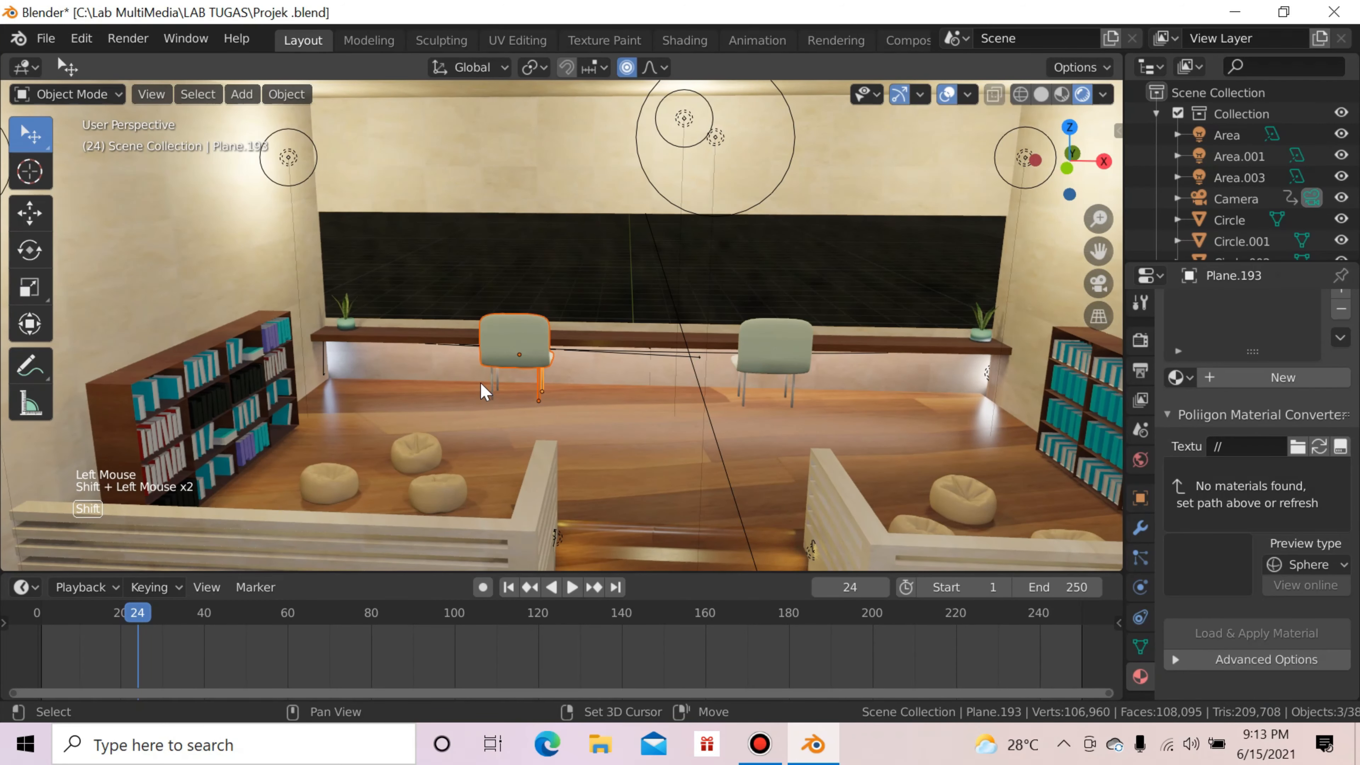
{"action": "left_click", "coordinate": [493, 381], "text": "shift"}
{"action": "left_click", "coordinate": [498, 374], "text": "shift"}
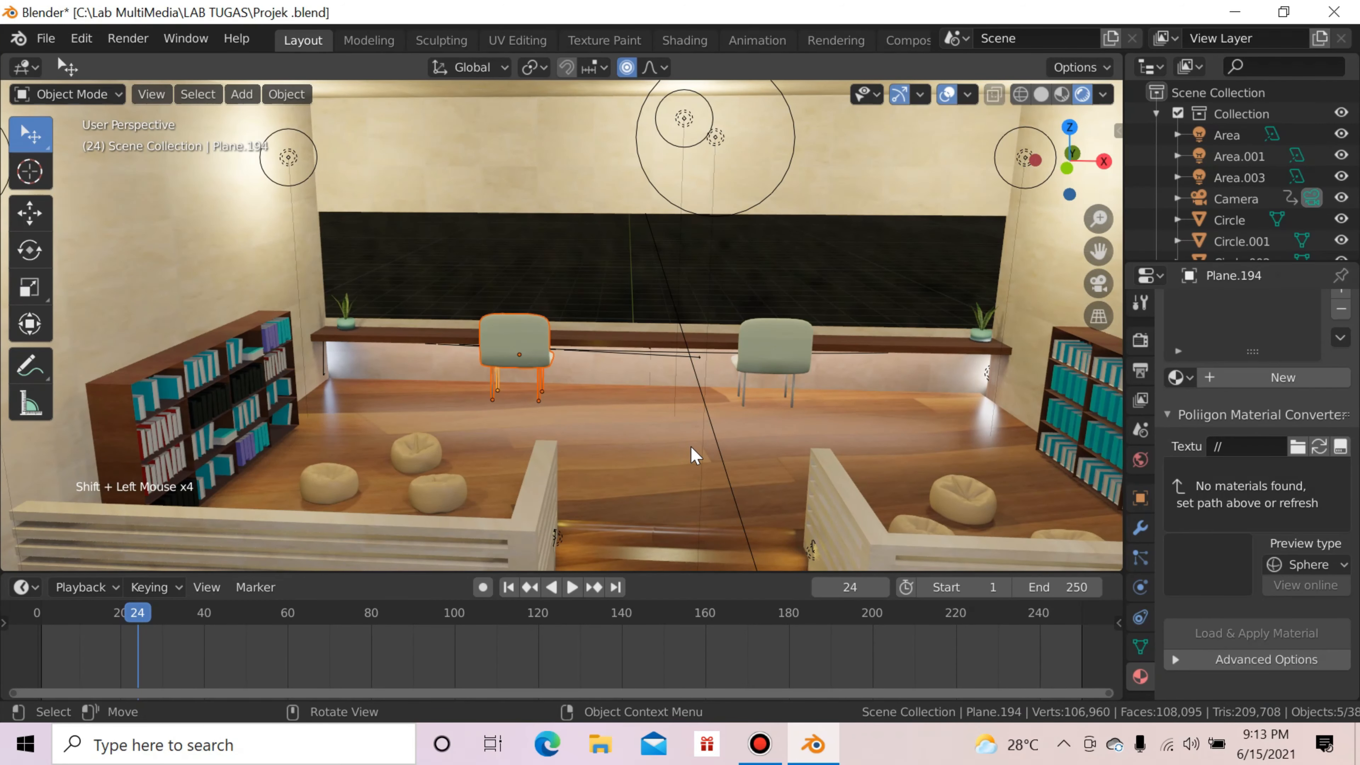
{"action": "key", "text": "slash"}
Step: Examine the chair's mesh in Edit Mode from the front with solid viewport shading and no faces selected
{"action": "left_click_drag", "start_coordinate": [1069, 161], "coordinate": [1306, 177]}
{"action": "key", "text": "Tab"}
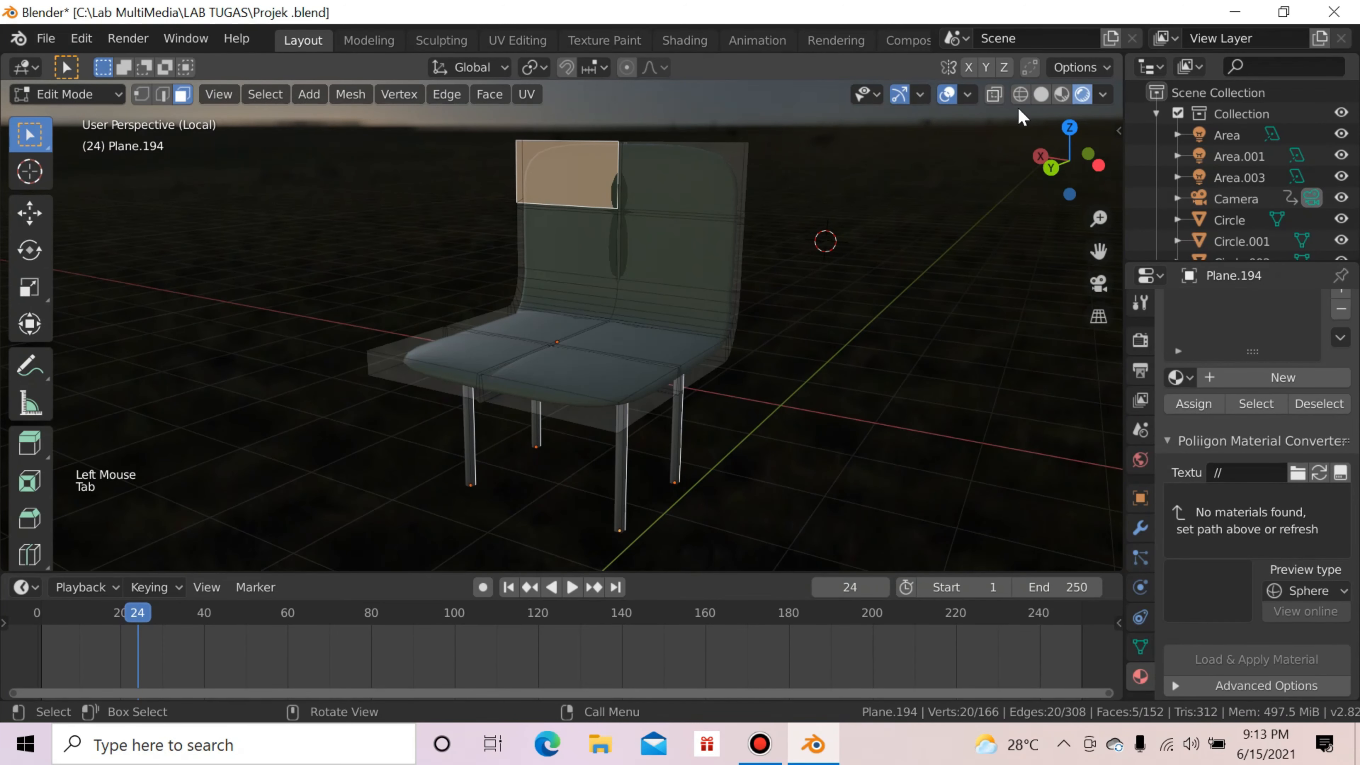
{"action": "left_click", "coordinate": [1020, 95]}
{"action": "left_click", "coordinate": [1041, 95]}
{"action": "left_click", "coordinate": [915, 231]}
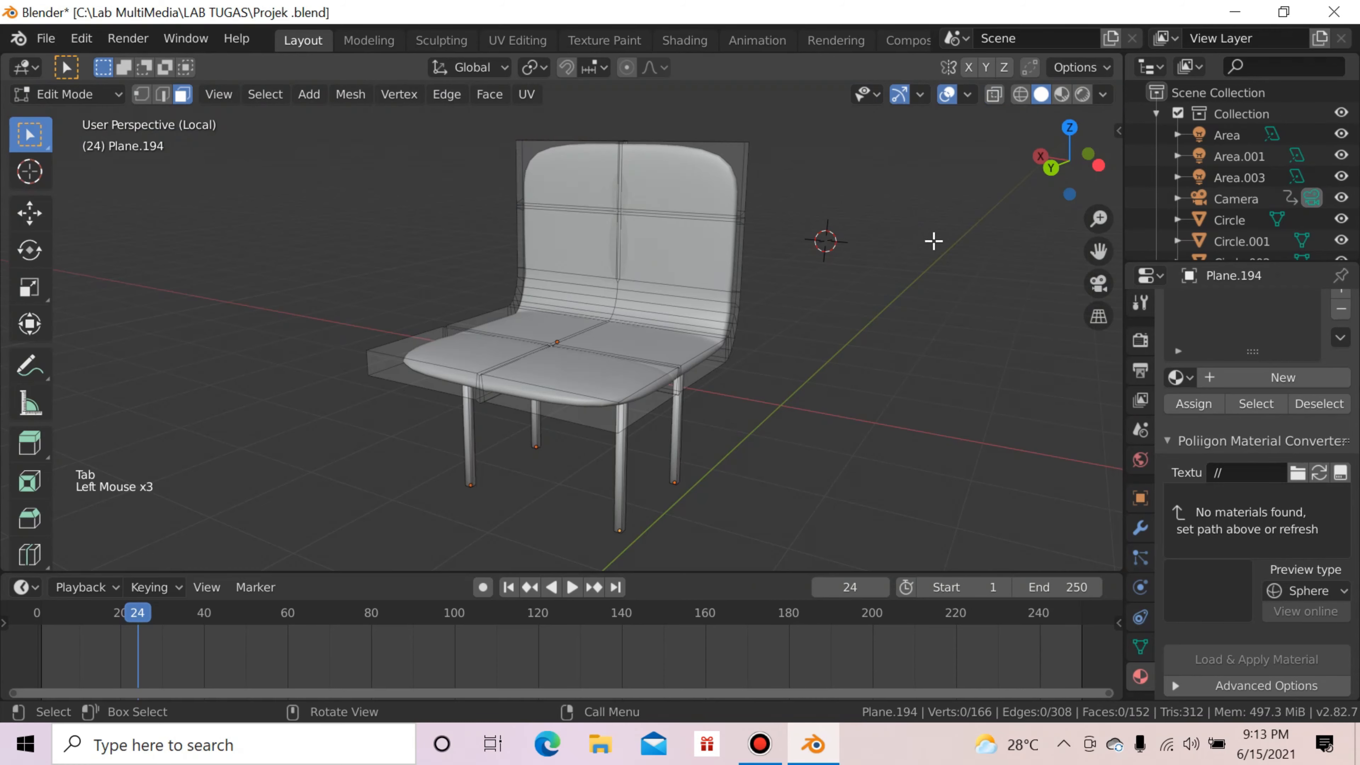
{"action": "scroll", "coordinate": [936, 240], "scroll_direction": "up", "scroll_amount": 5}
{"action": "scroll", "coordinate": [862, 240], "scroll_direction": "down", "scroll_amount": 5}
{"action": "scroll", "coordinate": [862, 244], "scroll_direction": "up", "scroll_amount": 3}
{"action": "scroll", "coordinate": [750, 262], "scroll_direction": "down", "scroll_amount": 3}
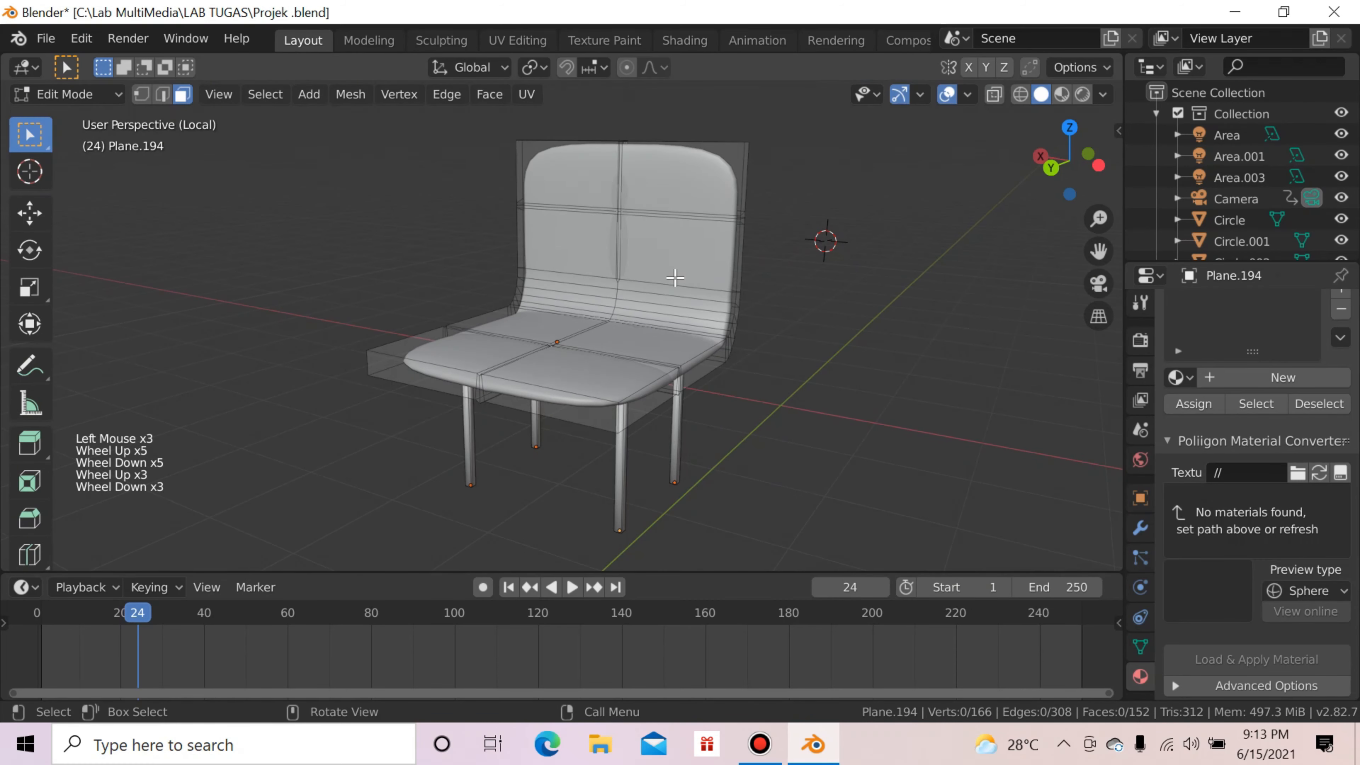
Step: Add a 2 m plane within the chair's mesh and bring it into the centre of the view
{"action": "left_click_drag", "start_coordinate": [1047, 197], "coordinate": [1020, 195]}
{"action": "scroll", "coordinate": [664, 394], "scroll_direction": "down", "scroll_amount": 5}
{"action": "key", "text": "shift+a"}
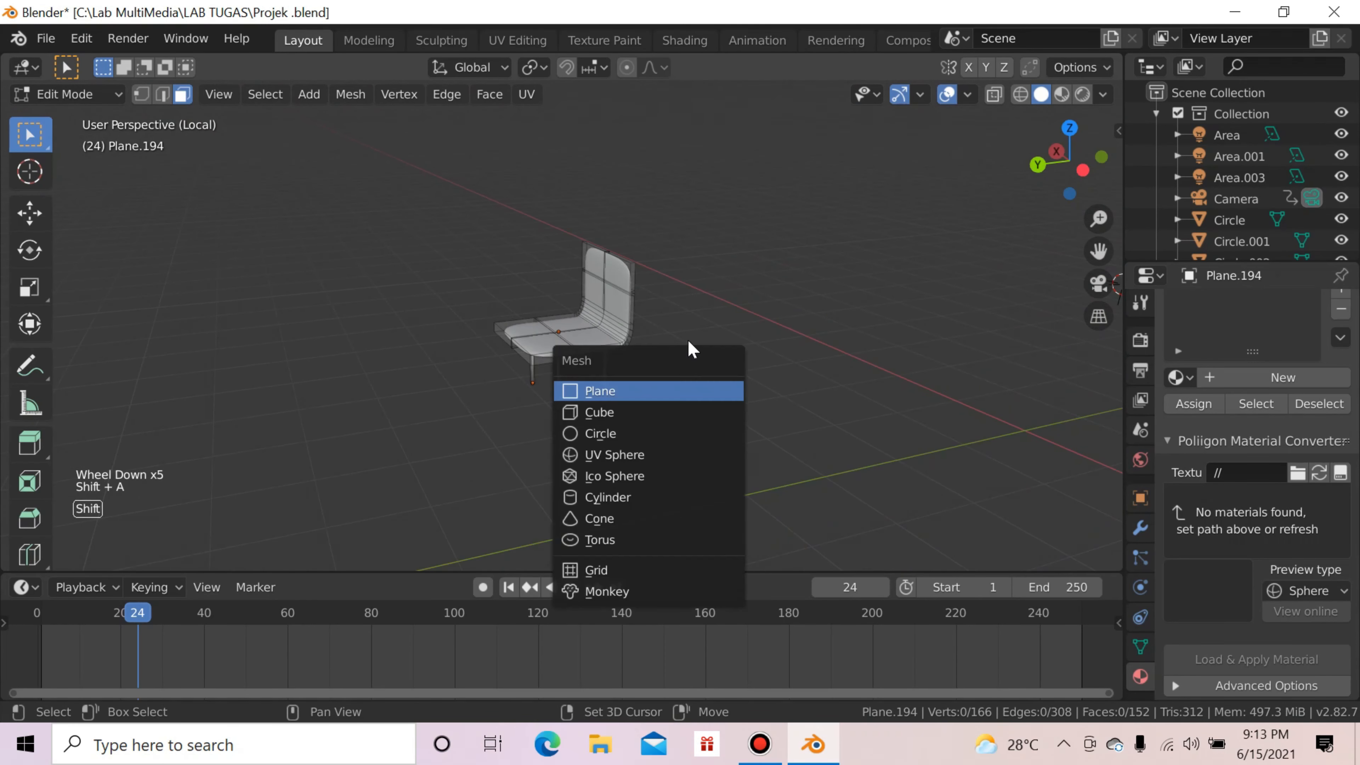
{"action": "left_click", "coordinate": [664, 390]}
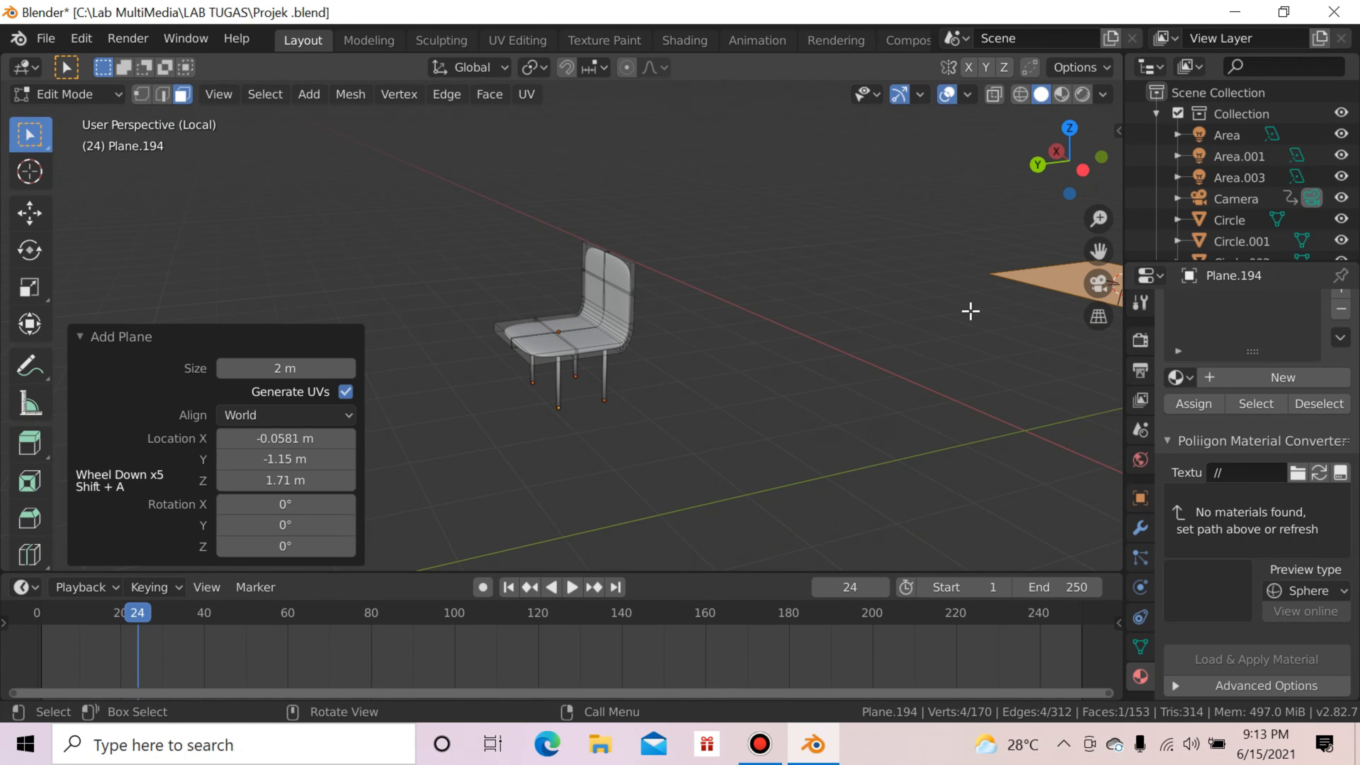
{"action": "scroll", "coordinate": [977, 314], "scroll_direction": "down", "scroll_amount": 4}
{"action": "scroll", "coordinate": [979, 316], "scroll_direction": "up", "scroll_amount": 2}
{"action": "scroll", "coordinate": [979, 316], "scroll_direction": "up", "scroll_amount": 3}
{"action": "scroll", "coordinate": [1017, 267], "scroll_direction": "down", "scroll_amount": 5}
{"action": "left_click_drag", "start_coordinate": [1098, 252], "coordinate": [836, 306]}
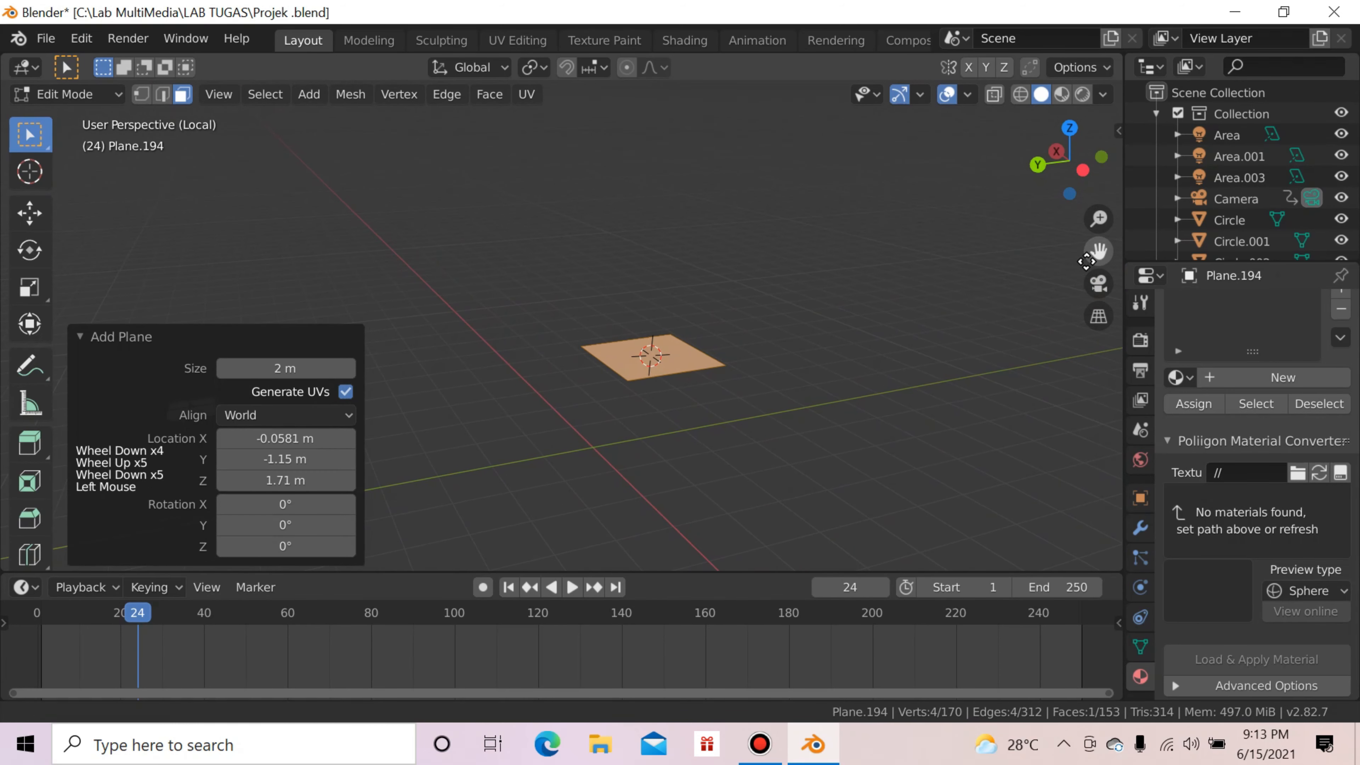
Step: Switch to edge selection and extrude the plane's edge farthest from the chair about 1.65 m straight up along Z
{"action": "left_click", "coordinate": [859, 334]}
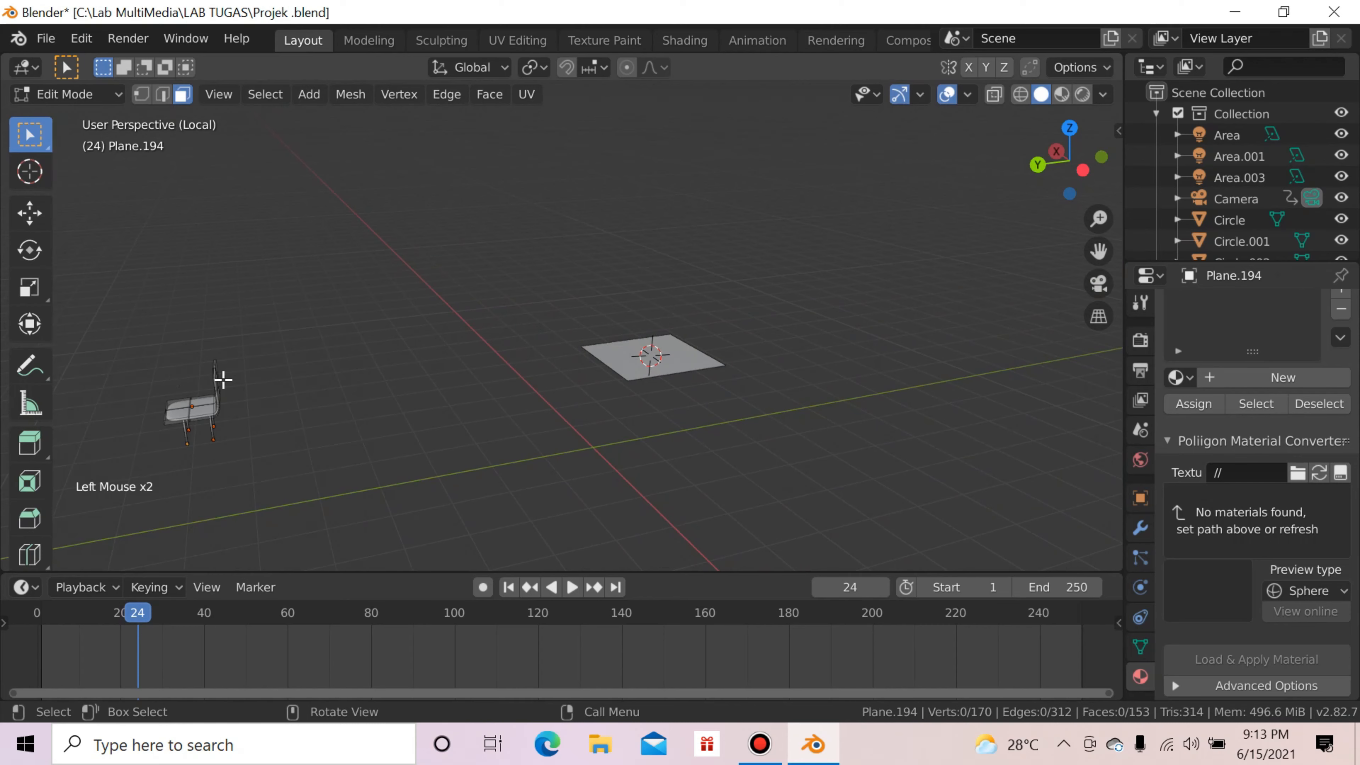
{"action": "left_click", "coordinate": [215, 373]}
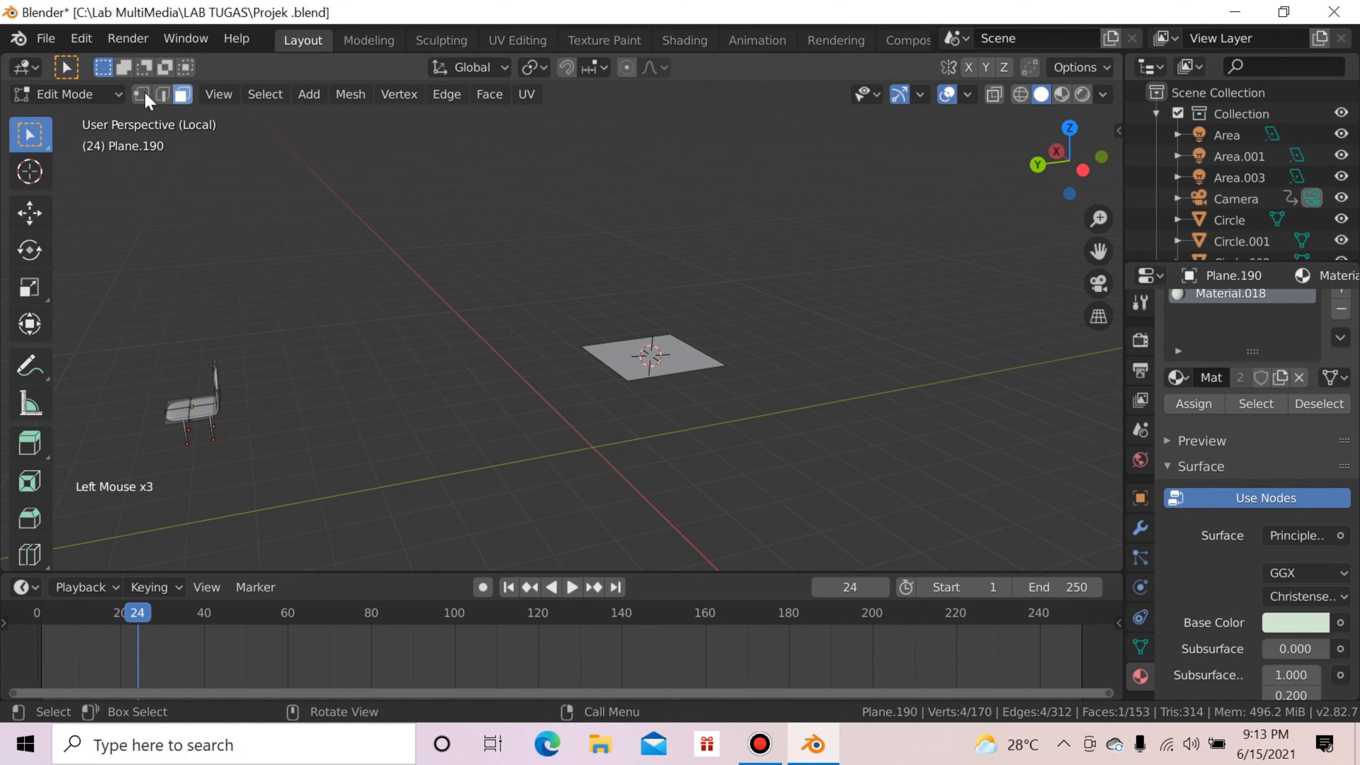
{"action": "left_click", "coordinate": [715, 359]}
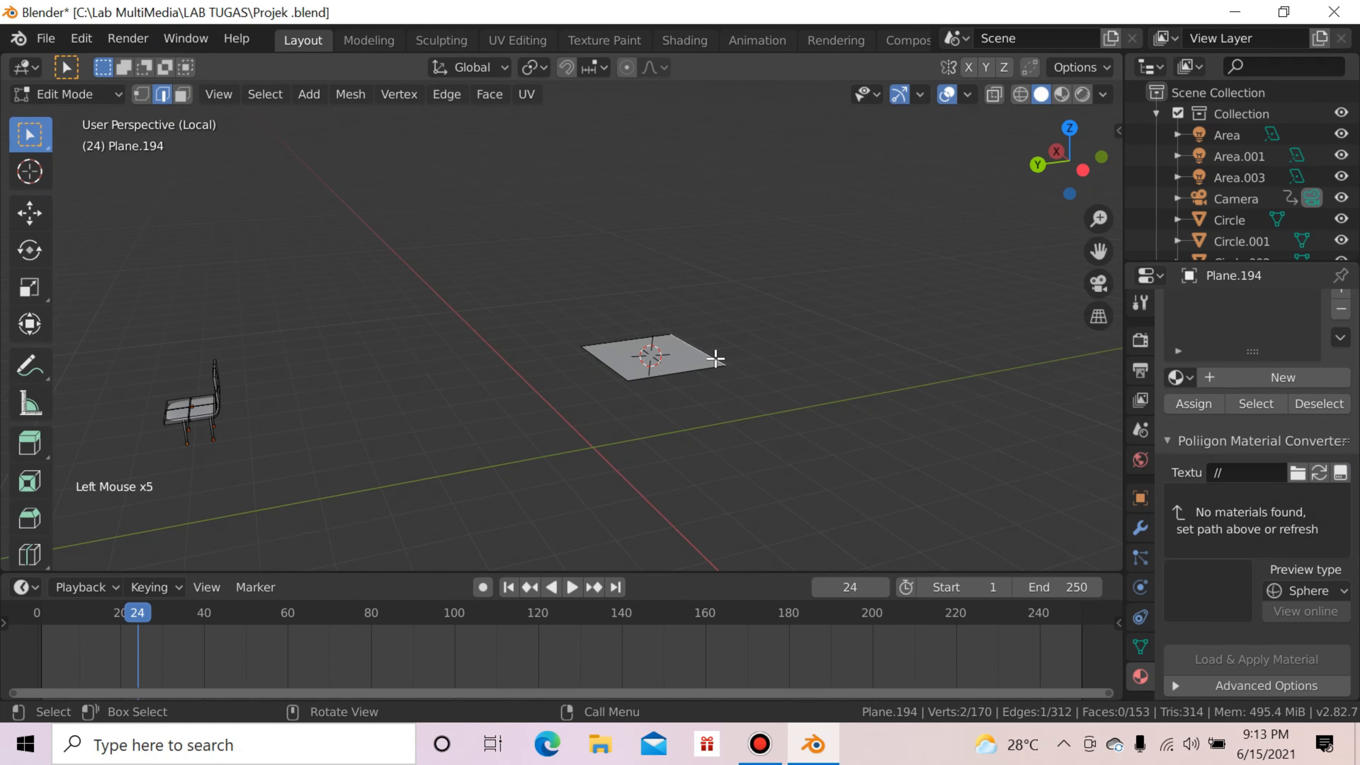
{"action": "key", "text": "e"}
{"action": "left_click", "coordinate": [720, 275]}
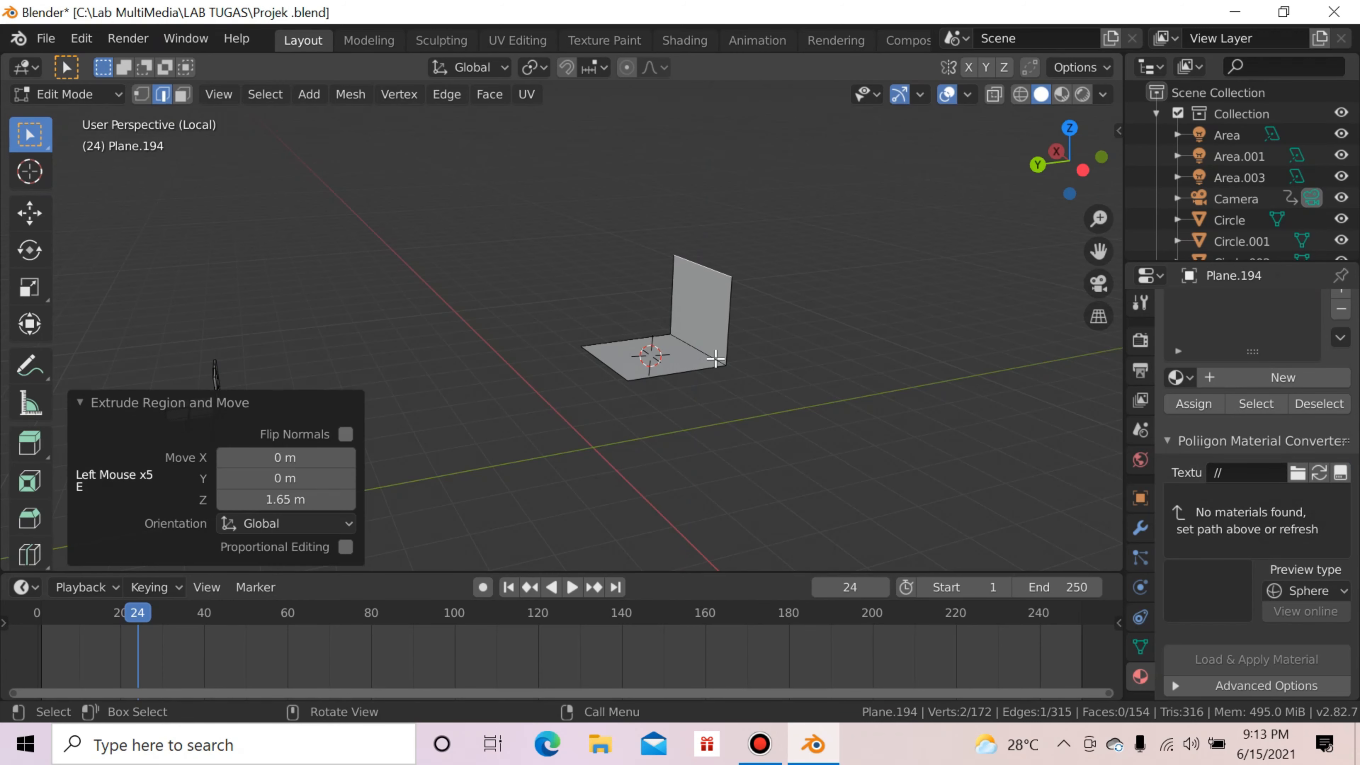
Step: Bevel the fold edge between the flat plane and its upright face with a 15 m offset and 8 segments
{"action": "key", "text": "ctrl+b"}
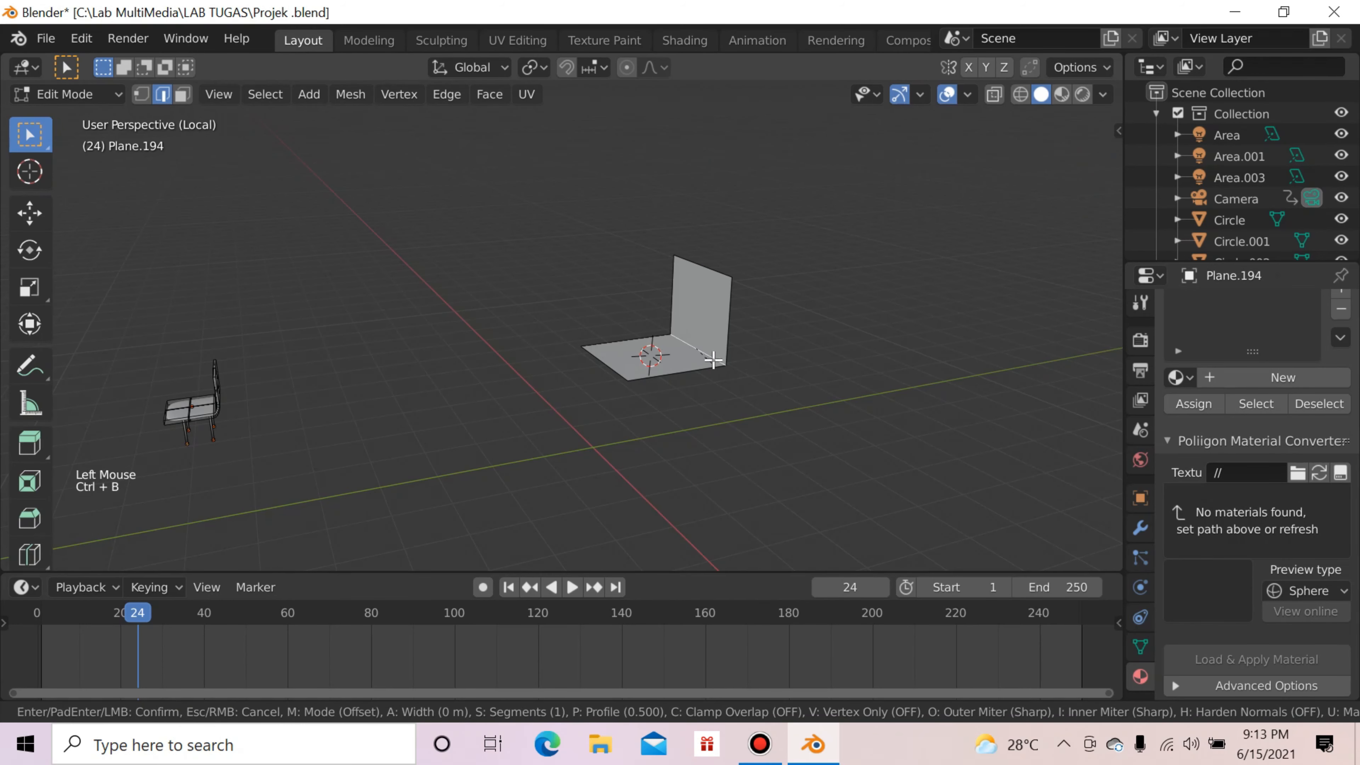
{"action": "left_click", "coordinate": [720, 359]}
{"action": "key", "text": "ctrl+z"}
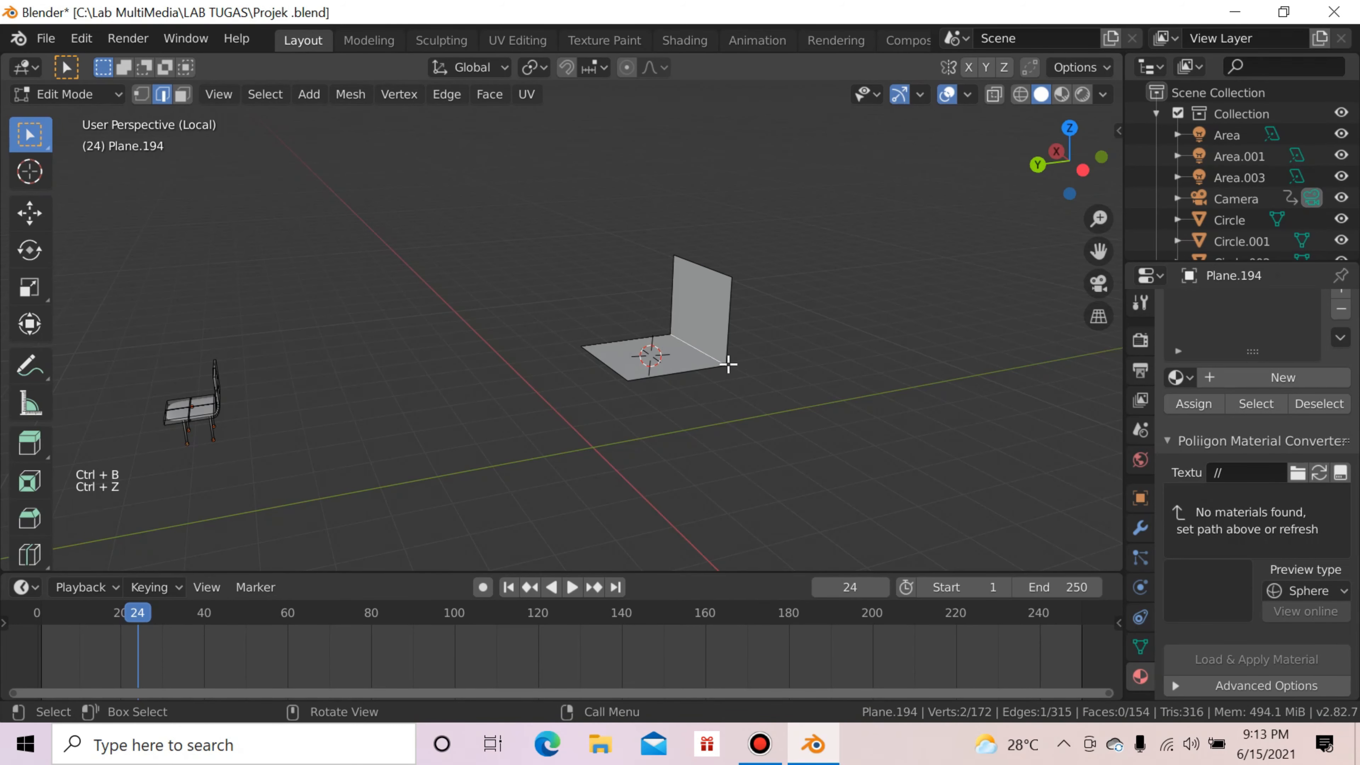
{"action": "key", "text": "ctrl+b"}
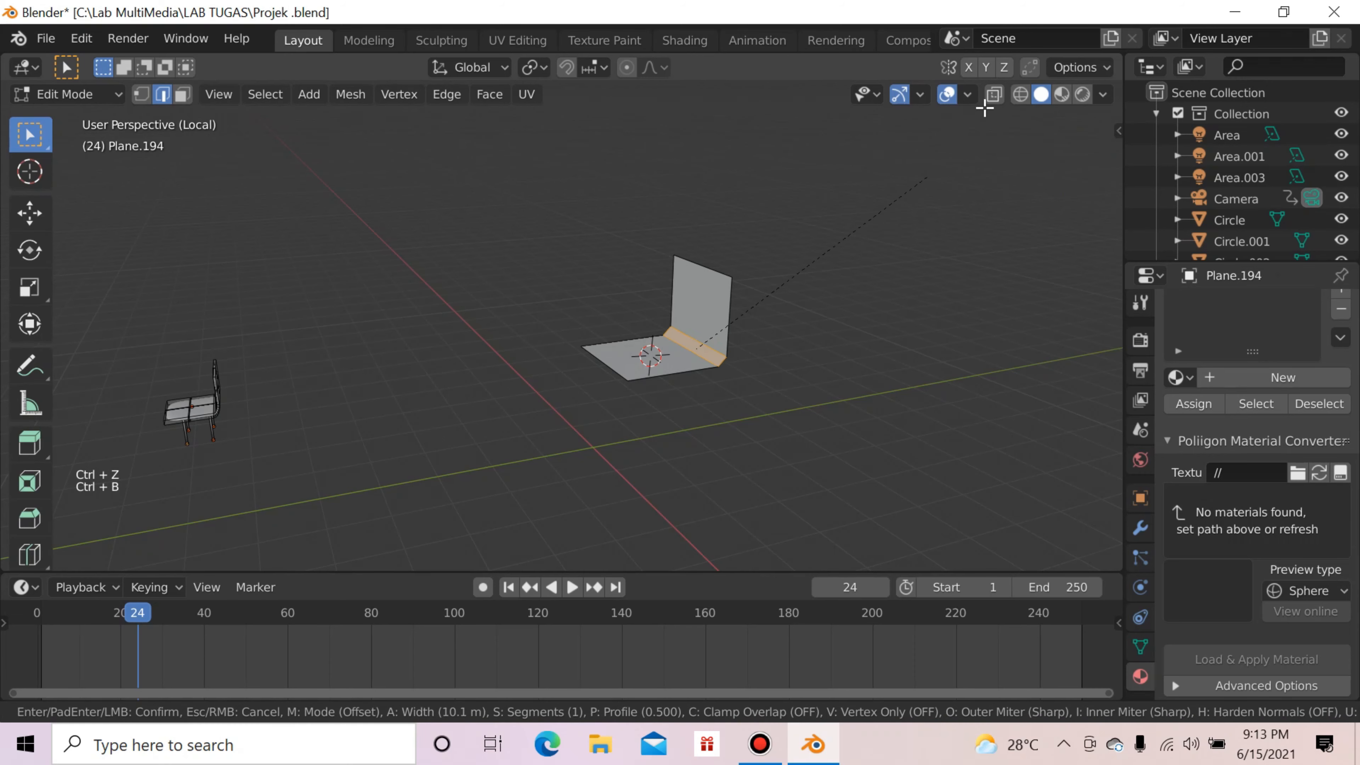
{"action": "scroll", "coordinate": [834, 454], "scroll_direction": "up", "scroll_amount": 8}
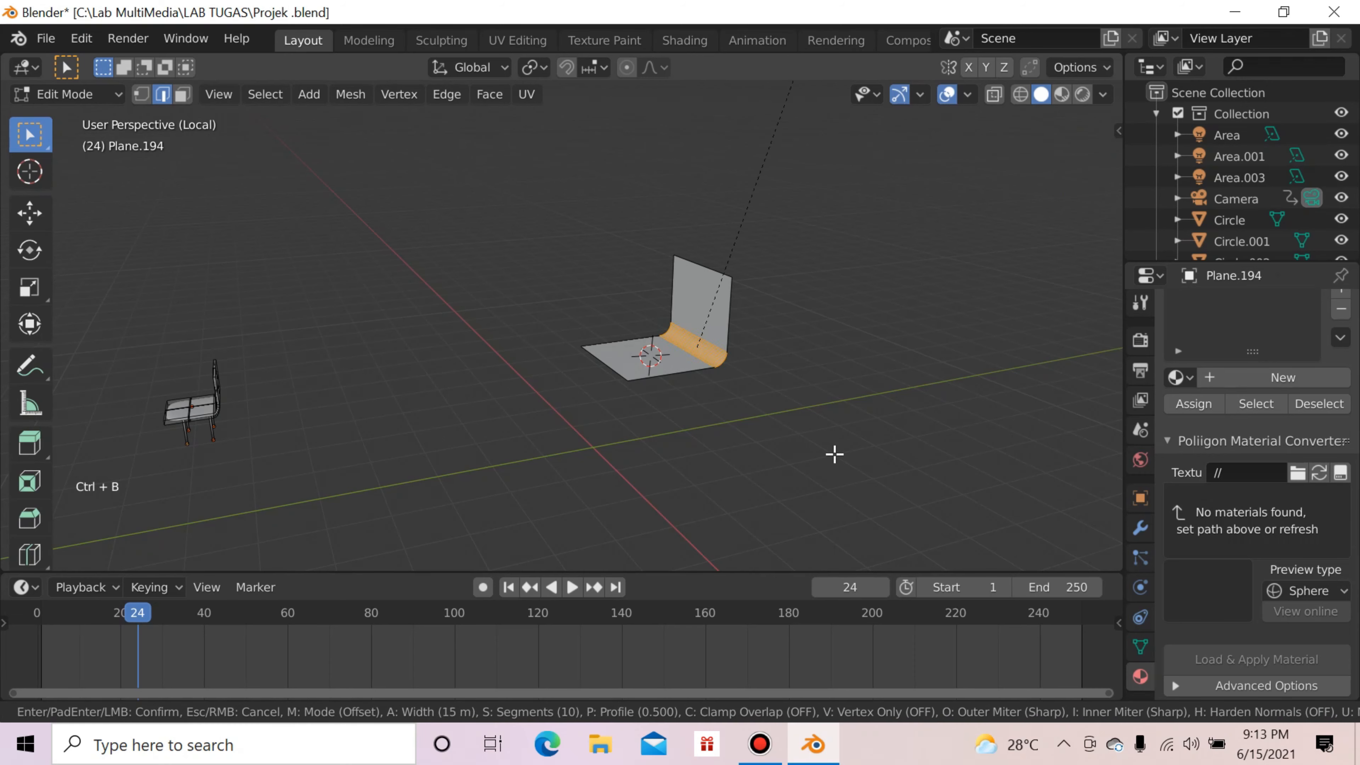
{"action": "scroll", "coordinate": [834, 454], "scroll_direction": "down", "scroll_amount": 3}
{"action": "left_click", "coordinate": [834, 455]}
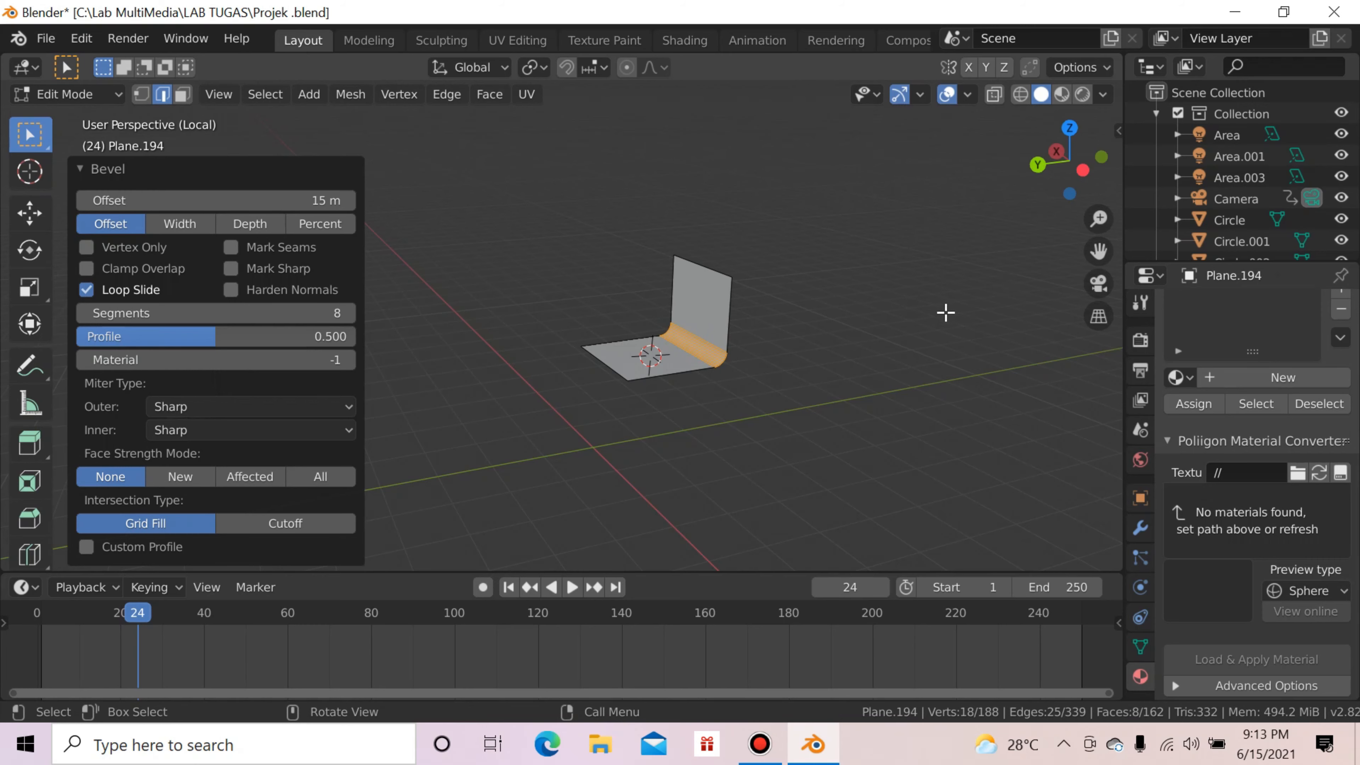
Step: Examine the rounded bend of the beveled plane up close, both in Edit Mode with nothing selected and in Object Mode
{"action": "scroll", "coordinate": [946, 312], "scroll_direction": "up", "scroll_amount": 9}
{"action": "left_click_drag", "start_coordinate": [1098, 250], "coordinate": [671, 222]}
{"action": "scroll", "coordinate": [670, 221], "scroll_direction": "down", "scroll_amount": 5}
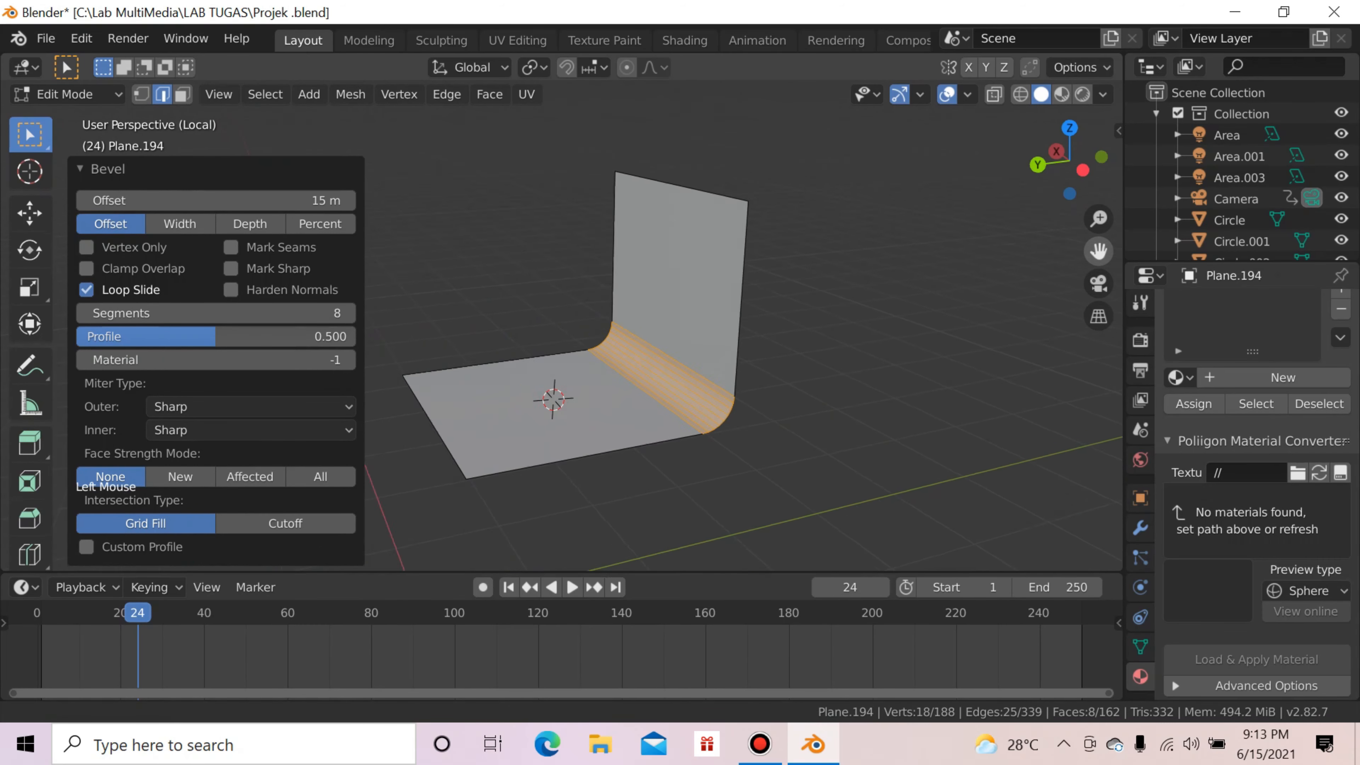
{"action": "scroll", "coordinate": [746, 357], "scroll_direction": "up", "scroll_amount": 4}
{"action": "scroll", "coordinate": [749, 356], "scroll_direction": "down", "scroll_amount": 7}
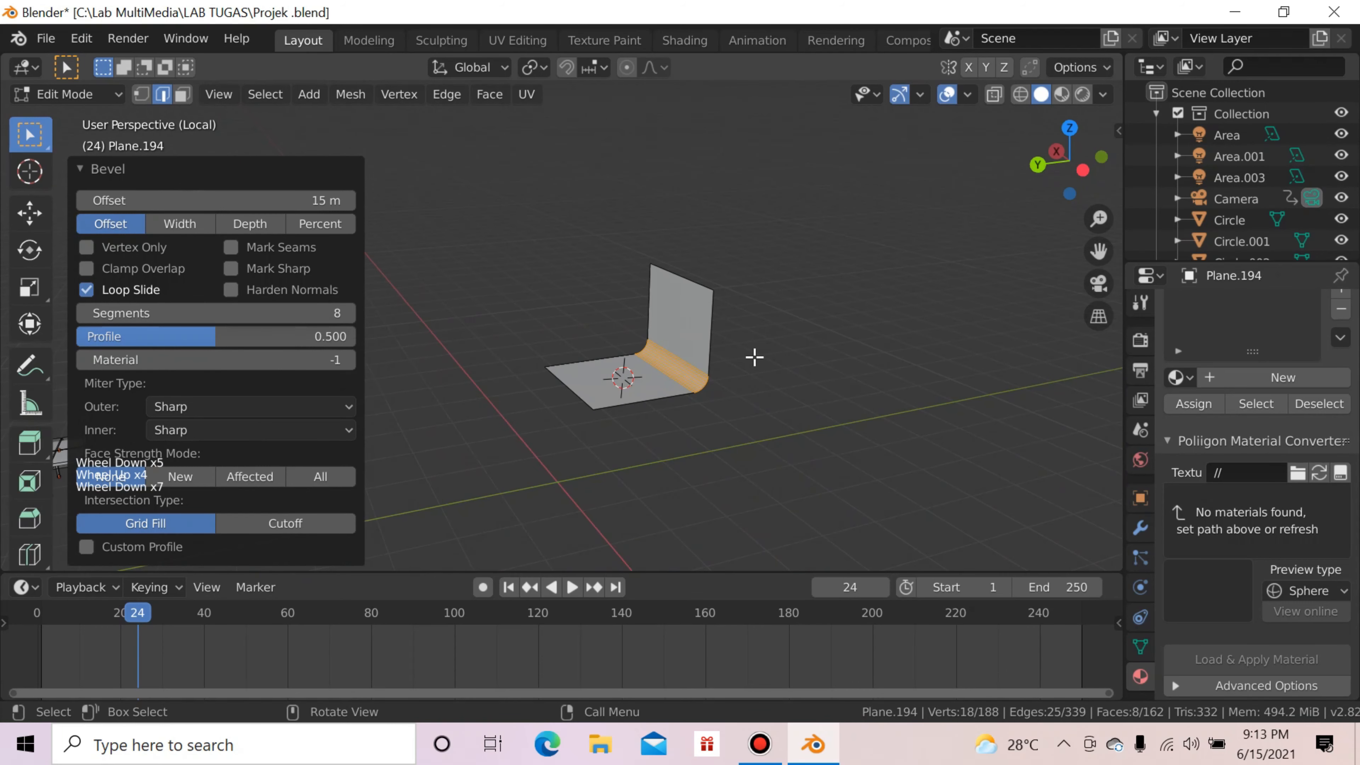
{"action": "scroll", "coordinate": [755, 359], "scroll_direction": "up", "scroll_amount": 4}
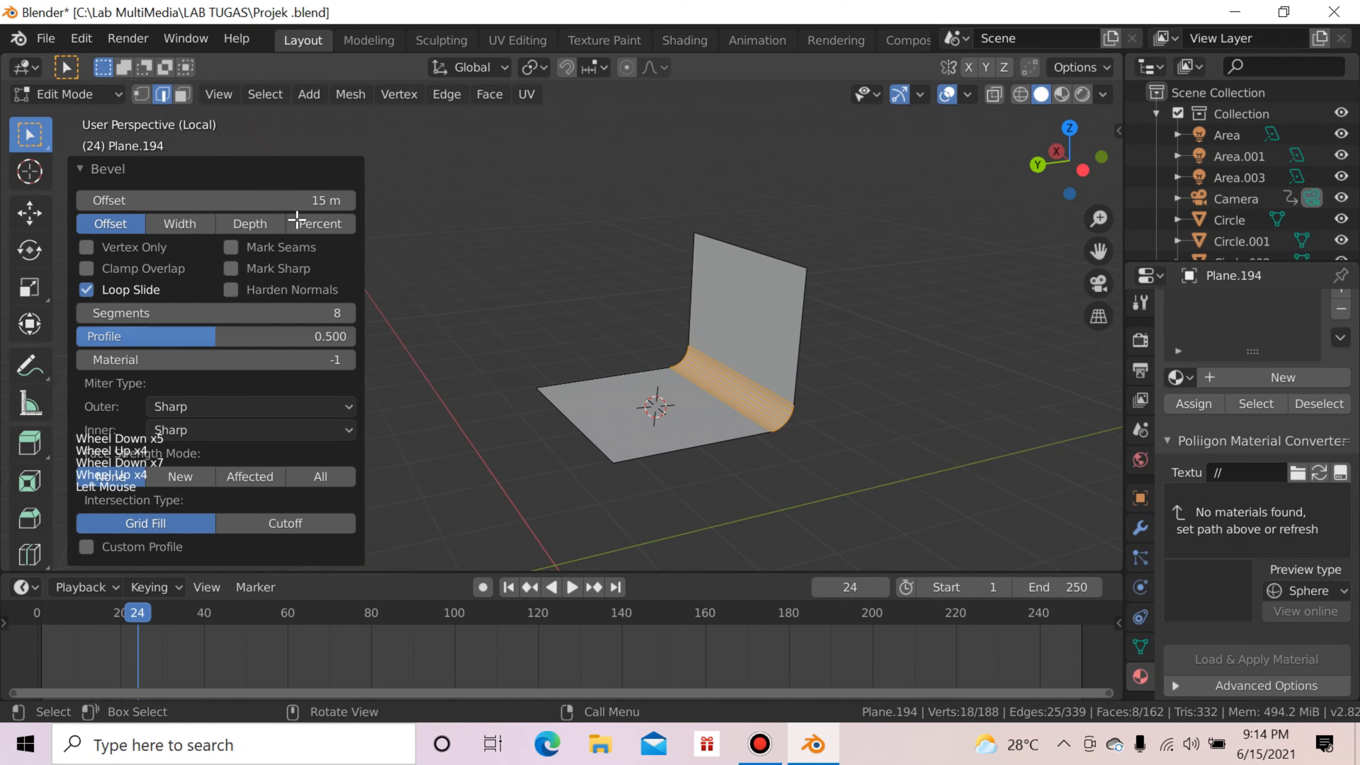
{"action": "left_click", "coordinate": [852, 343]}
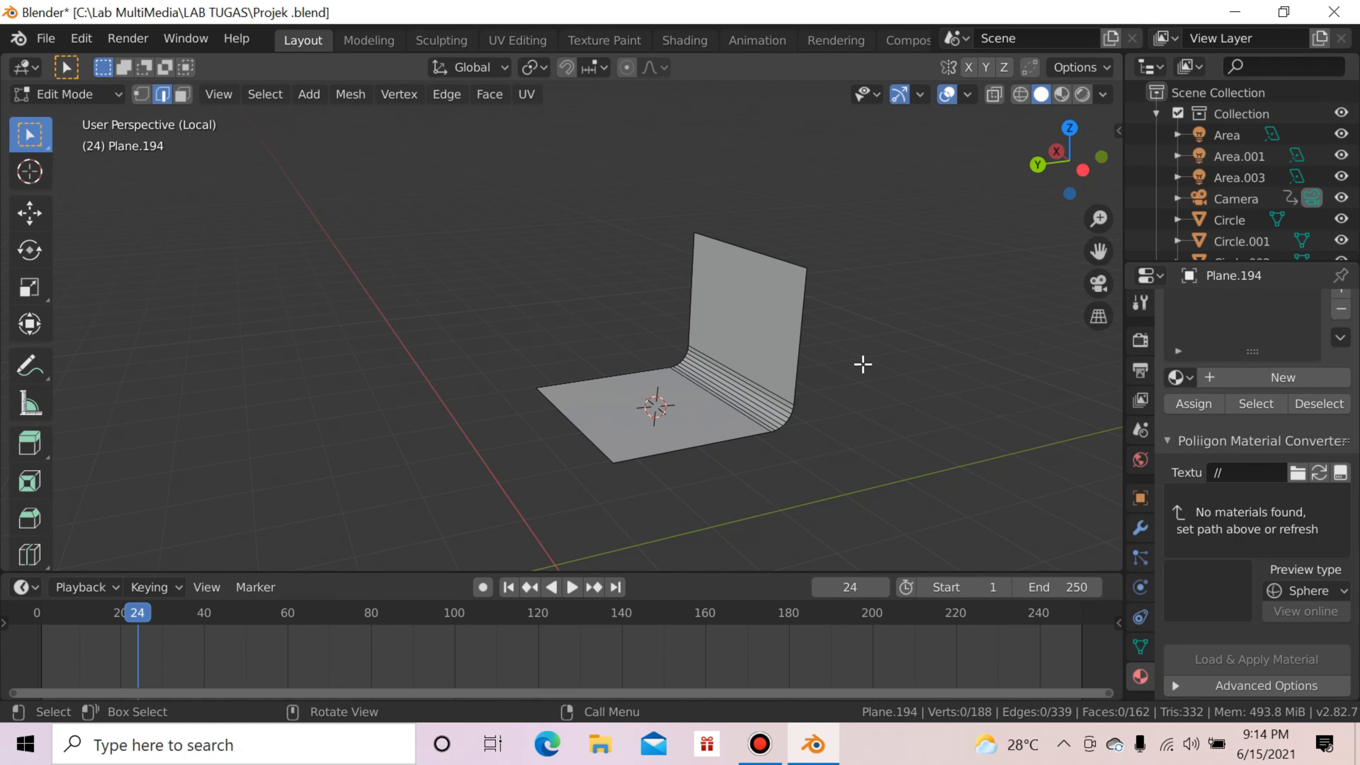
{"action": "scroll", "coordinate": [804, 380], "scroll_direction": "down", "scroll_amount": 3}
{"action": "scroll", "coordinate": [694, 398], "scroll_direction": "up", "scroll_amount": 4}
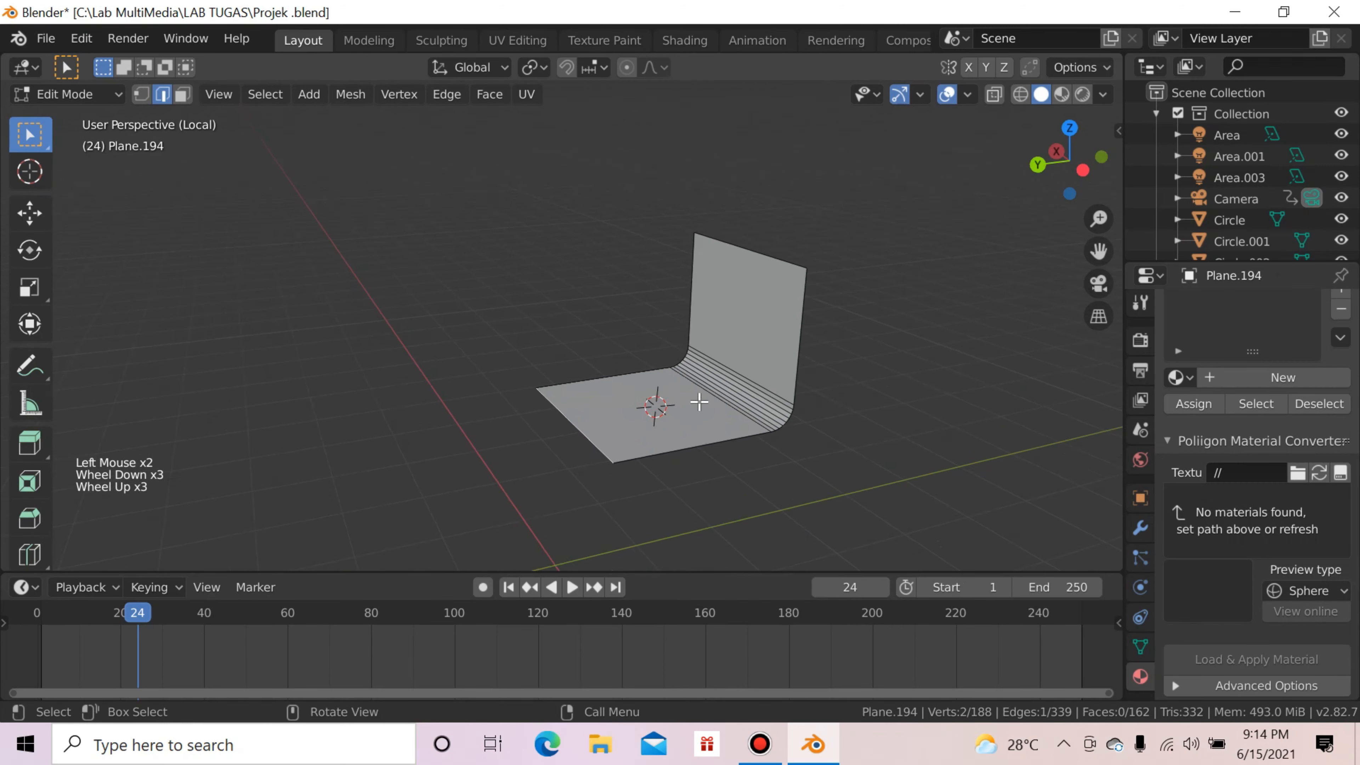
{"action": "key", "text": "Tab"}
{"action": "left_click", "coordinate": [695, 401]}
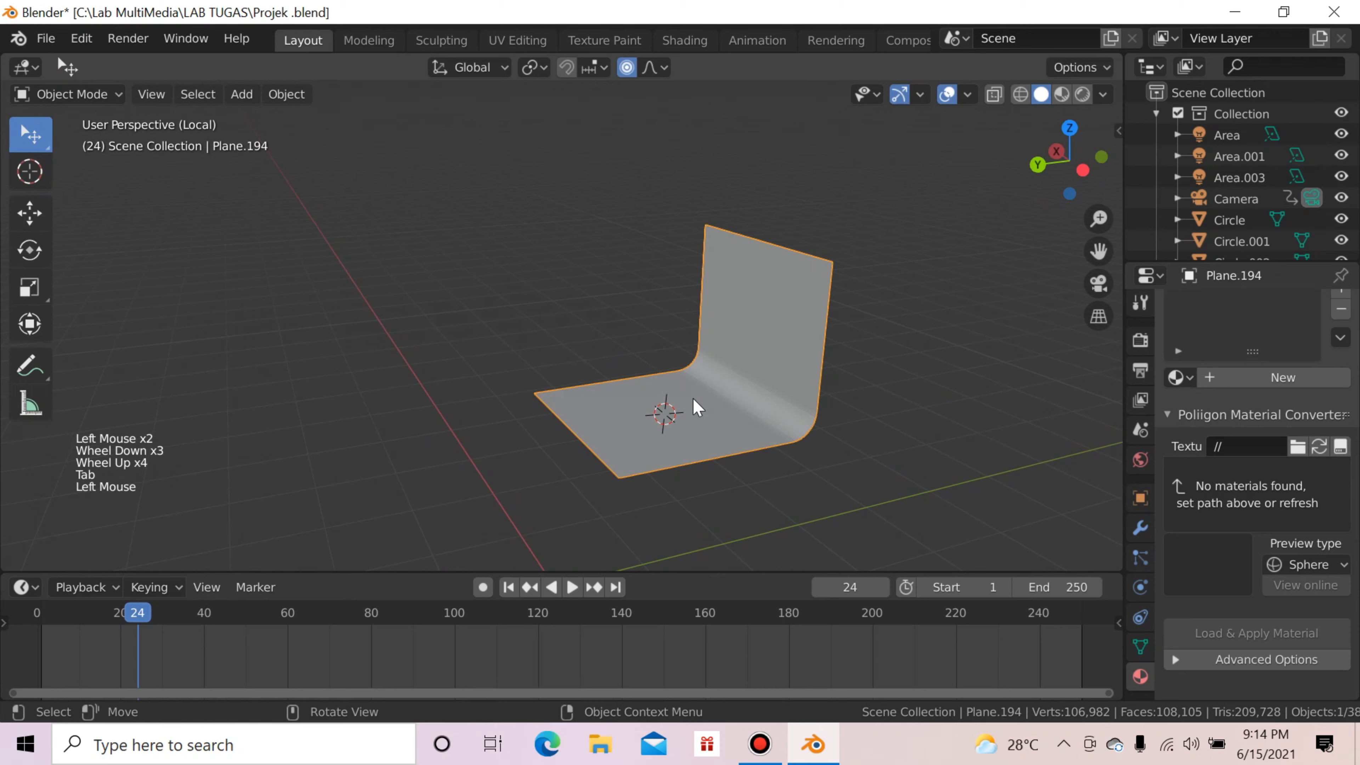
Step: Delete all faces of the demonstration plane, including its upright back and curved bend, from the mesh
{"action": "key", "text": "Tab"}
{"action": "left_click", "coordinate": [642, 357]}
{"action": "left_click_drag", "start_coordinate": [584, 204], "coordinate": [899, 560]}
{"action": "key", "text": "x"}
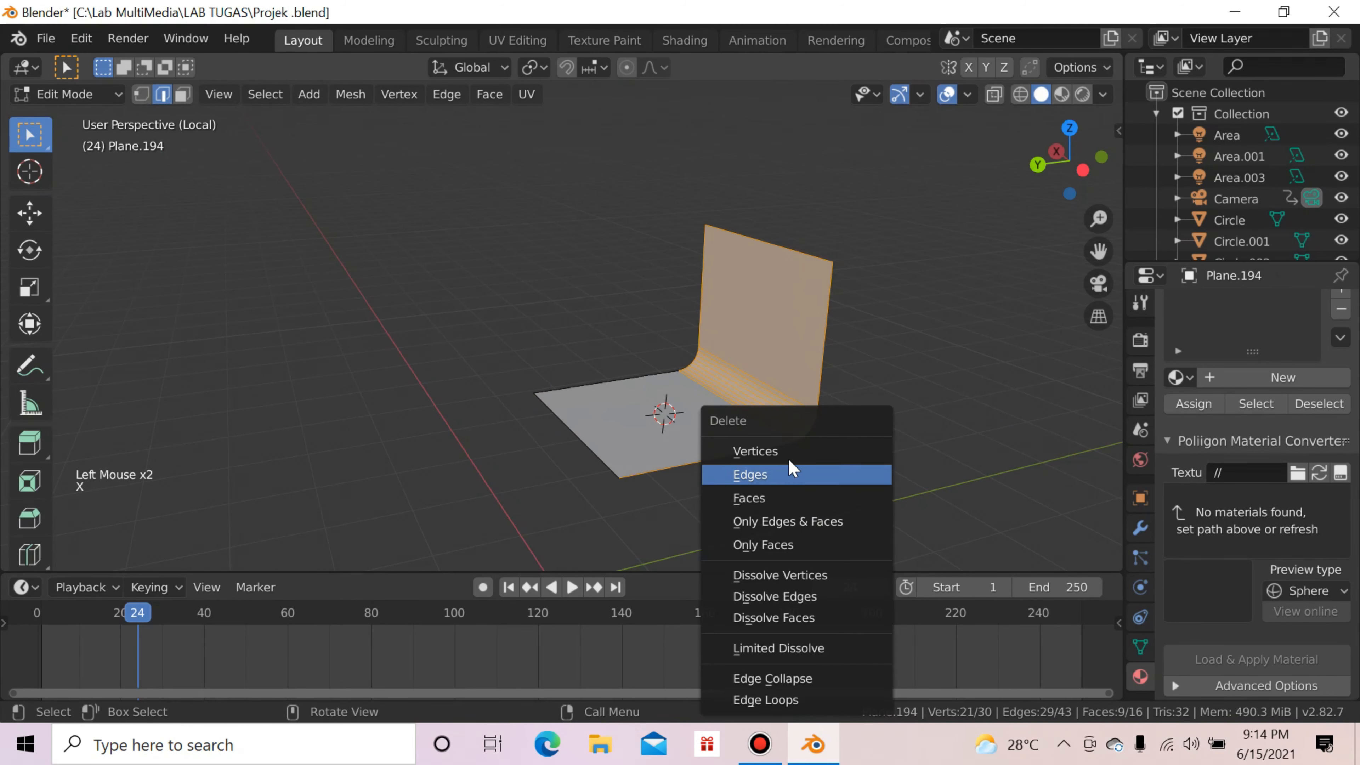
{"action": "left_click", "coordinate": [782, 498]}
{"action": "key", "text": "x"}
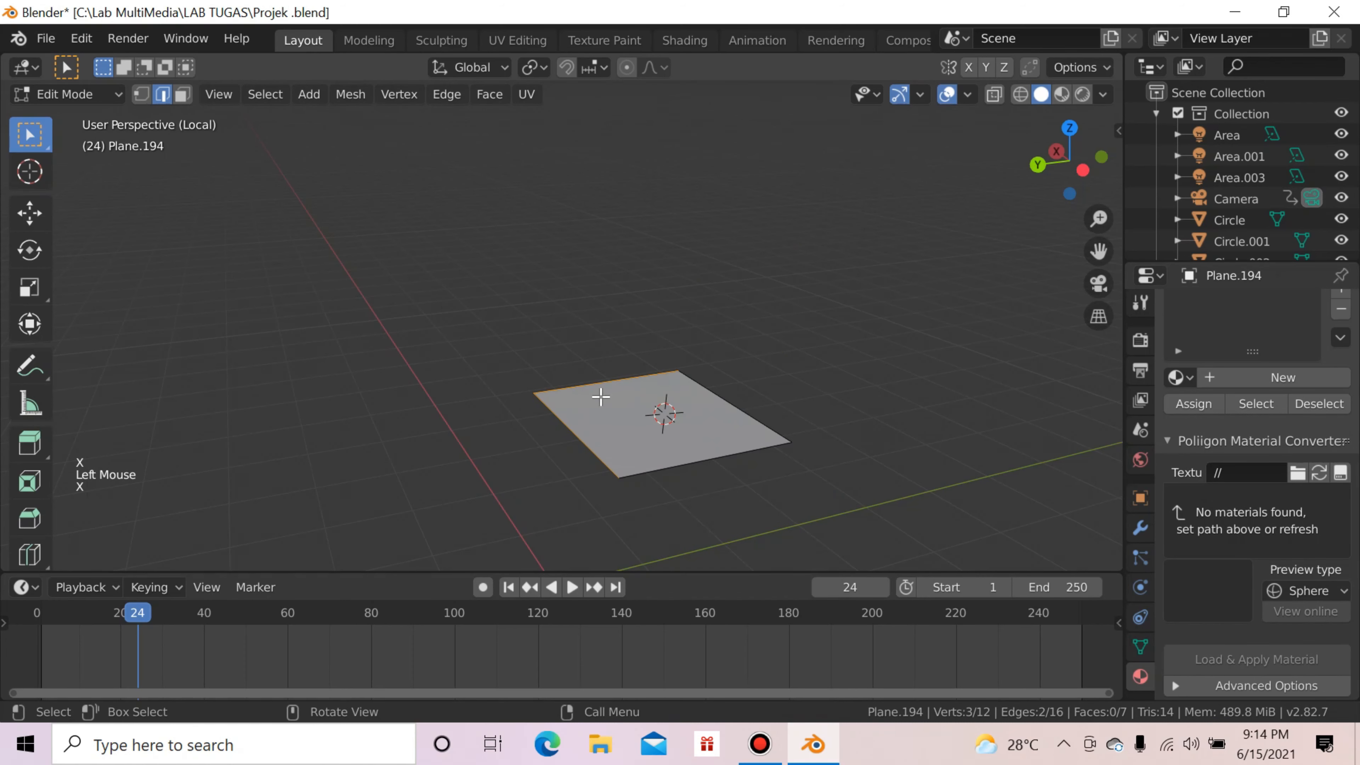
{"action": "left_click_drag", "start_coordinate": [523, 312], "coordinate": [837, 515]}
{"action": "key", "text": "x"}
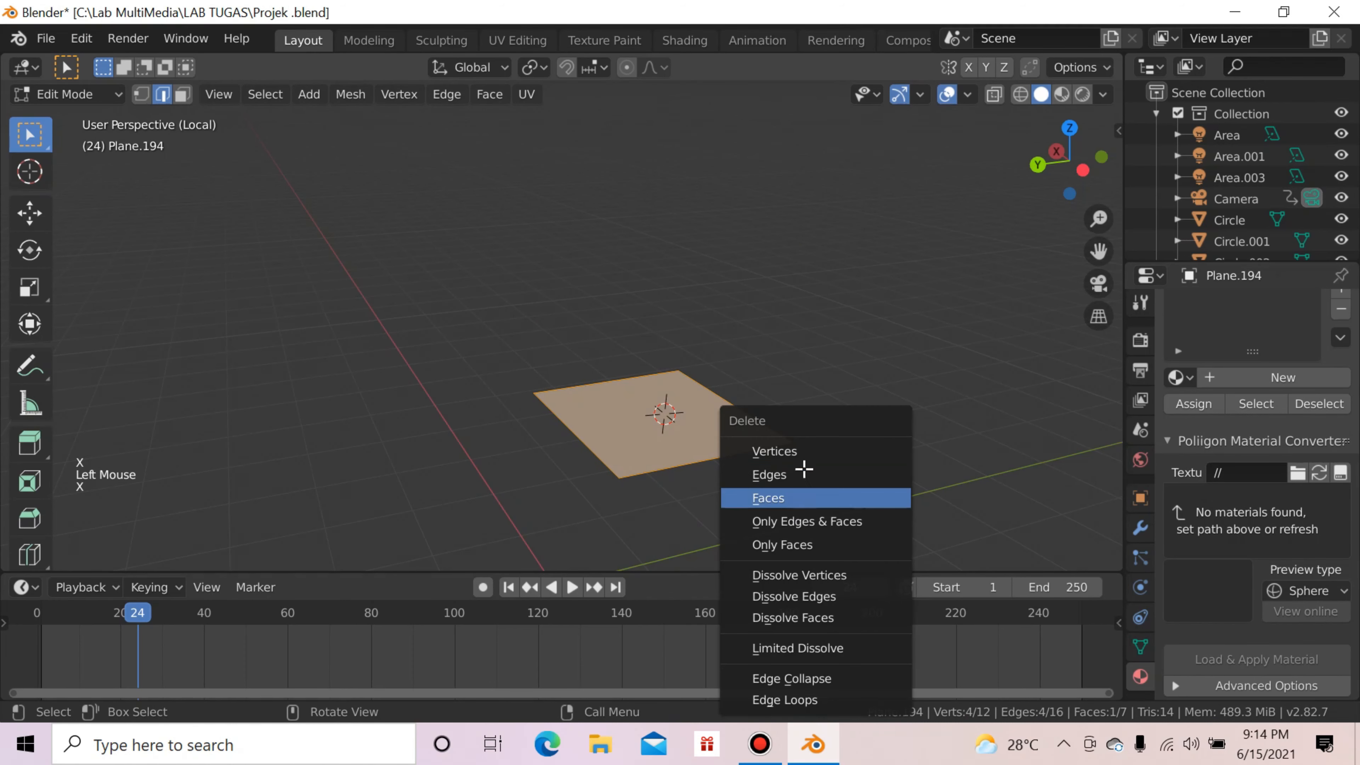
{"action": "left_click", "coordinate": [800, 501]}
Step: Bring the chair back into view and open its combined seat and backrest mesh in Edit Mode with solid shading
{"action": "scroll", "coordinate": [871, 383], "scroll_direction": "down", "scroll_amount": 8}
{"action": "scroll", "coordinate": [872, 382], "scroll_direction": "down", "scroll_amount": 1}
{"action": "left_click_drag", "start_coordinate": [1066, 190], "coordinate": [447, 377]}
{"action": "scroll", "coordinate": [447, 378], "scroll_direction": "up", "scroll_amount": 5}
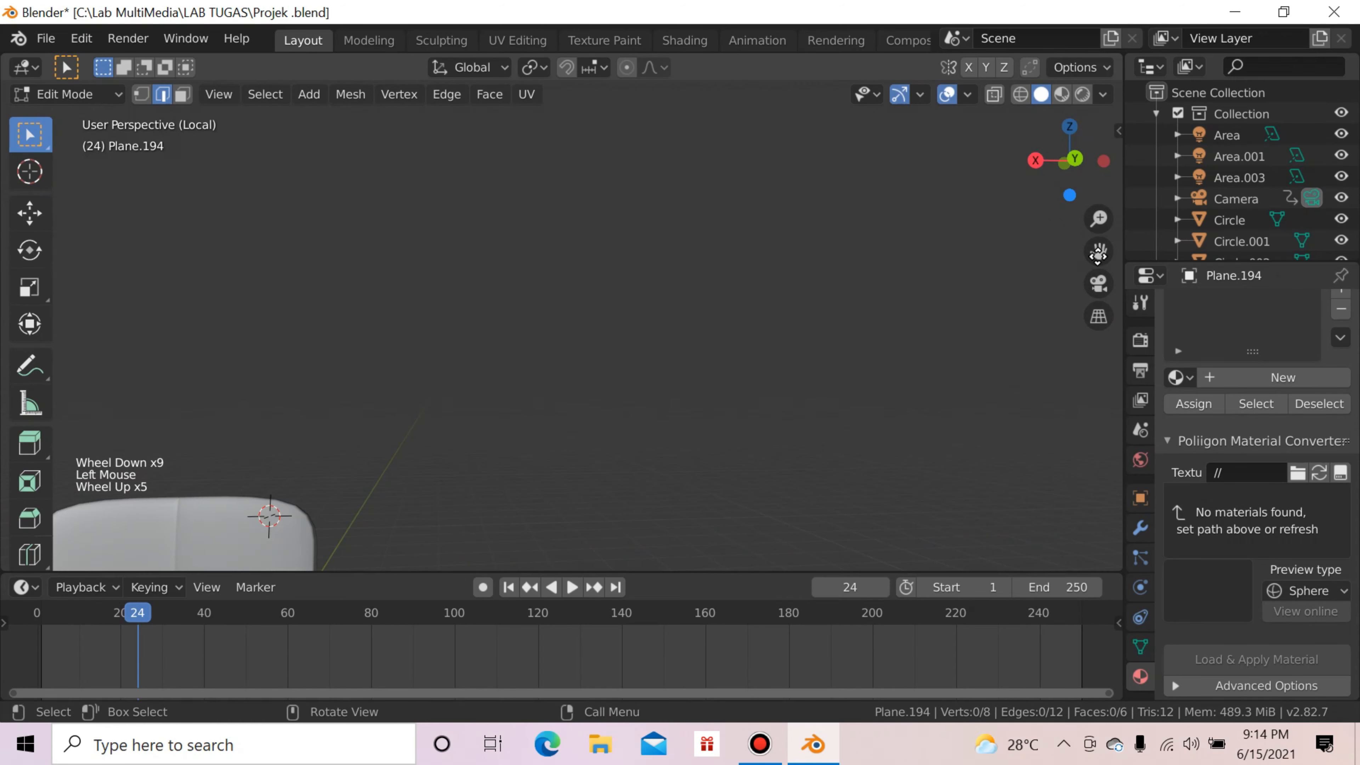
{"action": "left_click_drag", "start_coordinate": [1098, 252], "coordinate": [675, 425]}
{"action": "scroll", "coordinate": [677, 423], "scroll_direction": "up", "scroll_amount": 2}
{"action": "scroll", "coordinate": [677, 422], "scroll_direction": "down", "scroll_amount": 1}
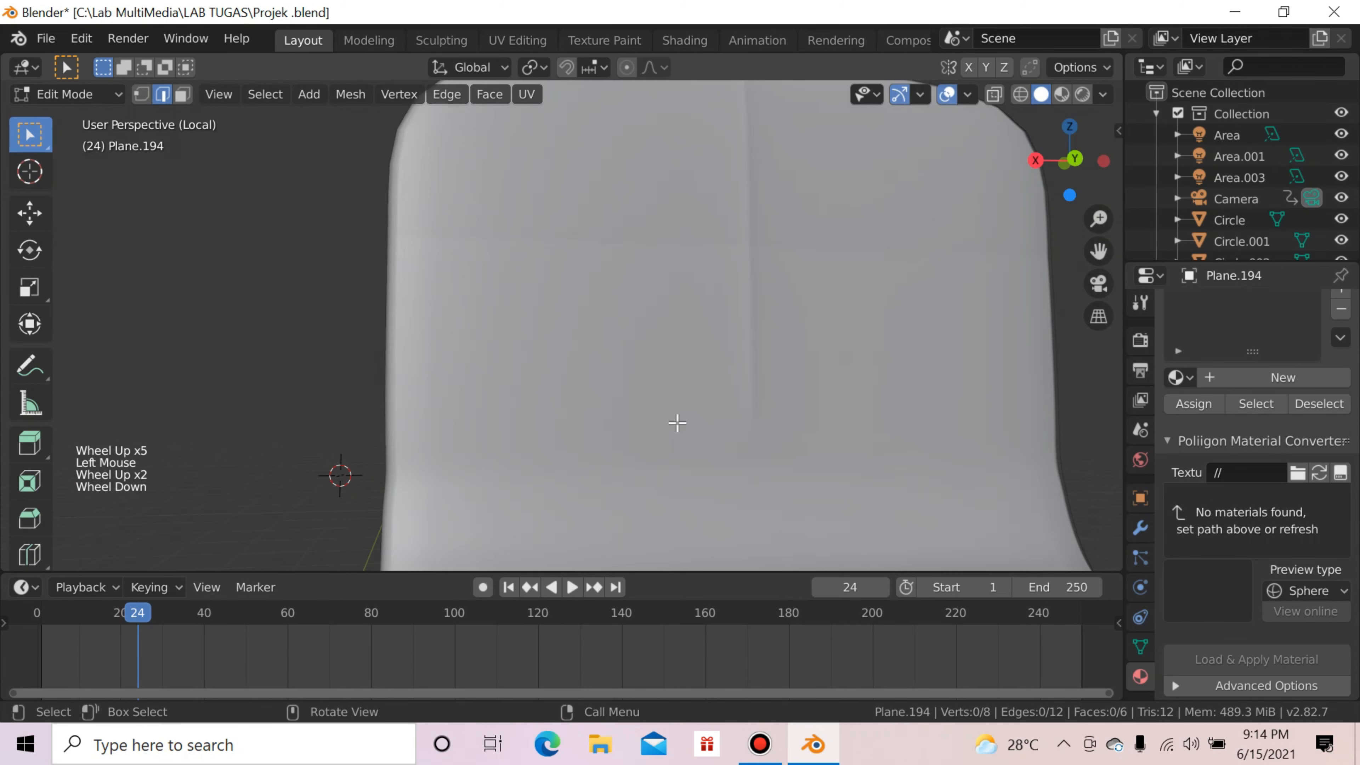
{"action": "scroll", "coordinate": [677, 422], "scroll_direction": "down", "scroll_amount": 1}
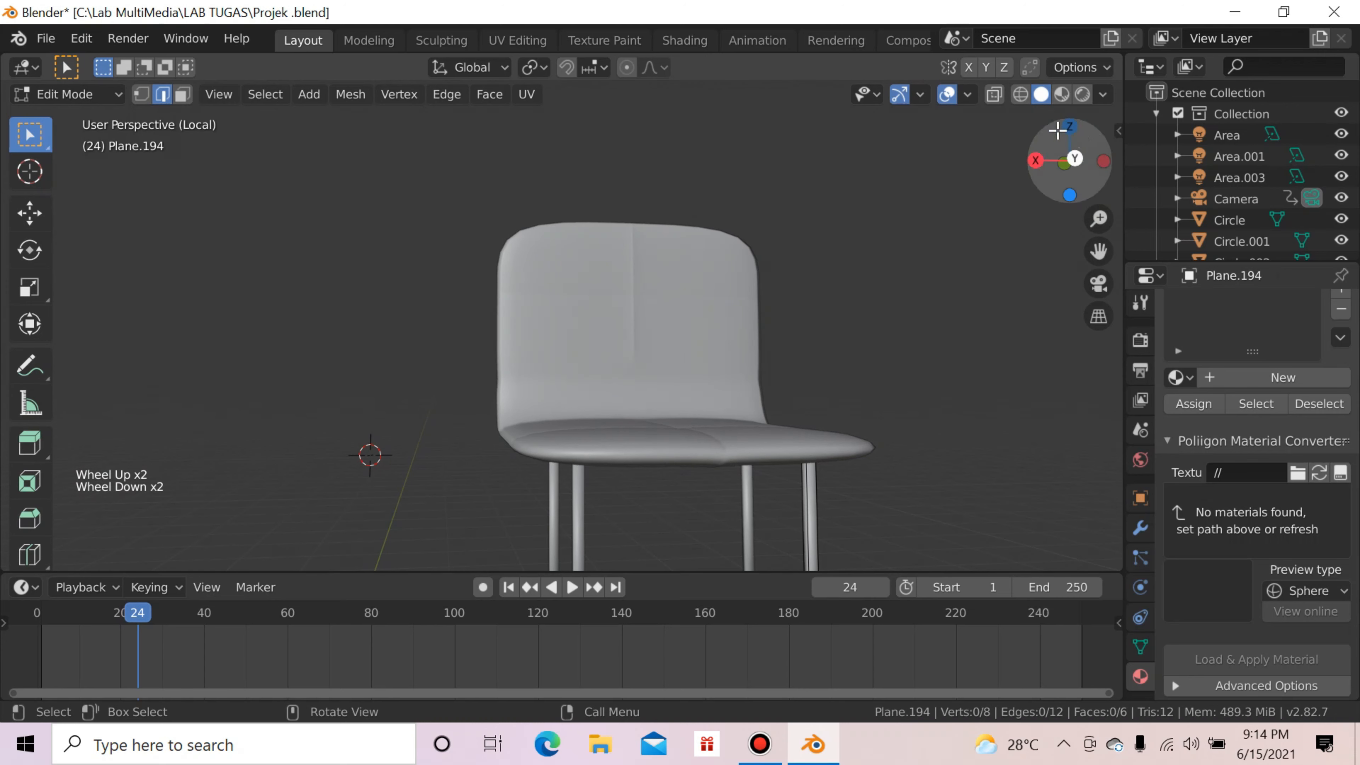
{"action": "left_click", "coordinate": [1023, 100]}
{"action": "left_click", "coordinate": [1041, 94]}
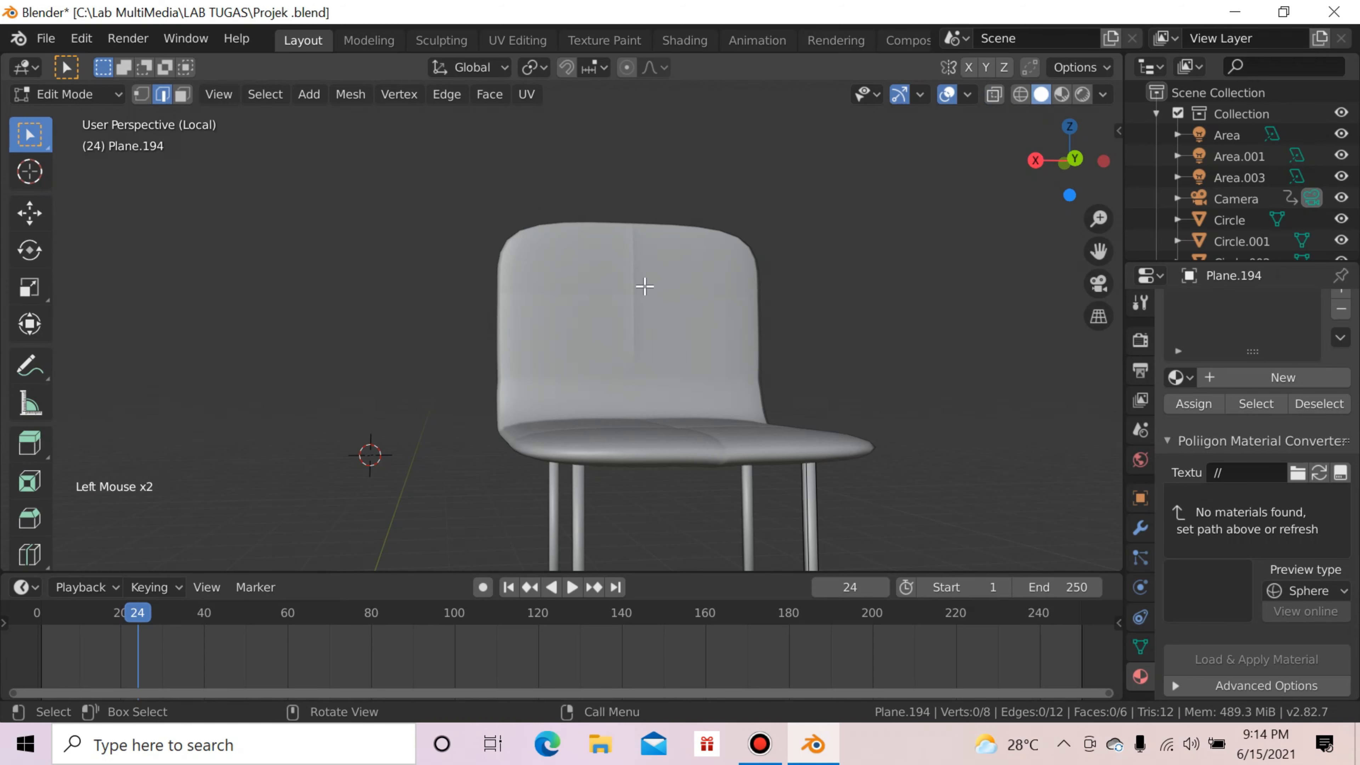
{"action": "key", "text": "Tab"}
{"action": "left_click", "coordinate": [636, 348]}
{"action": "key", "text": "Tab"}
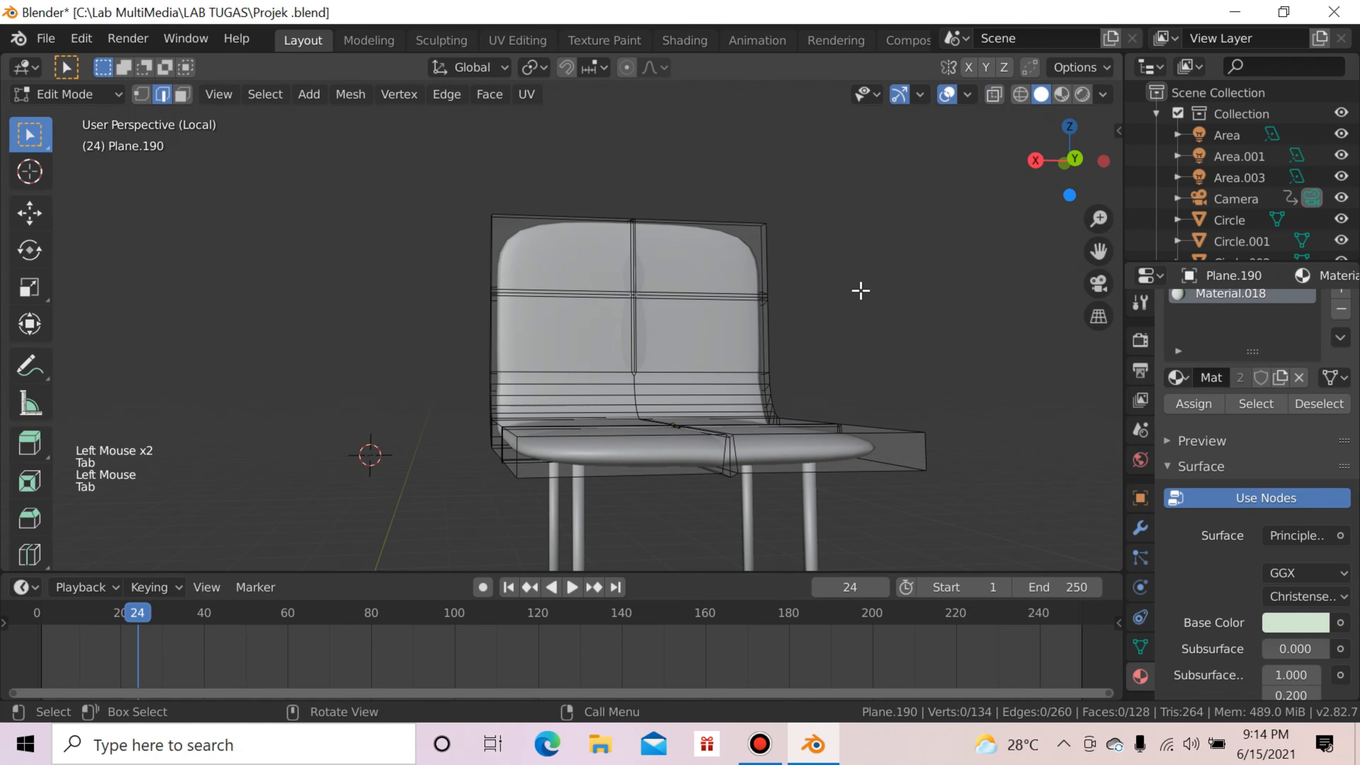
Step: Examine the chair seat's mesh cage and centre seam from below, above, the front and the side
{"action": "left_click_drag", "start_coordinate": [1069, 160], "coordinate": [1069, 160]}
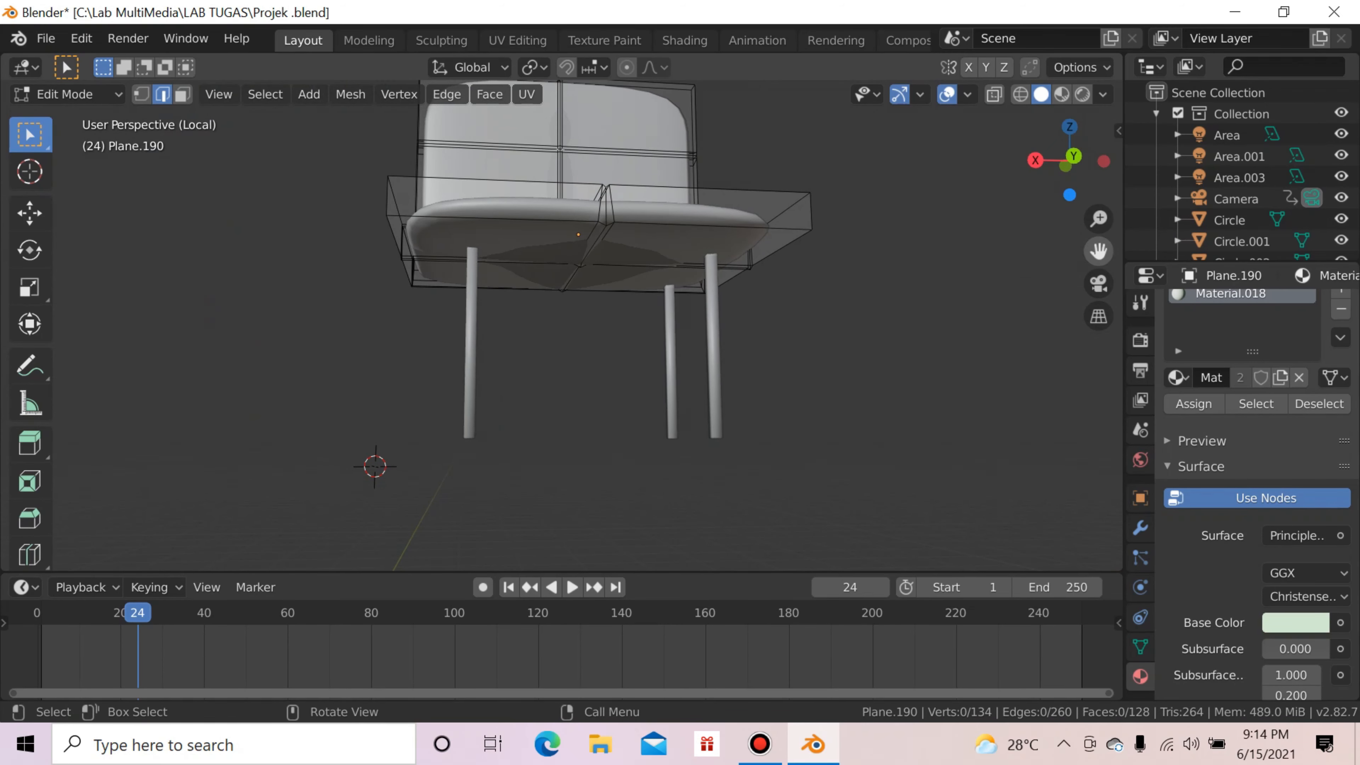
{"action": "left_click_drag", "start_coordinate": [1099, 251], "coordinate": [990, 443]}
{"action": "key", "text": "q"}
{"action": "left_click", "coordinate": [1049, 266]}
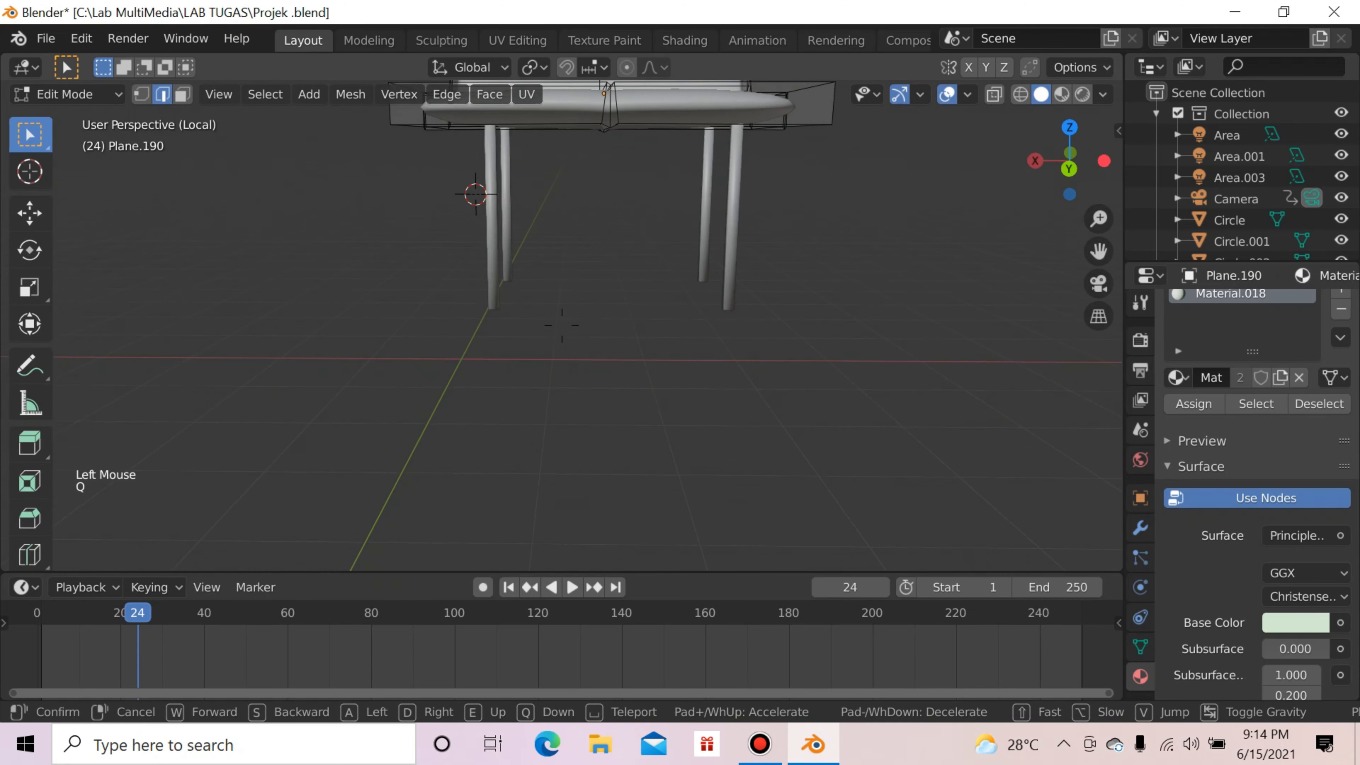
{"action": "key", "text": "w"}
{"action": "key", "text": "s"}
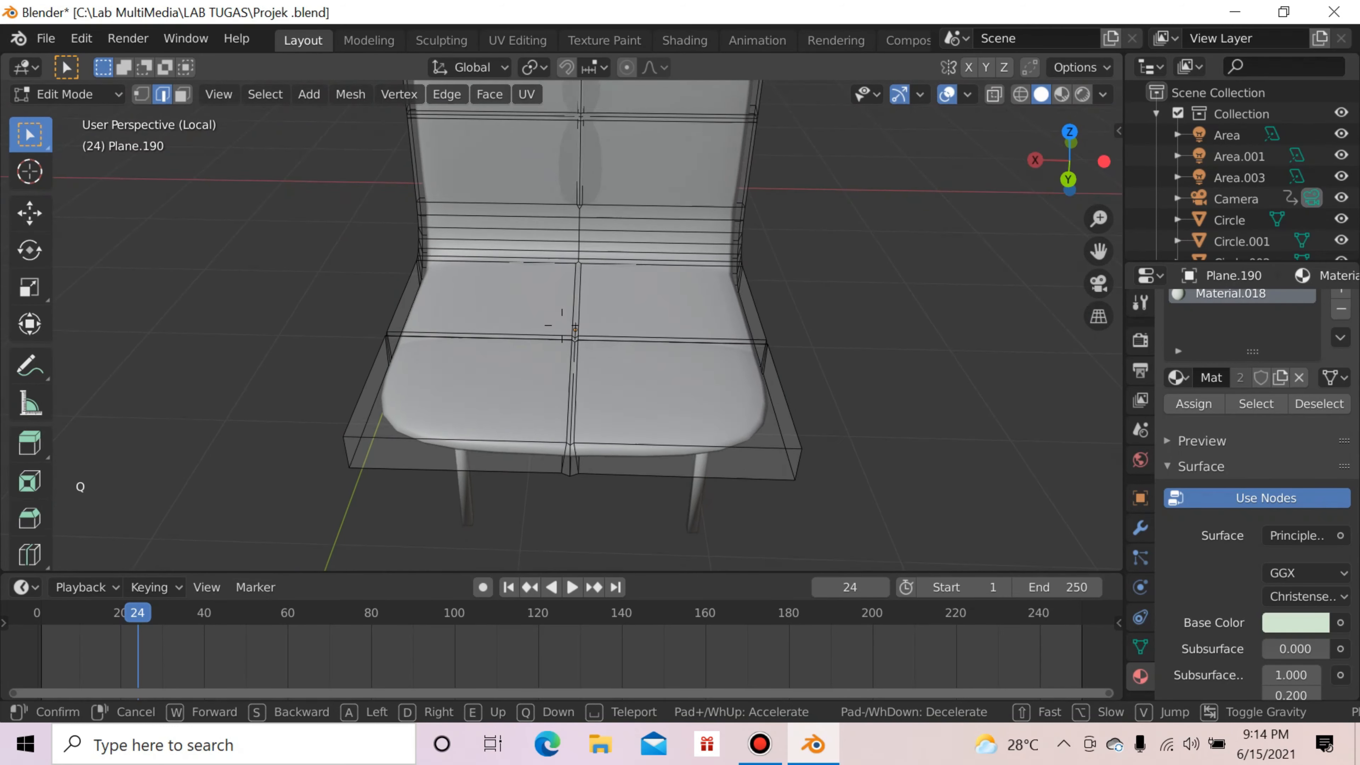
{"action": "key", "text": "w"}
{"action": "key", "text": "s"}
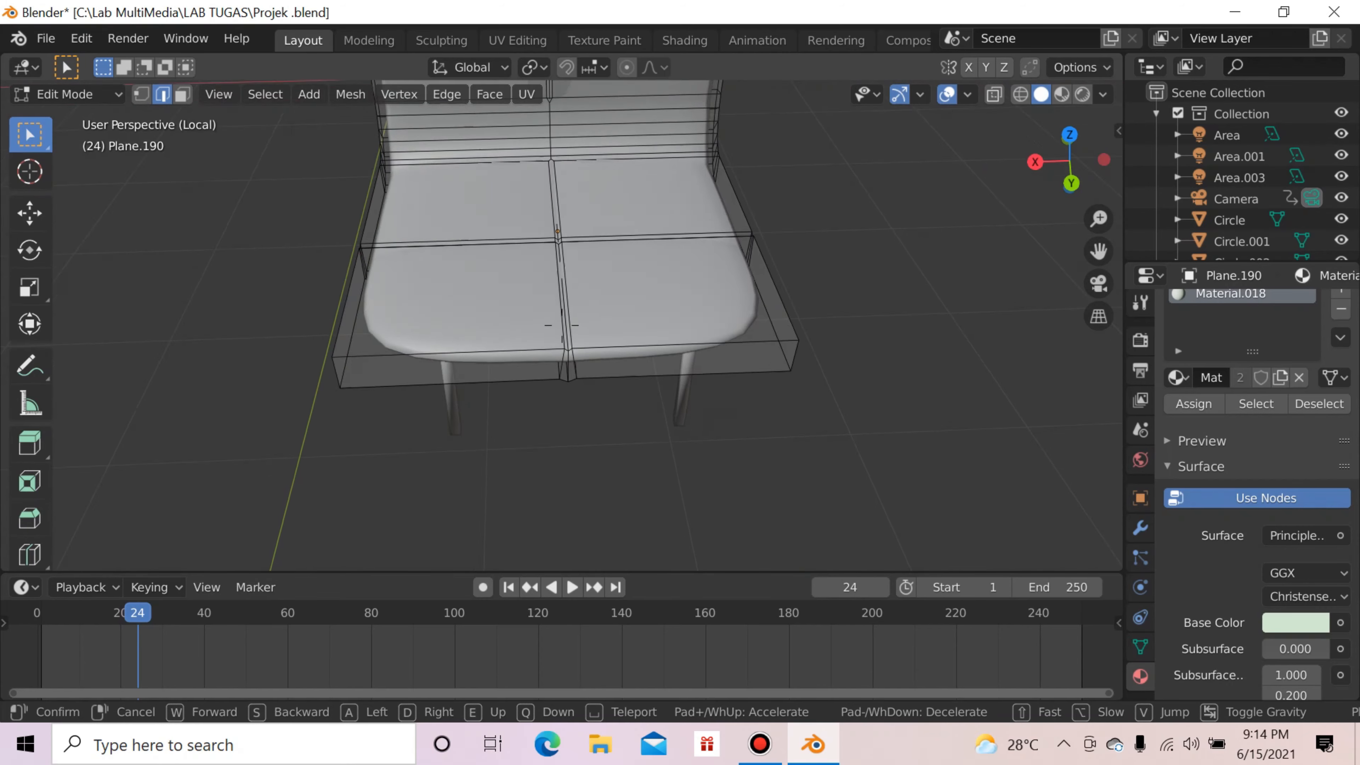
{"action": "key", "text": "w"}
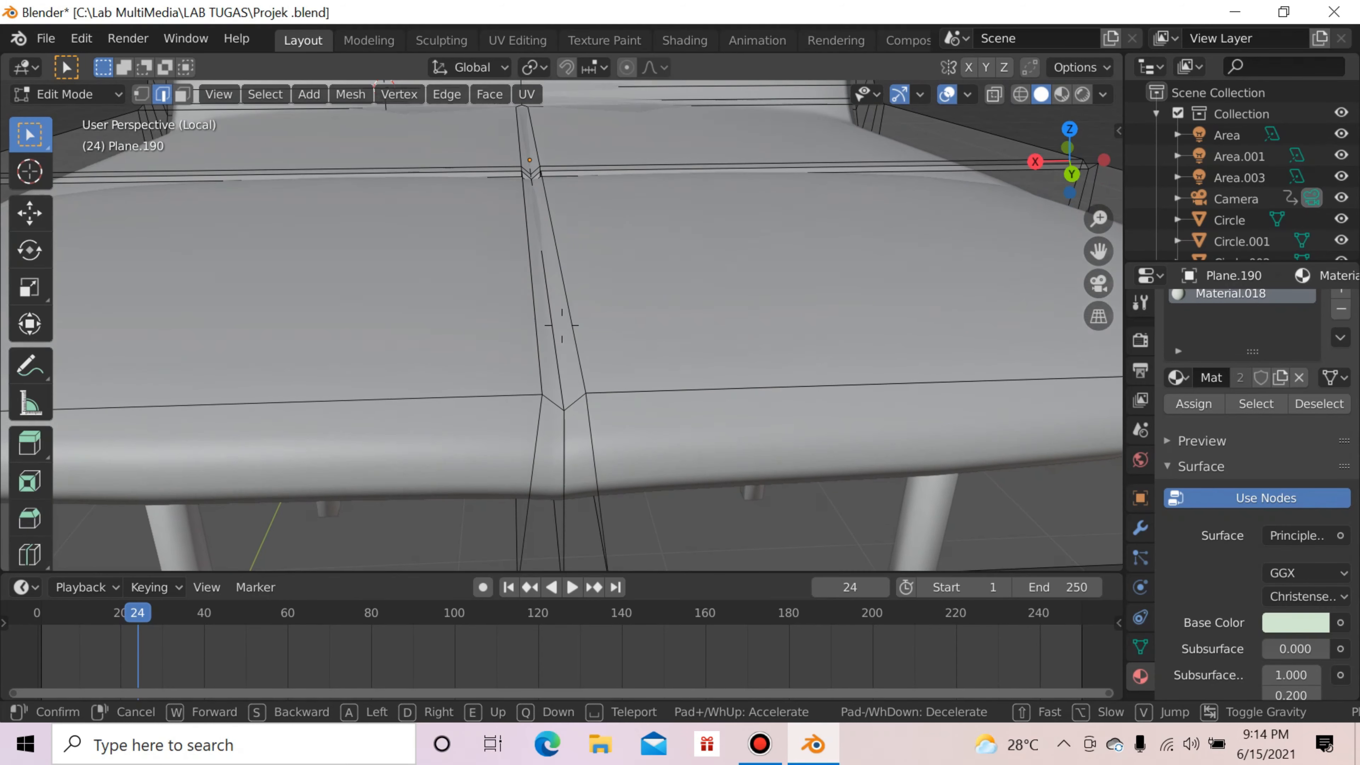
{"action": "key", "text": "s"}
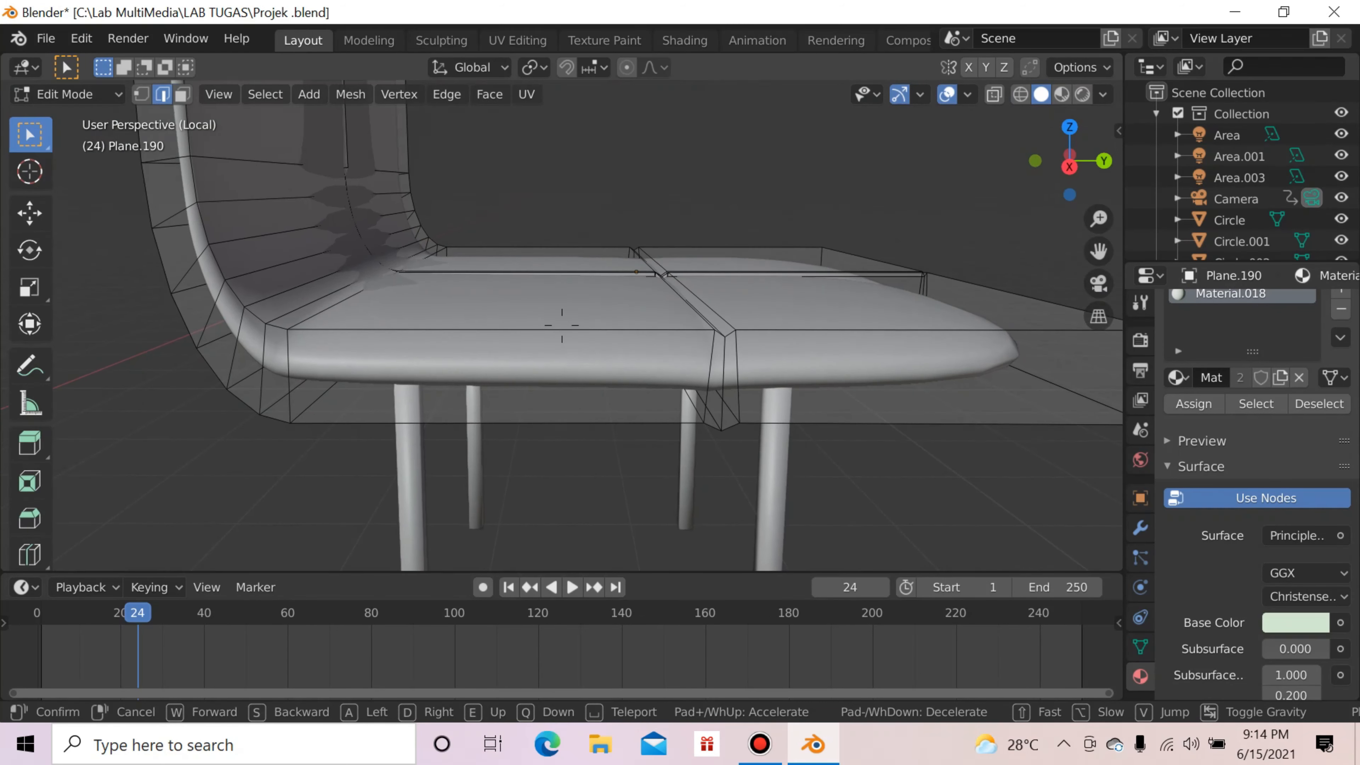
{"action": "key", "text": "s"}
{"action": "key", "text": "d"}
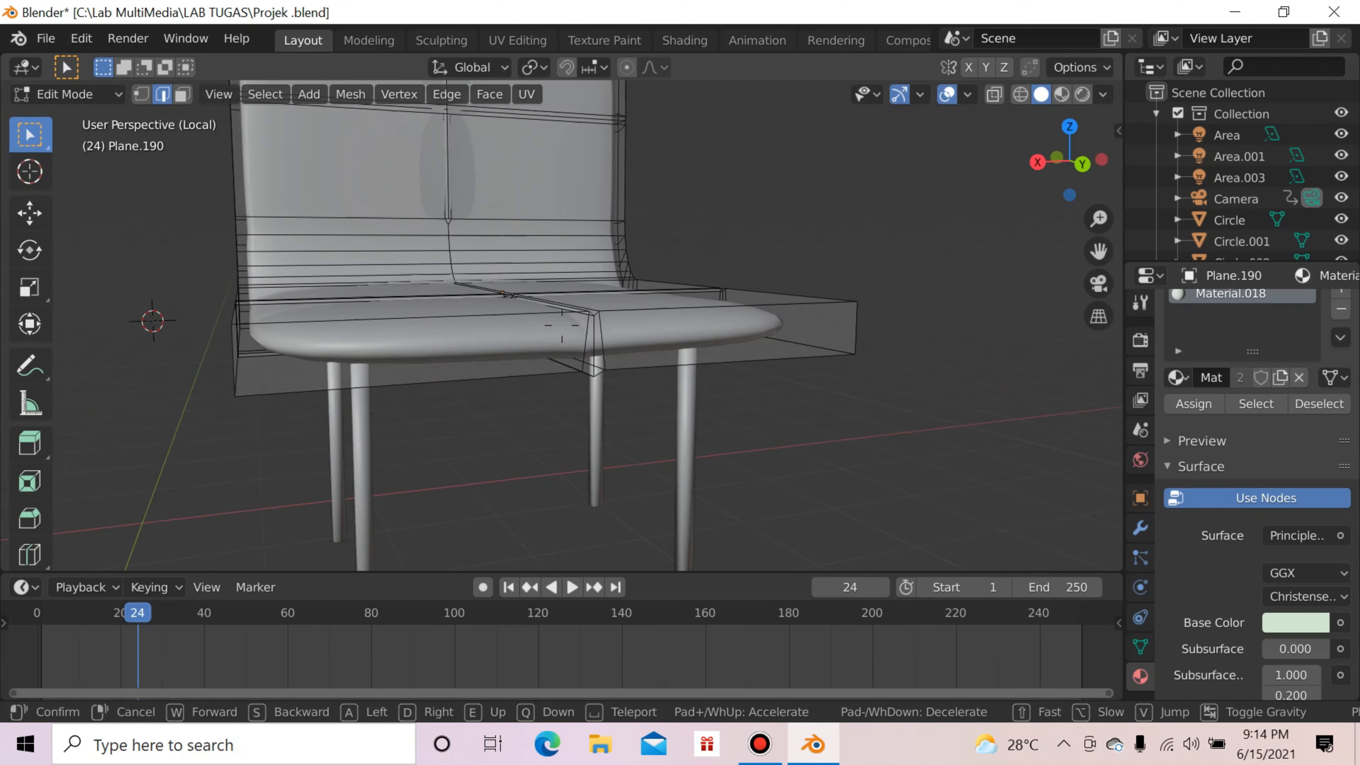
Step: Examine the chair seat's front edge, its mesh cage and the four legs from the front, side and close up
{"action": "key", "text": "w"}
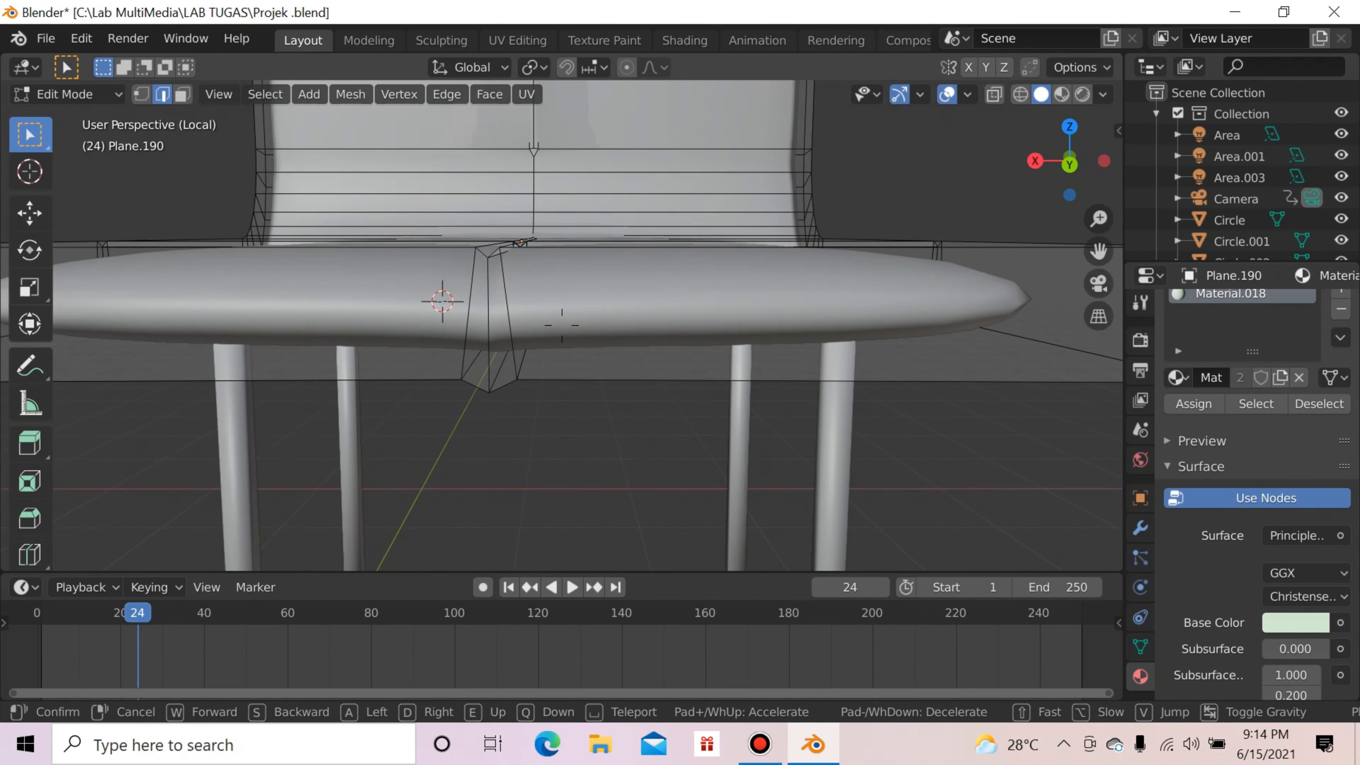
{"action": "key", "text": "d"}
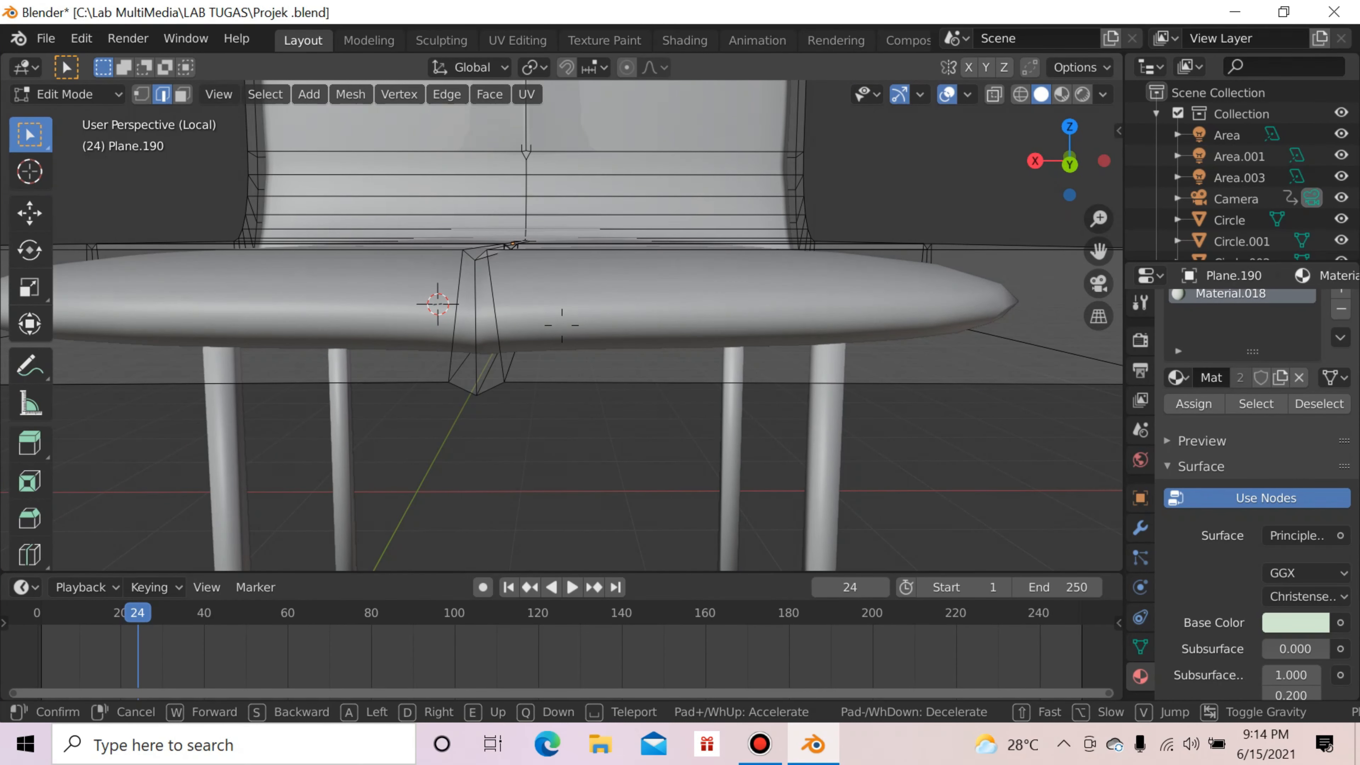
{"action": "key", "text": "s"}
{"action": "key", "text": "w"}
{"action": "key", "text": "a"}
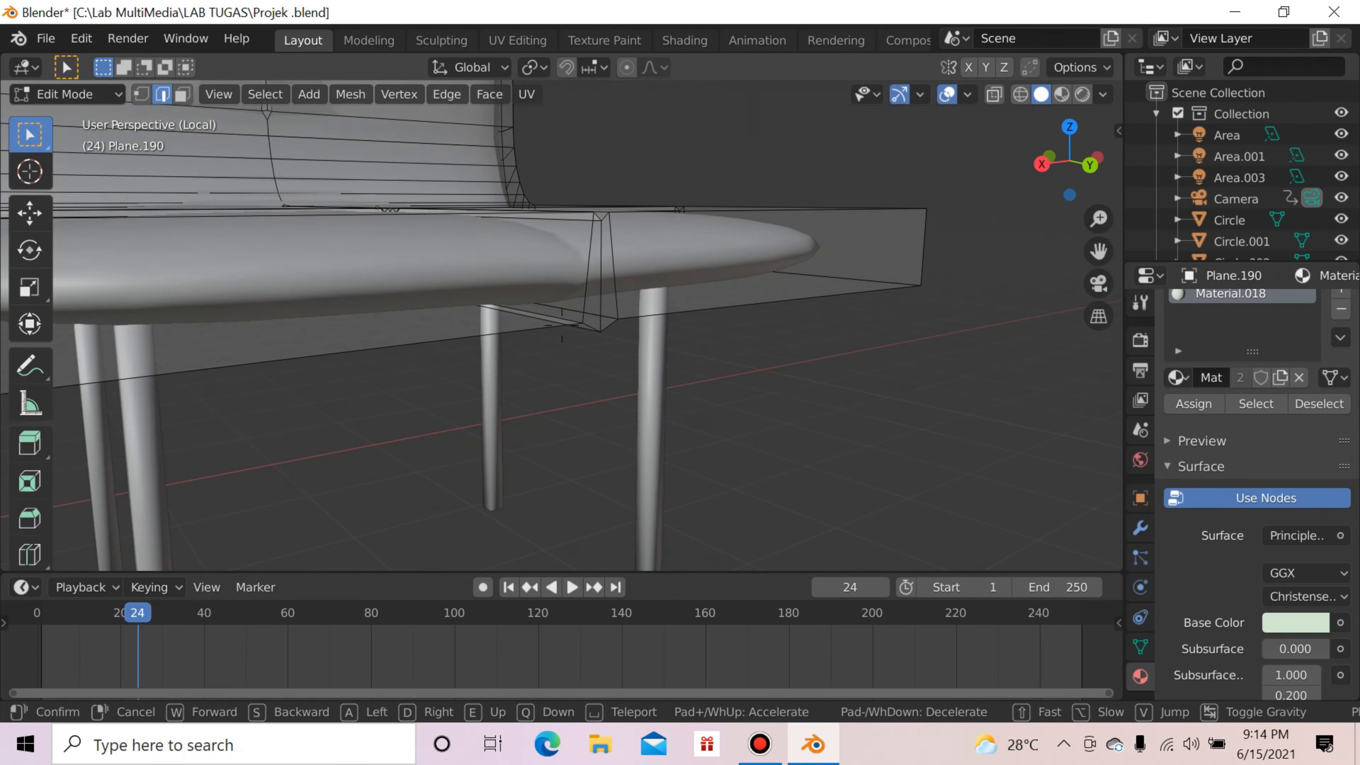
{"action": "key", "text": "a"}
{"action": "key", "text": "w"}
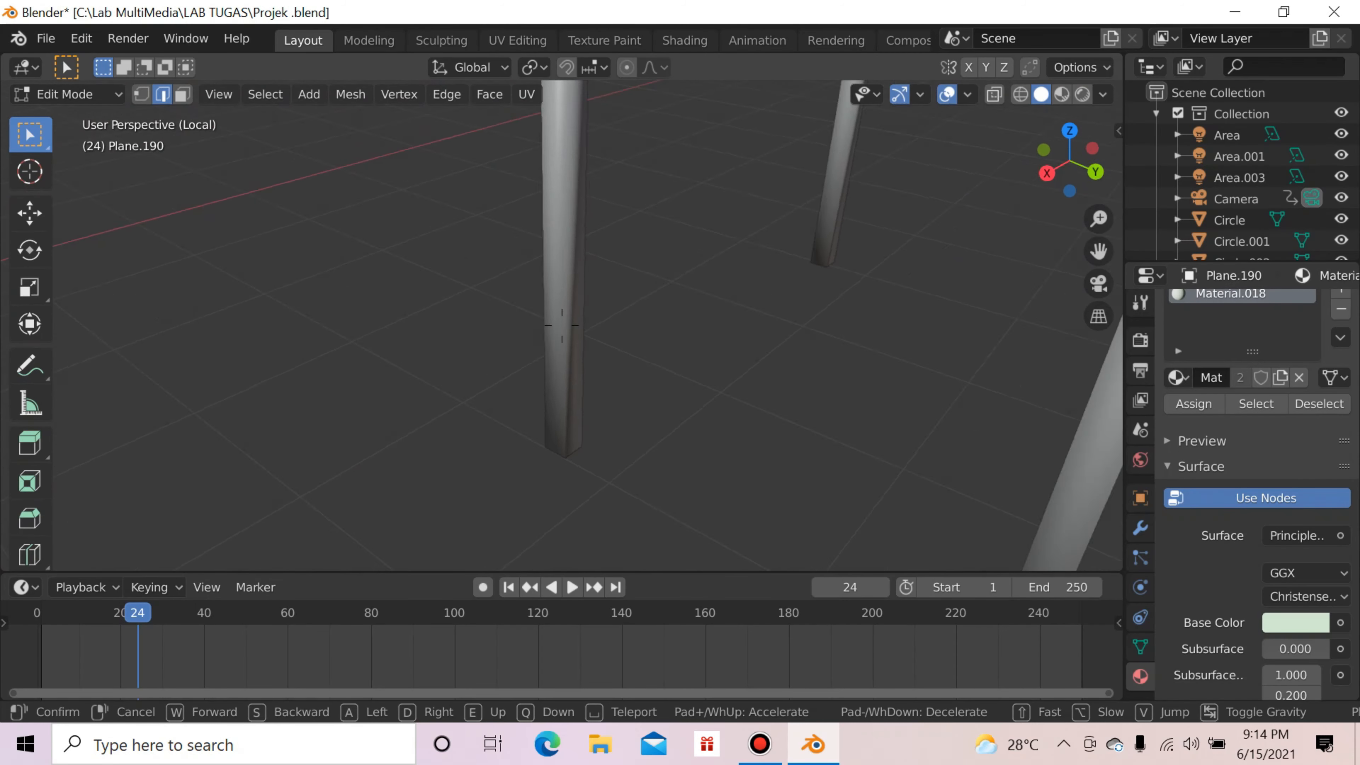
{"action": "key", "text": "s"}
{"action": "key", "text": "a"}
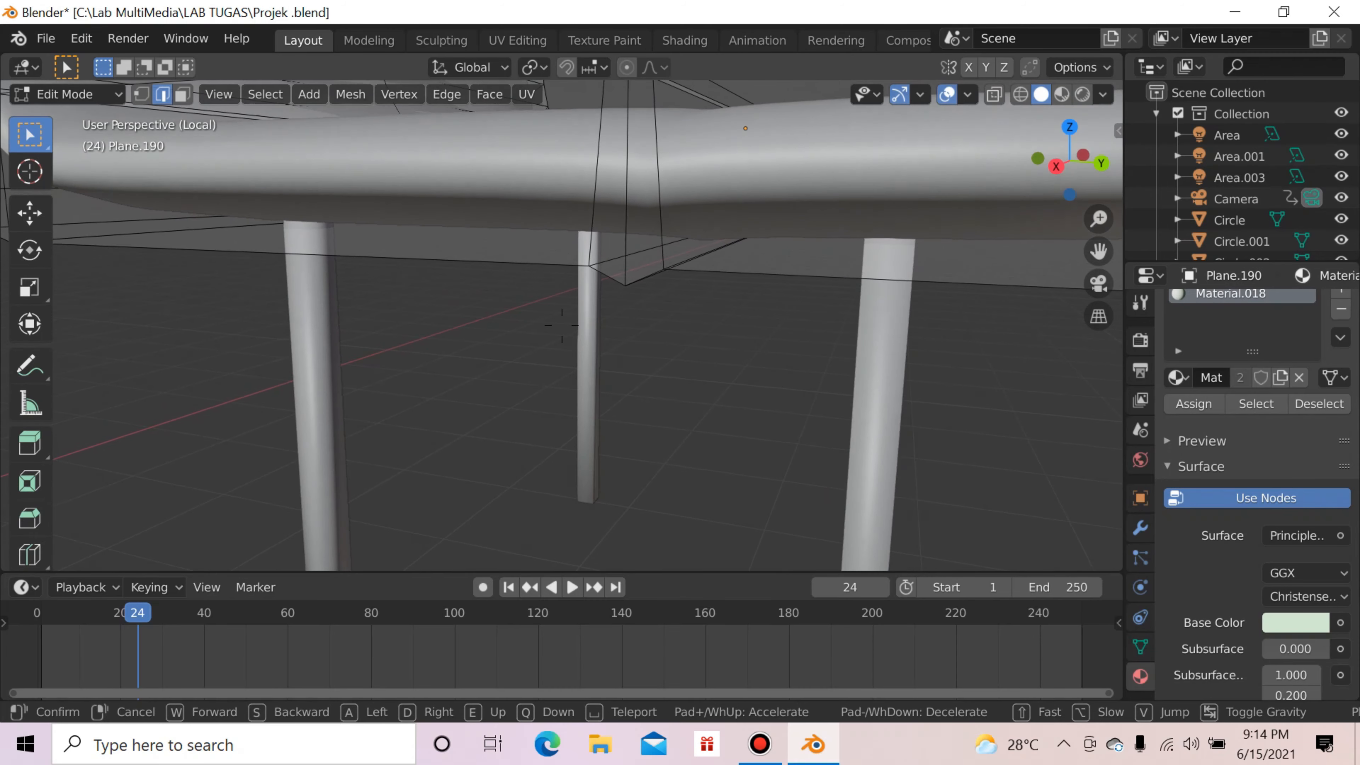
{"action": "key", "text": "s"}
{"action": "key", "text": "a"}
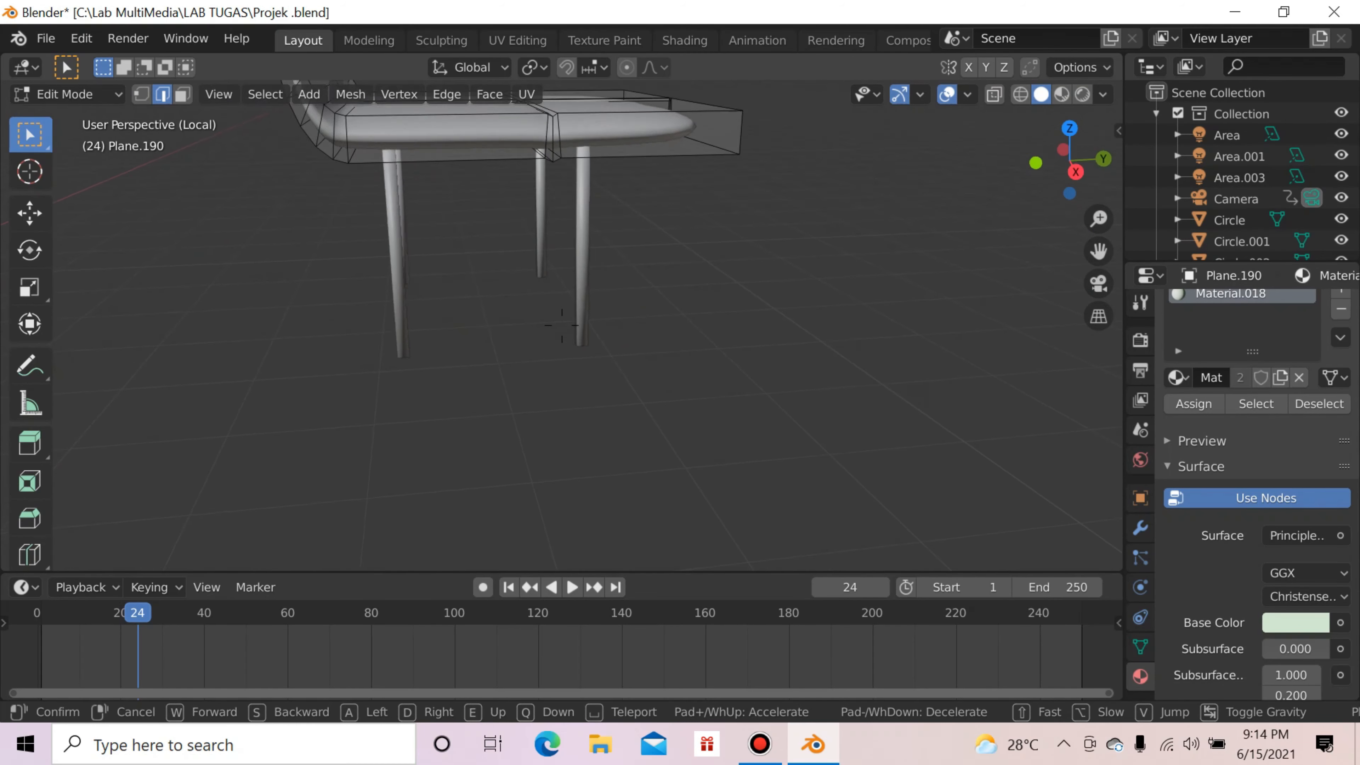
Step: Examine the underside of the seat and the backrest's mesh cage, ending on a front view of the chair
{"action": "key", "text": "w"}
{"action": "key", "text": "a"}
{"action": "key", "text": "s"}
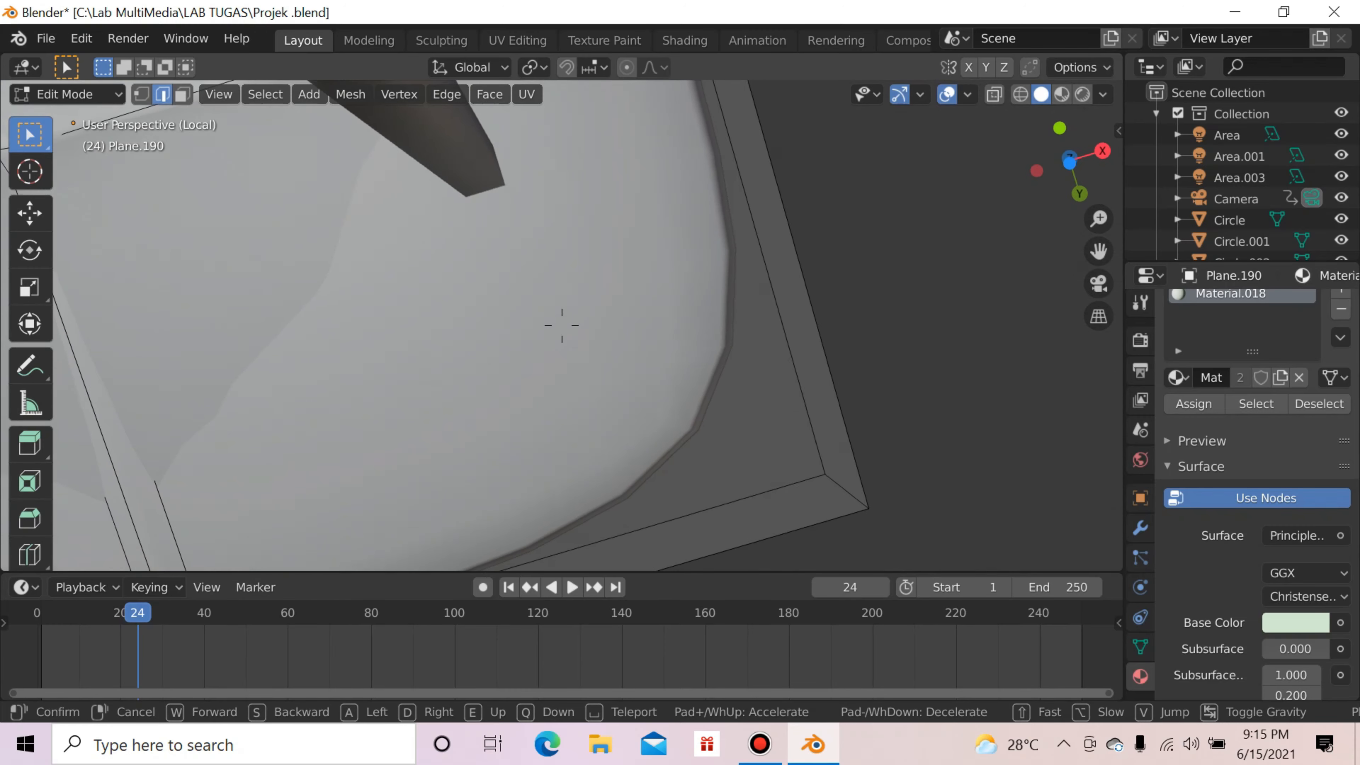
{"action": "key", "text": "s"}
{"action": "key", "text": "s"}
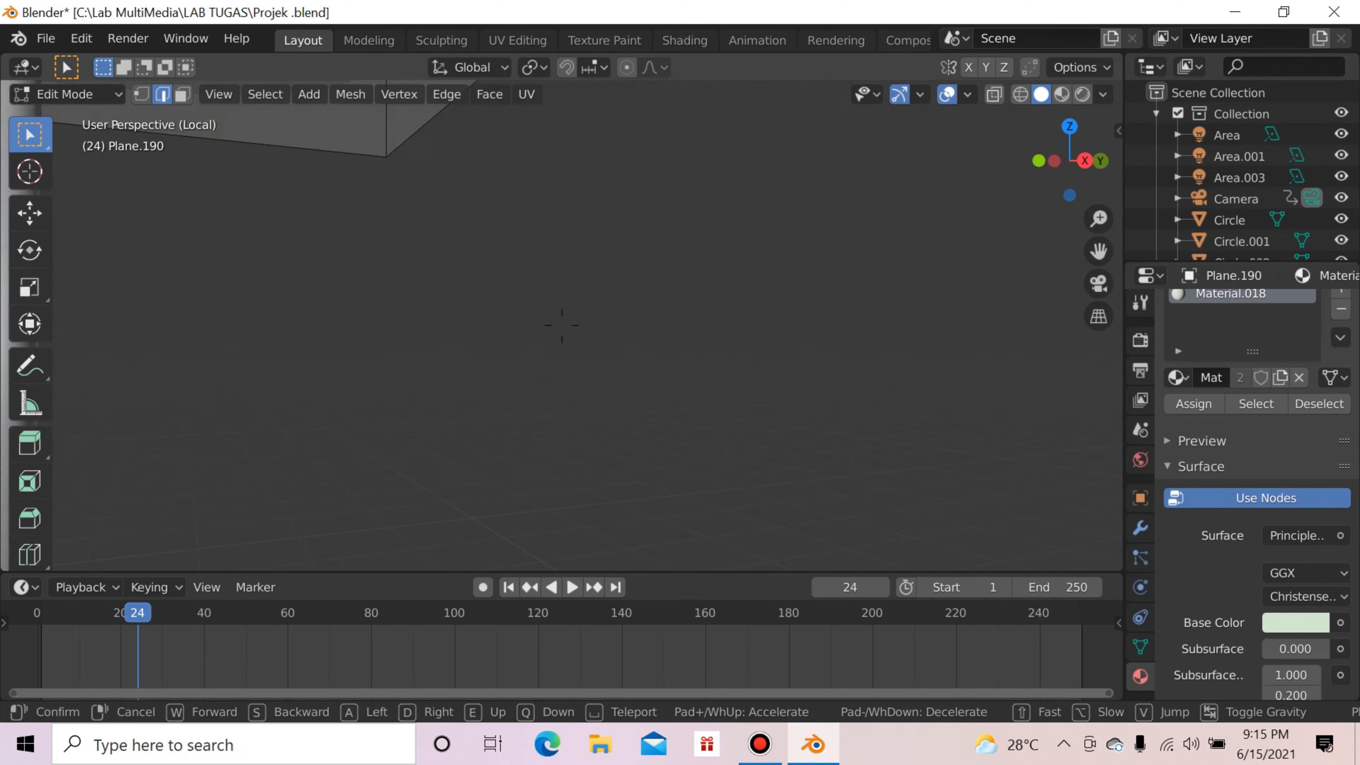
{"action": "key", "text": "e"}
{"action": "key", "text": "s"}
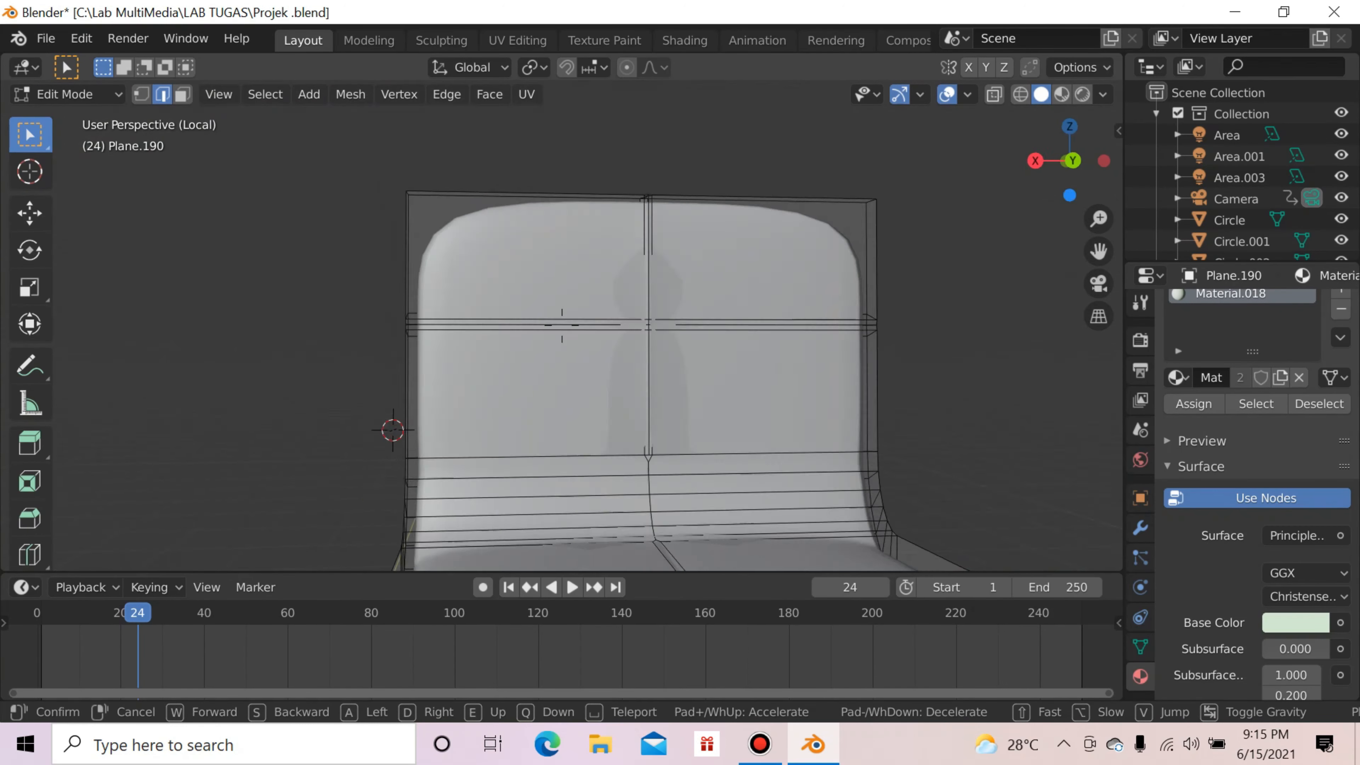
{"action": "key", "text": "w"}
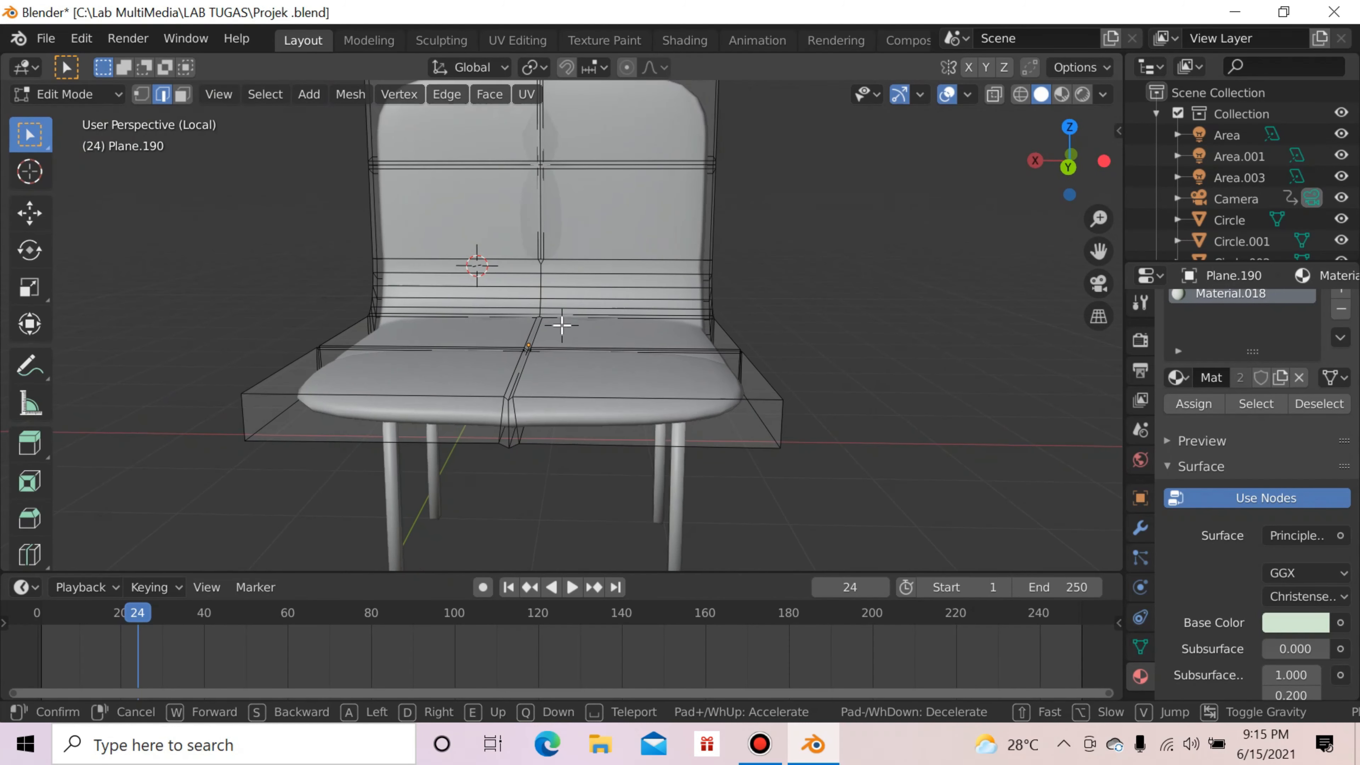
{"action": "left_click", "coordinate": [562, 326]}
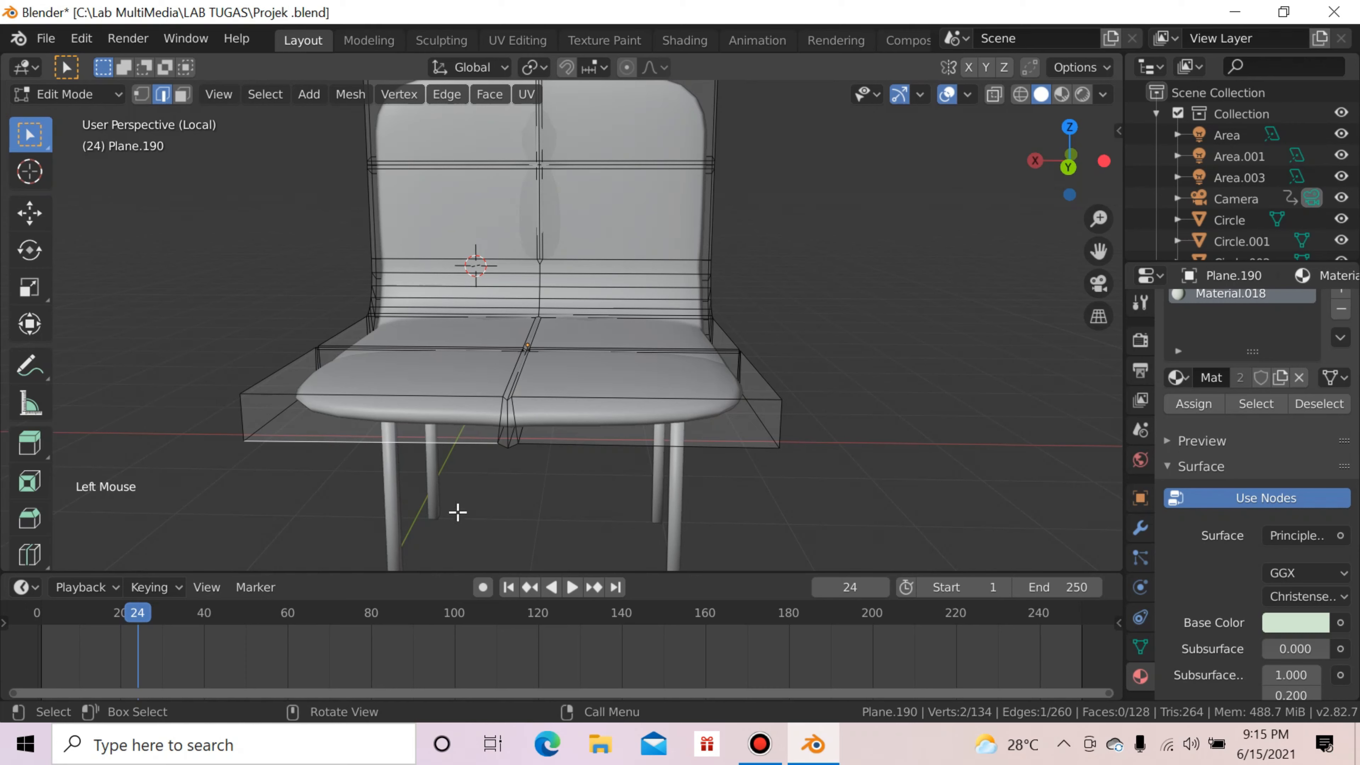
Step: Show the chair's subdivision modifier and try a viewport subdivision level of 5 before restoring it to 2
{"action": "key", "text": "Tab"}
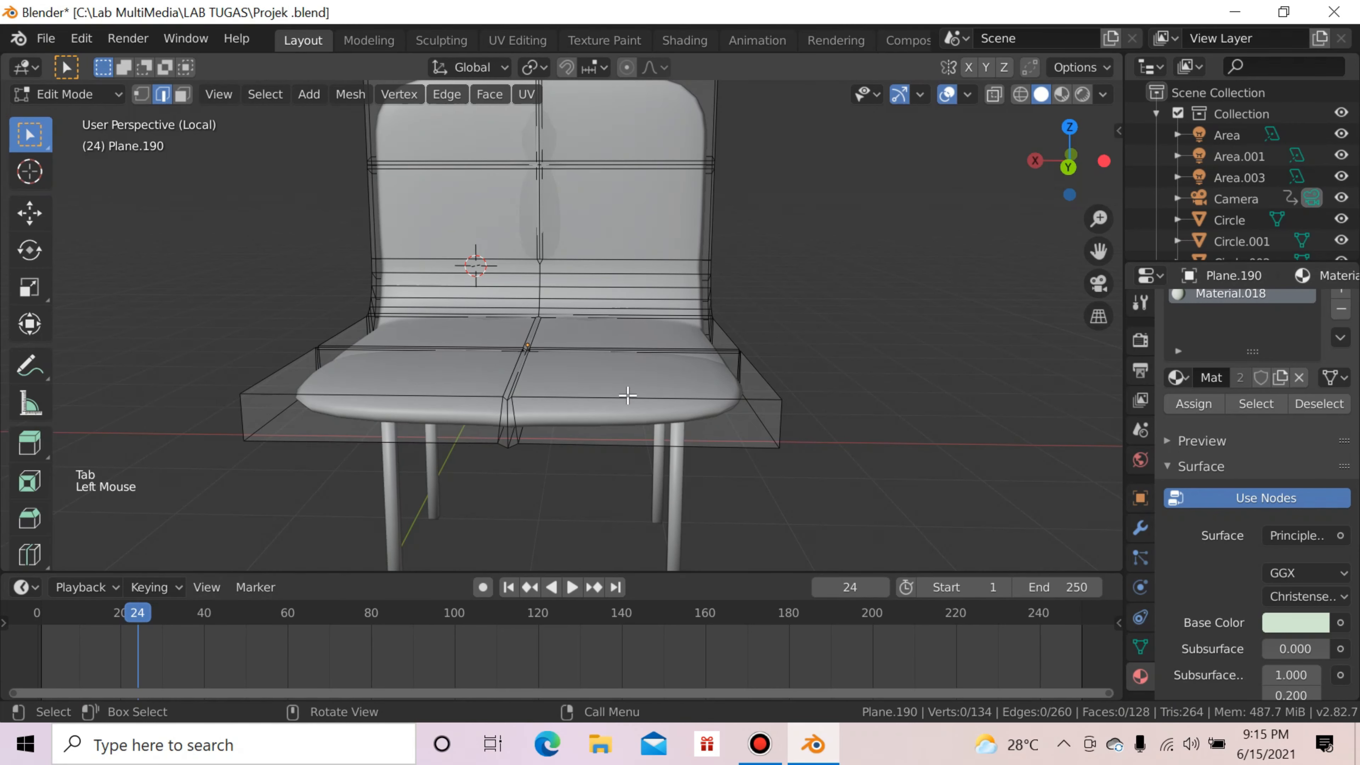
{"action": "left_click", "coordinate": [1141, 529]}
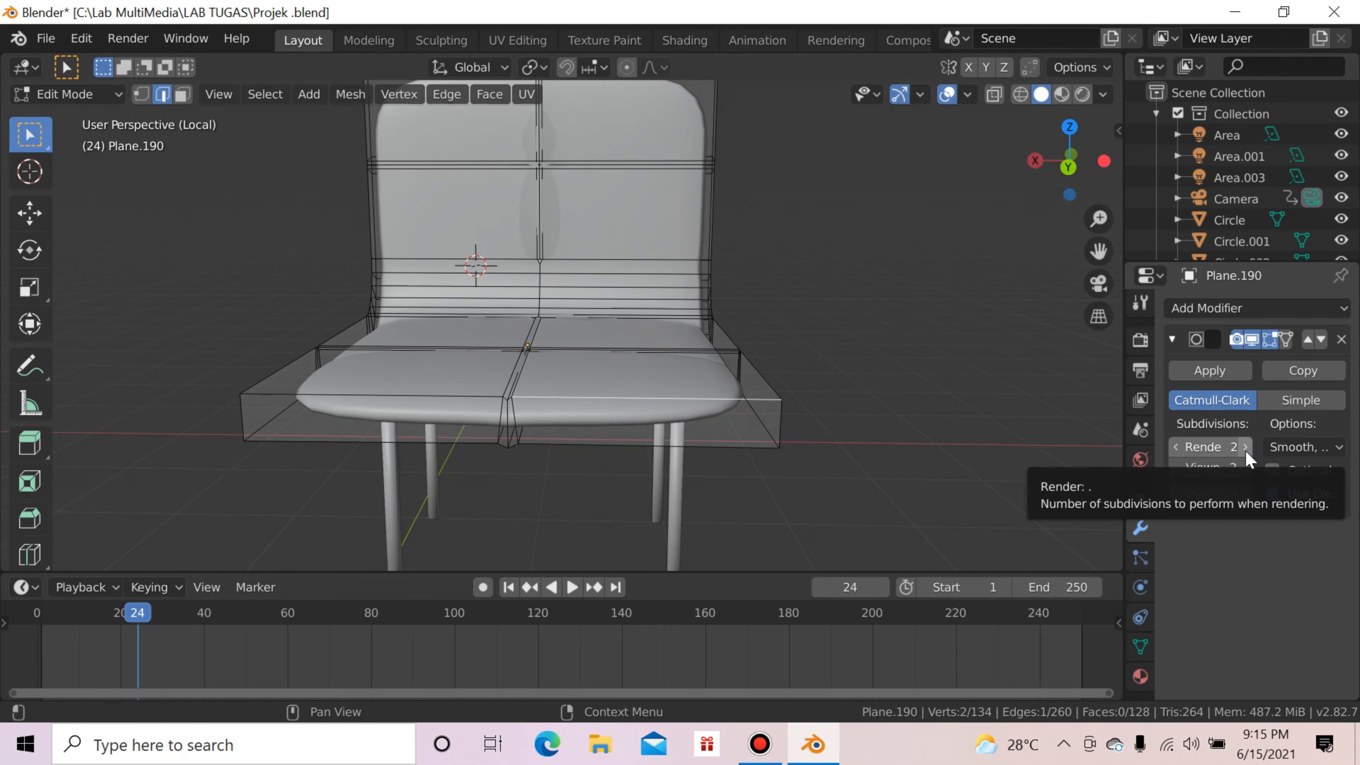
{"action": "left_click", "coordinate": [1244, 468]}
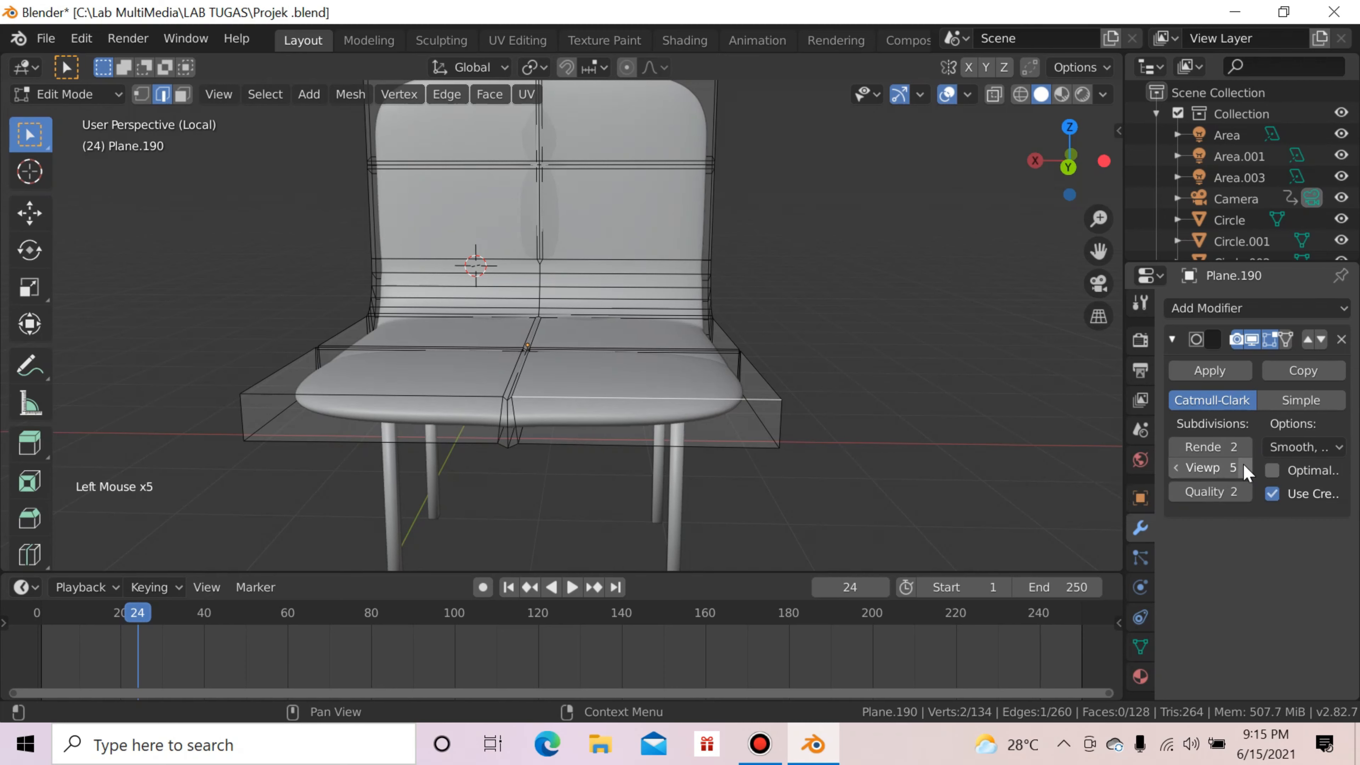
{"action": "double_click", "coordinate": [1176, 468]}
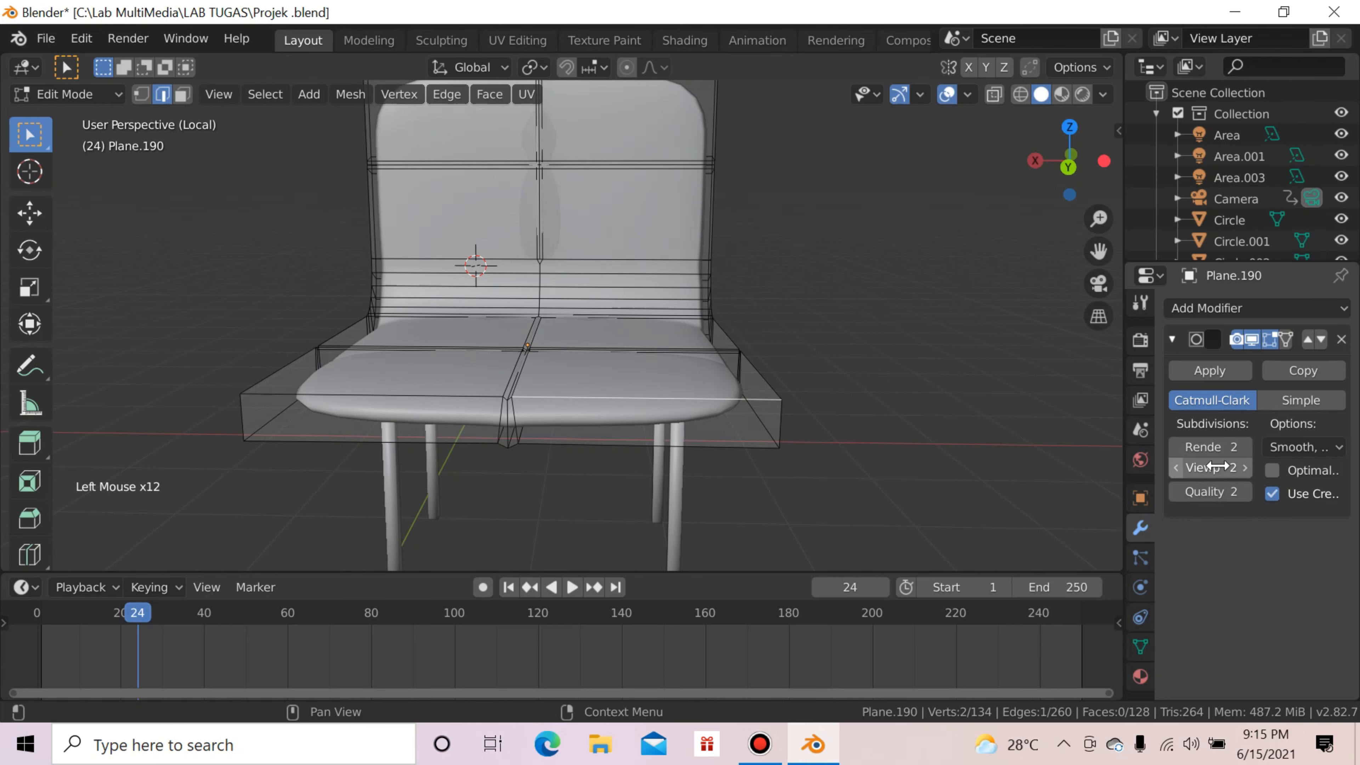
Step: Try a render subdivision level of 5 on the chair's modifier and return it to 2
{"action": "left_click", "coordinate": [1244, 449]}
{"action": "left_click", "coordinate": [1243, 447]}
{"action": "left_click", "coordinate": [1243, 447]}
{"action": "left_click", "coordinate": [1243, 447]}
{"action": "left_click", "coordinate": [1243, 447]}
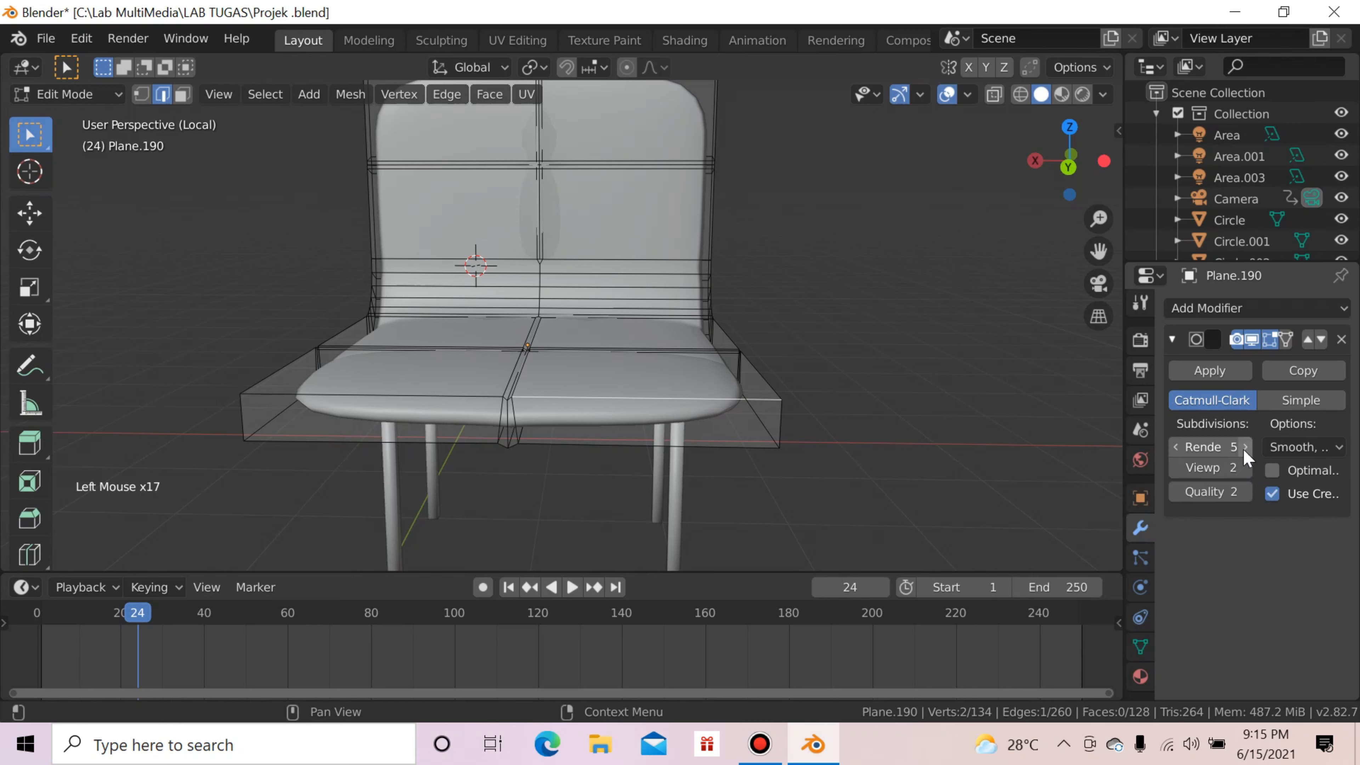
{"action": "left_click", "coordinate": [1176, 447]}
{"action": "left_click", "coordinate": [1176, 447]}
{"action": "left_click", "coordinate": [1176, 447]}
{"action": "left_click", "coordinate": [1177, 448]}
{"action": "left_click", "coordinate": [1177, 448]}
{"action": "left_click", "coordinate": [1177, 448]}
{"action": "left_click", "coordinate": [1243, 448]}
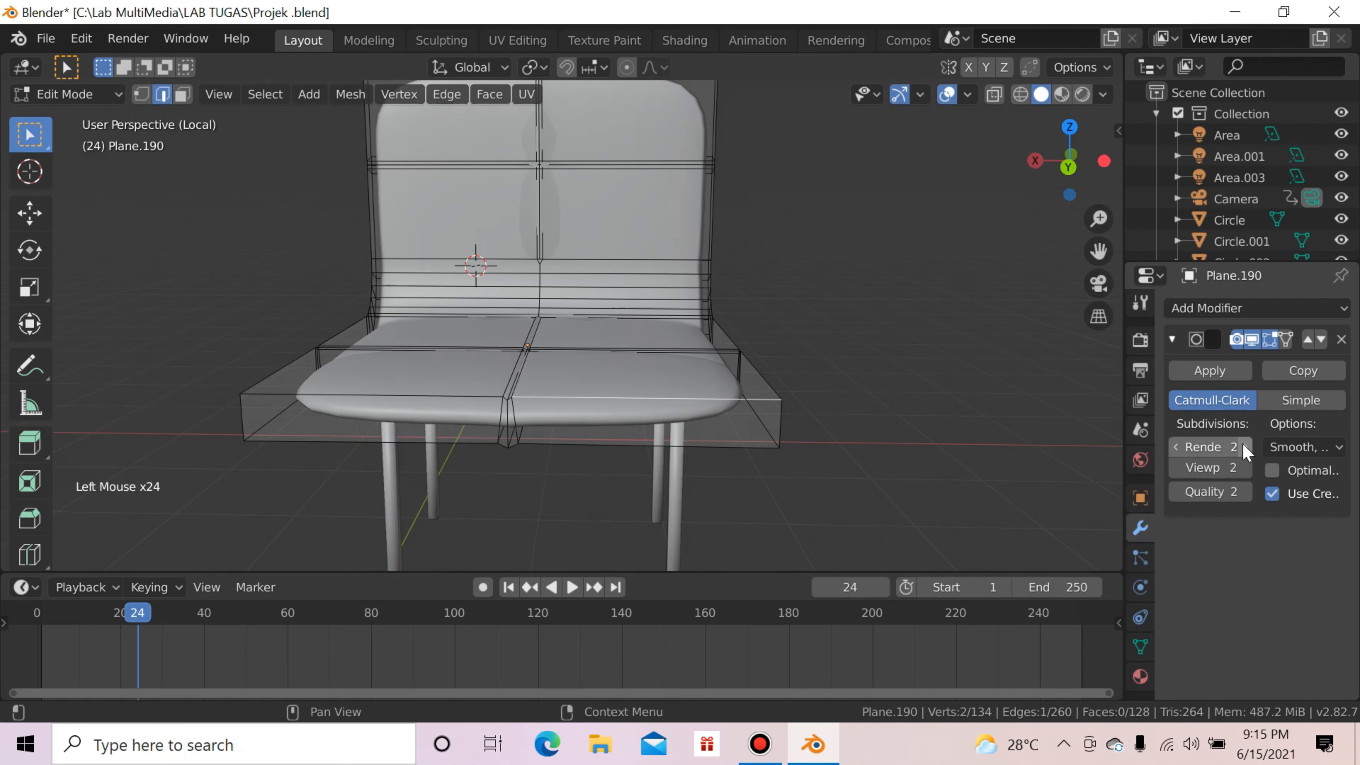
Step: Try to apply the subdivision modifier in Edit Mode and return the chair to Object Mode
{"action": "left_click", "coordinate": [1190, 370]}
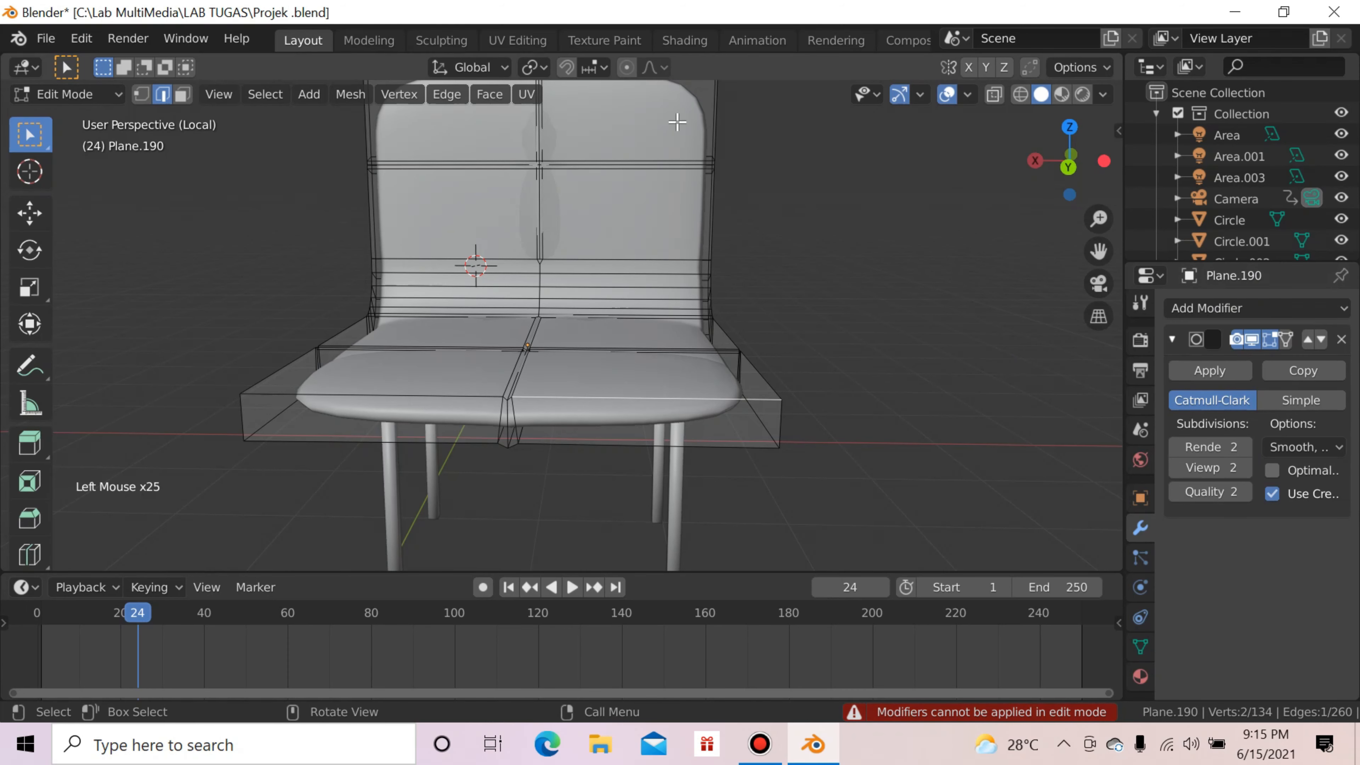
{"action": "right_click", "coordinate": [649, 213]}
{"action": "left_click", "coordinate": [646, 210]}
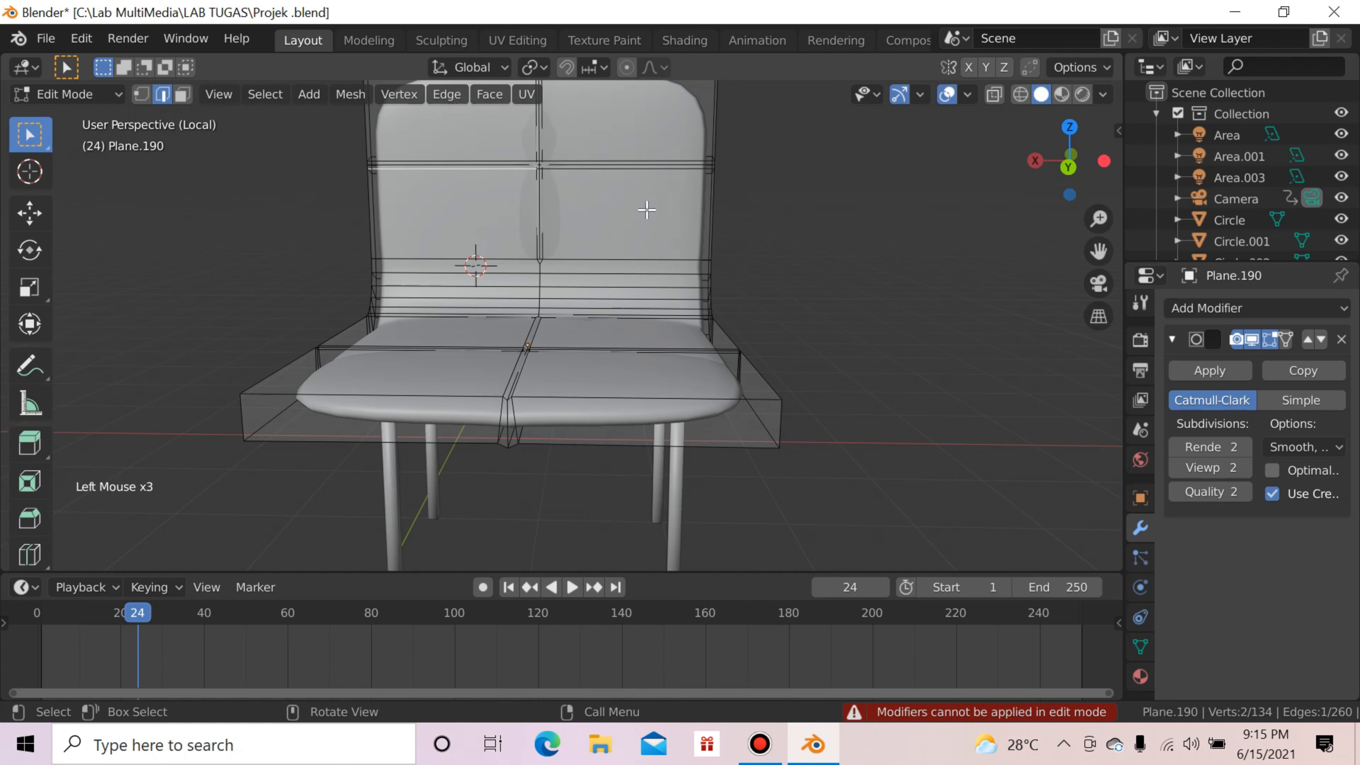
{"action": "key", "text": "Tab"}
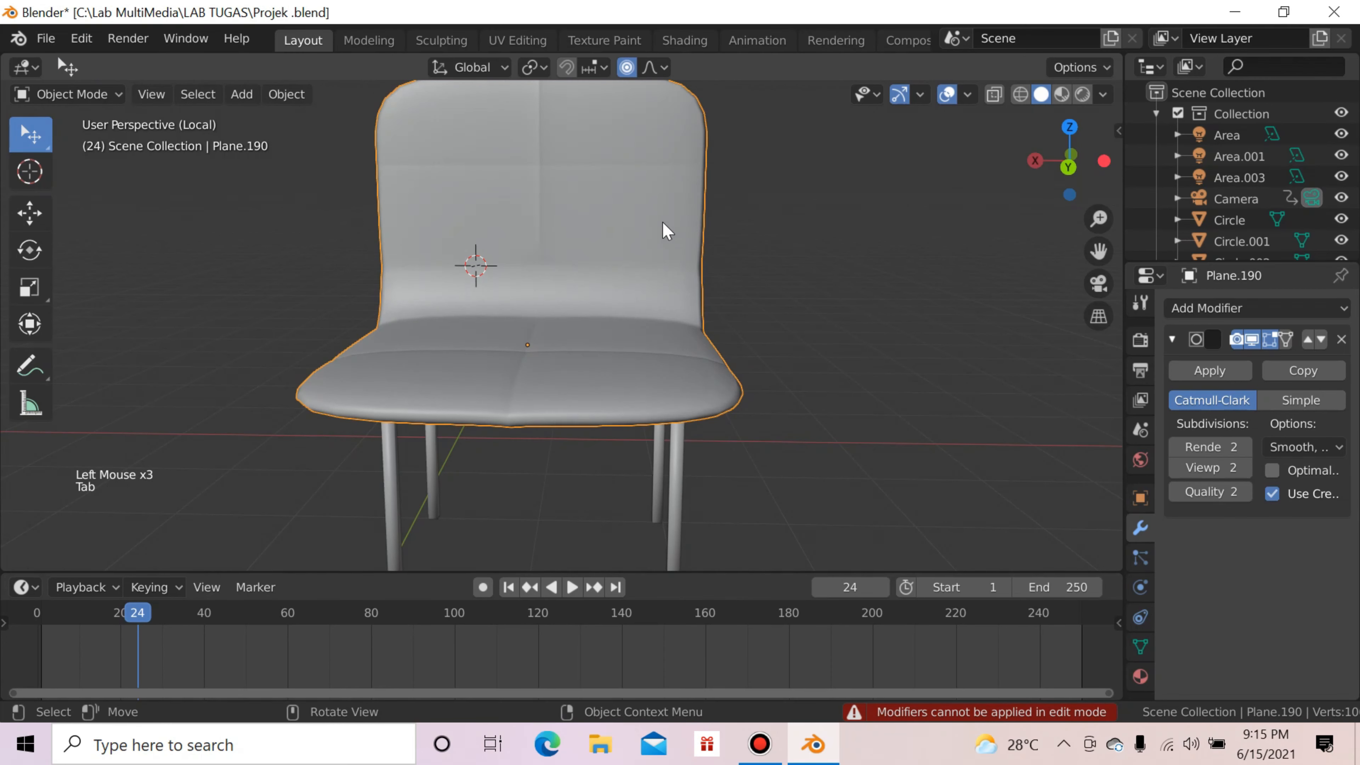
Step: Apply Shade Flat to the chair's seat and backrest and inspect the faceted surface from the side
{"action": "right_click", "coordinate": [662, 222]}
{"action": "left_click", "coordinate": [675, 244]}
{"action": "scroll", "coordinate": [792, 209], "scroll_direction": "up", "scroll_amount": 3}
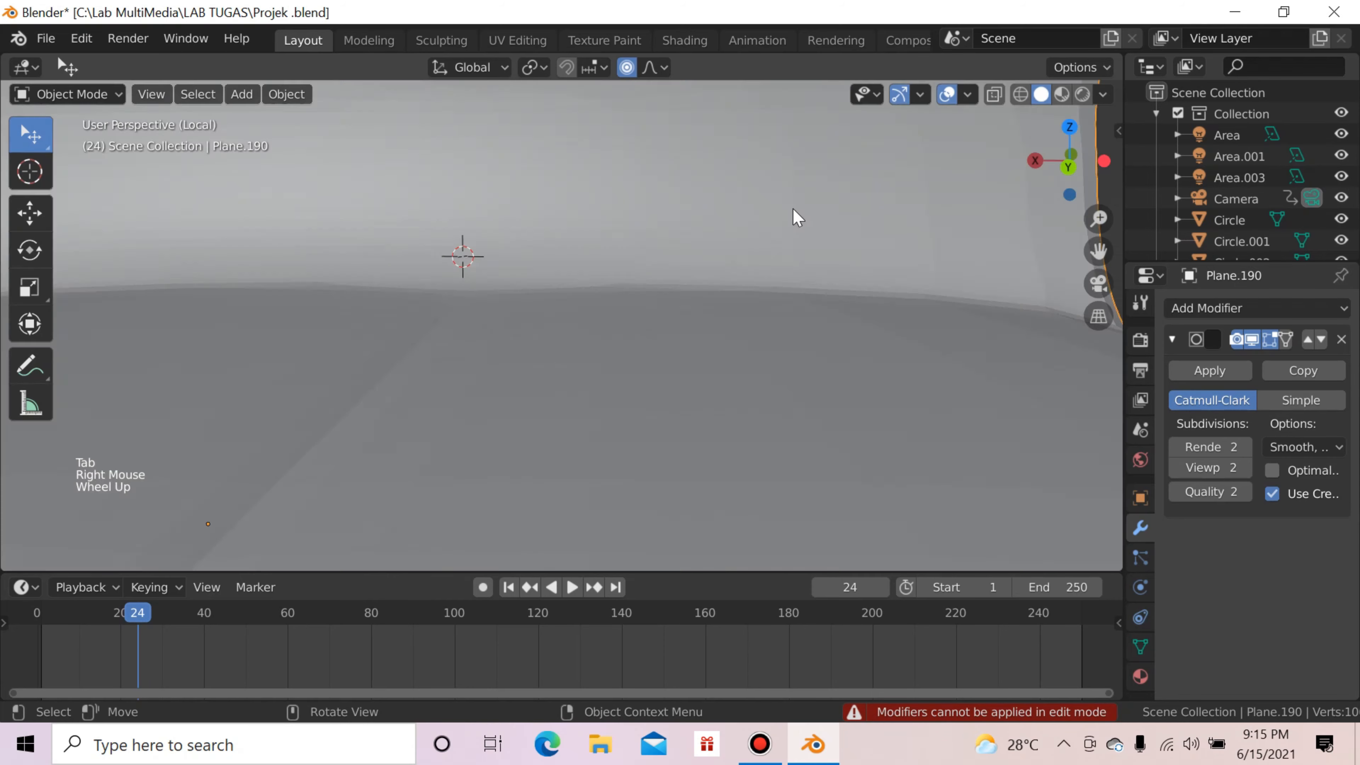
{"action": "scroll", "coordinate": [792, 208], "scroll_direction": "down", "scroll_amount": 3}
{"action": "left_click_drag", "start_coordinate": [1058, 187], "coordinate": [950, 199]}
{"action": "key", "text": "shift+grave"}
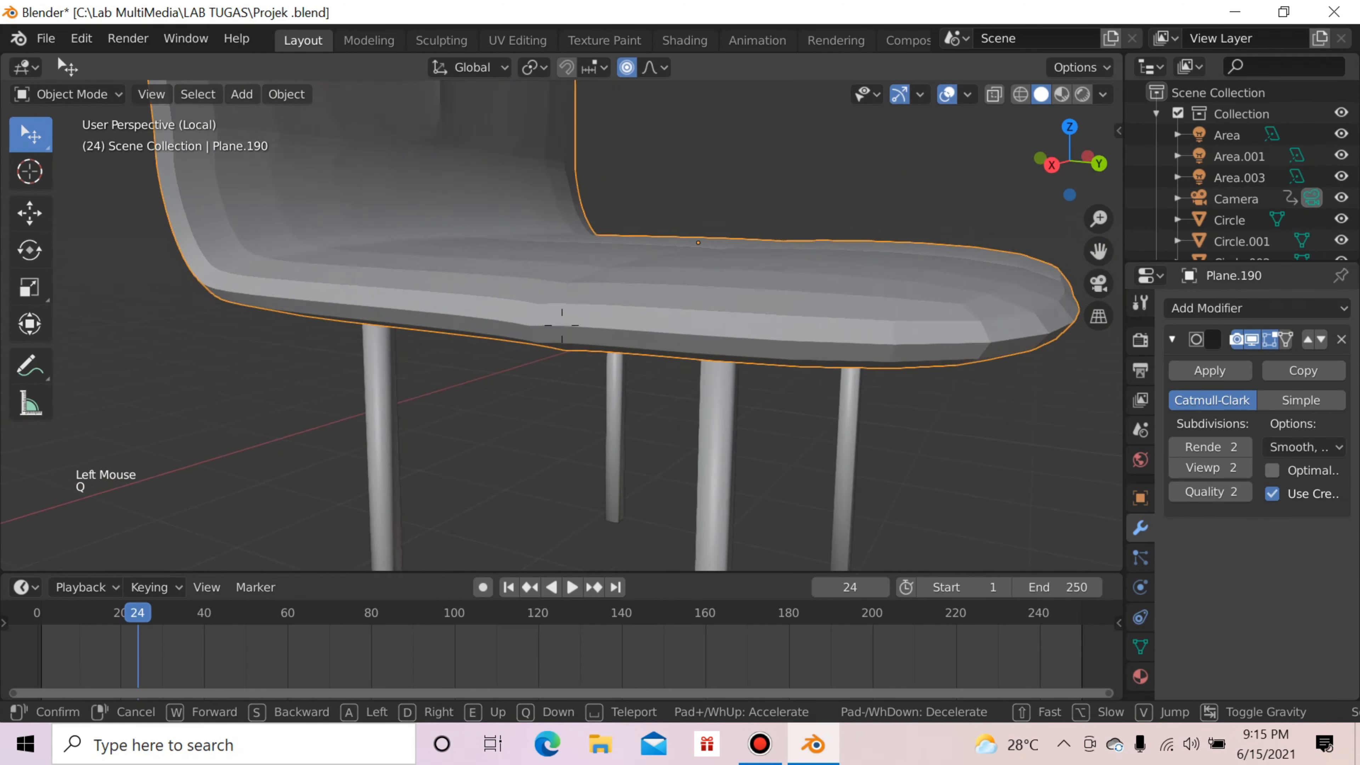
{"action": "key", "text": "q"}
{"action": "right_click", "coordinate": [562, 325]}
Step: Apply Shade Smooth to the chair's seat and backrest and view the smoothed bend between them
{"action": "right_click", "coordinate": [563, 334]}
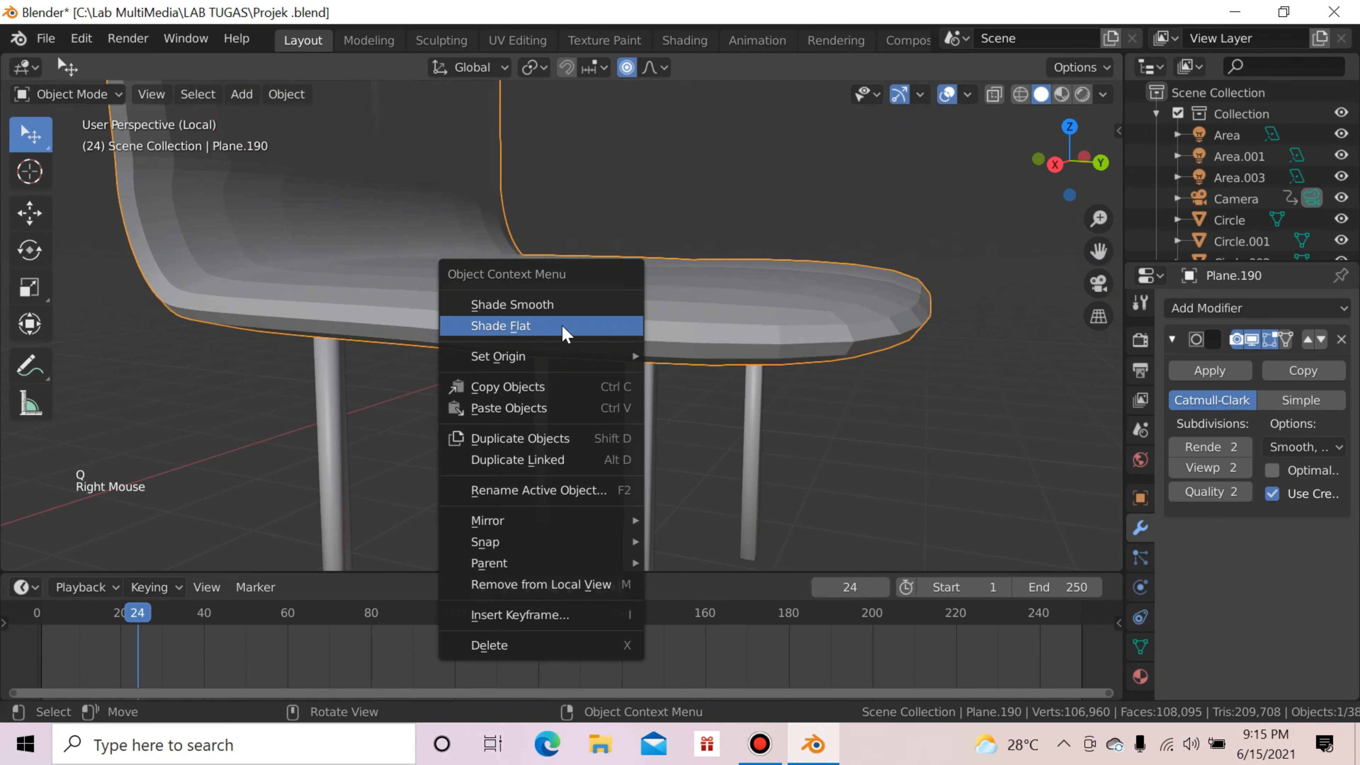
{"action": "left_click", "coordinate": [554, 308]}
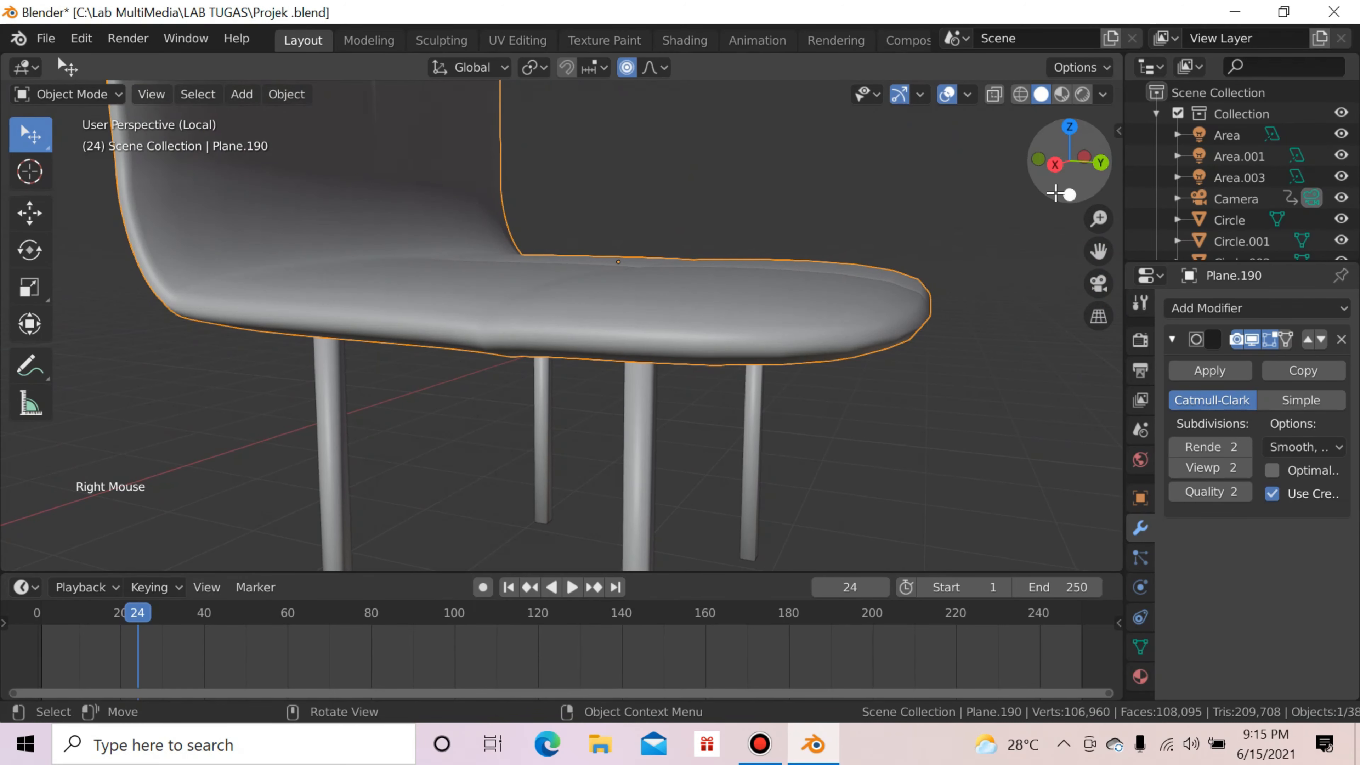
{"action": "left_click_drag", "start_coordinate": [1065, 161], "coordinate": [1061, 346]}
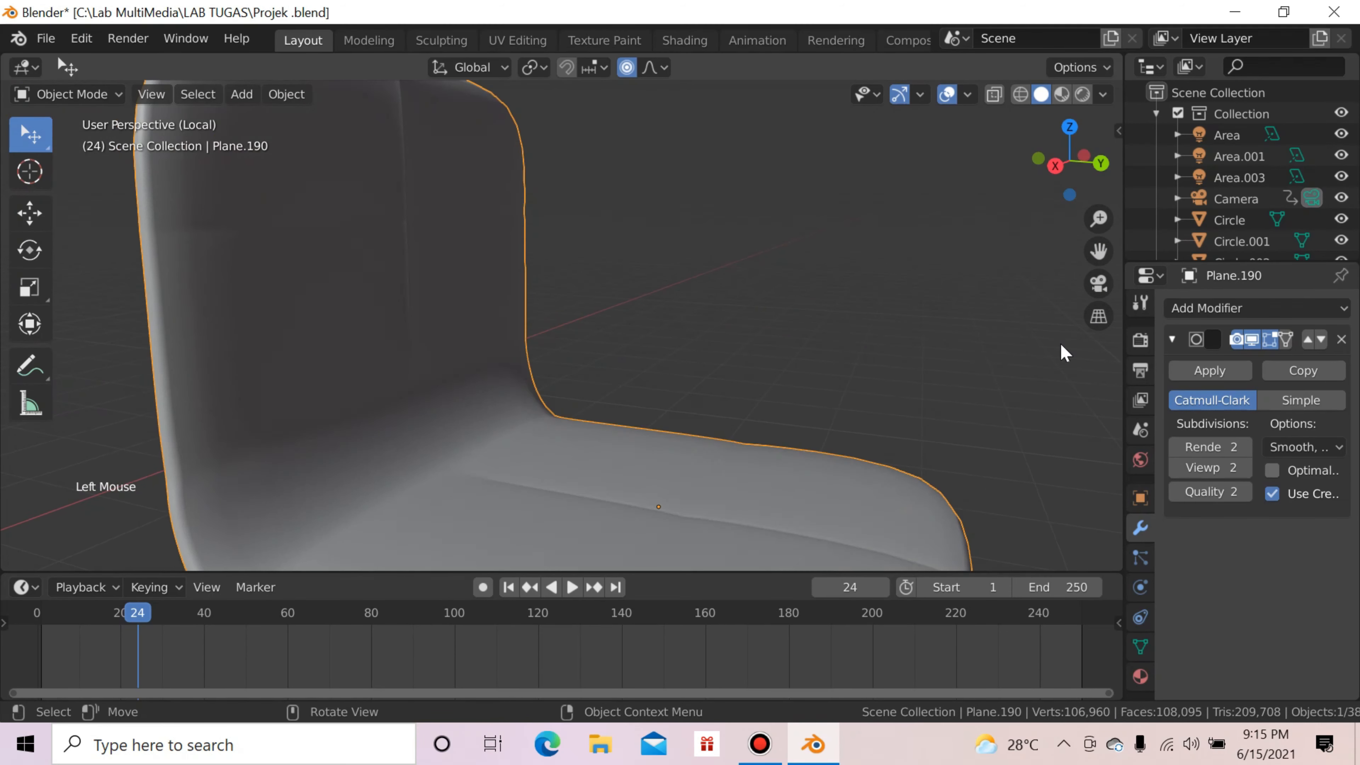
Step: Examine the chair's Material.018 settings, including its base color and the remaining surface shader values
{"action": "left_click", "coordinate": [1140, 677]}
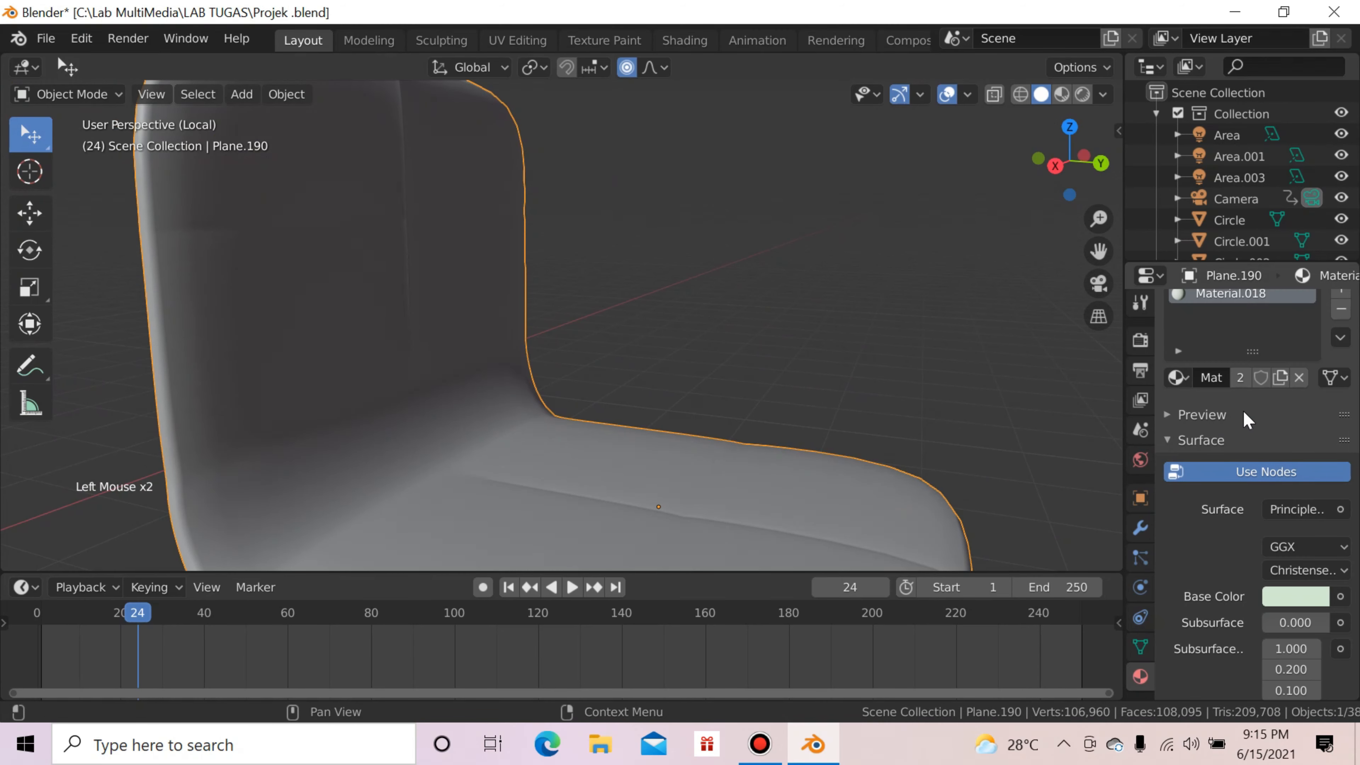
{"action": "scroll", "coordinate": [1243, 419], "scroll_direction": "up", "scroll_amount": 2}
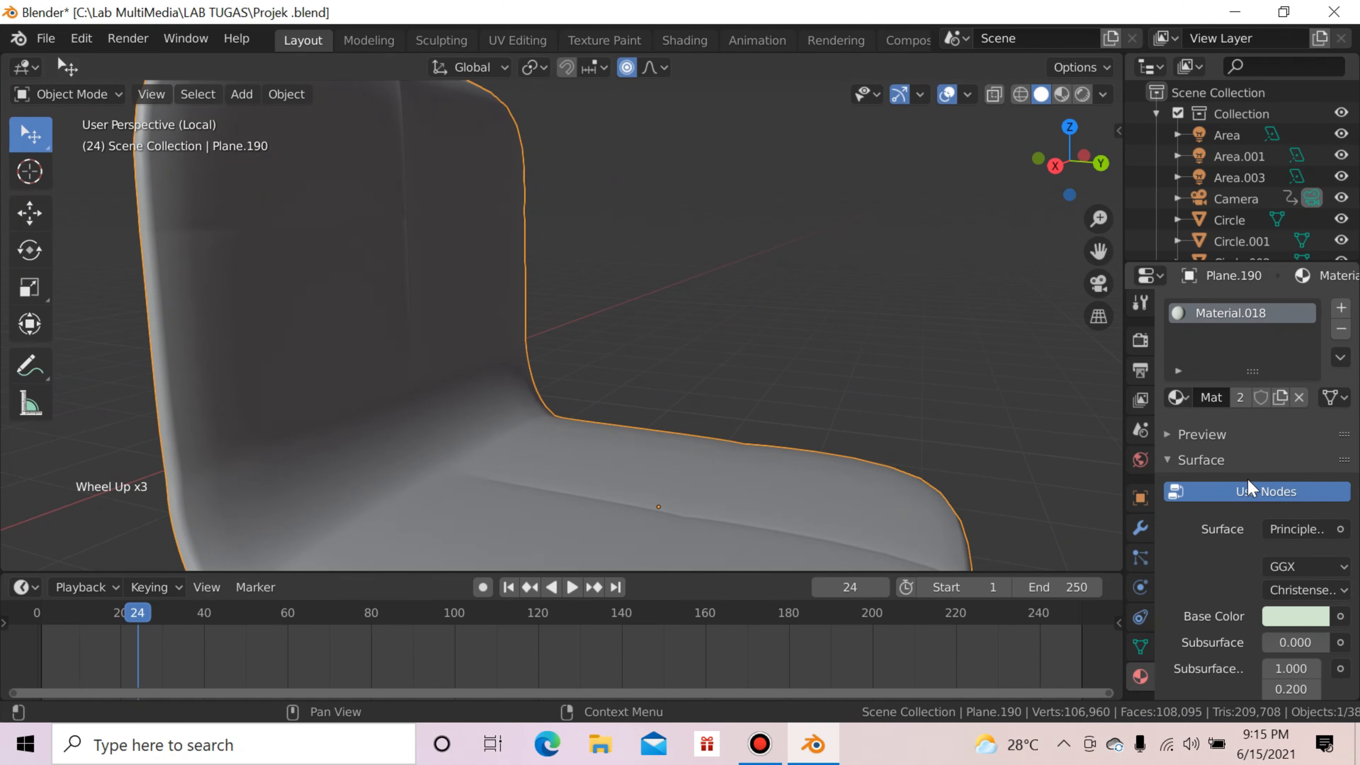
{"action": "scroll", "coordinate": [1248, 509], "scroll_direction": "down", "scroll_amount": 2}
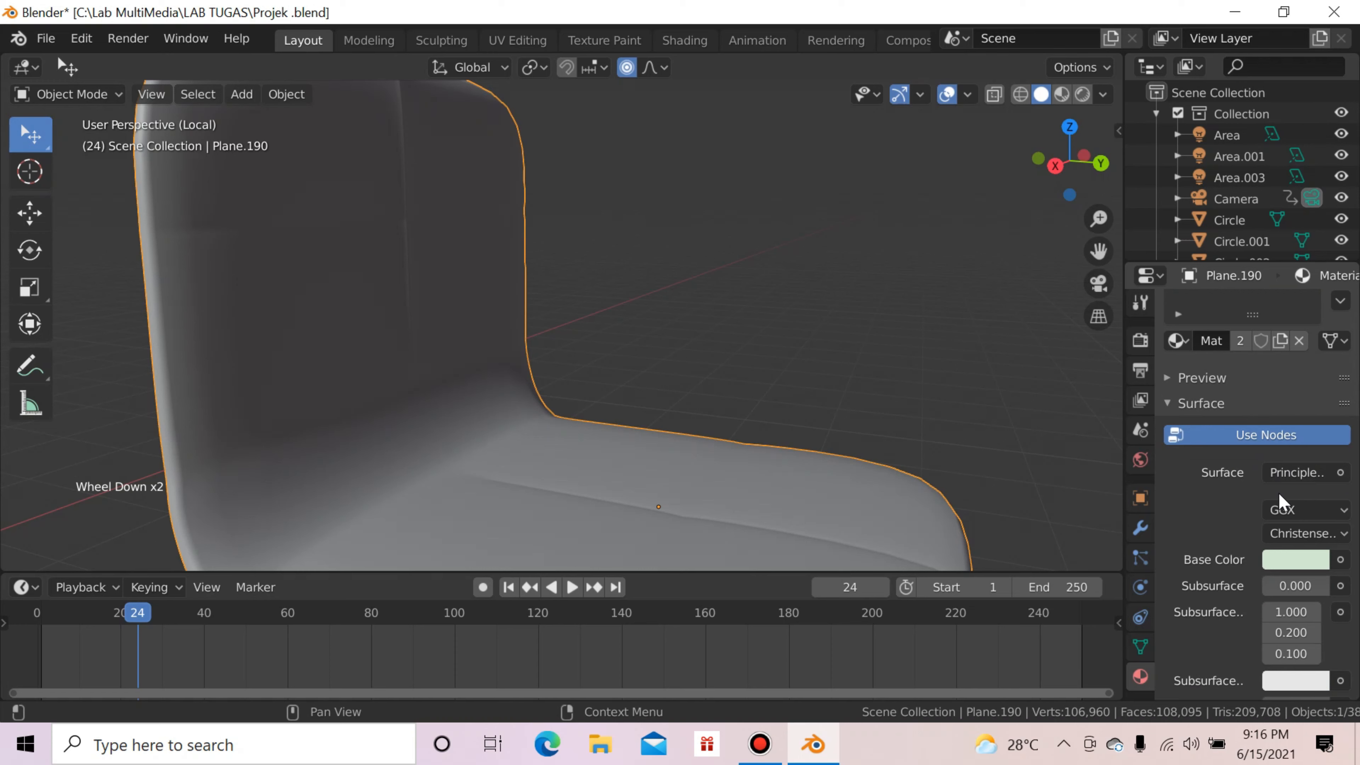
{"action": "left_click", "coordinate": [1307, 559]}
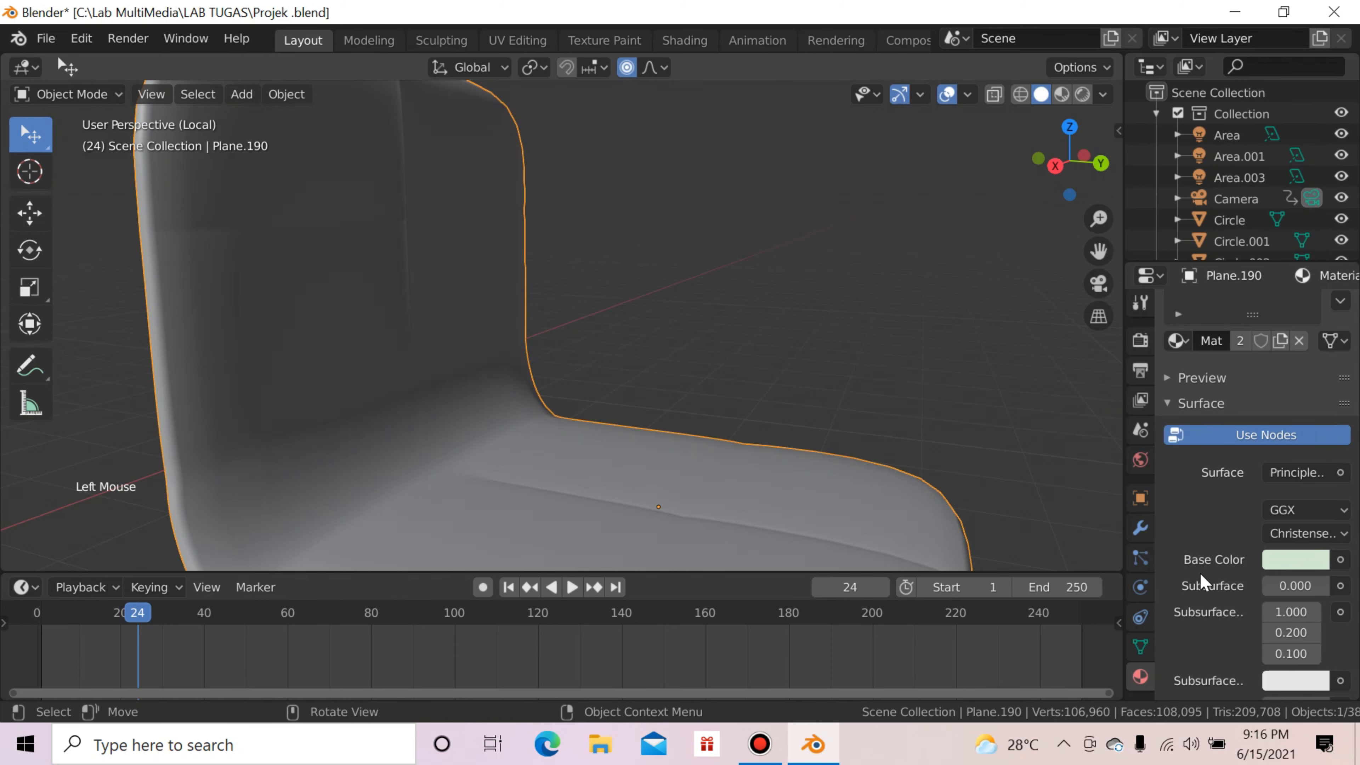
{"action": "scroll", "coordinate": [1233, 583], "scroll_direction": "down", "scroll_amount": 9}
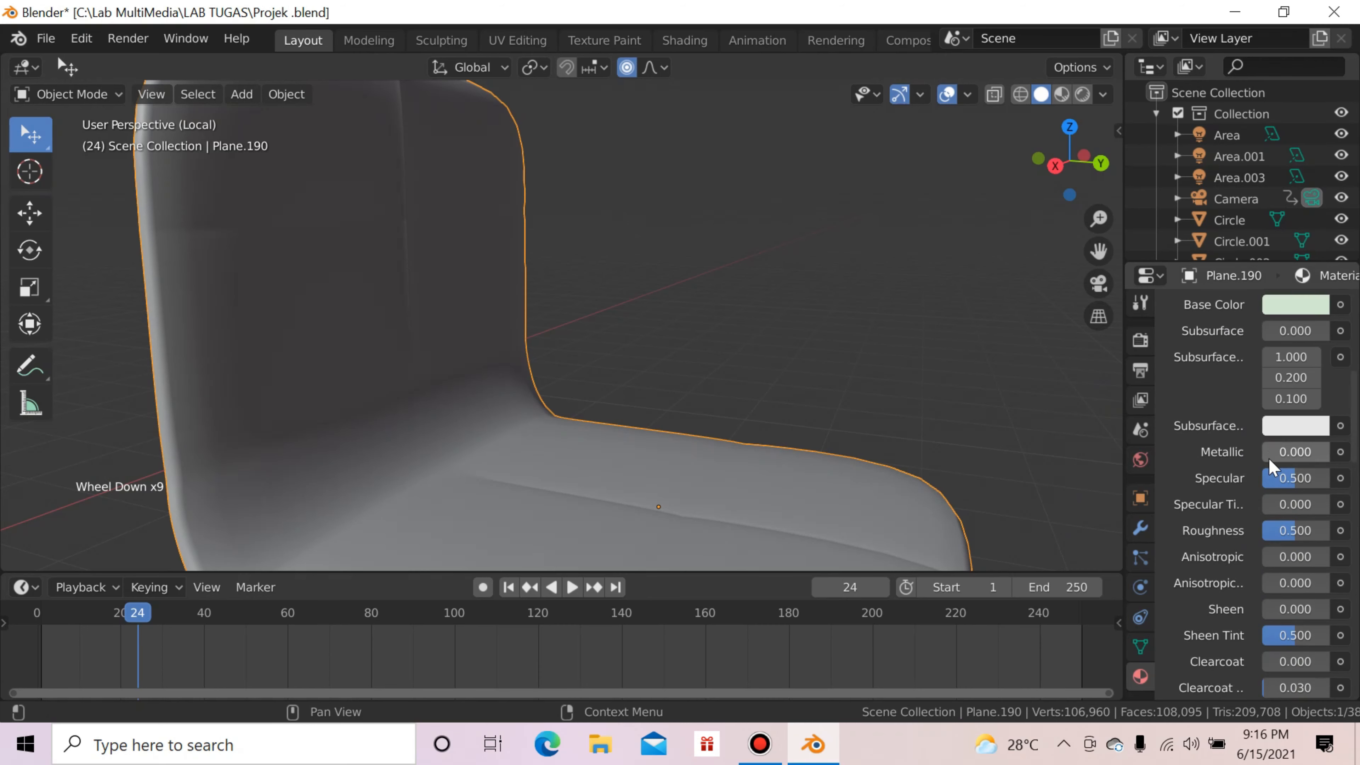
{"action": "scroll", "coordinate": [1274, 455], "scroll_direction": "down", "scroll_amount": 4}
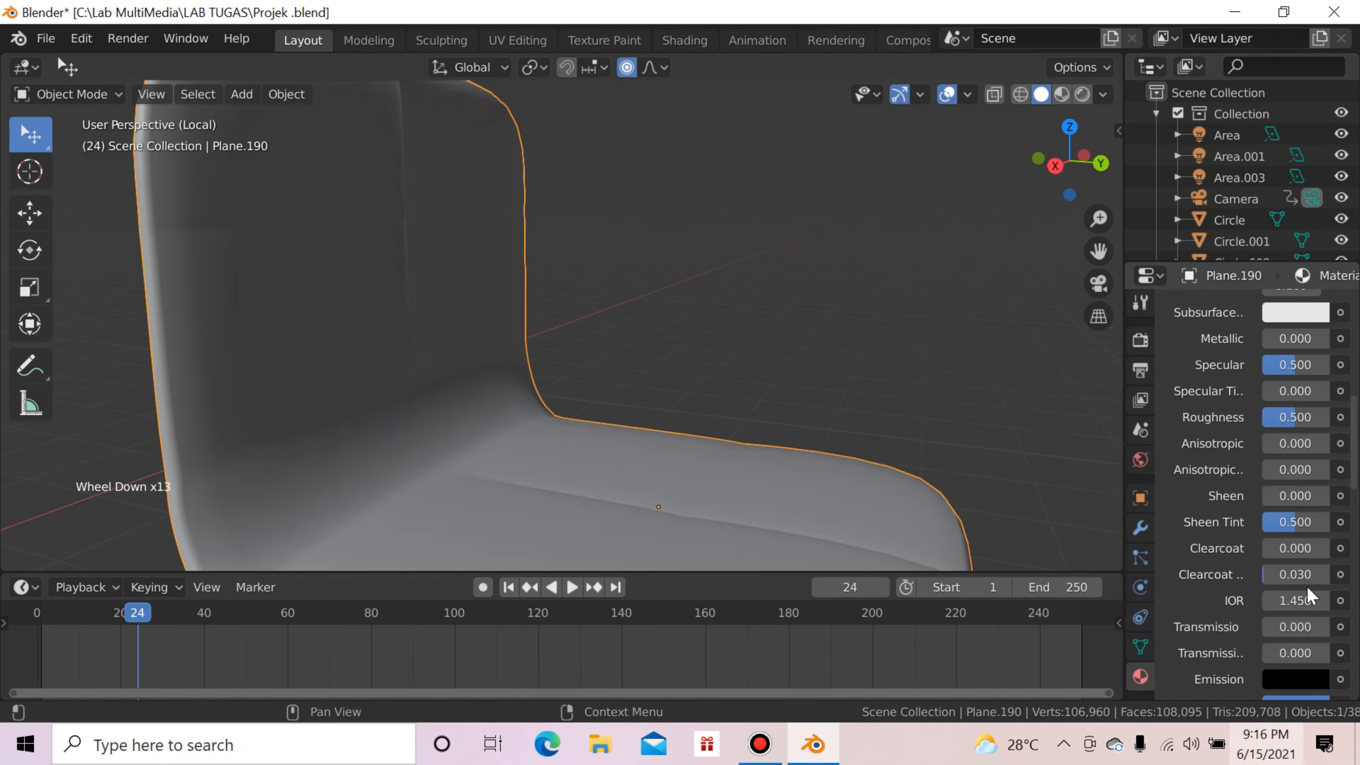
Step: Exit the chair's local view, switch the whole room to Rendered shading and frame the two chairs at the desk
{"action": "scroll", "coordinate": [1039, 311], "scroll_direction": "down", "scroll_amount": 1}
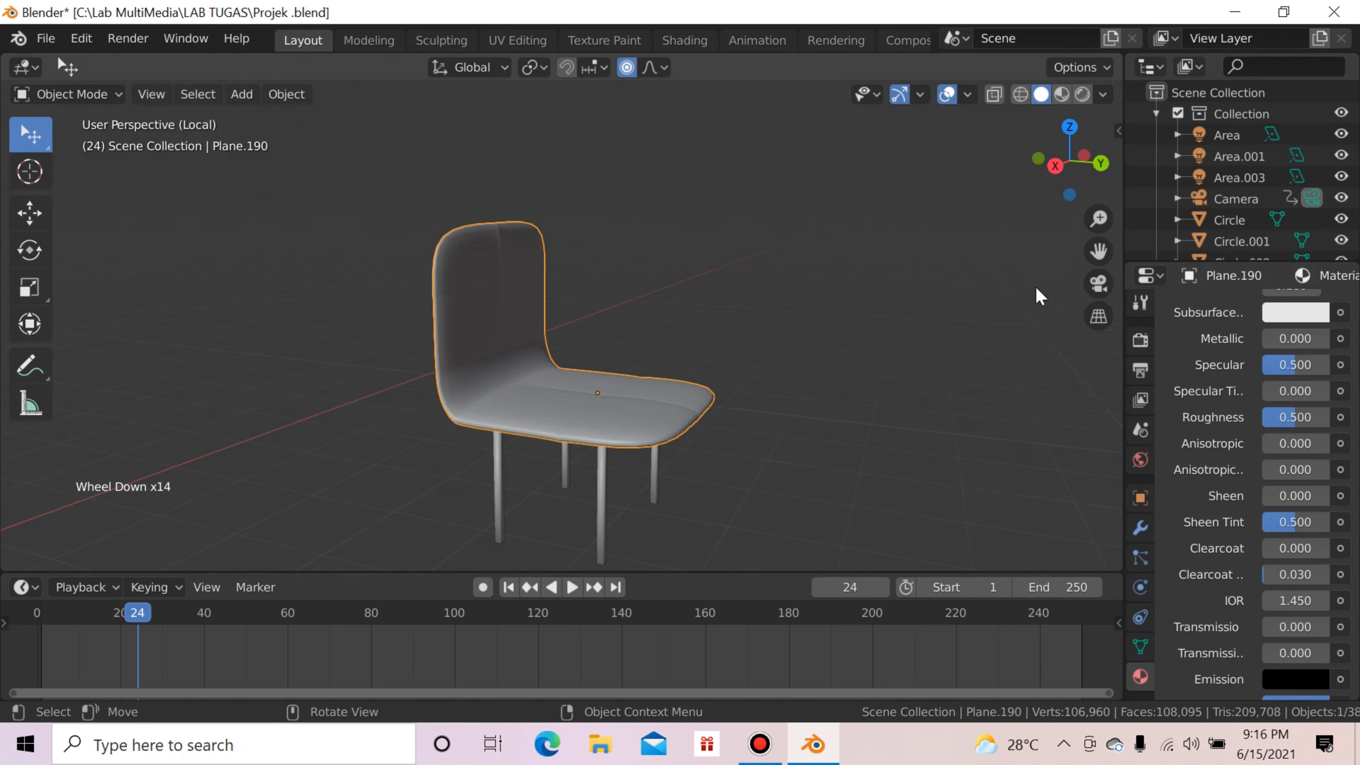
{"action": "key", "text": "slash"}
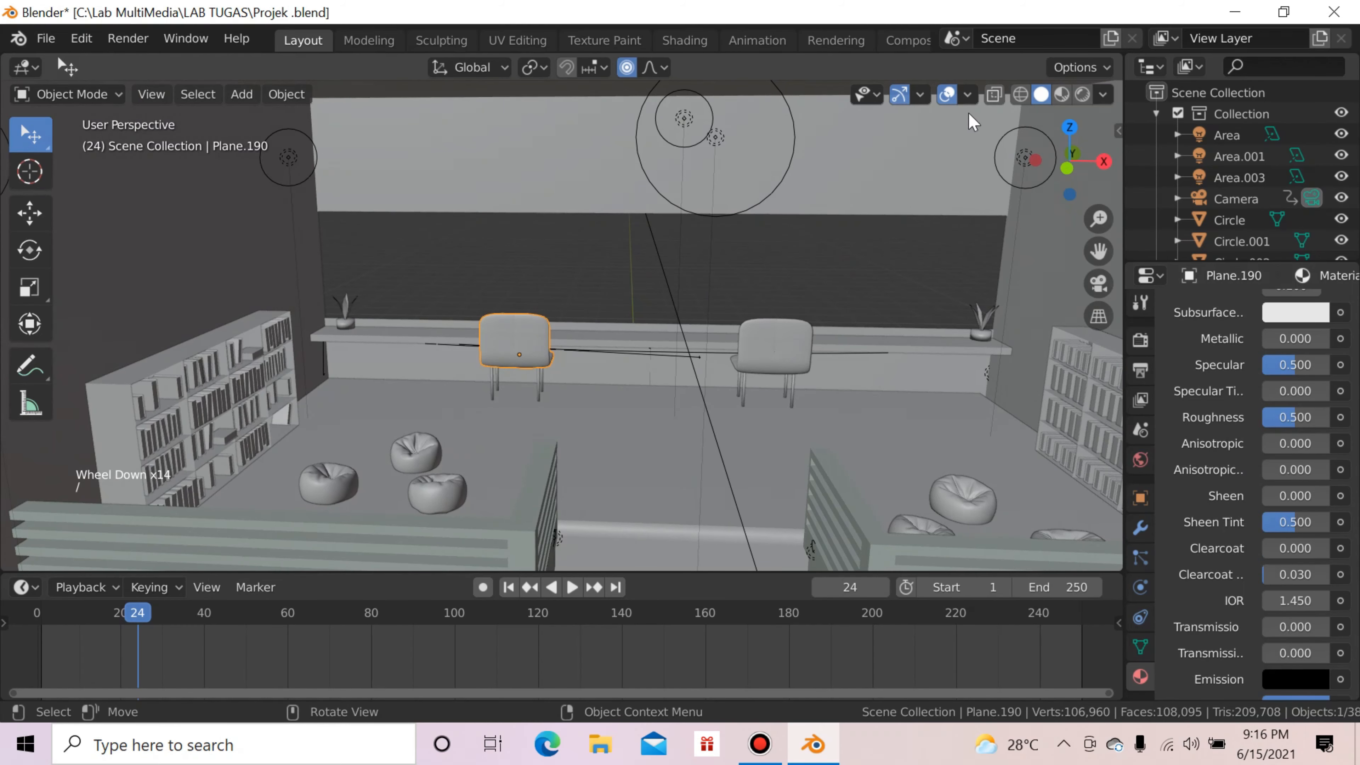
{"action": "left_click", "coordinate": [1082, 95]}
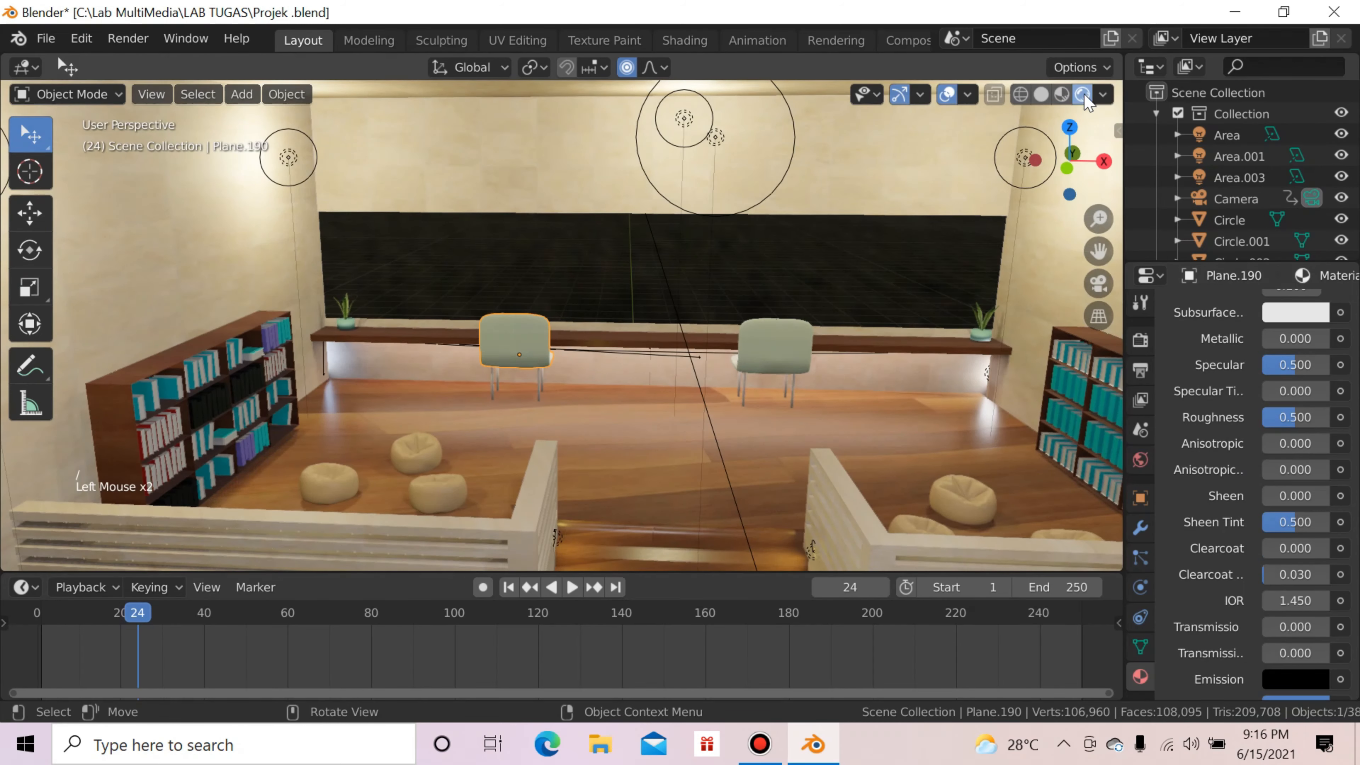
{"action": "scroll", "coordinate": [950, 267], "scroll_direction": "up", "scroll_amount": 5}
{"action": "scroll", "coordinate": [455, 446], "scroll_direction": "up", "scroll_amount": 18}
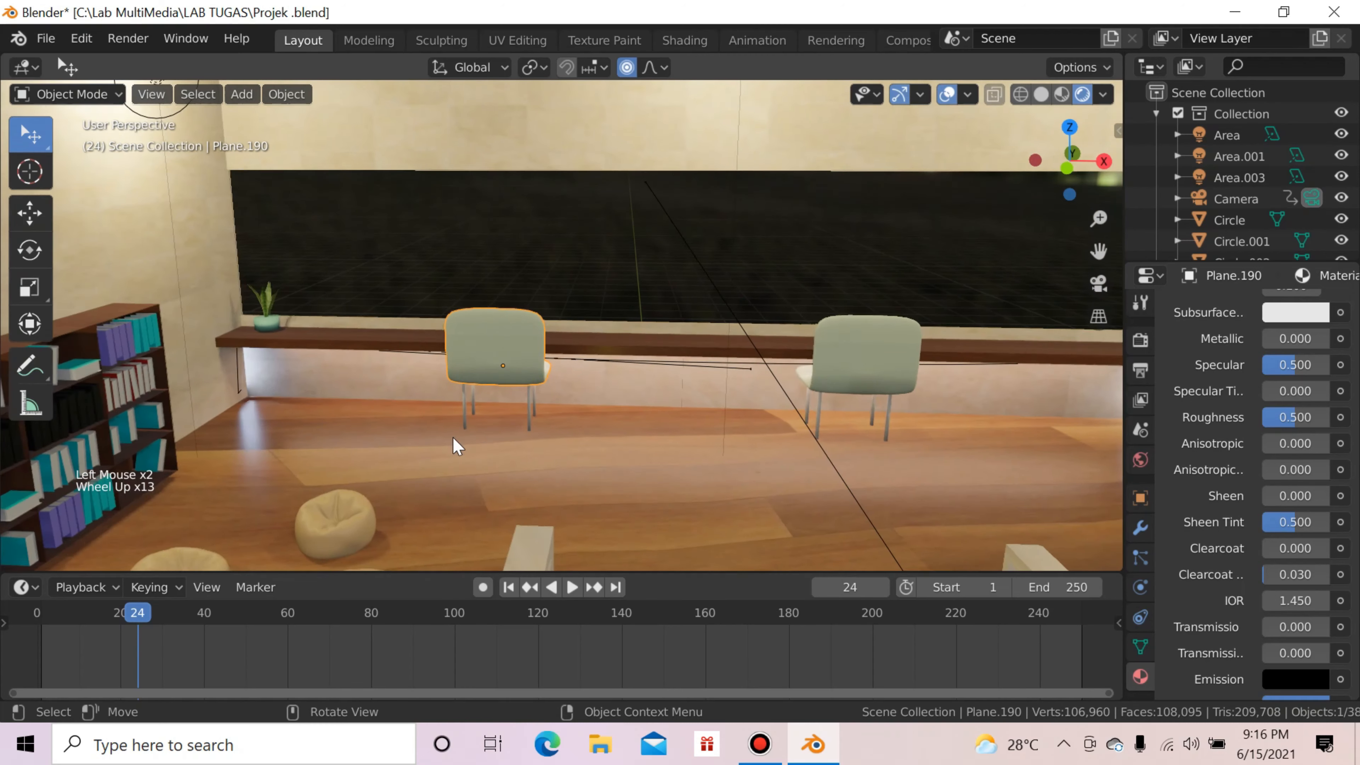
Step: Select the small square area light beneath the desk's end beside the bookshelf and review its light settings
{"action": "left_click", "coordinate": [231, 379]}
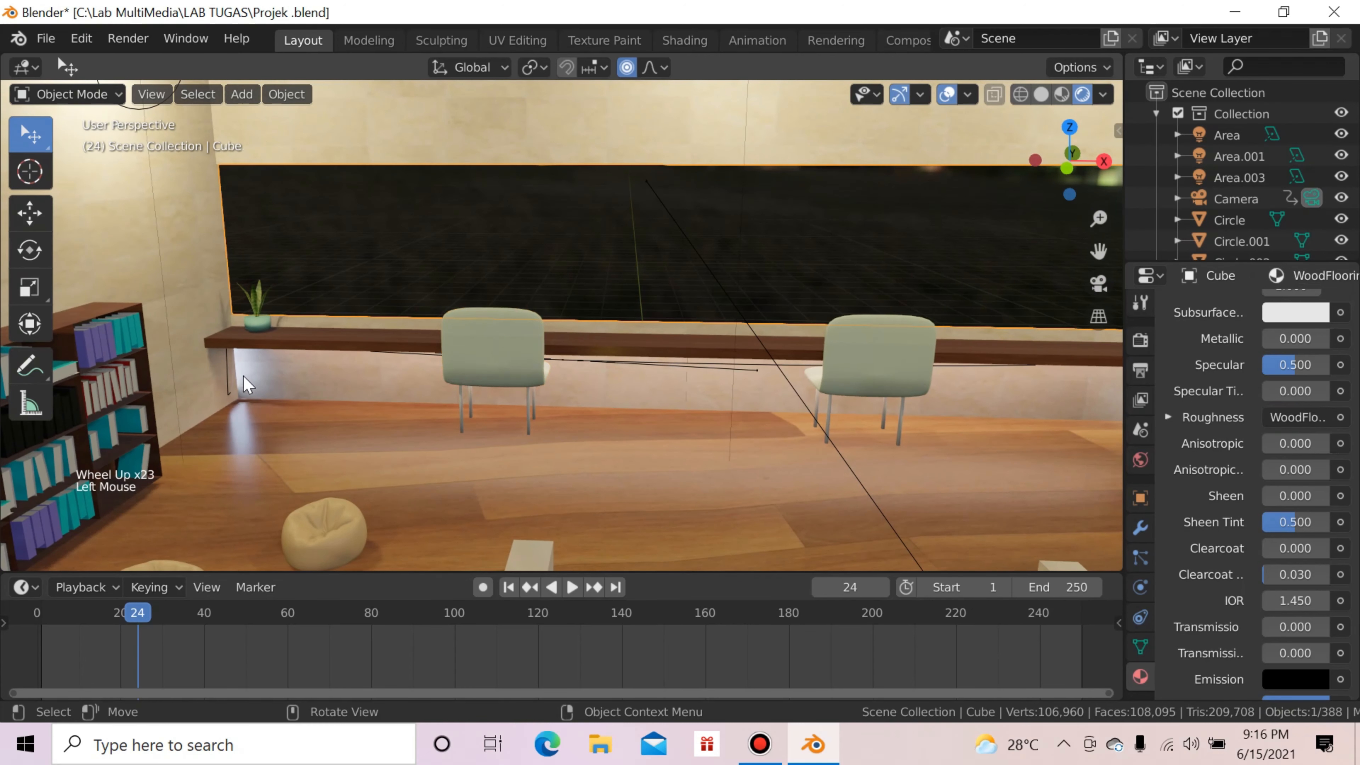
{"action": "left_click", "coordinate": [239, 376]}
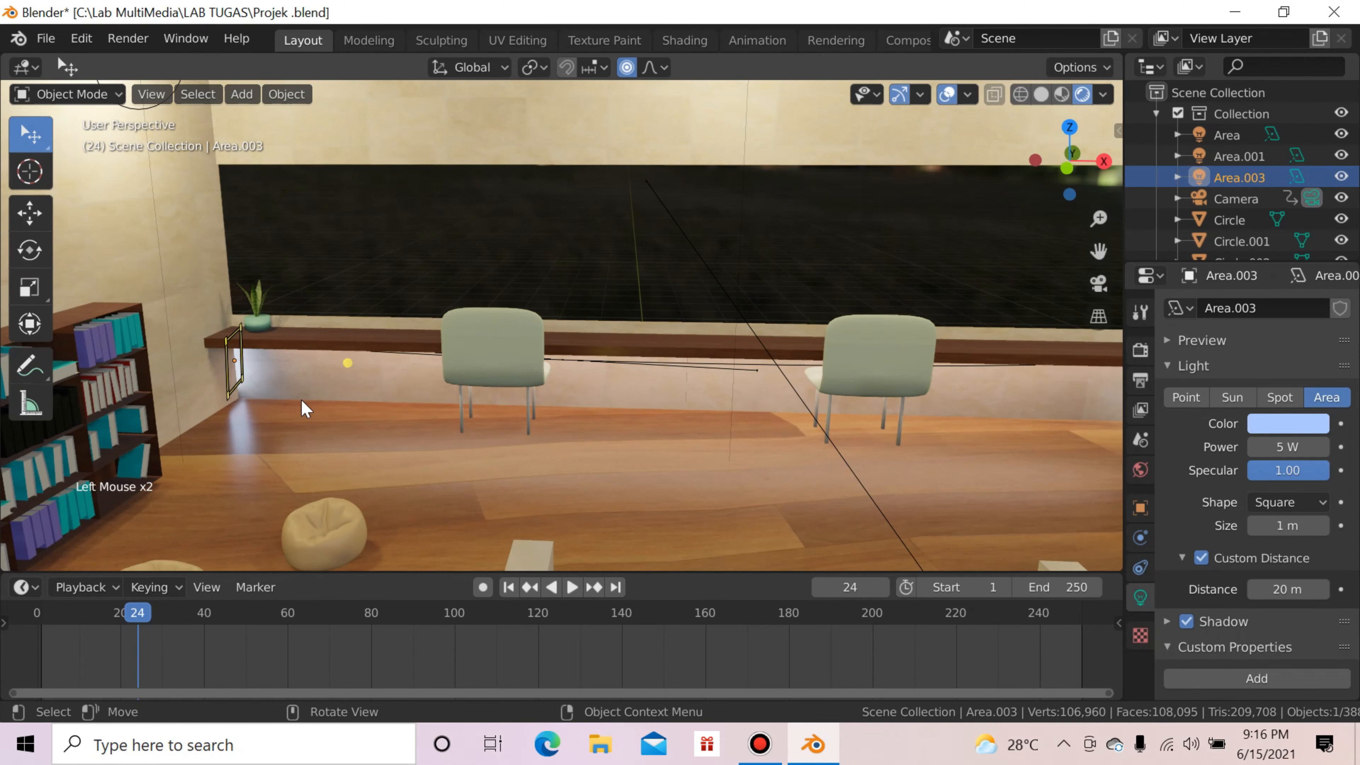
{"action": "scroll", "coordinate": [664, 420], "scroll_direction": "up", "scroll_amount": 17}
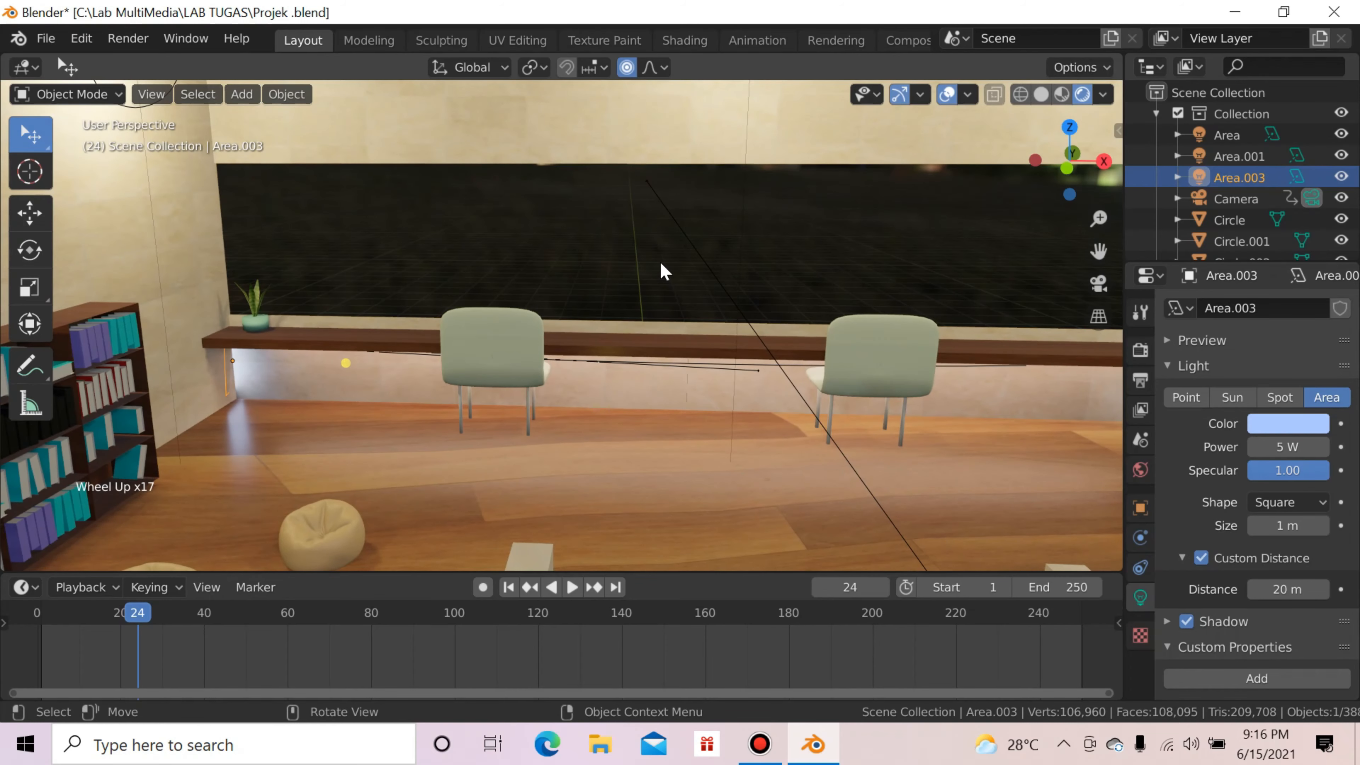
Step: Move in close under the desk, select the long ellipse area light beneath it and view its light settings
{"action": "key", "text": "shift+grave"}
{"action": "key", "text": "q"}
{"action": "key", "text": "w"}
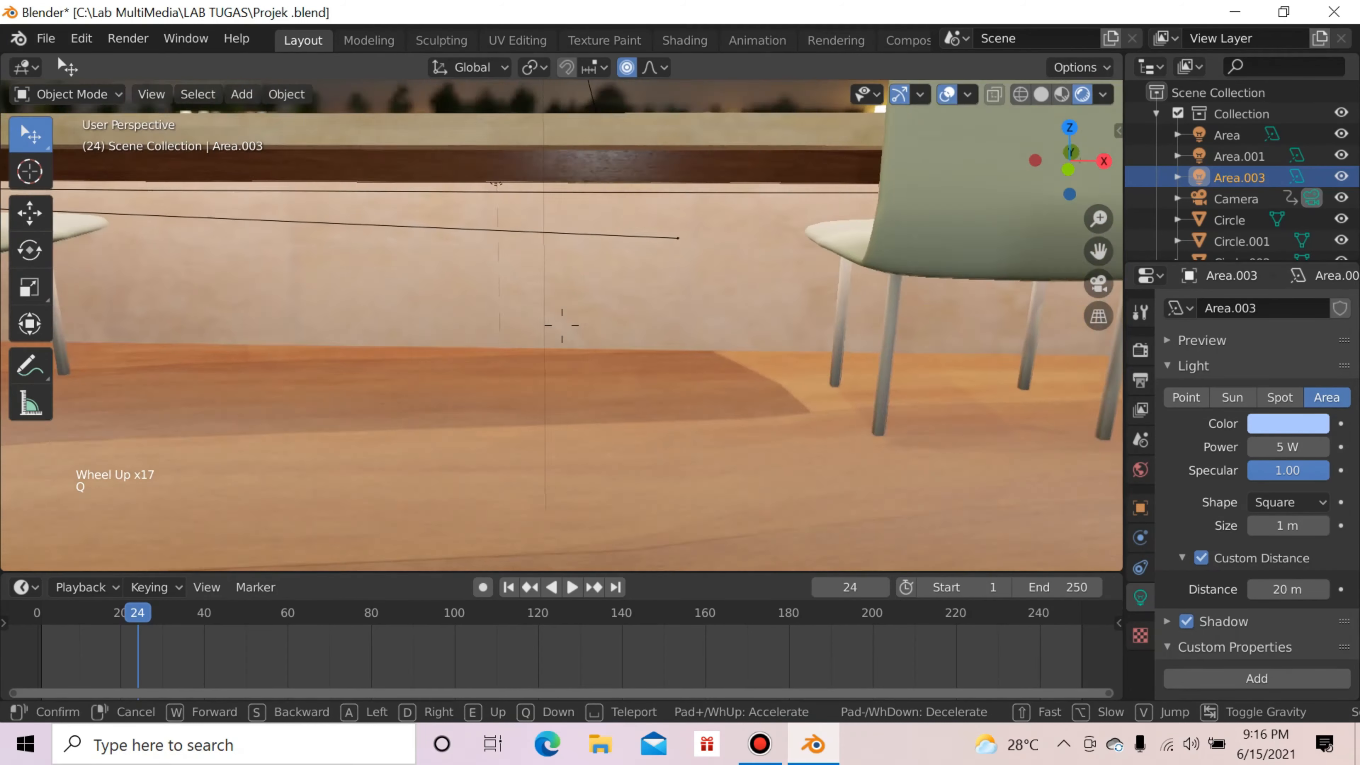
{"action": "key", "text": "s"}
{"action": "key", "text": "d"}
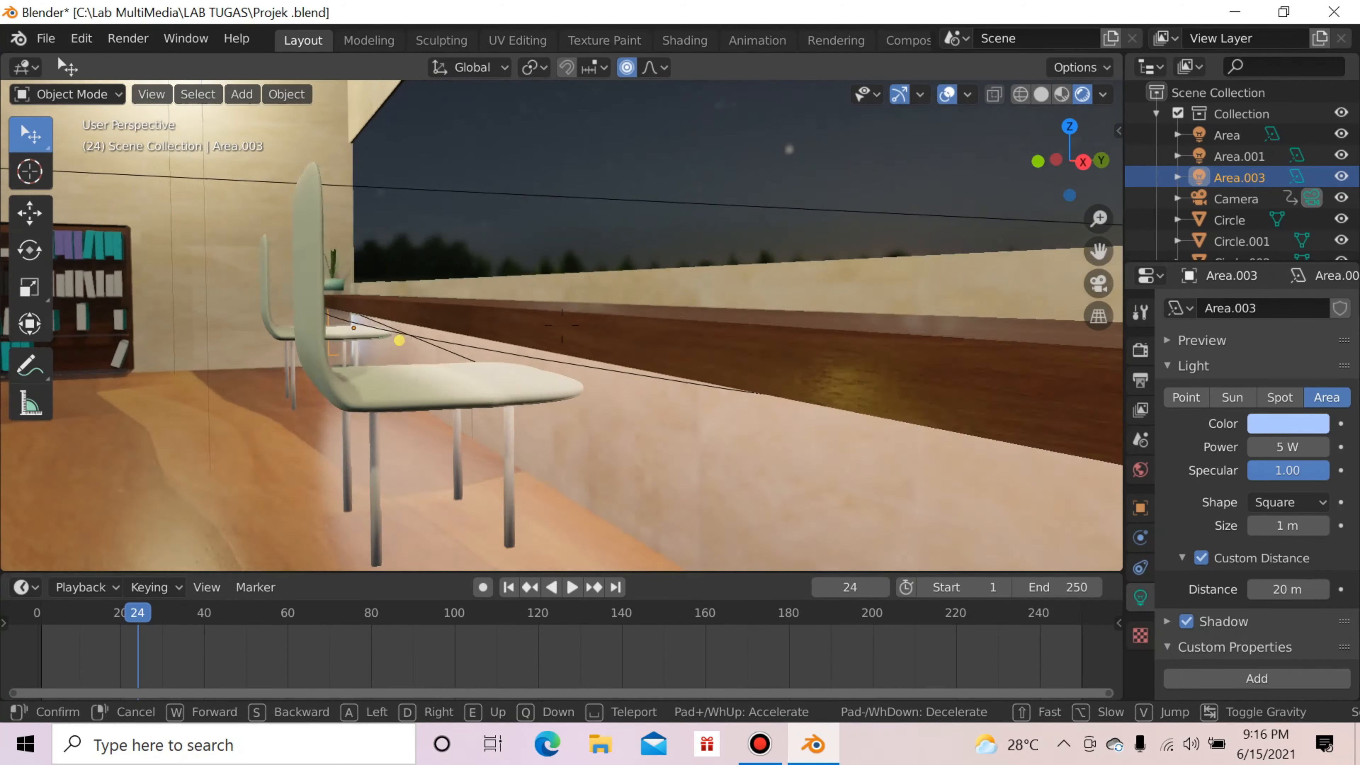
{"action": "key", "text": "q"}
{"action": "key", "text": "w"}
{"action": "key", "text": "s"}
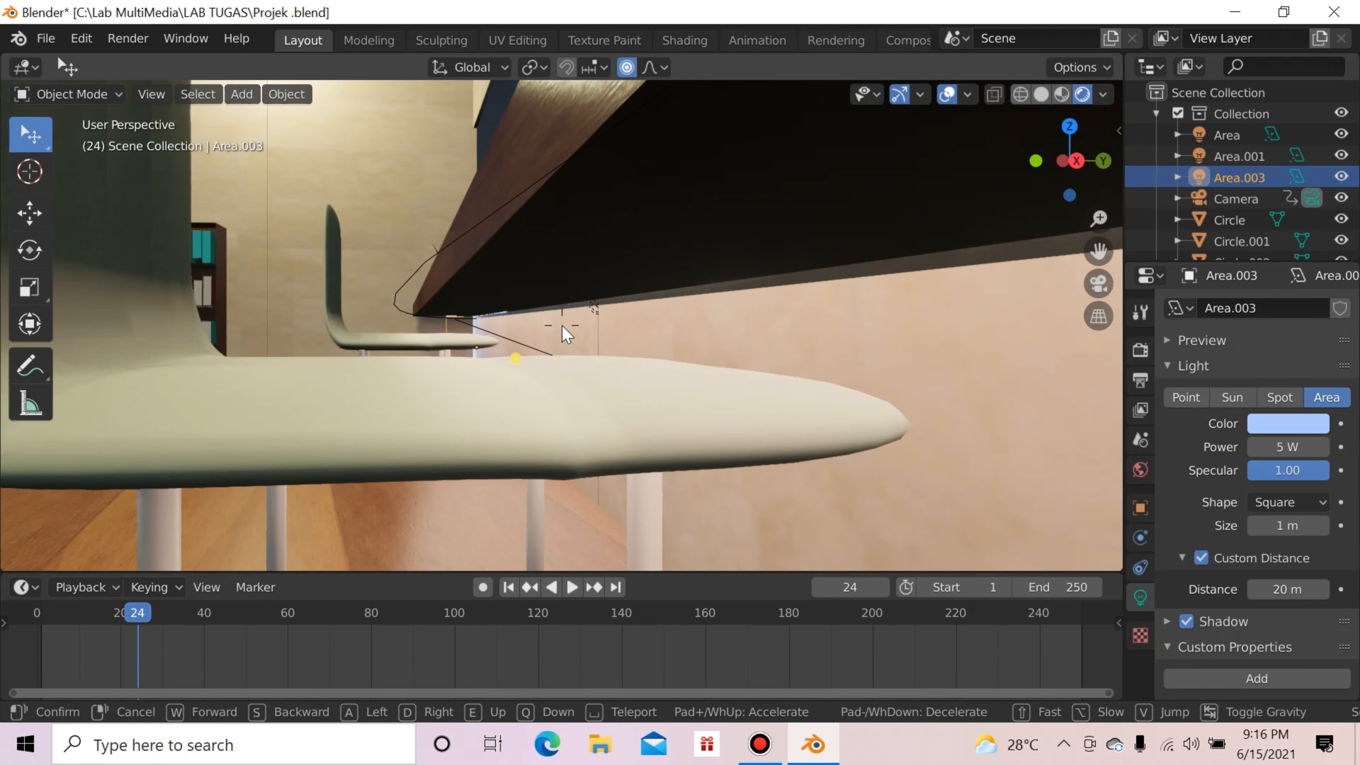
{"action": "left_click", "coordinate": [562, 325]}
{"action": "left_click", "coordinate": [434, 257]}
{"action": "left_click", "coordinate": [421, 264]}
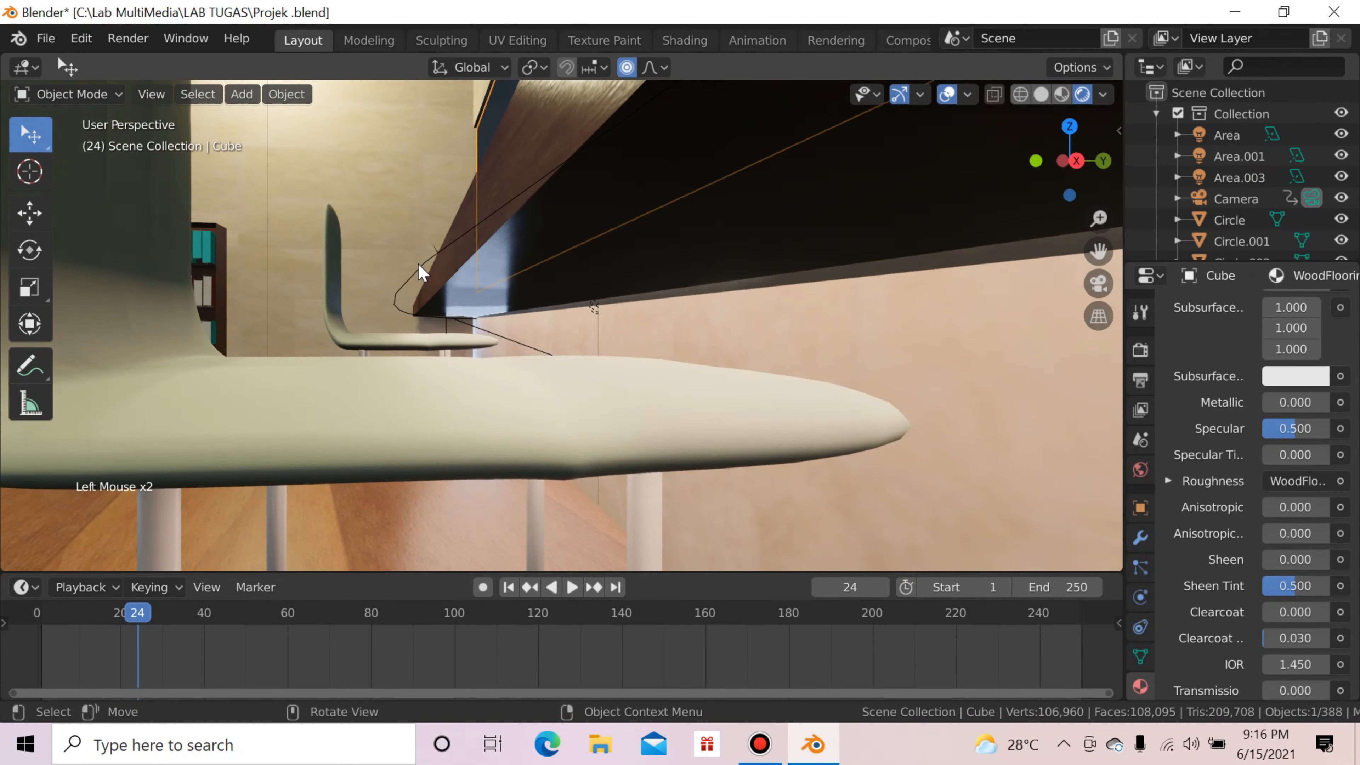
{"action": "left_click", "coordinate": [415, 266]}
{"action": "left_click", "coordinate": [527, 276]}
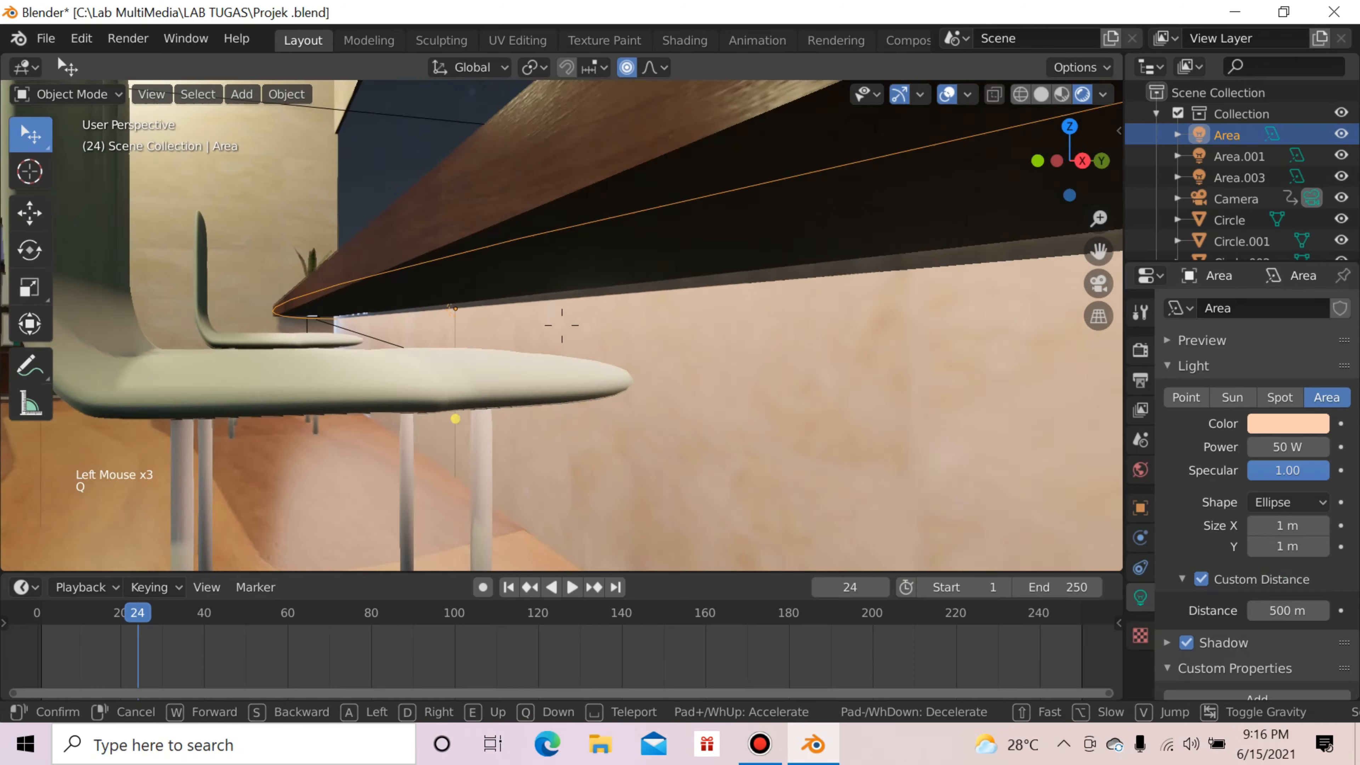
Step: Examine the glow on the wall and floor beneath the desk, including the lit corner below the potted plant
{"action": "left_click", "coordinate": [498, 305]}
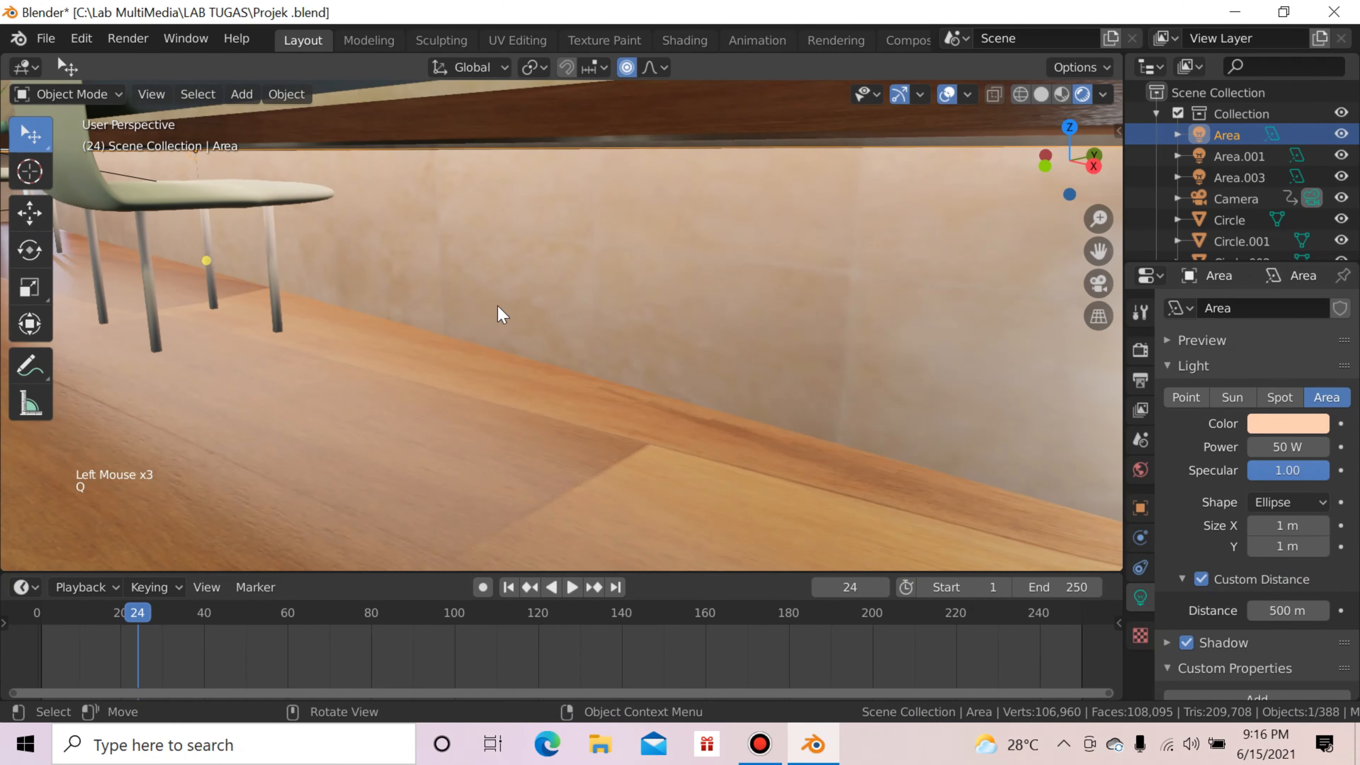
{"action": "key", "text": "q"}
{"action": "left_click", "coordinate": [586, 289]}
{"action": "key", "text": "w"}
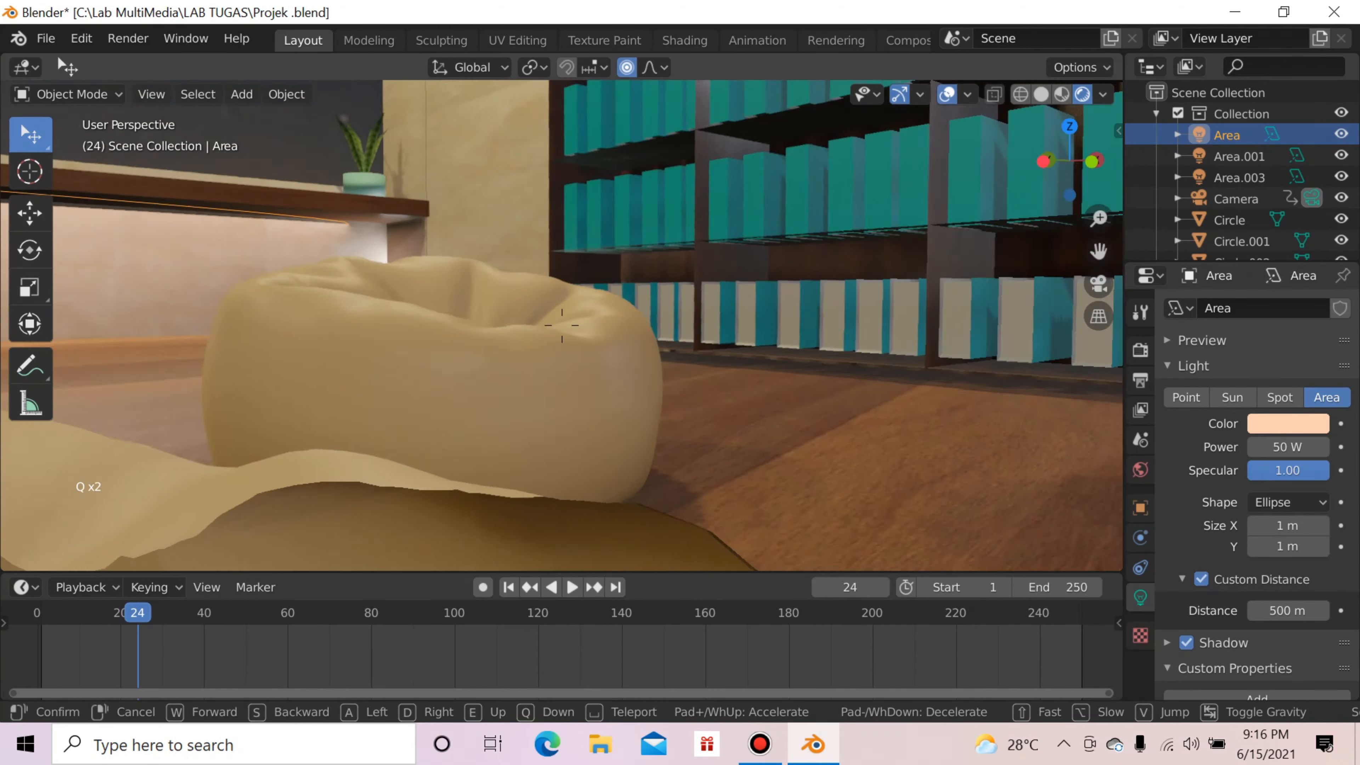
{"action": "left_click", "coordinate": [561, 327]}
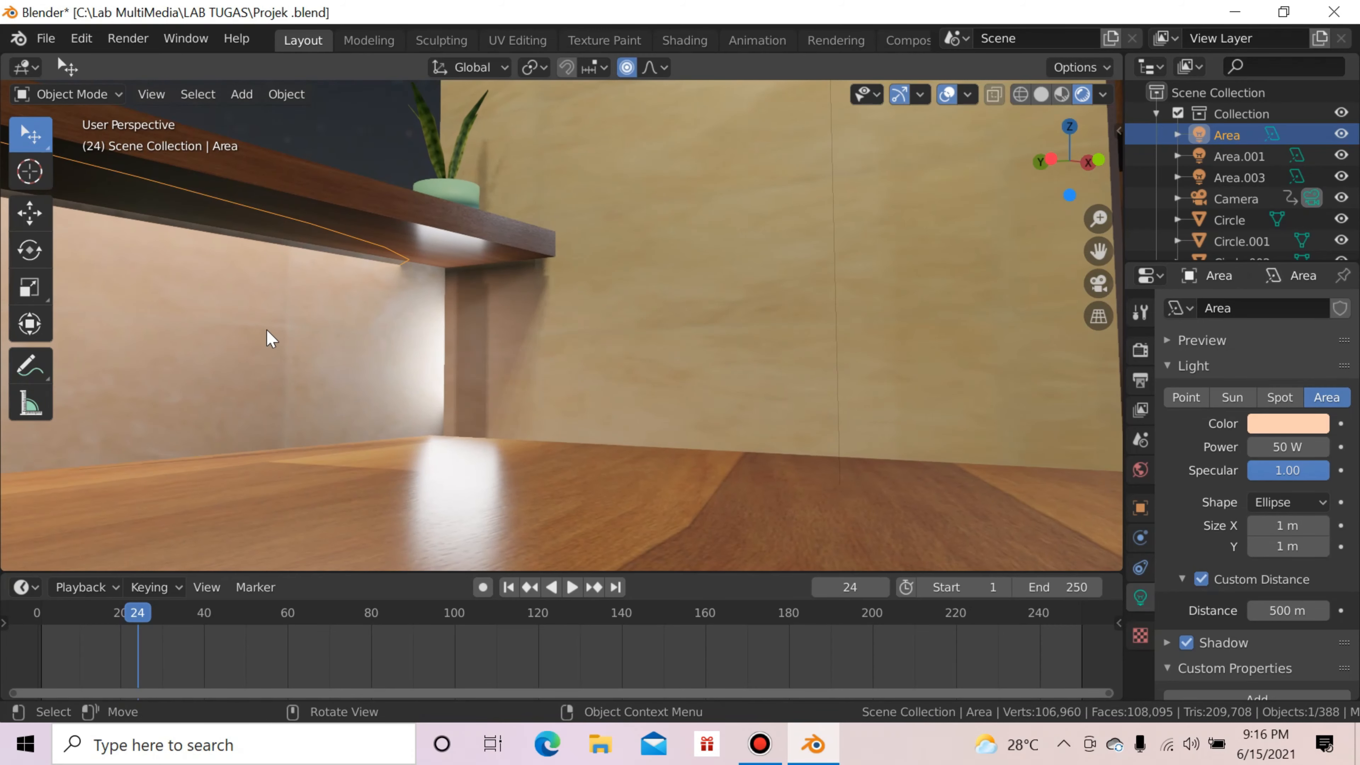
{"action": "left_click", "coordinate": [434, 355]}
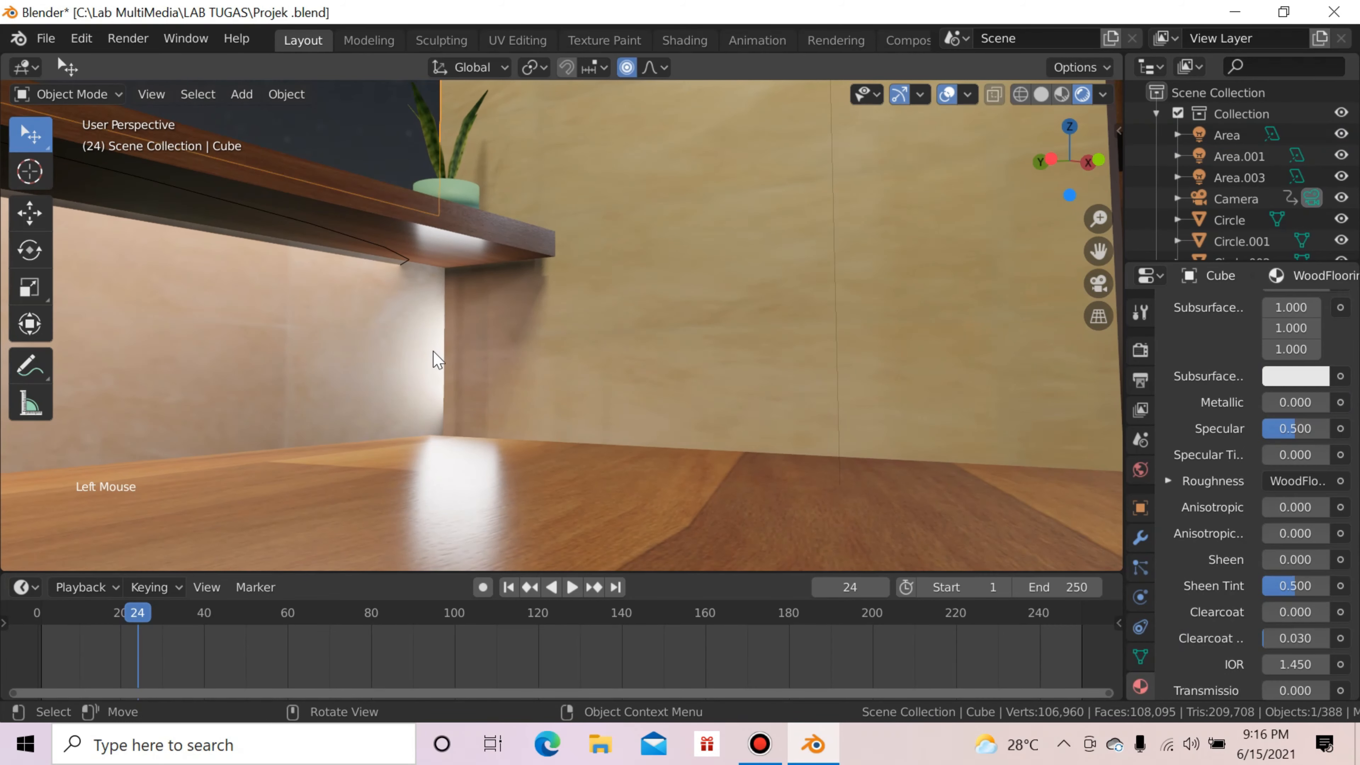
{"action": "left_click", "coordinate": [440, 359]}
{"action": "key", "text": "q"}
{"action": "left_click", "coordinate": [440, 368]}
{"action": "key", "text": "w"}
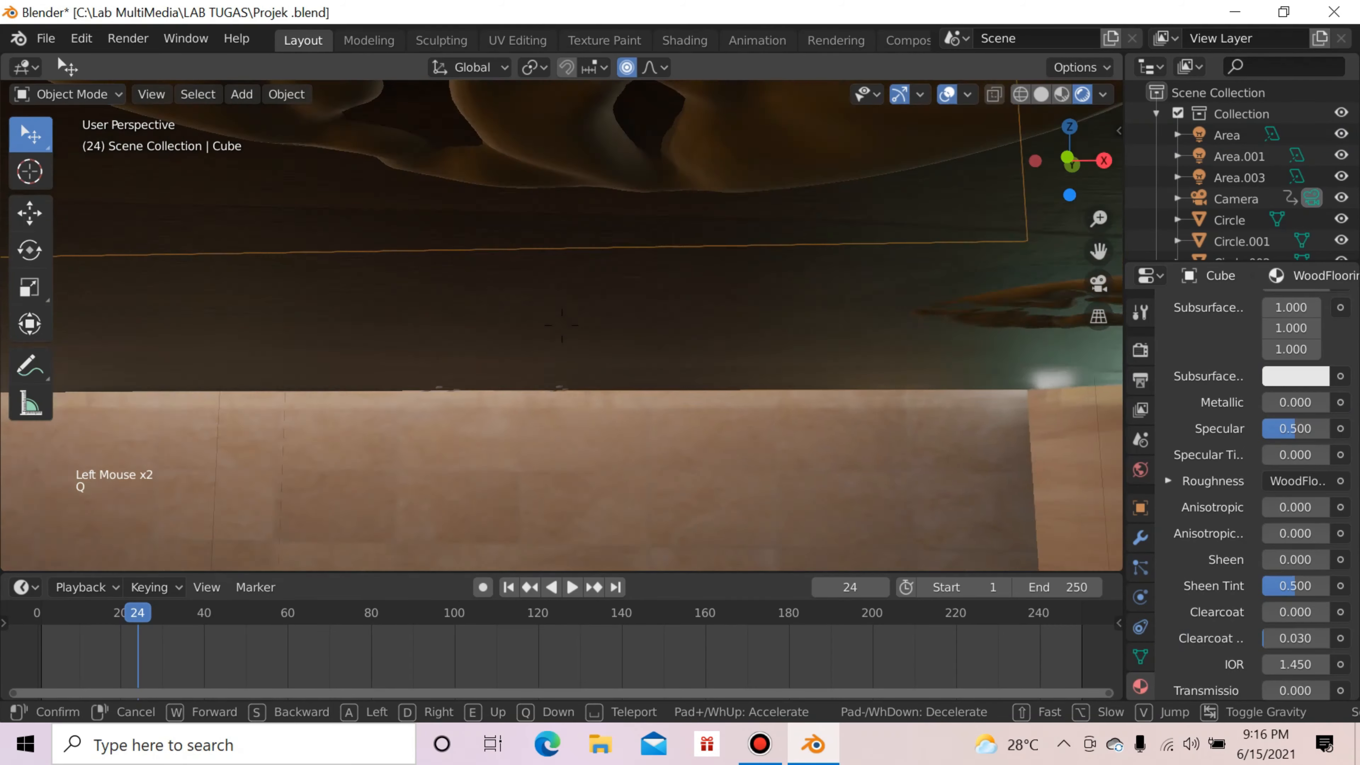
{"action": "left_click", "coordinate": [561, 325]}
Step: Isolate the long wooden desk in local view and inspect its shape from several sides
{"action": "left_click", "coordinate": [694, 341]}
{"action": "key", "text": "/"}
{"action": "scroll", "coordinate": [687, 353], "scroll_direction": "up", "scroll_amount": 12}
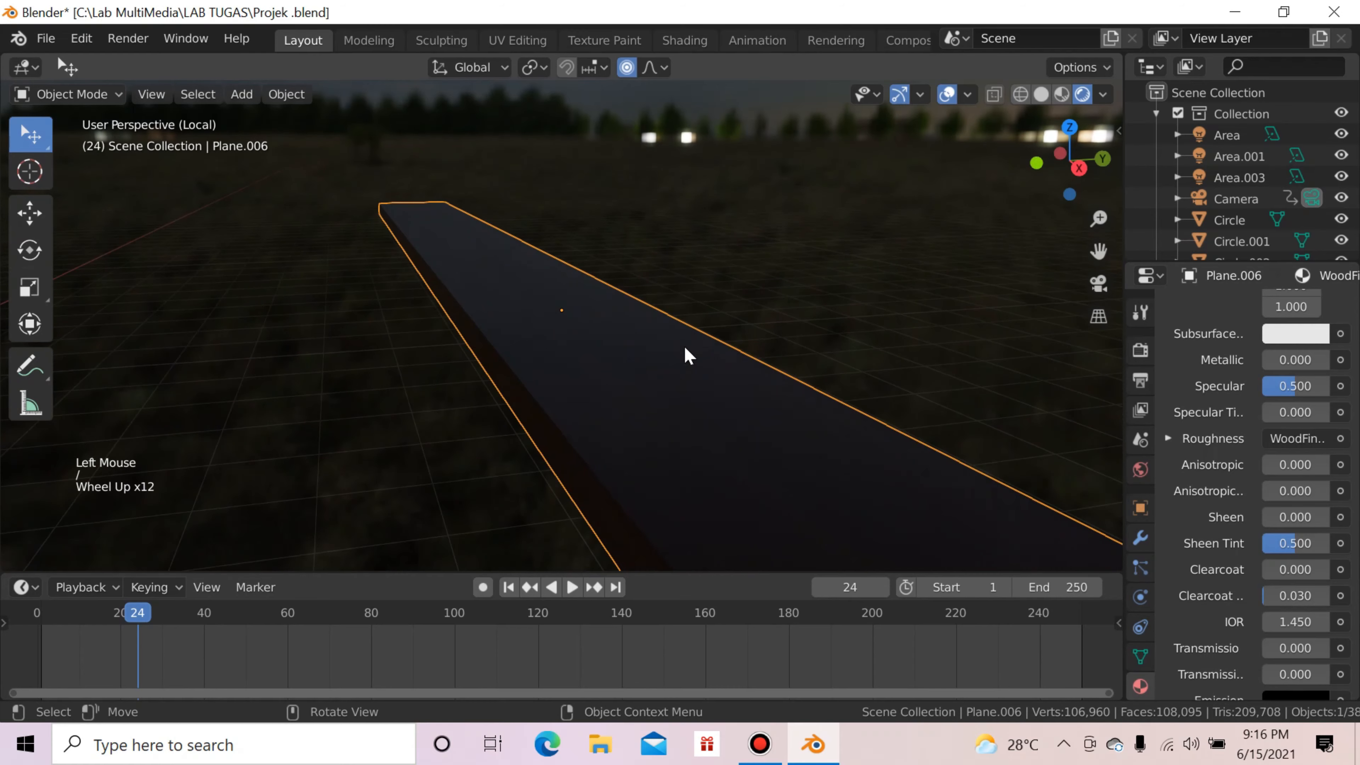
{"action": "key", "text": "q"}
{"action": "left_click", "coordinate": [687, 347]}
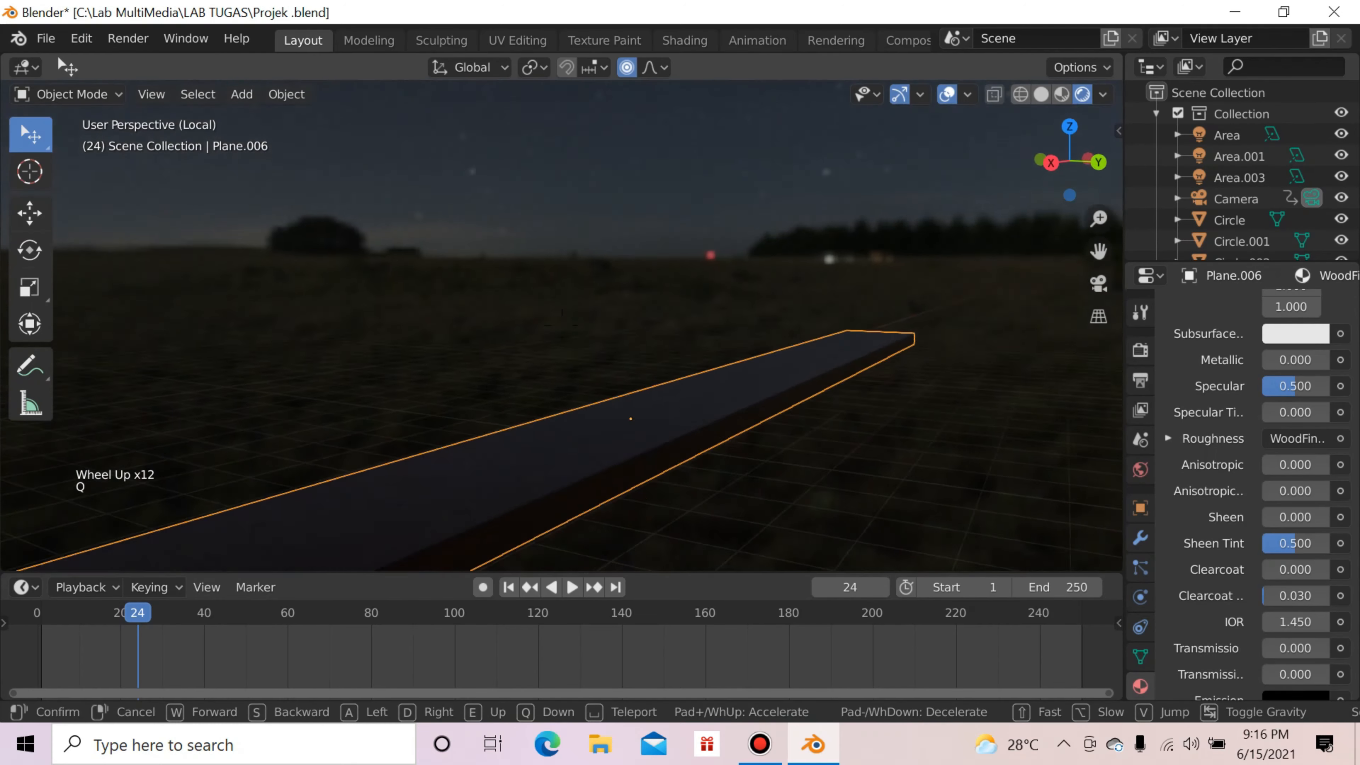
{"action": "key", "text": "a"}
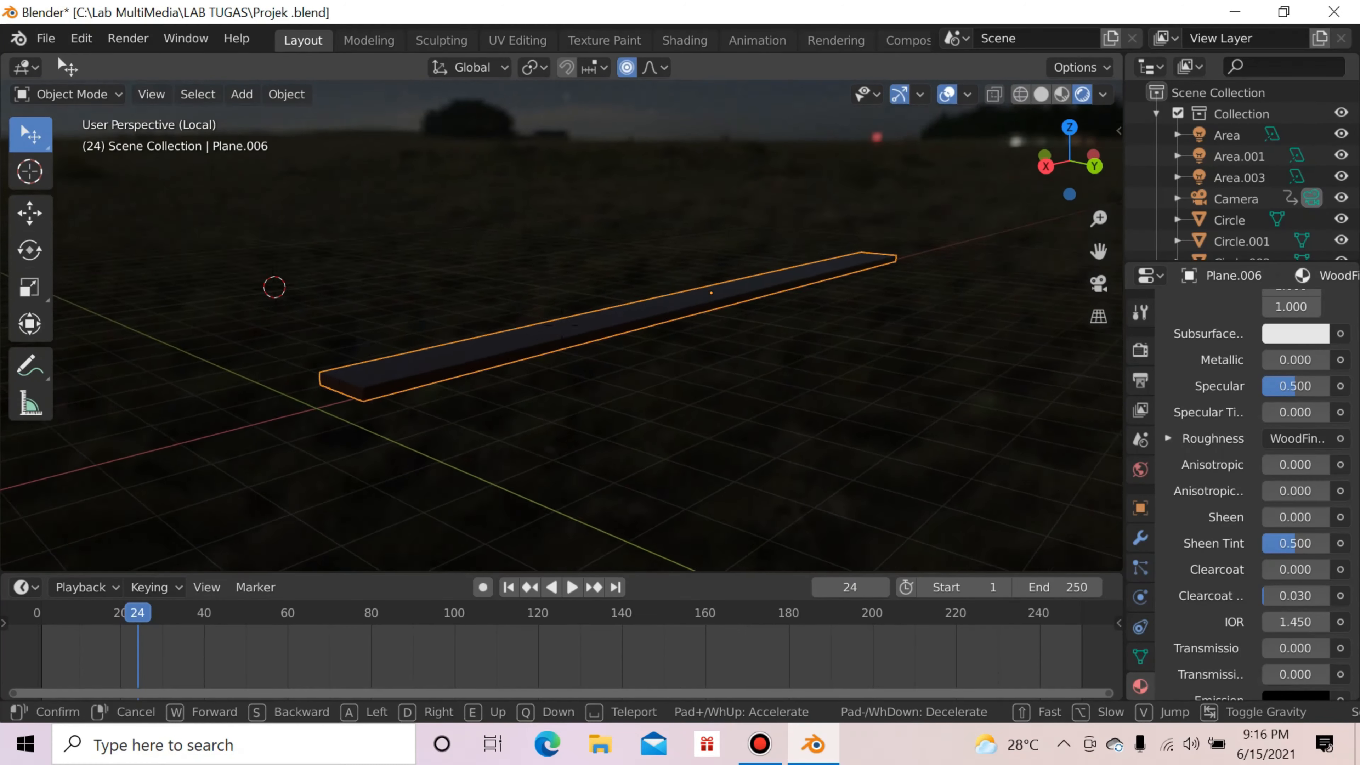
{"action": "left_click", "coordinate": [561, 325]}
Step: Exit the desk's local view and look around the upper room at the chairs, ceiling lights, window and desk
{"action": "key", "text": "/"}
{"action": "key", "text": "q"}
{"action": "left_click", "coordinate": [562, 325]}
{"action": "key", "text": "s"}
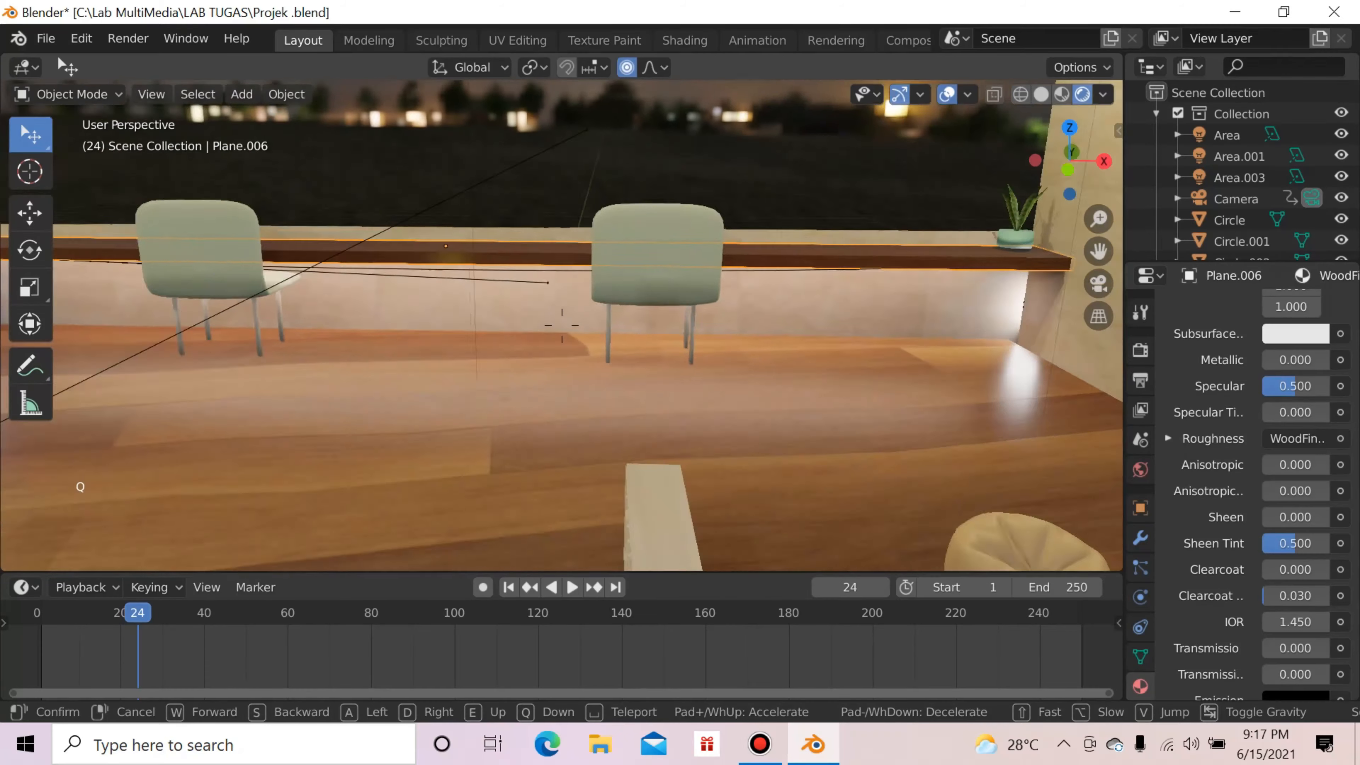
{"action": "key", "text": "a"}
{"action": "key", "text": "w"}
{"action": "key", "text": "a"}
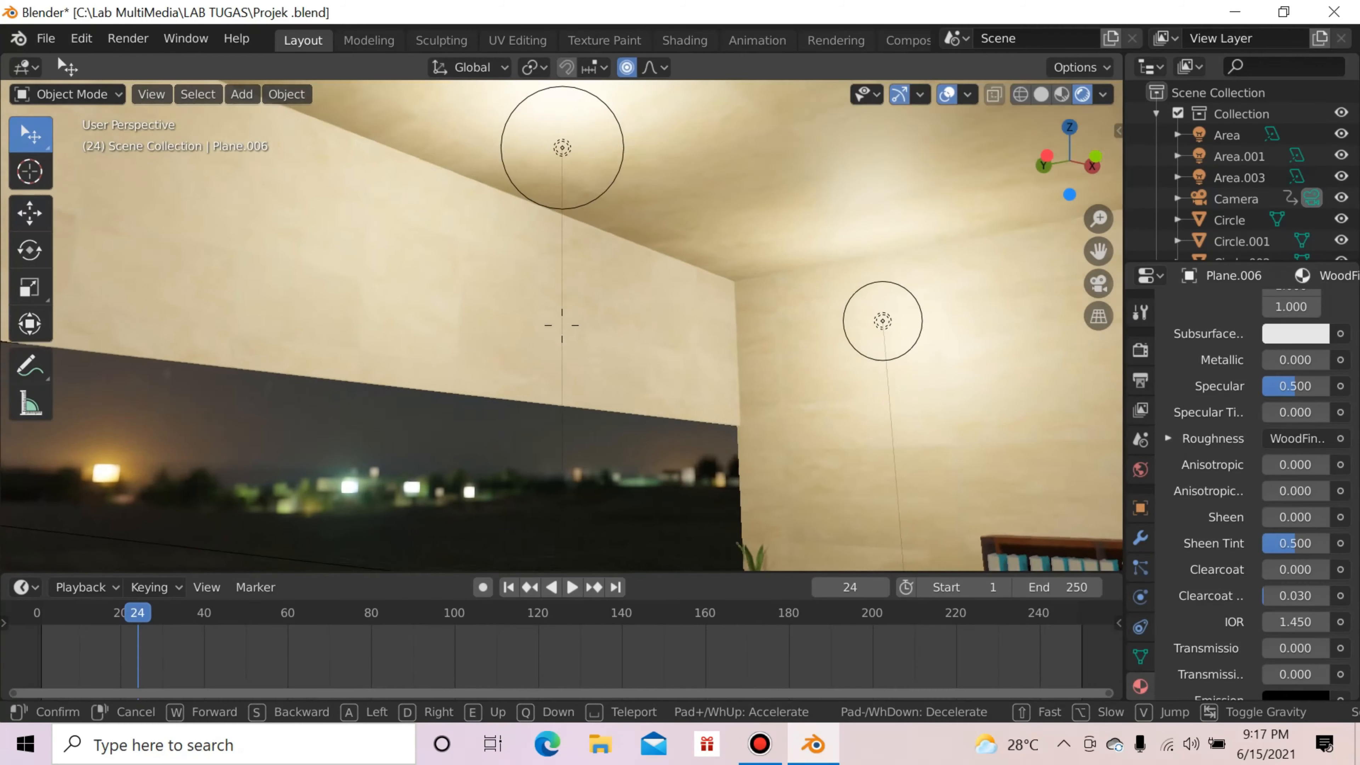
{"action": "key", "text": "a"}
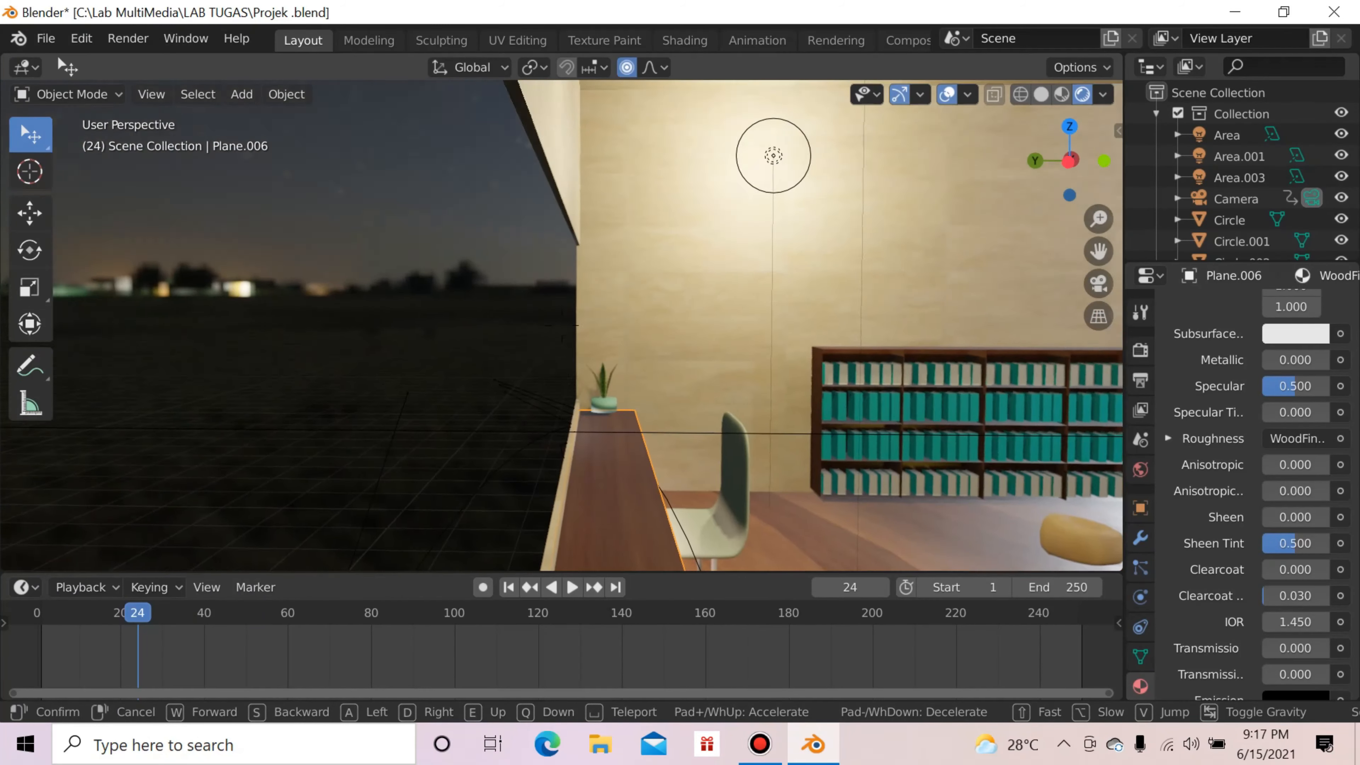
{"action": "left_click", "coordinate": [562, 325]}
Step: Select the glowing plane behind the bookshelf beside the stairs and view it up close
{"action": "left_click", "coordinate": [562, 325]}
{"action": "scroll", "coordinate": [562, 325], "scroll_direction": "down", "scroll_amount": 2}
{"action": "key", "text": "q"}
{"action": "key", "text": "d"}
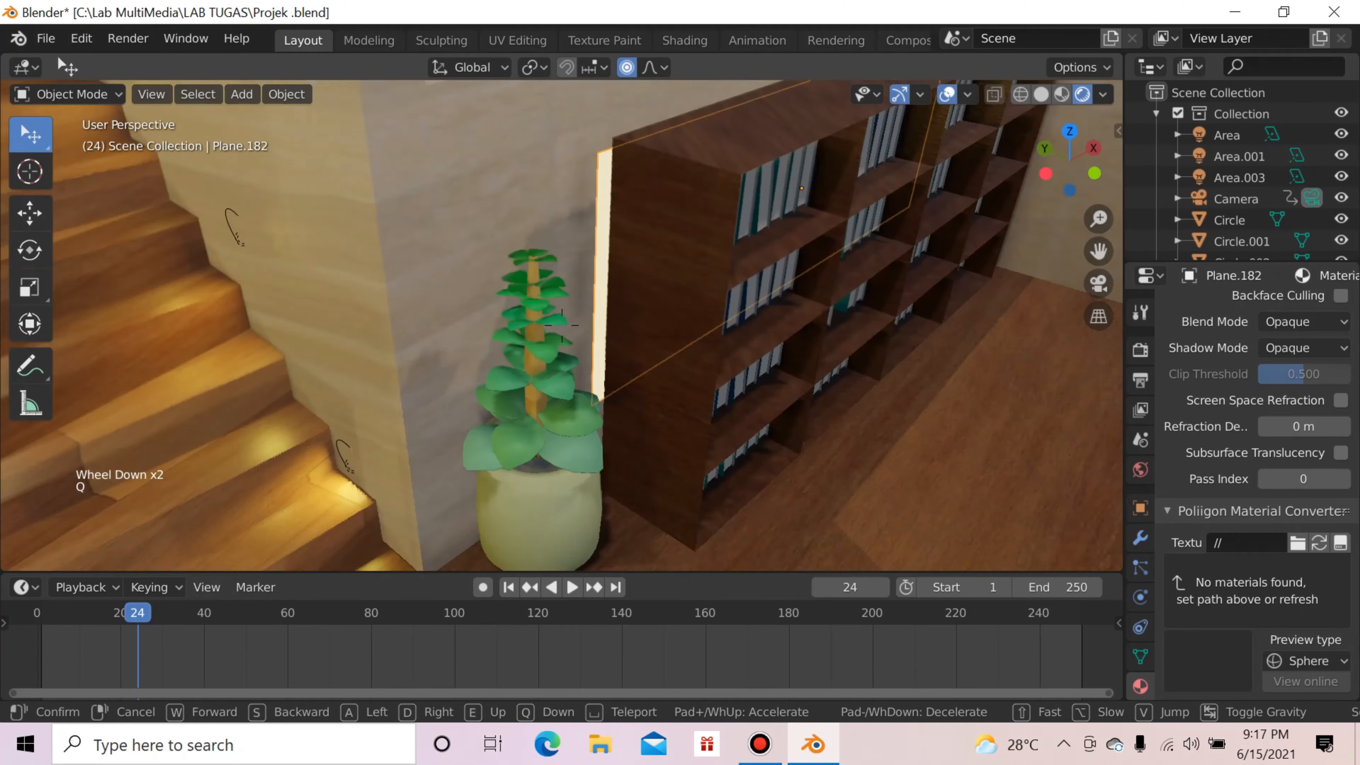
{"action": "left_click", "coordinate": [562, 325]}
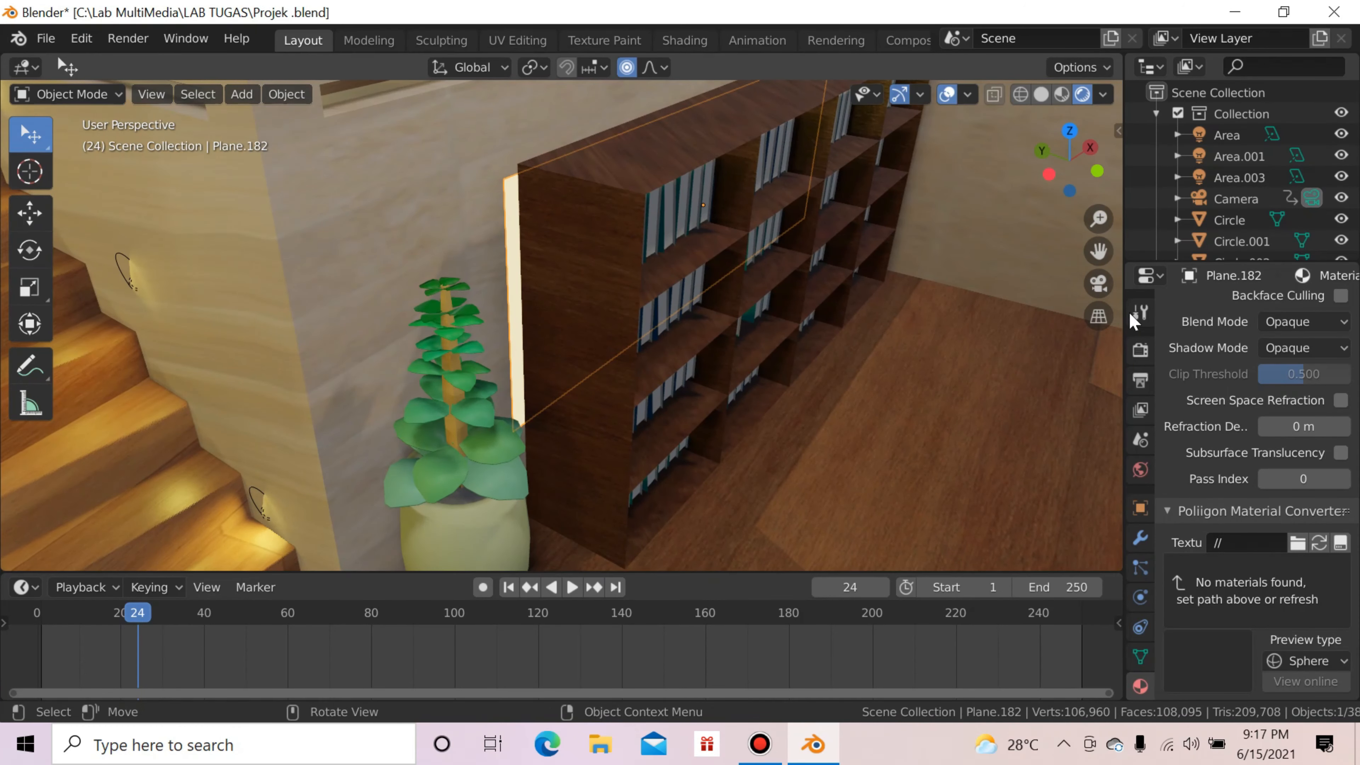
Step: Go to the bookshelf on the lower floor's side wall and select the glowing plane behind it
{"action": "key", "text": "q"}
{"action": "left_click", "coordinate": [840, 294]}
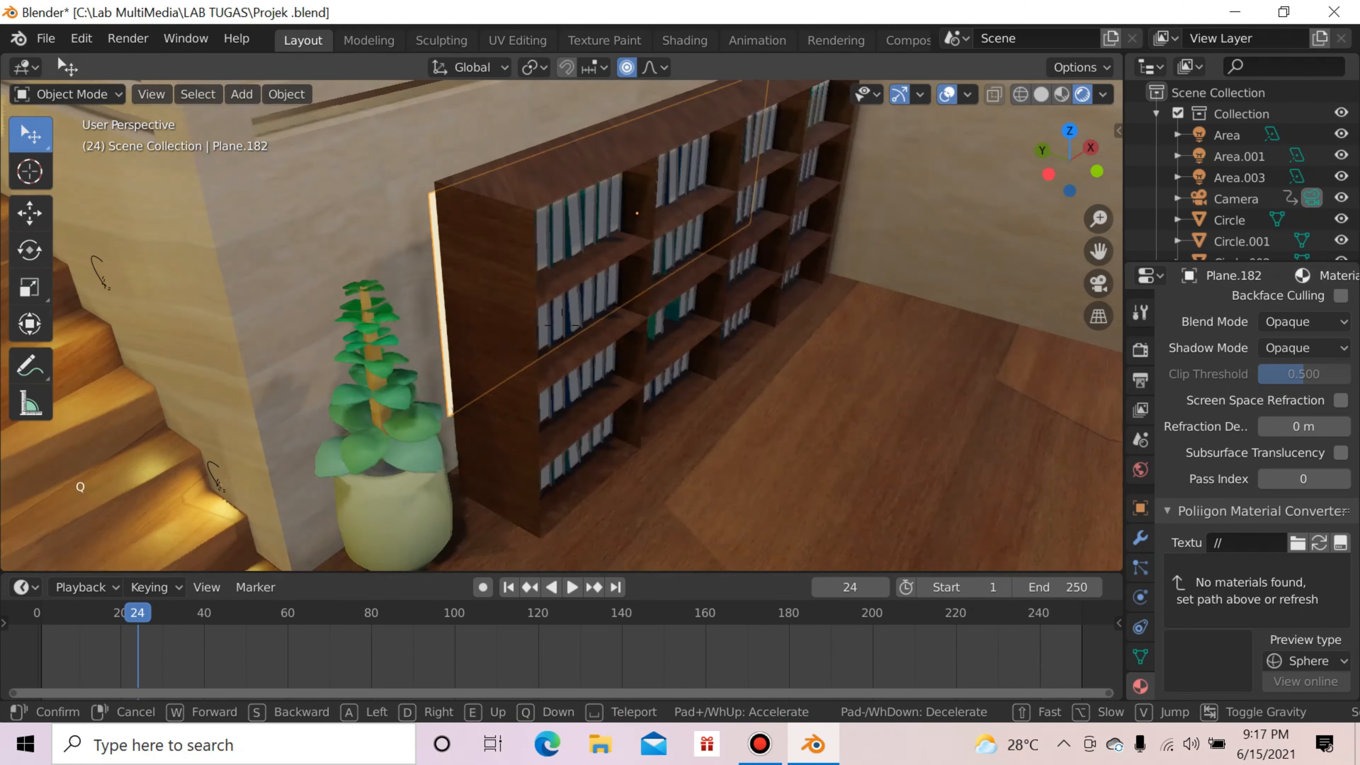
{"action": "key", "text": "s"}
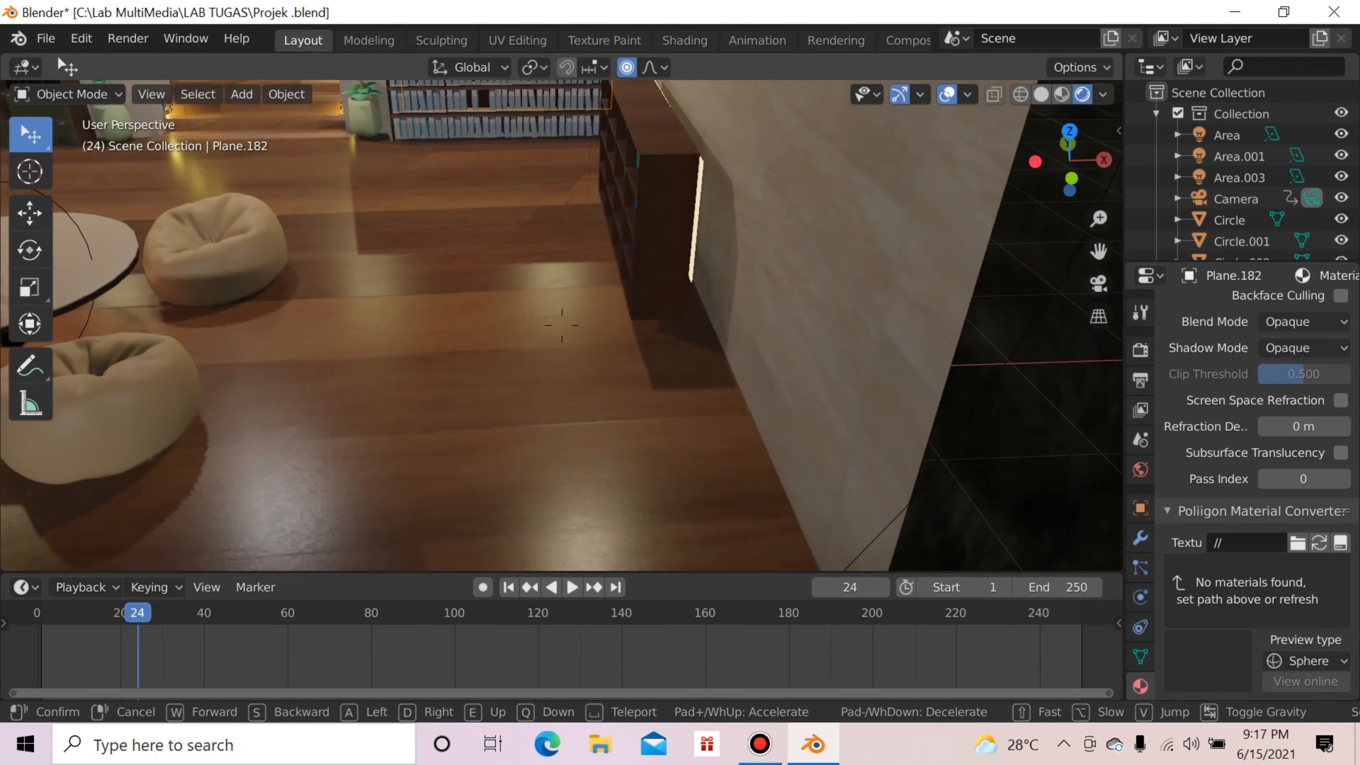
{"action": "key", "text": "s"}
{"action": "key", "text": "w"}
{"action": "key", "text": "w"}
{"action": "key", "text": "s"}
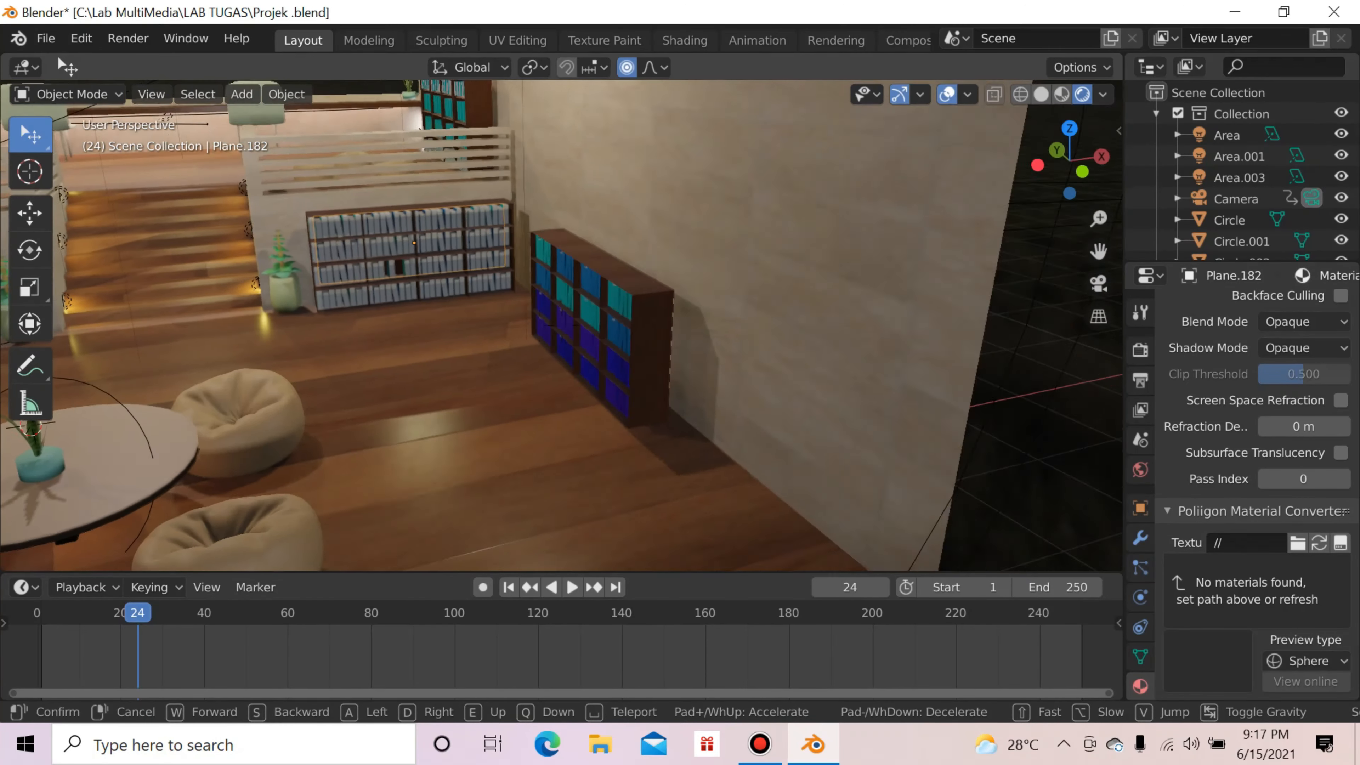
{"action": "left_click", "coordinate": [643, 341]}
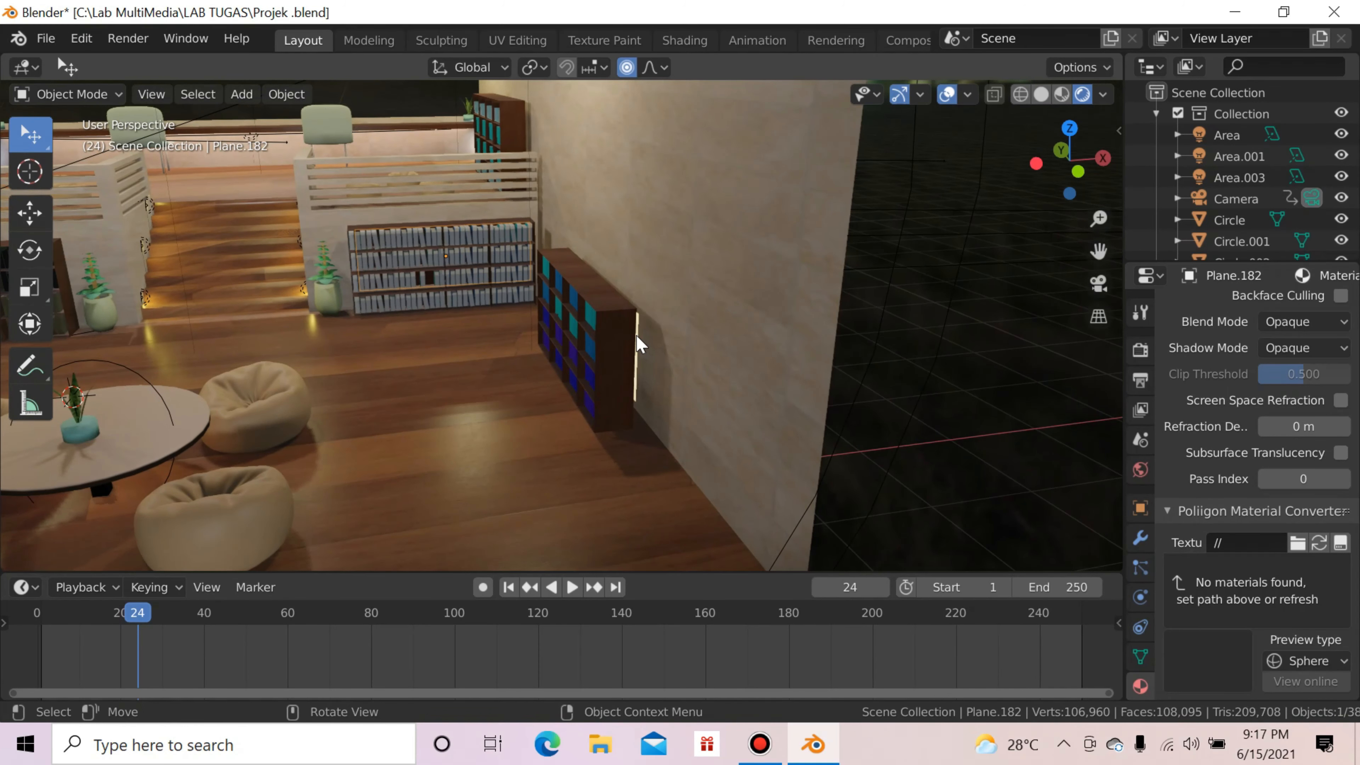
{"action": "left_click", "coordinate": [643, 341]}
{"action": "left_click", "coordinate": [643, 341]}
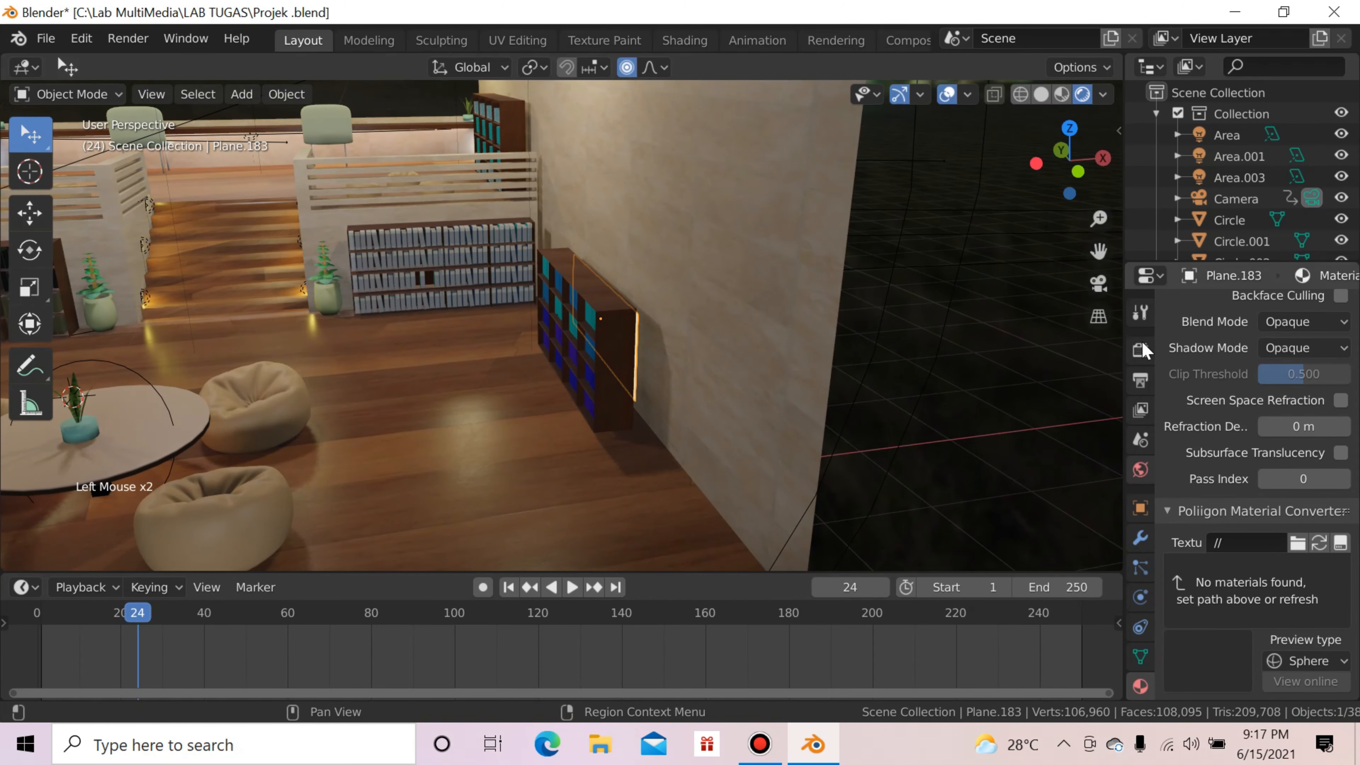
Step: Change the scene's render engine to Cycles
{"action": "left_click", "coordinate": [1140, 312]}
{"action": "left_click", "coordinate": [1140, 350]}
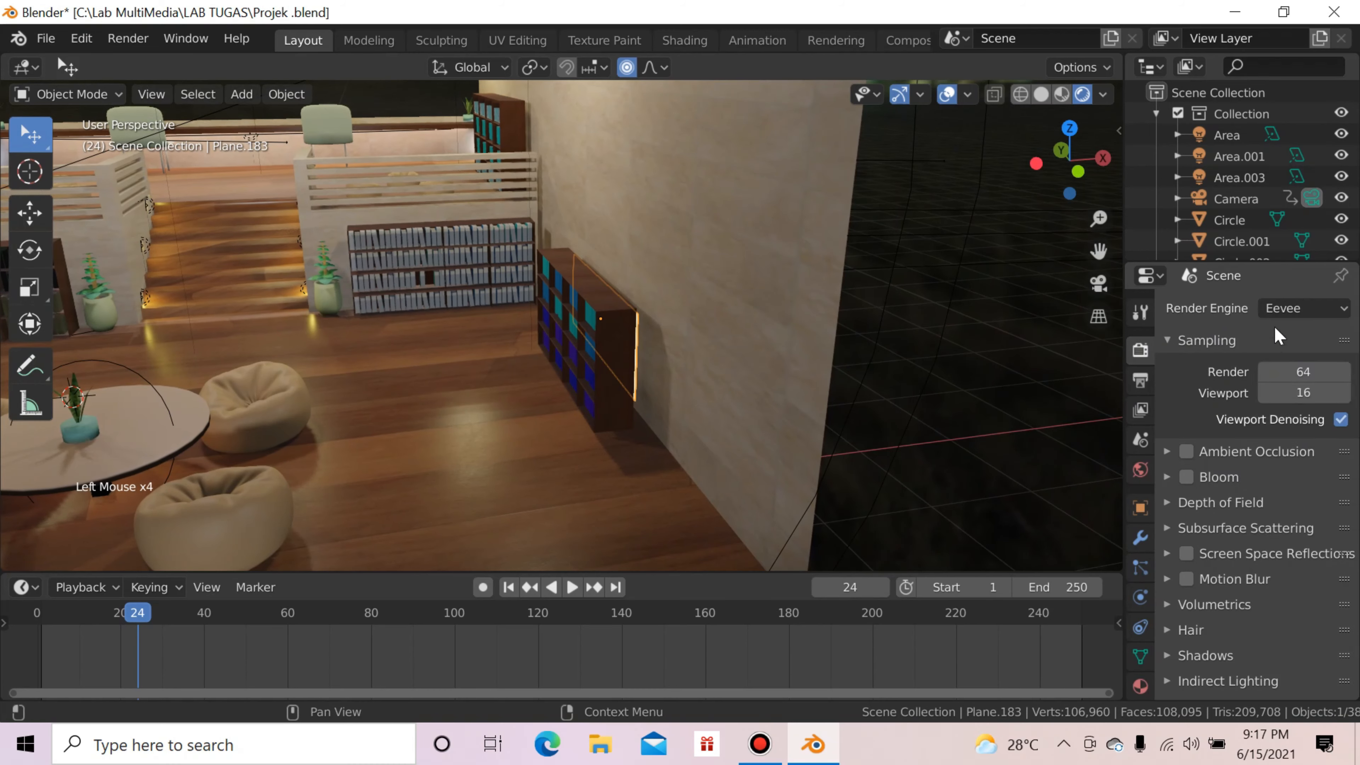
{"action": "left_click", "coordinate": [1301, 308]}
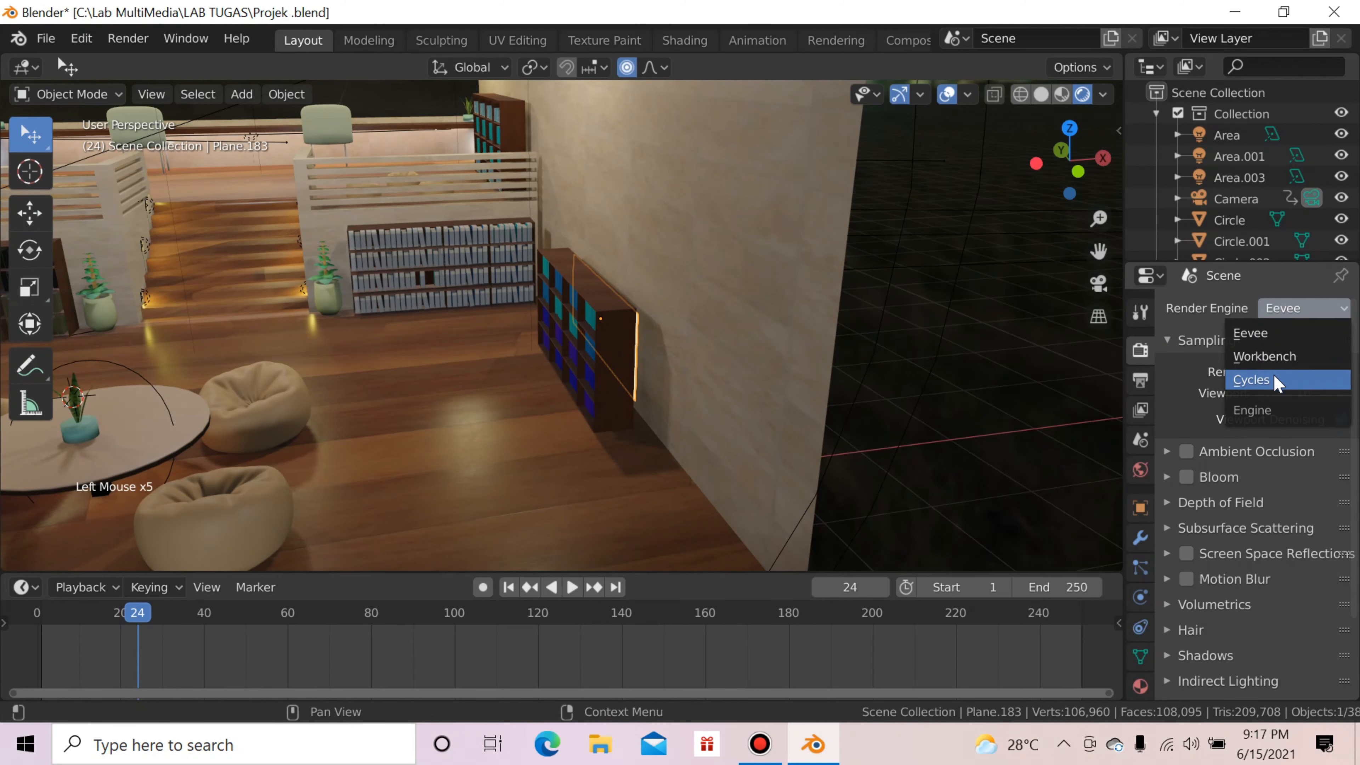
{"action": "key", "text": "Return"}
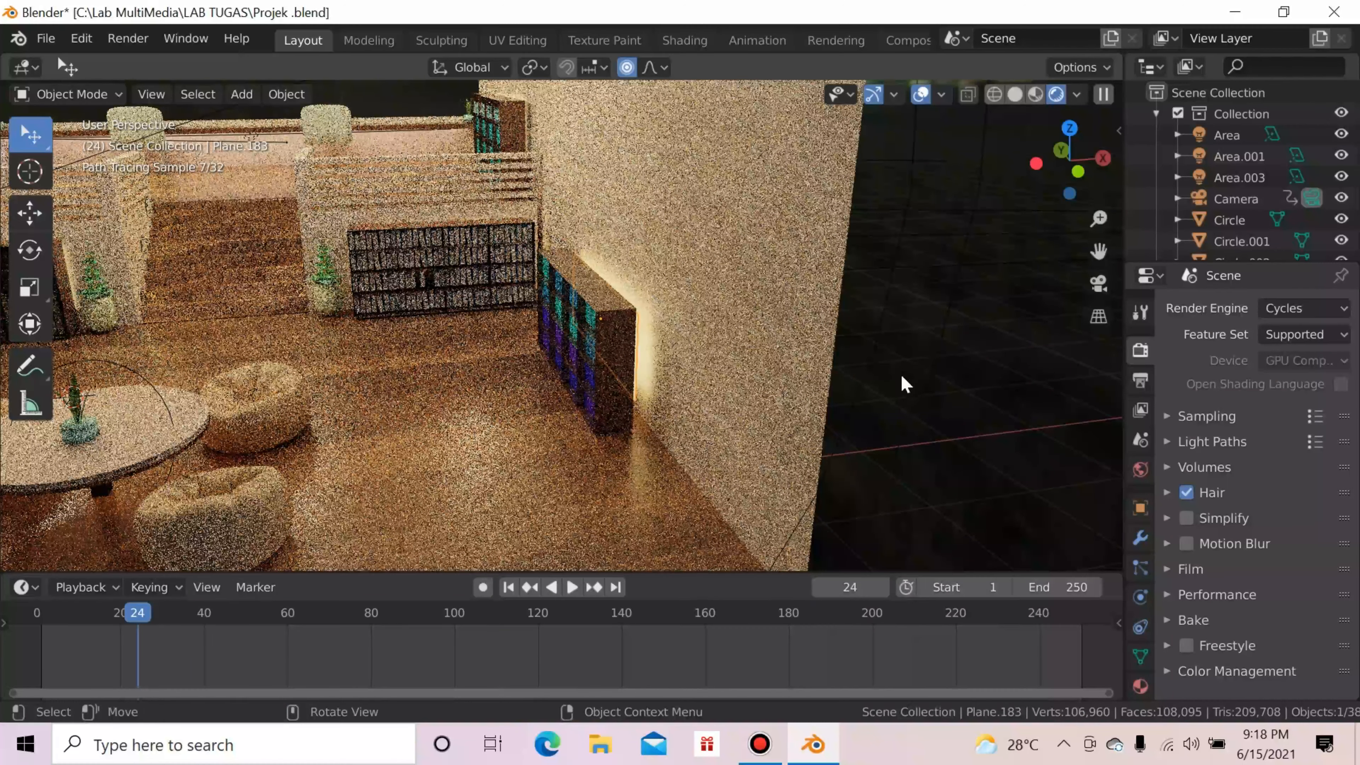
Step: Examine the bookshelf light plane's Material.034, including its surface shader type, emission color and strength
{"action": "scroll", "coordinate": [1253, 381], "scroll_direction": "up", "scroll_amount": 3}
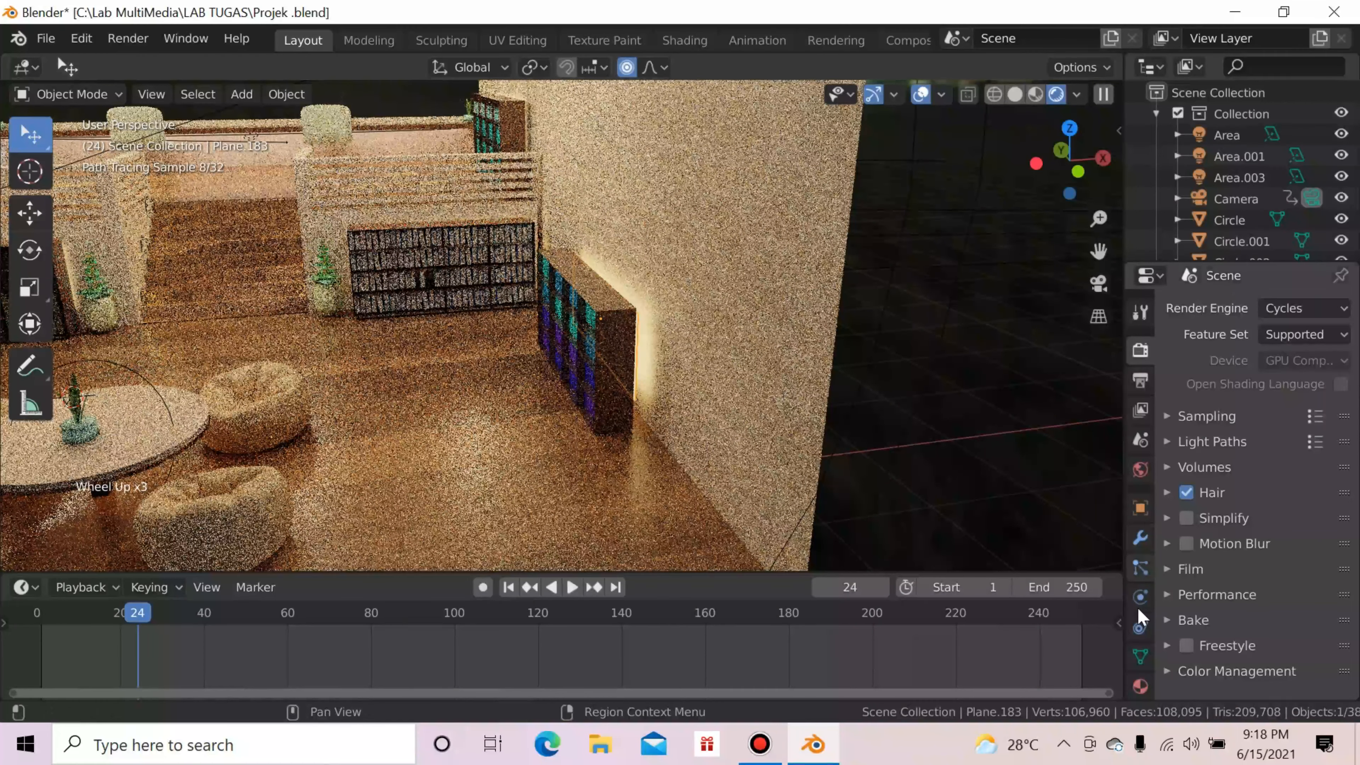
{"action": "left_click", "coordinate": [1141, 682]}
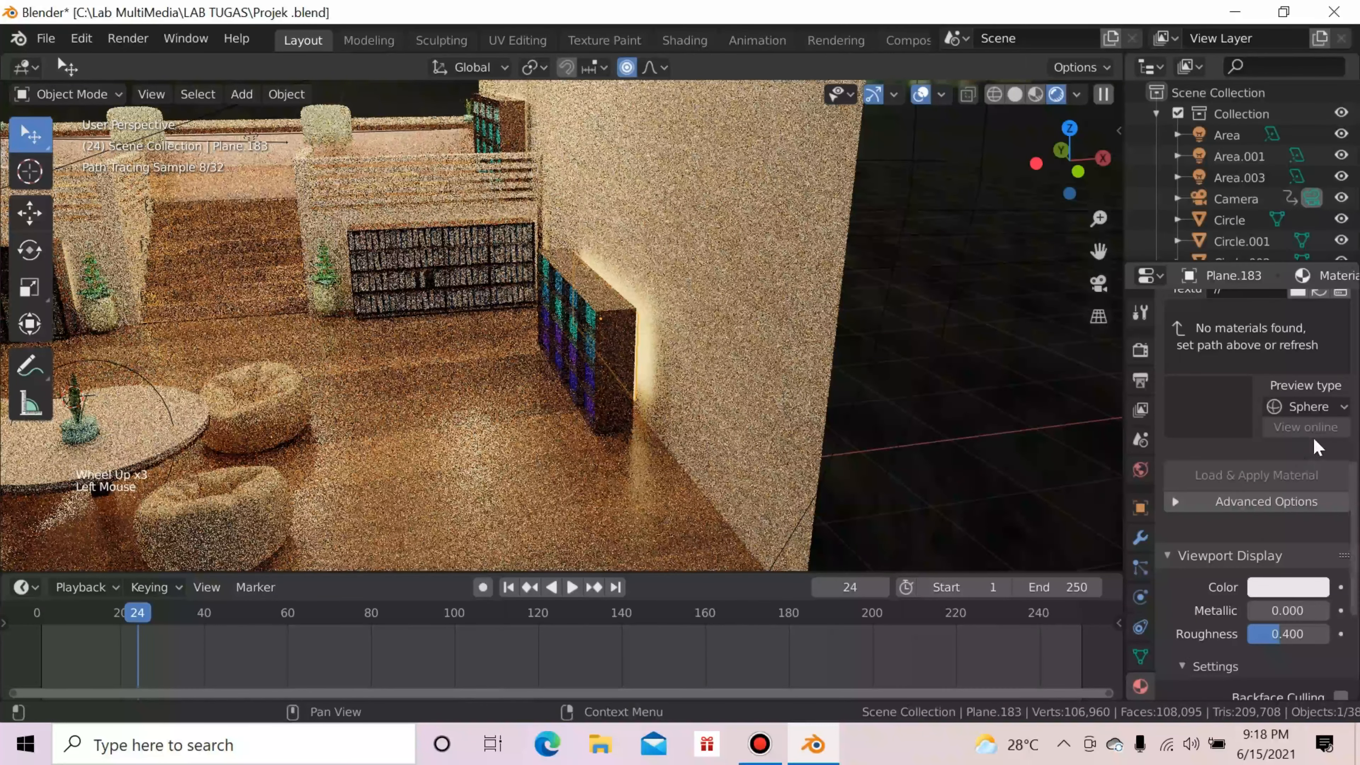
{"action": "scroll", "coordinate": [1162, 642], "scroll_direction": "up", "scroll_amount": 1}
{"action": "scroll", "coordinate": [1234, 558], "scroll_direction": "up", "scroll_amount": 20}
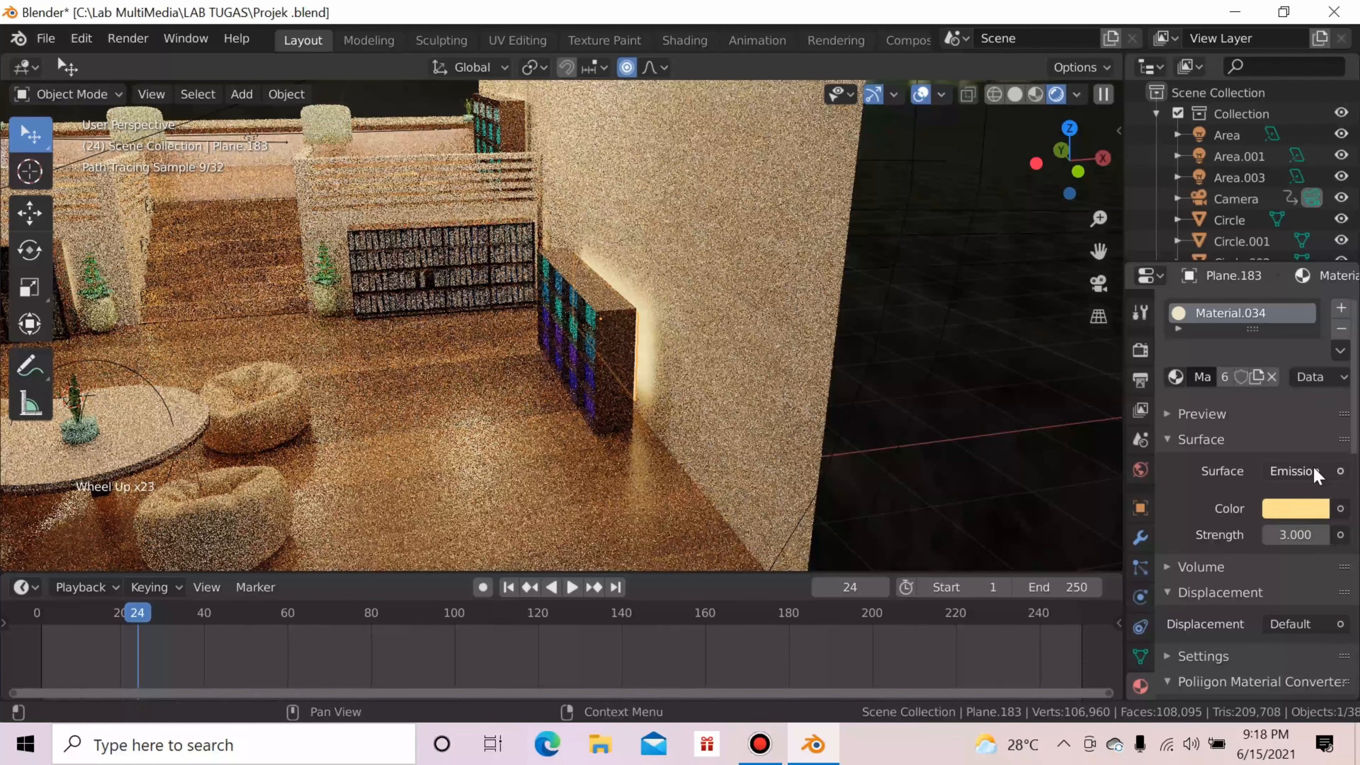
{"action": "left_click", "coordinate": [1316, 471]}
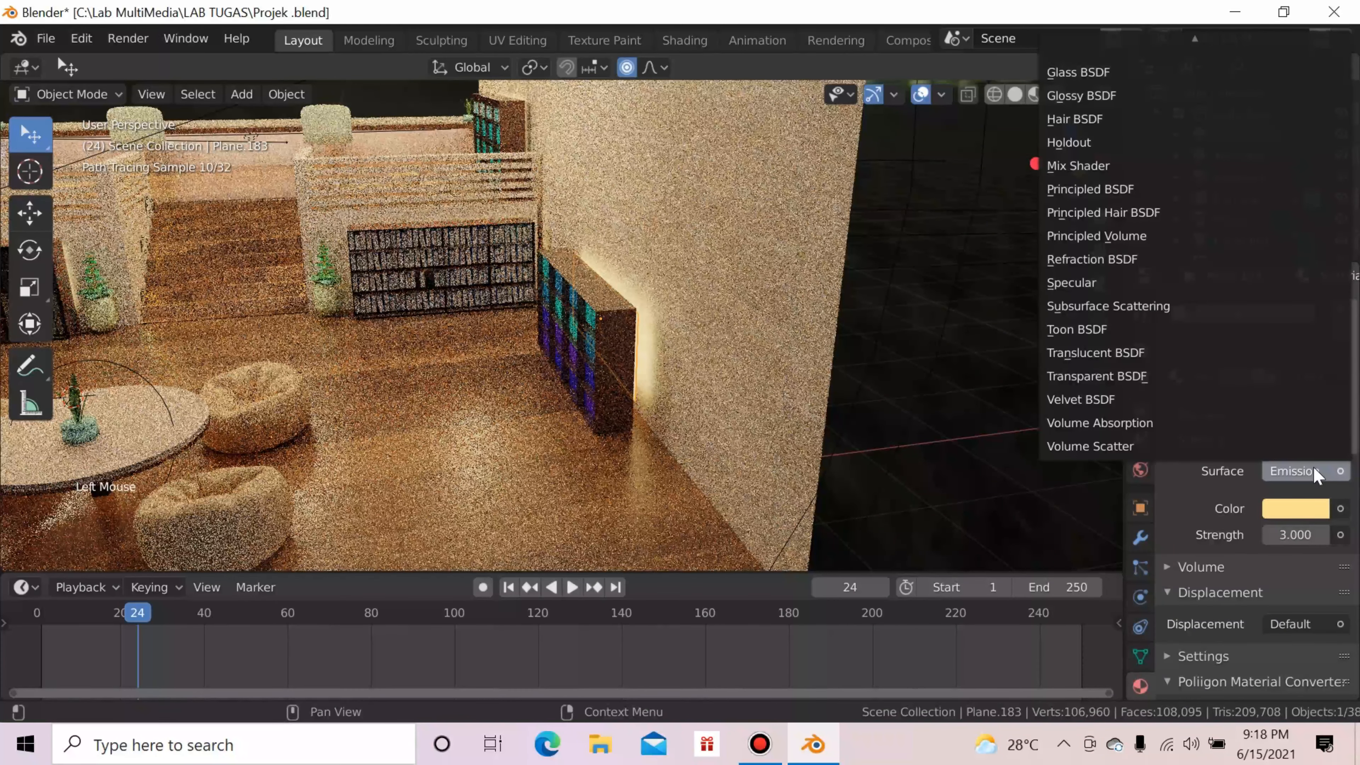
{"action": "left_click", "coordinate": [1338, 509]}
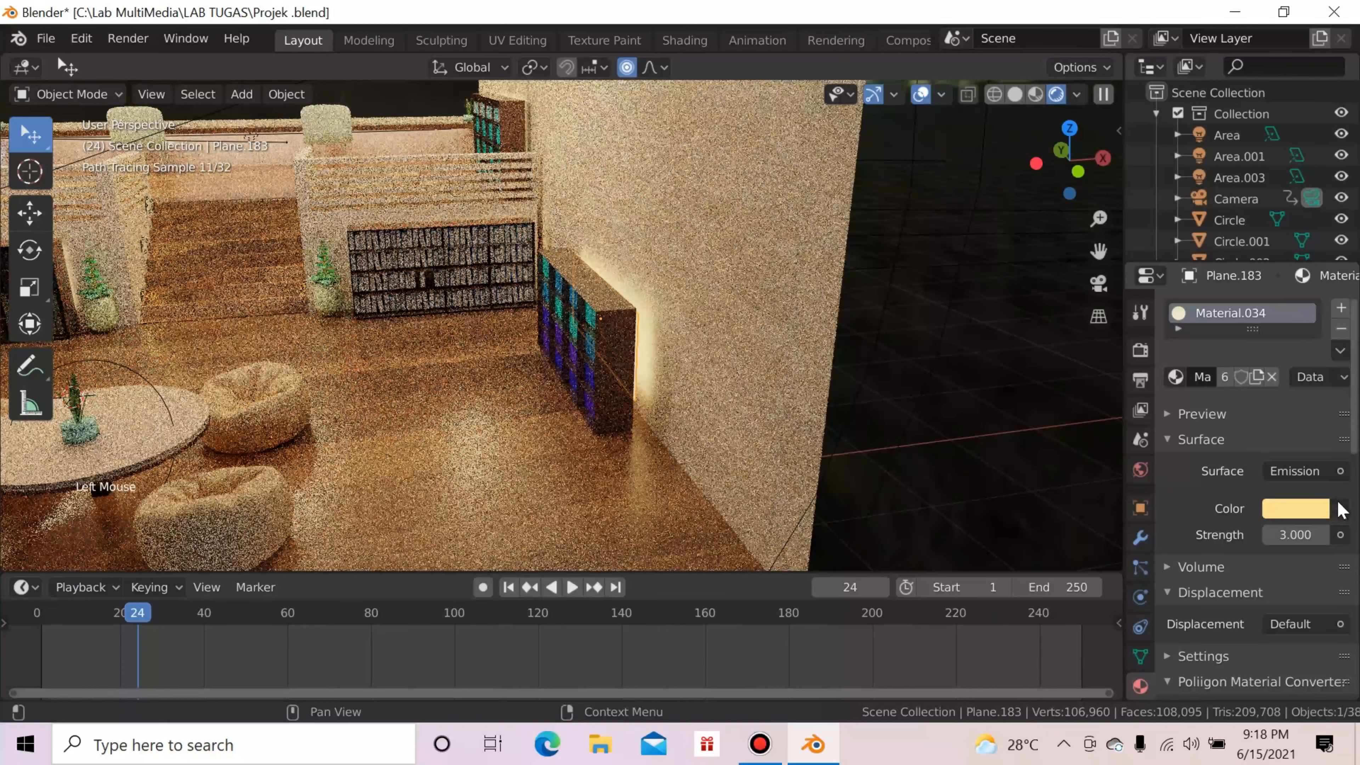
{"action": "left_click", "coordinate": [1340, 509]}
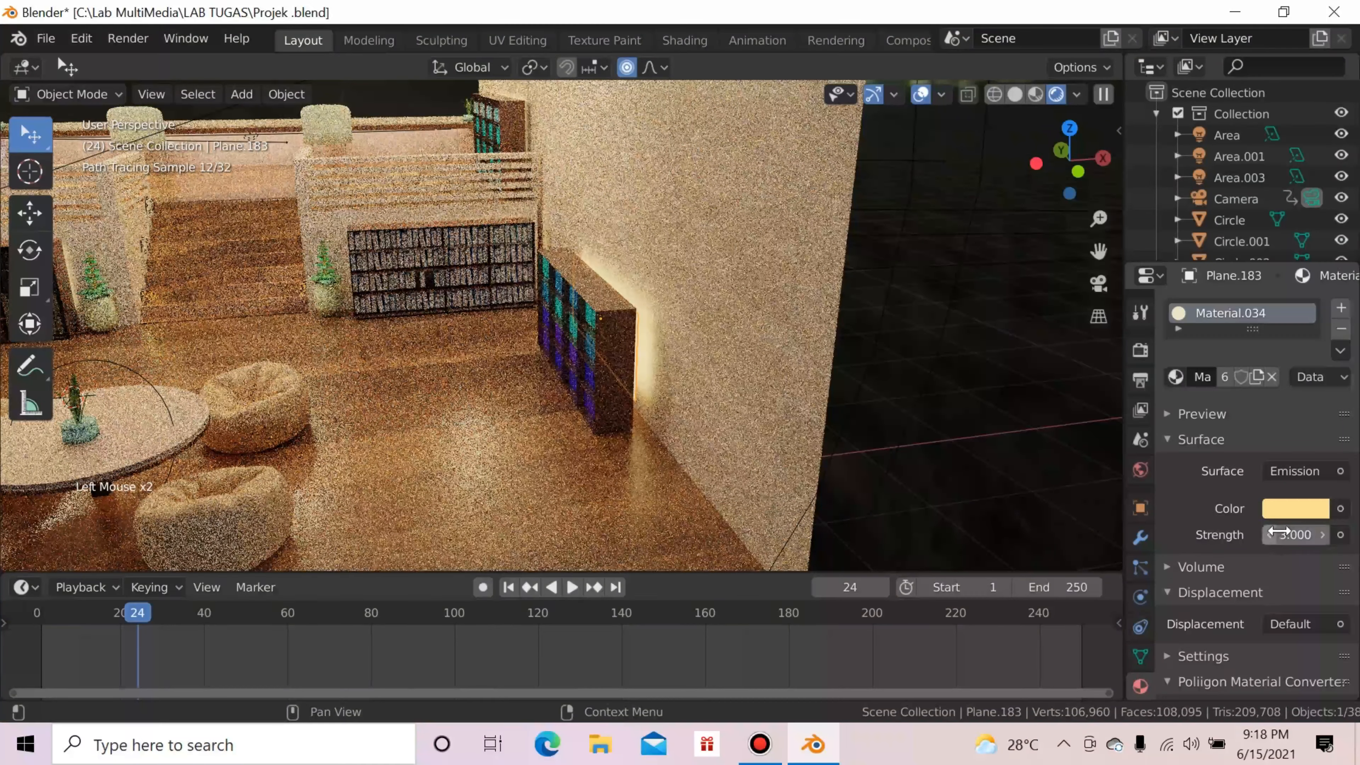
Step: Check the light plane's emission color, and set the scene's render engine back to Eevee
{"action": "left_click", "coordinate": [1295, 508]}
{"action": "left_click", "coordinate": [1195, 307]}
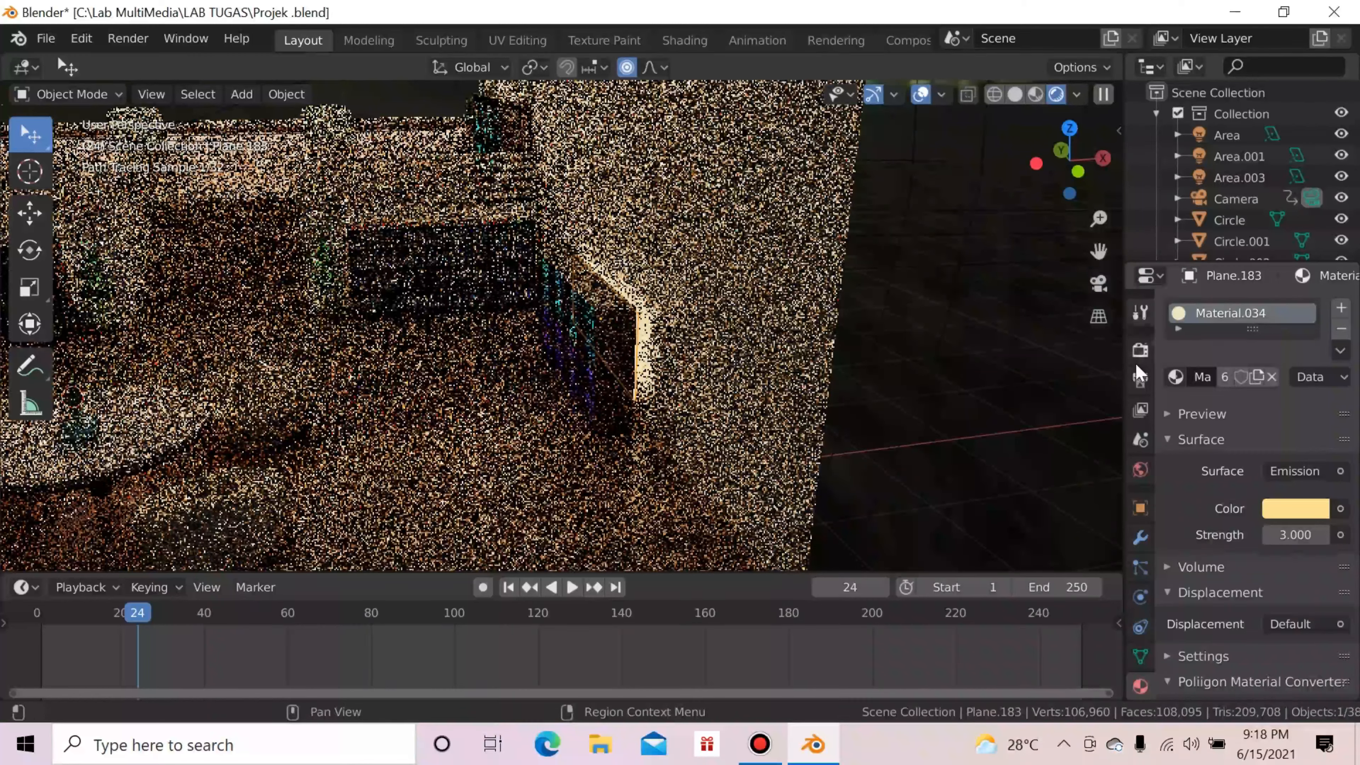
{"action": "left_click", "coordinate": [1139, 351]}
{"action": "left_click", "coordinate": [1296, 309]}
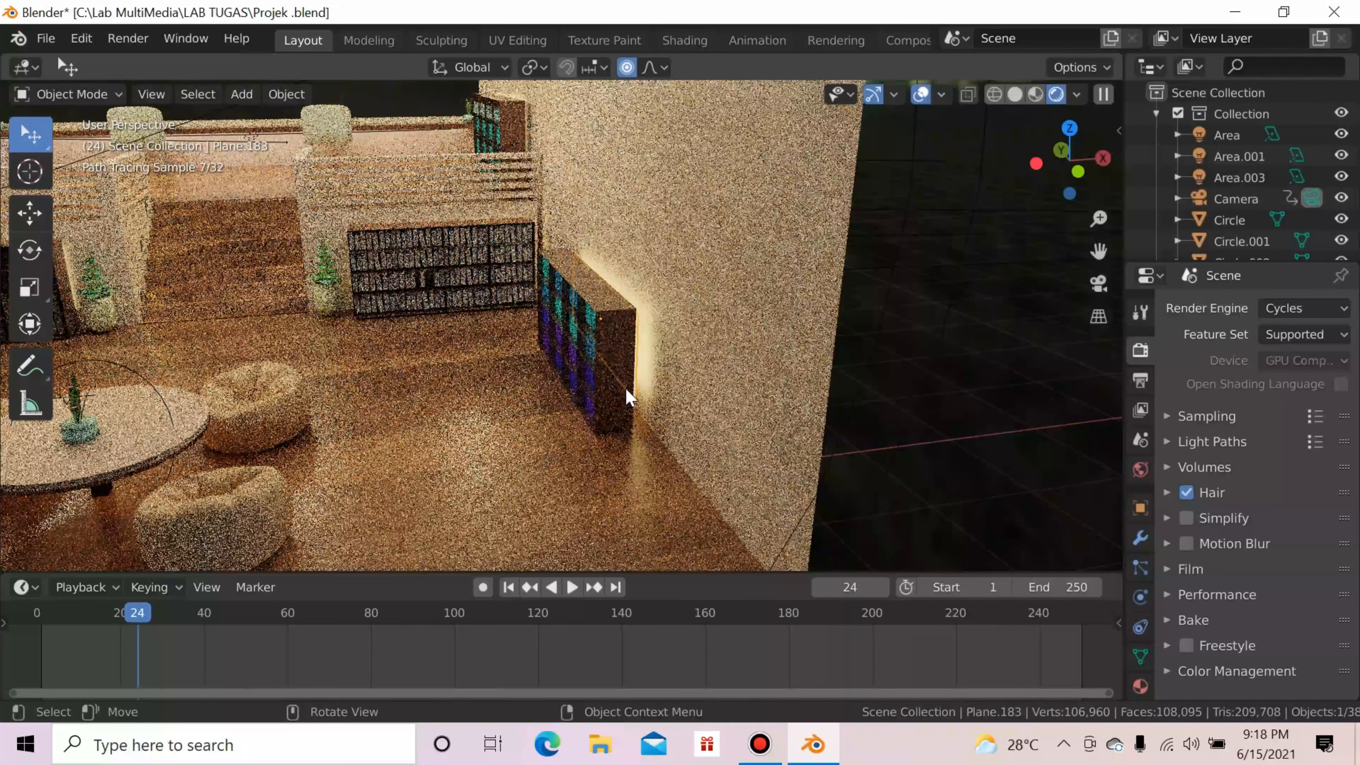
{"action": "left_click", "coordinate": [1301, 311]}
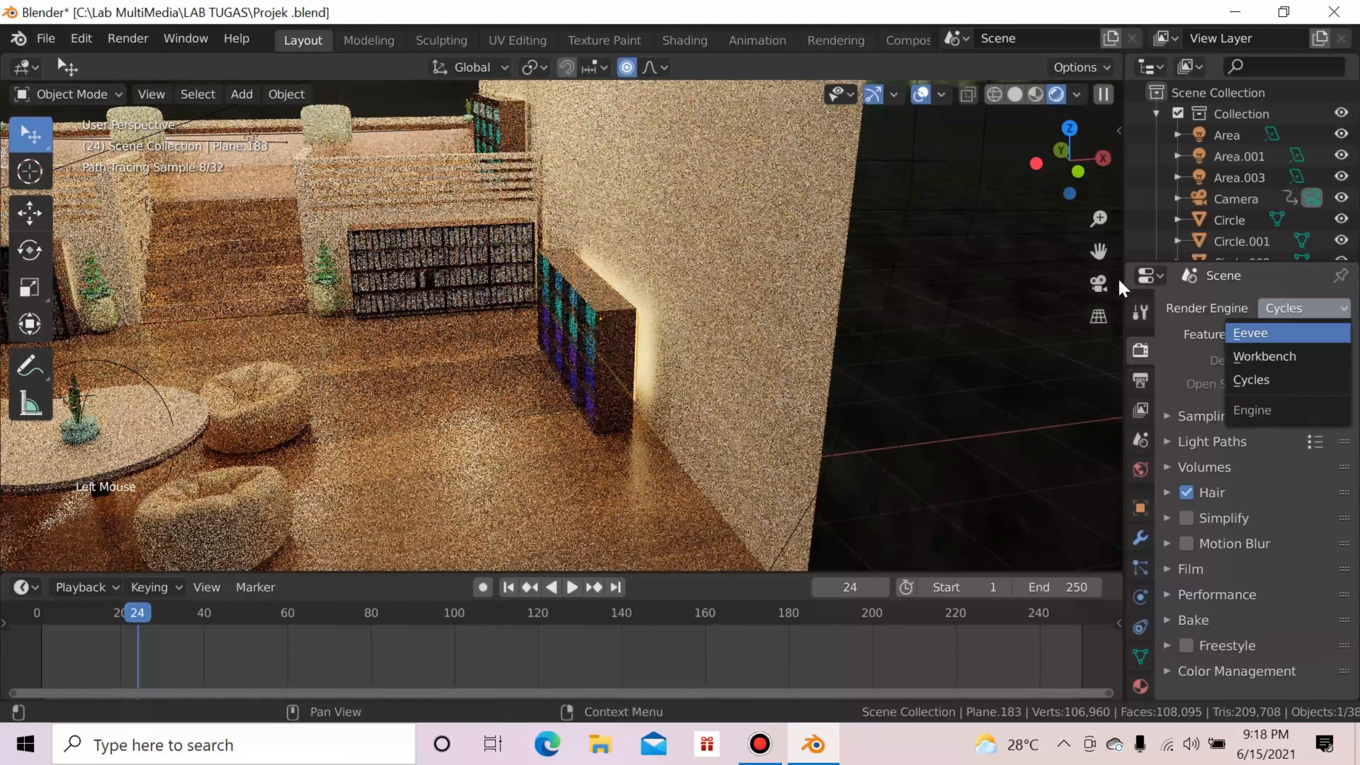
{"action": "left_click", "coordinate": [1269, 335]}
Step: Deselect everything, walk over to the toilet sign on the wall above the door and select its text
{"action": "key", "text": "a"}
{"action": "key", "text": "q"}
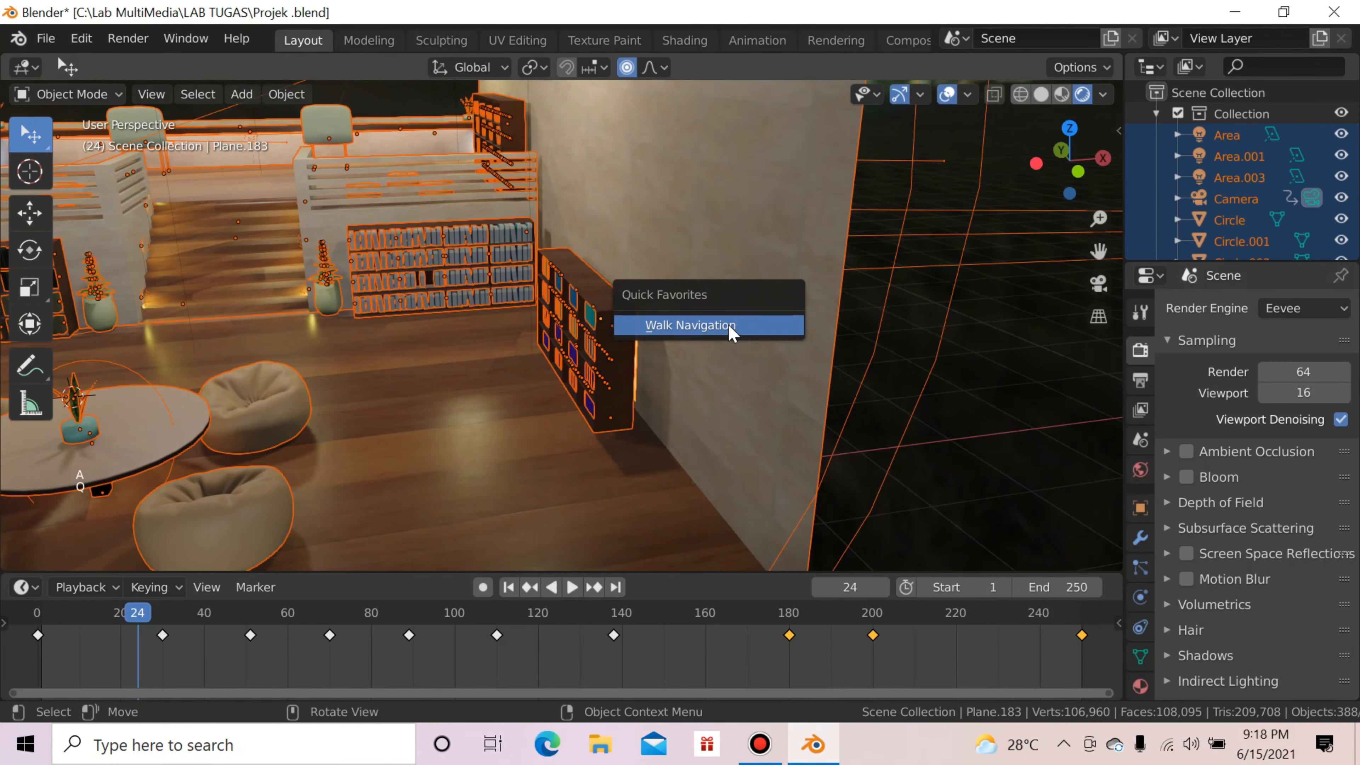
{"action": "left_click", "coordinate": [855, 386]}
{"action": "key", "text": "q"}
{"action": "left_click", "coordinate": [560, 372]}
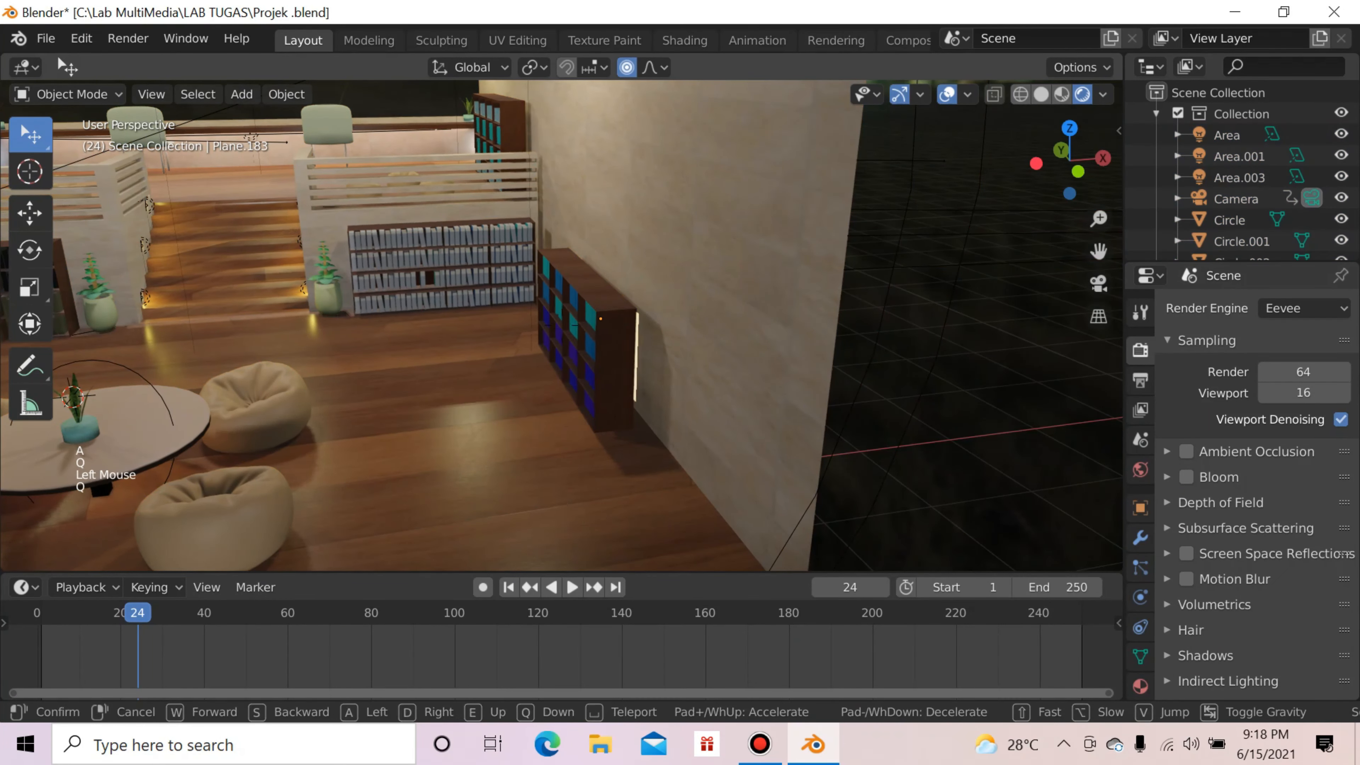
{"action": "key", "text": "w"}
{"action": "left_click", "coordinate": [560, 324]}
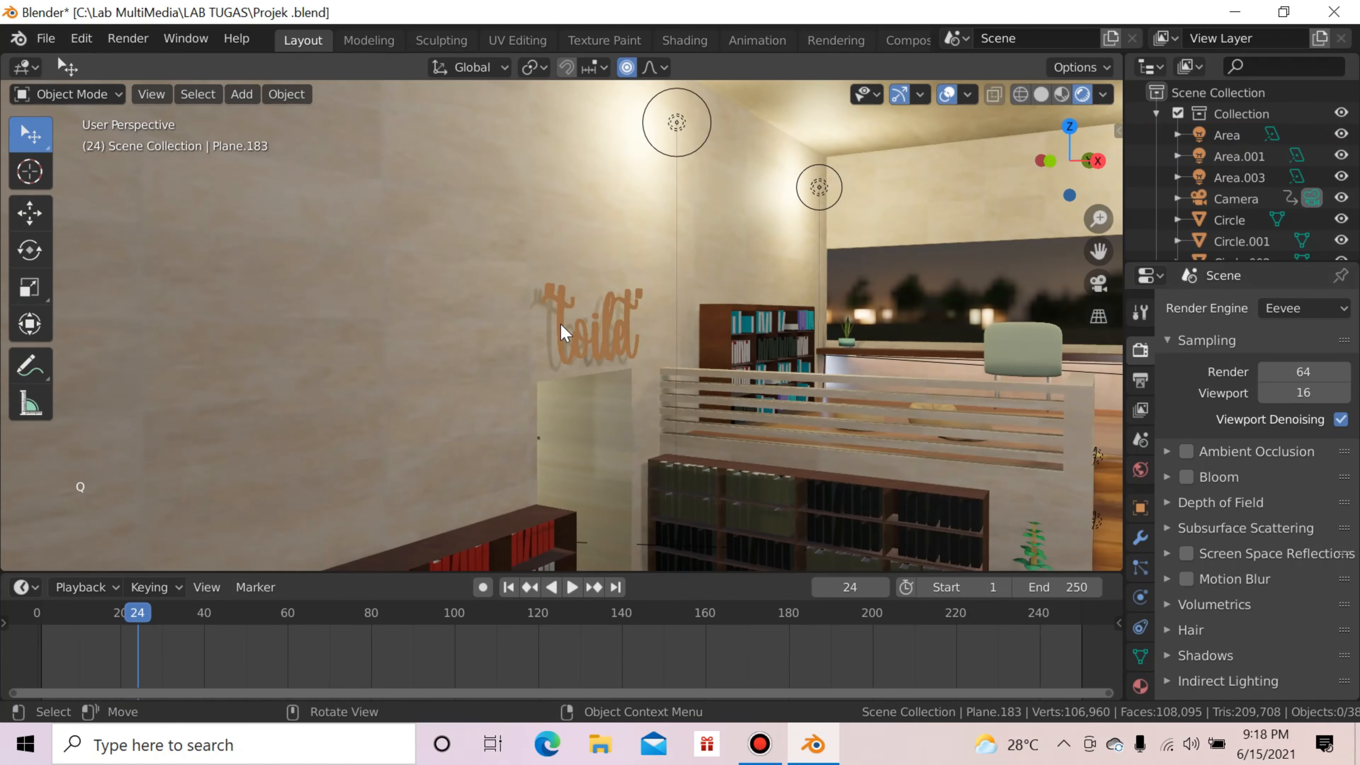
{"action": "left_click", "coordinate": [560, 324]}
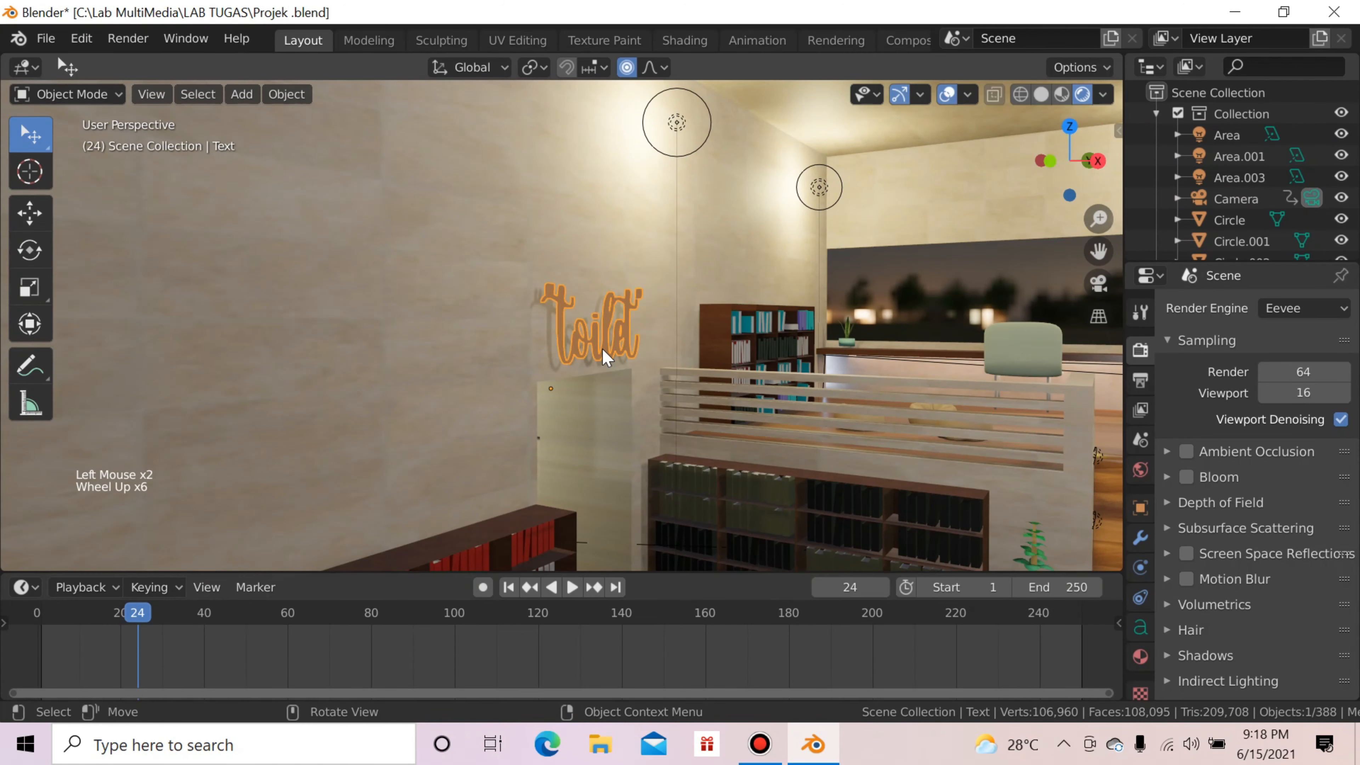
Step: Isolate the toilet sign text in local view and turn the view to face it from the front
{"action": "scroll", "coordinate": [603, 349], "scroll_direction": "down", "scroll_amount": 1}
{"action": "key", "text": "slash"}
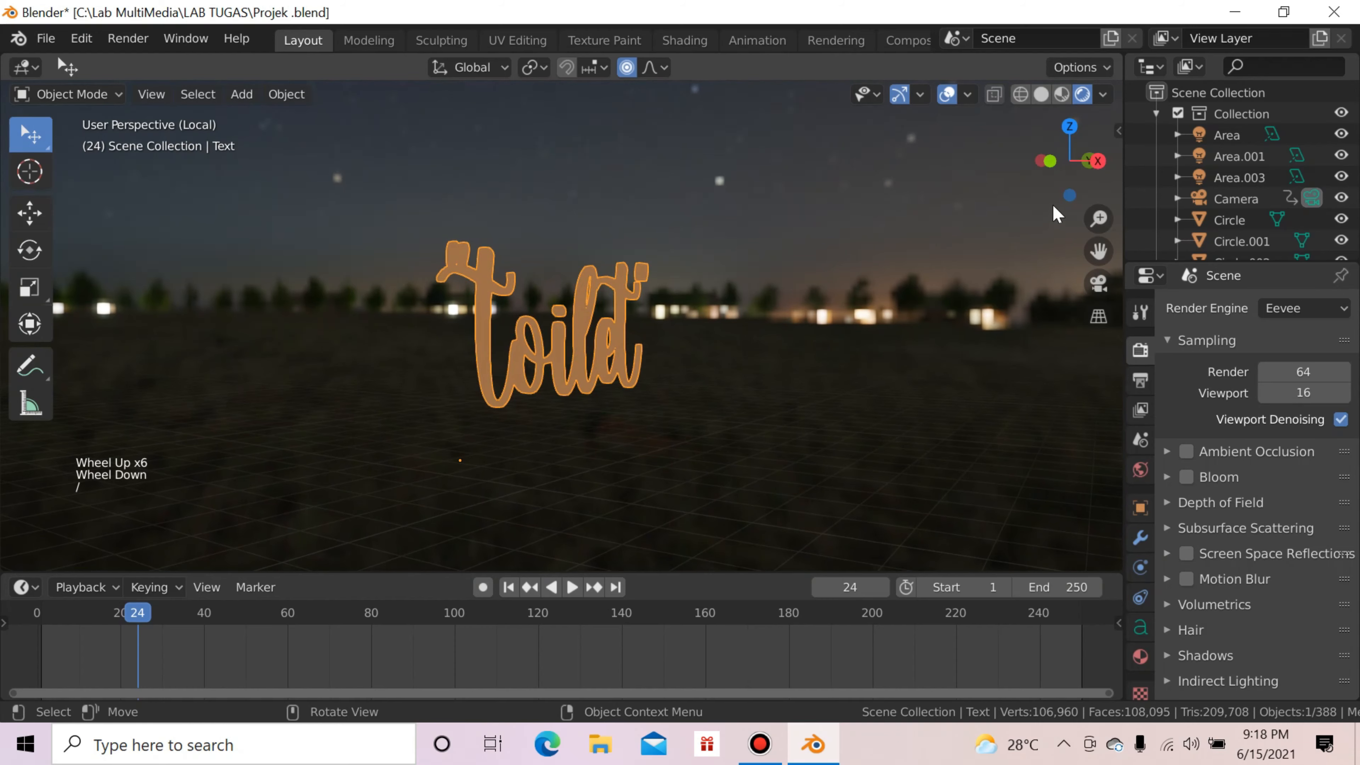
{"action": "left_click_drag", "start_coordinate": [1055, 215], "coordinate": [1119, 215]}
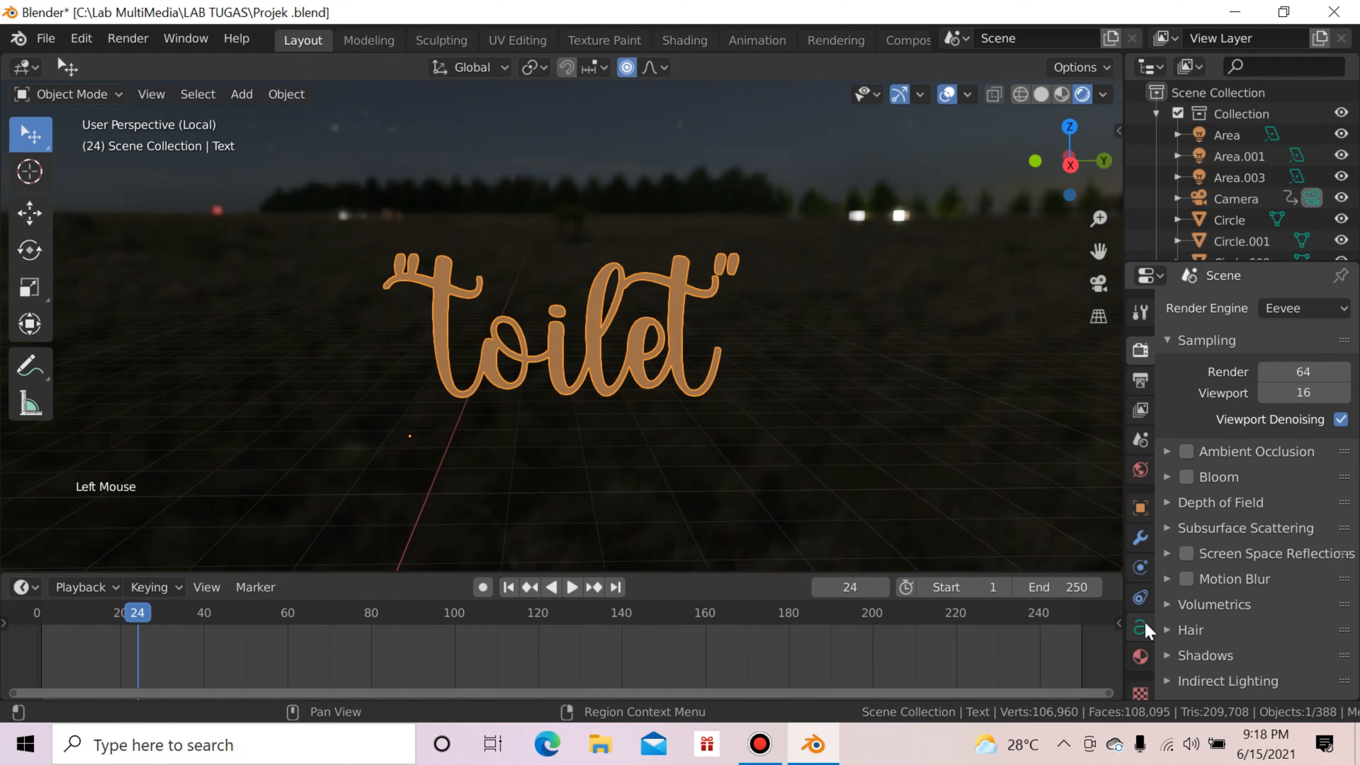
Step: Examine the toilet text's object data, including its shape, texture space, geometry, bevel and font settings
{"action": "left_click", "coordinate": [1140, 626]}
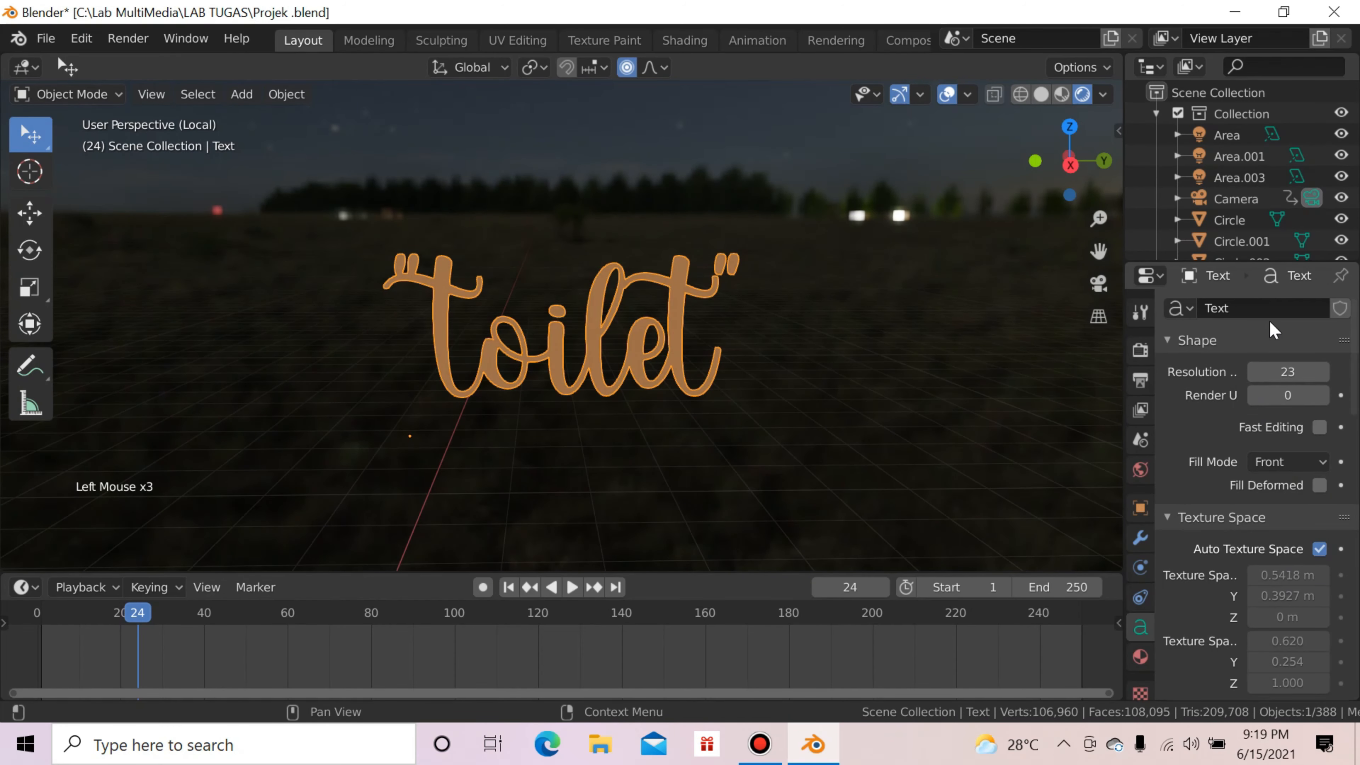
{"action": "scroll", "coordinate": [1283, 506], "scroll_direction": "down", "scroll_amount": 2}
{"action": "scroll", "coordinate": [1280, 502], "scroll_direction": "down", "scroll_amount": 18}
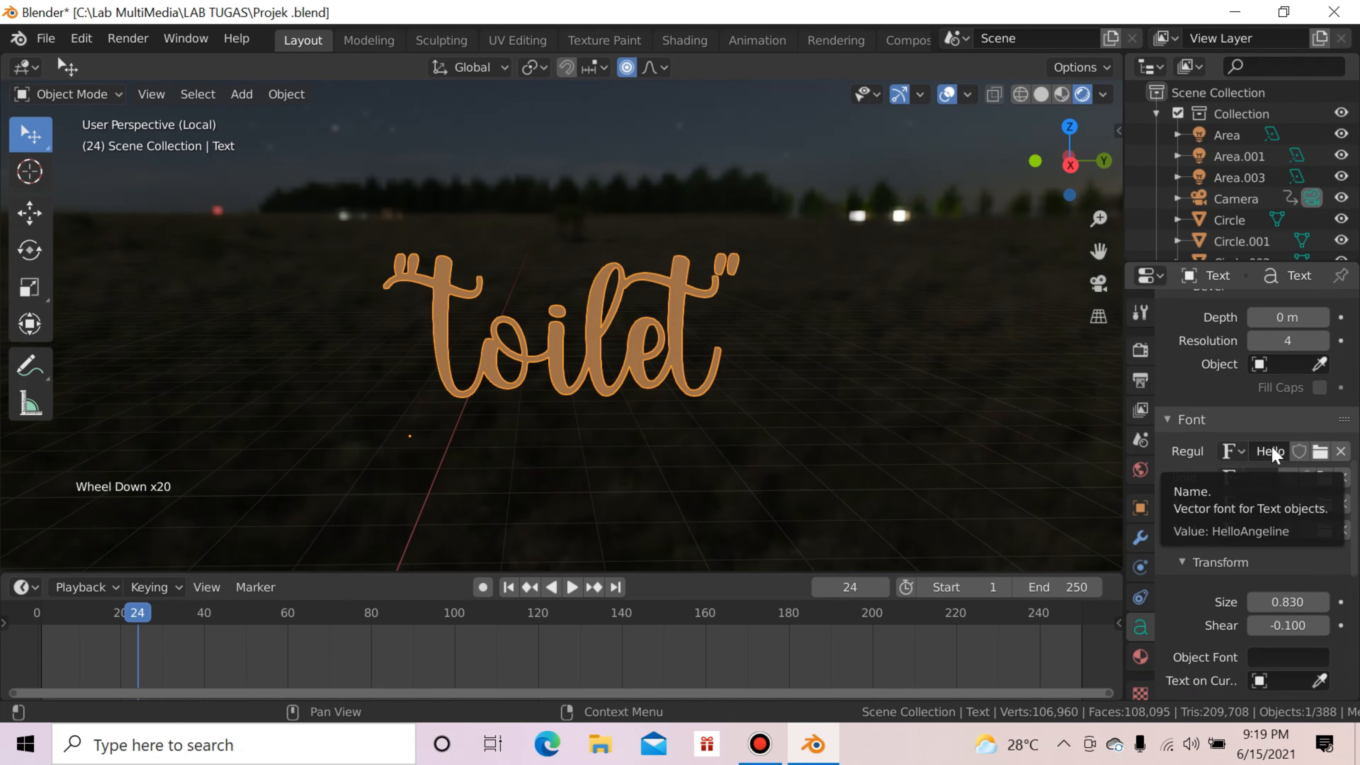
{"action": "left_click", "coordinate": [1273, 453]}
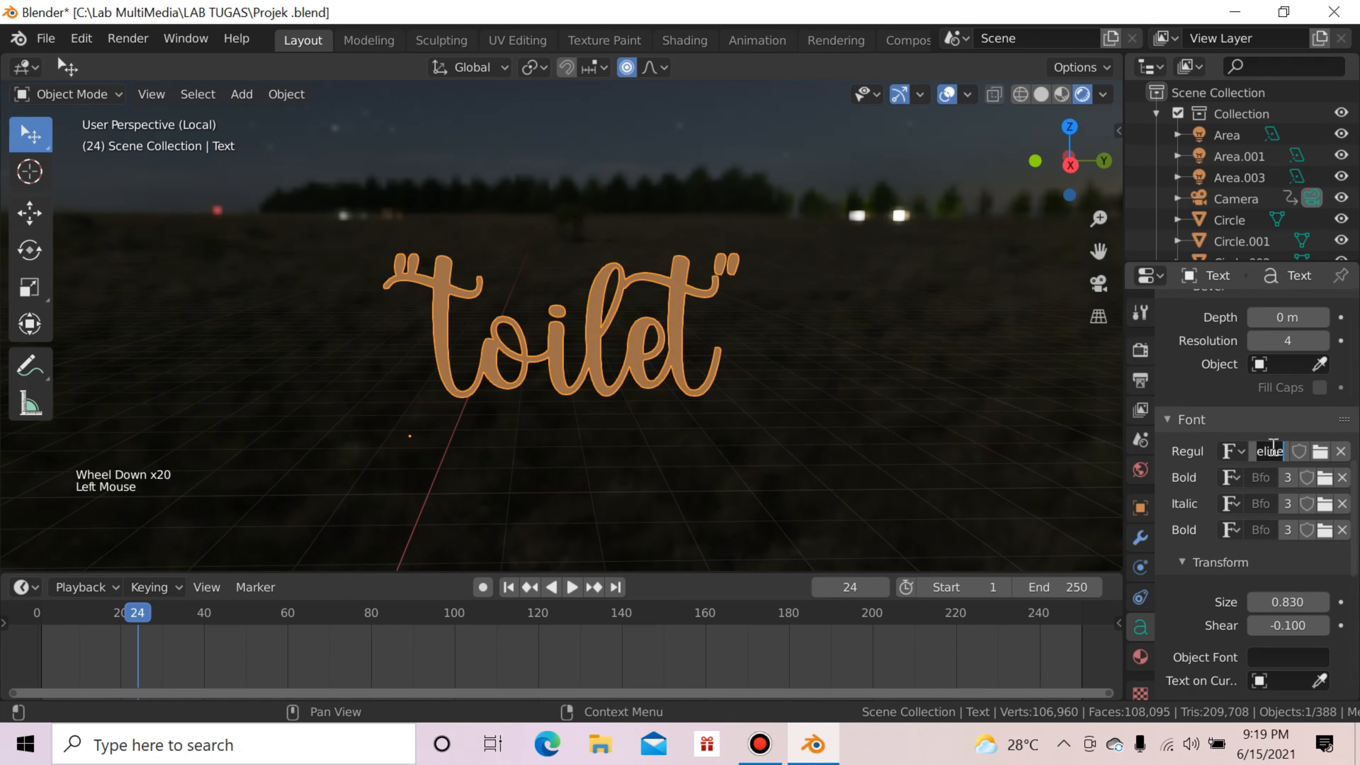
{"action": "left_click", "coordinate": [1236, 454]}
{"action": "scroll", "coordinate": [1289, 561], "scroll_direction": "down", "scroll_amount": 4}
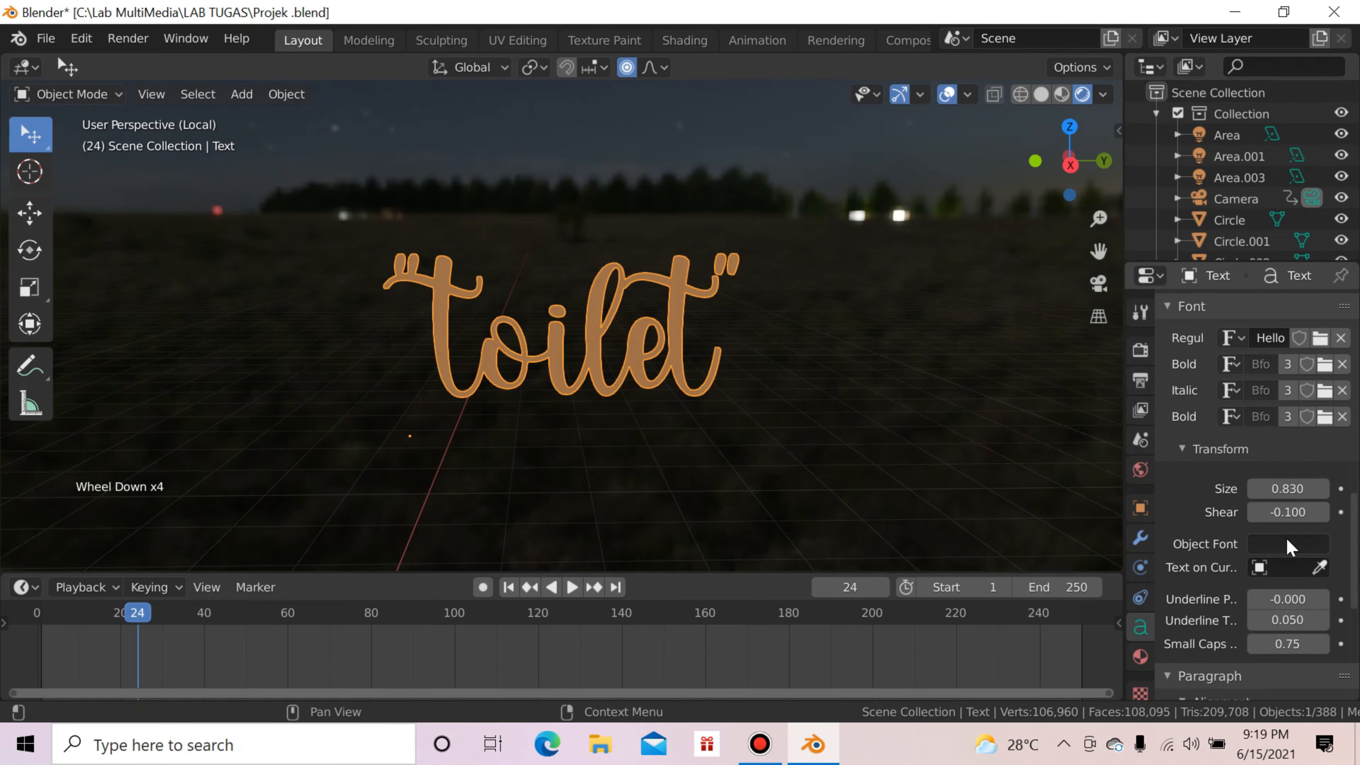
{"action": "scroll", "coordinate": [1290, 552], "scroll_direction": "up", "scroll_amount": 4}
{"action": "scroll", "coordinate": [1289, 538], "scroll_direction": "up", "scroll_amount": 5}
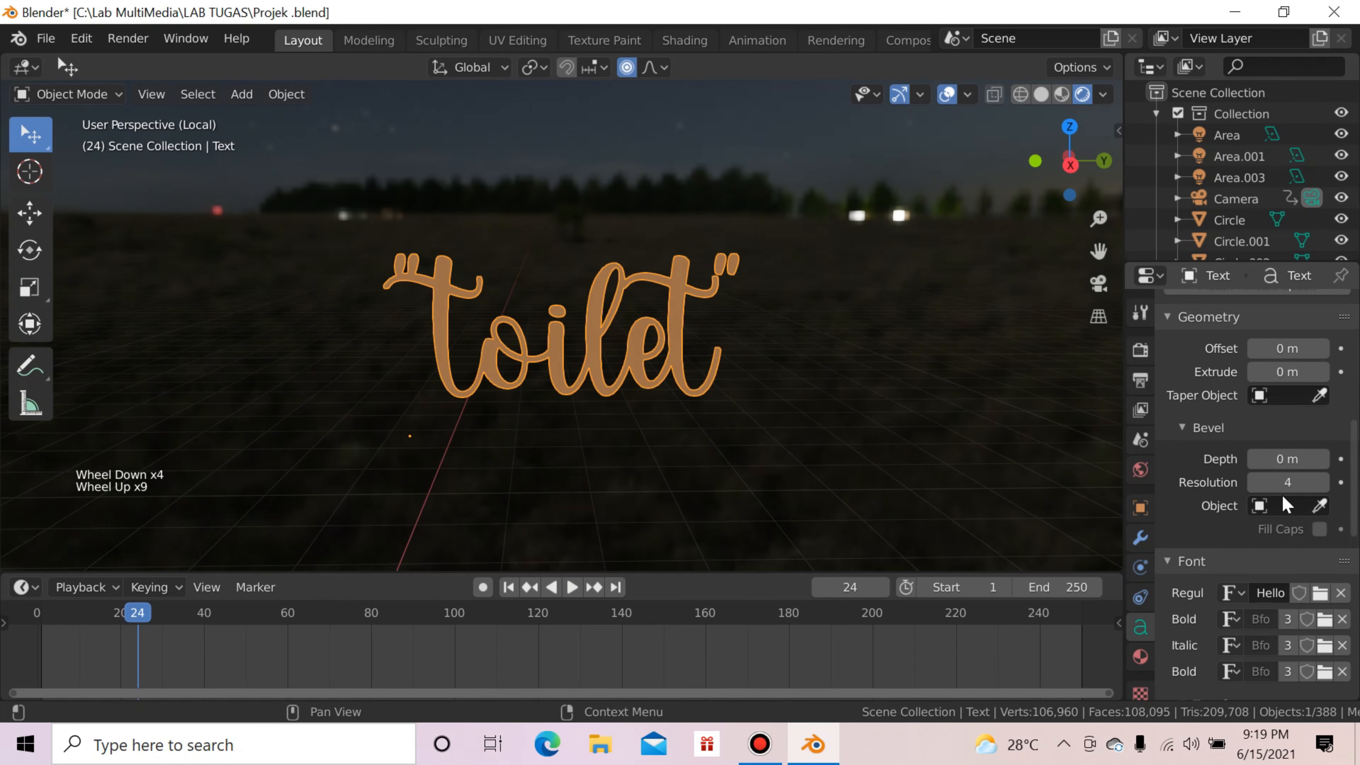
{"action": "scroll", "coordinate": [1279, 488], "scroll_direction": "up", "scroll_amount": 14}
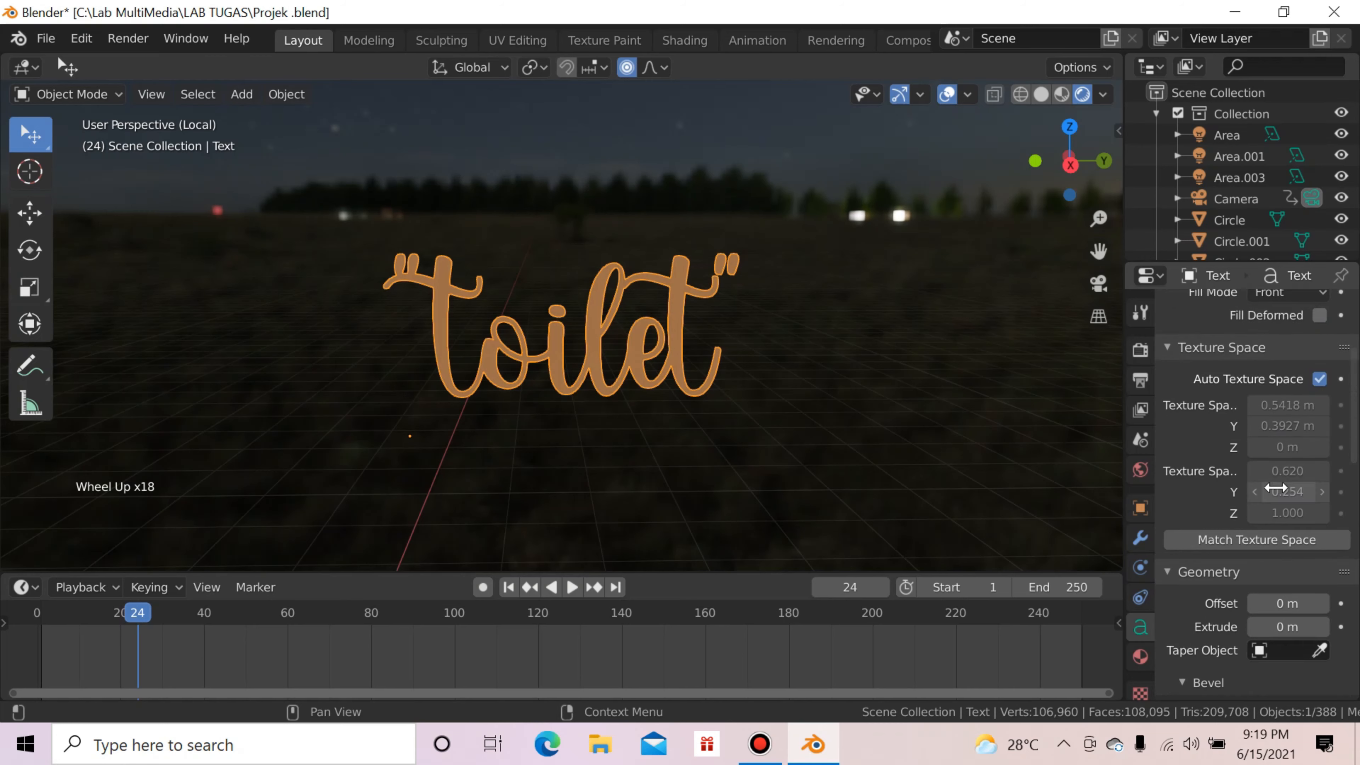
{"action": "scroll", "coordinate": [1211, 364], "scroll_direction": "up", "scroll_amount": 3}
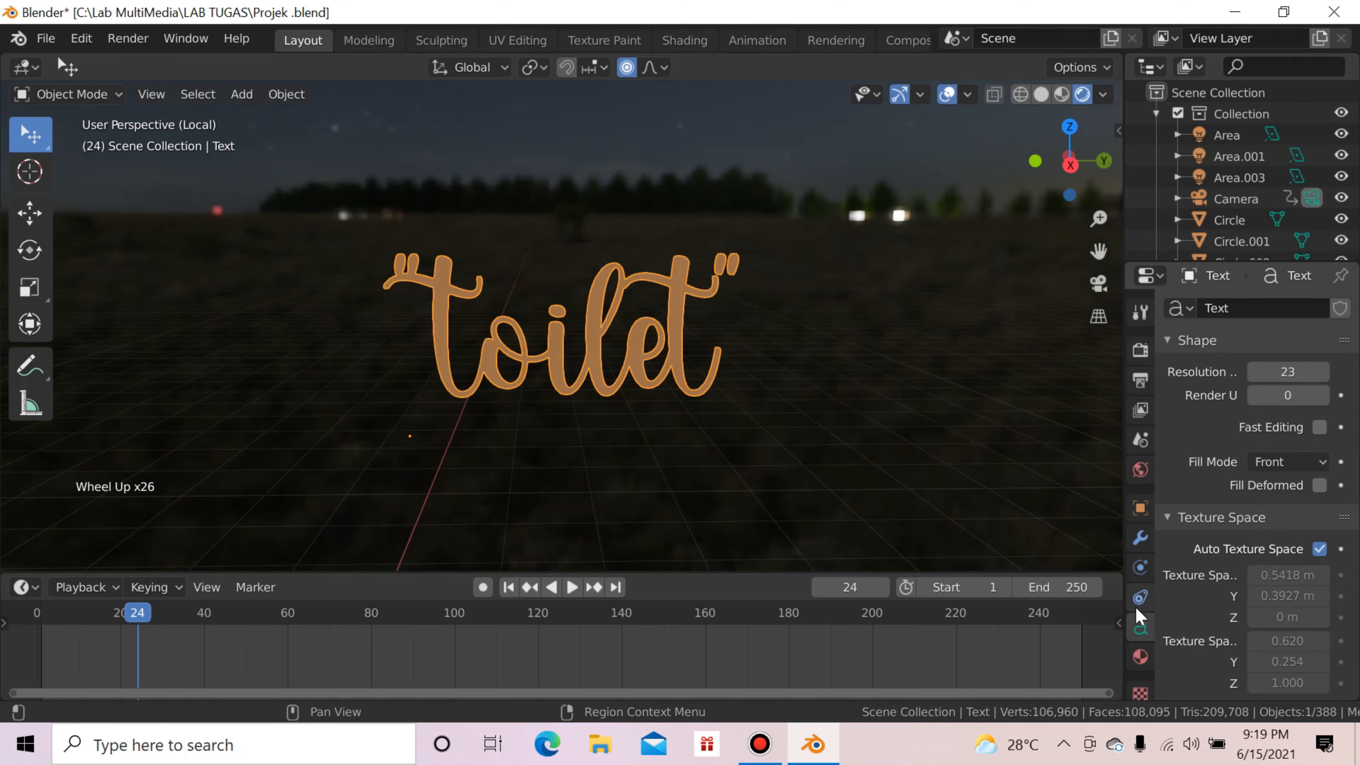
Step: Examine the toilet text's Solidify modifier settings and view the lettering's thickness from an angle
{"action": "left_click", "coordinate": [1141, 538]}
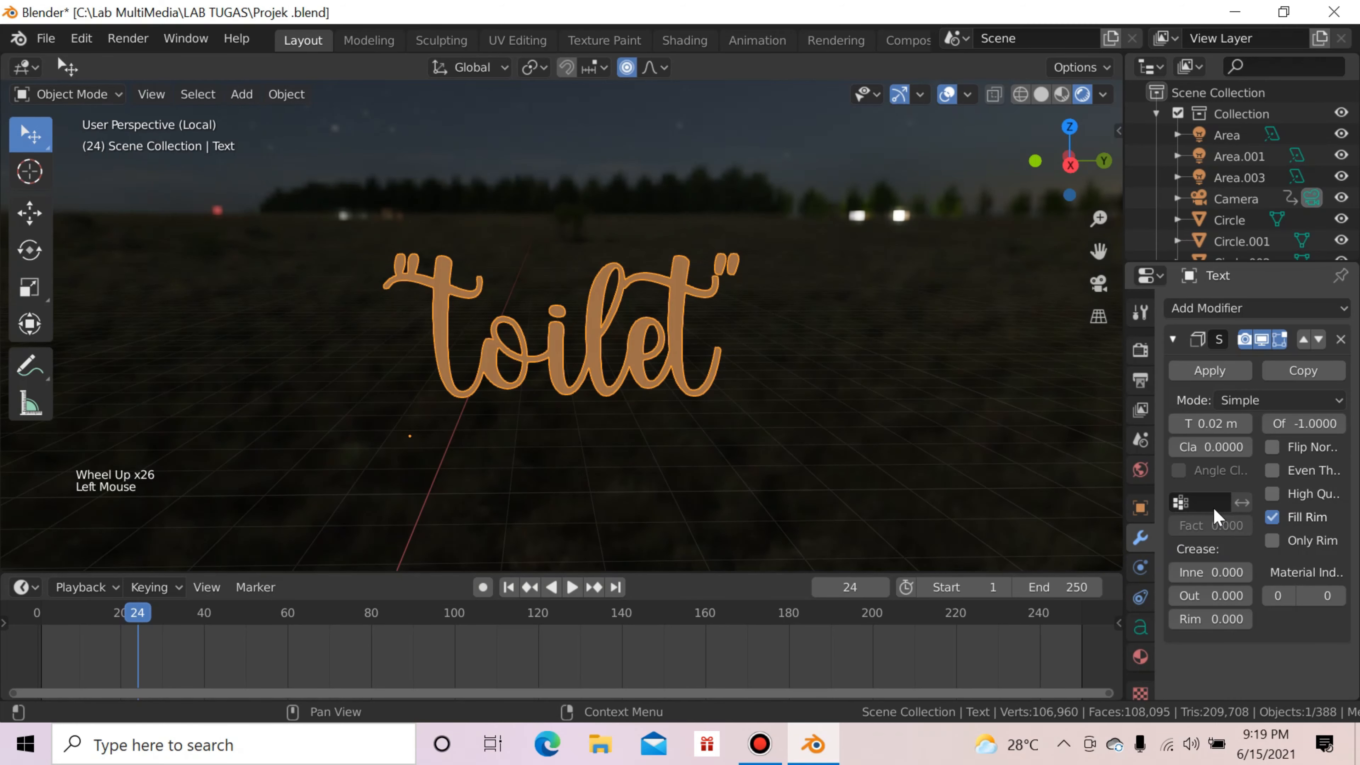
{"action": "left_click", "coordinate": [1243, 311]}
{"action": "left_click", "coordinate": [1024, 543]}
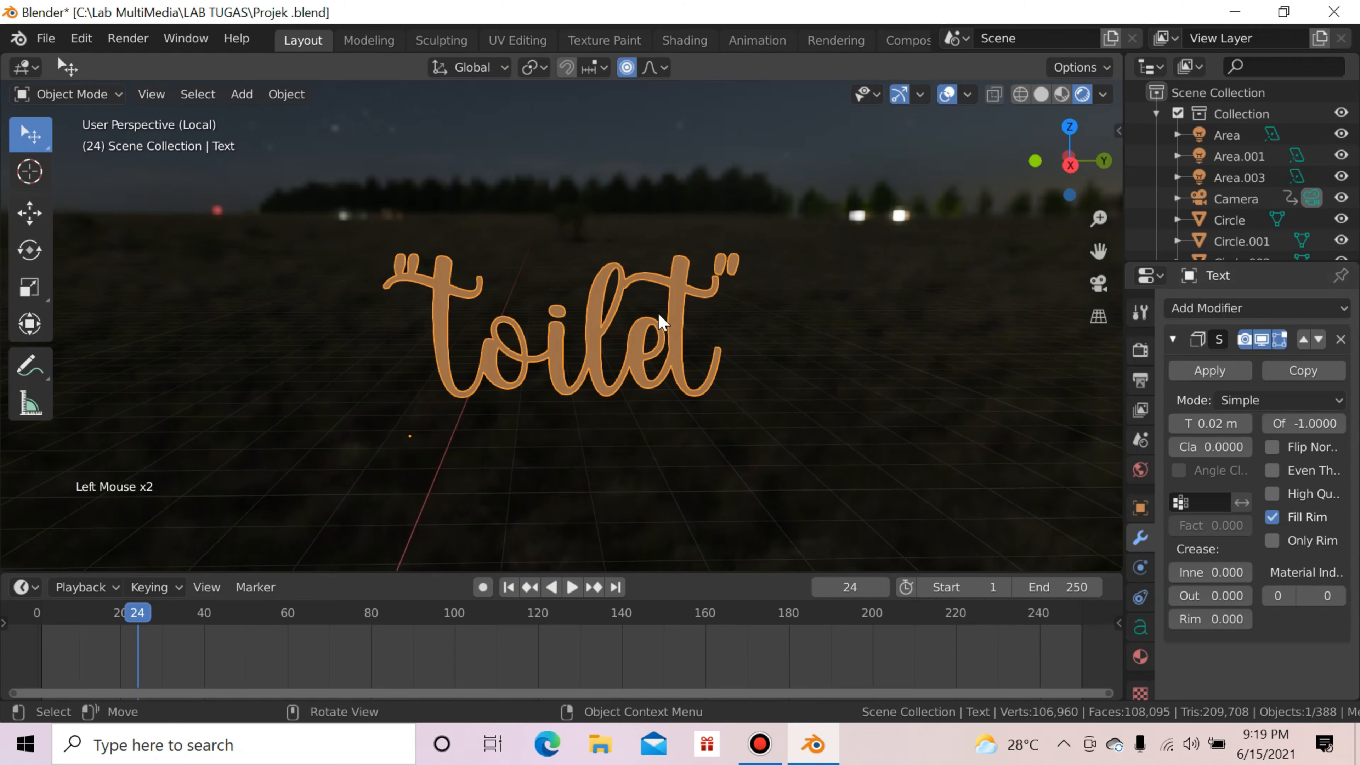
{"action": "left_click_drag", "start_coordinate": [1102, 160], "coordinate": [1038, 177]}
Step: Examine the toilet text's Material.031, including its surface shader, emission color and strength, and the remaining material settings
{"action": "left_click", "coordinate": [1141, 657]}
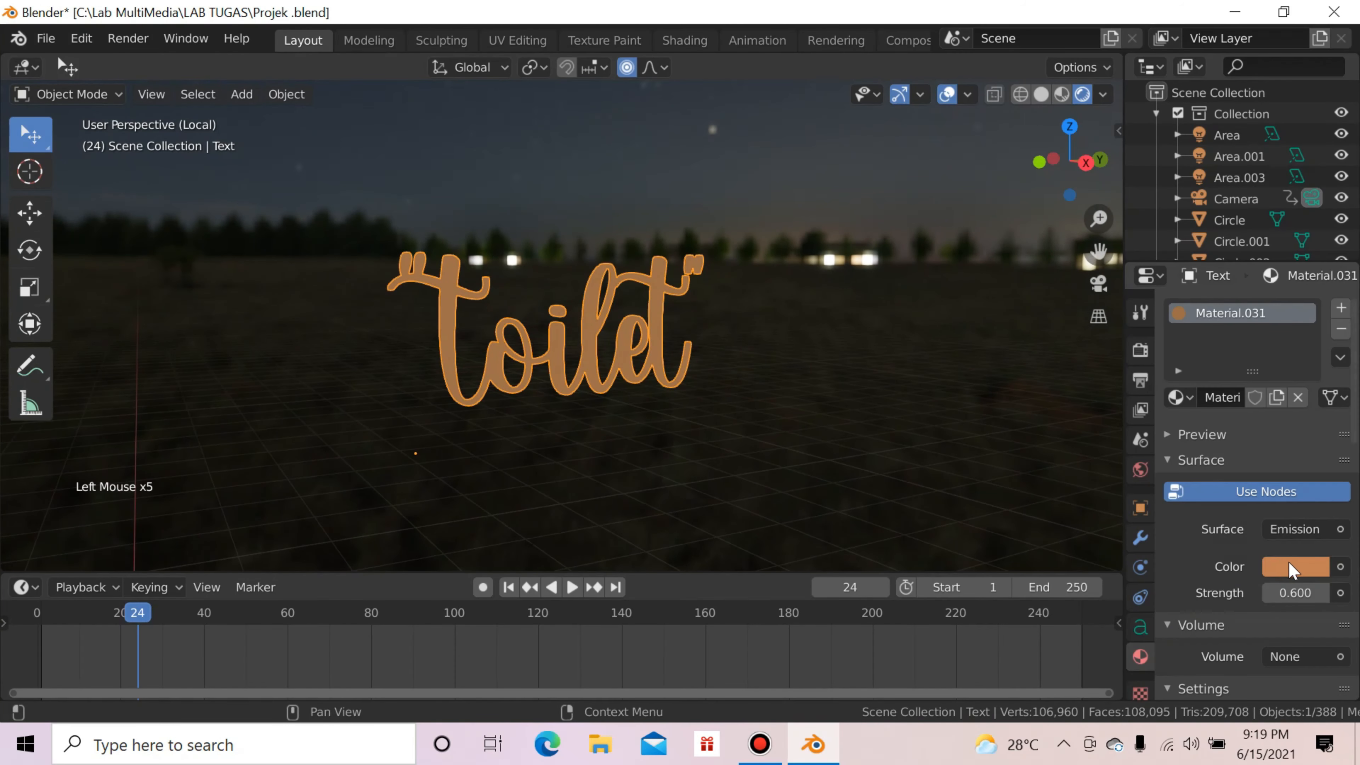
{"action": "left_click", "coordinate": [1320, 528]}
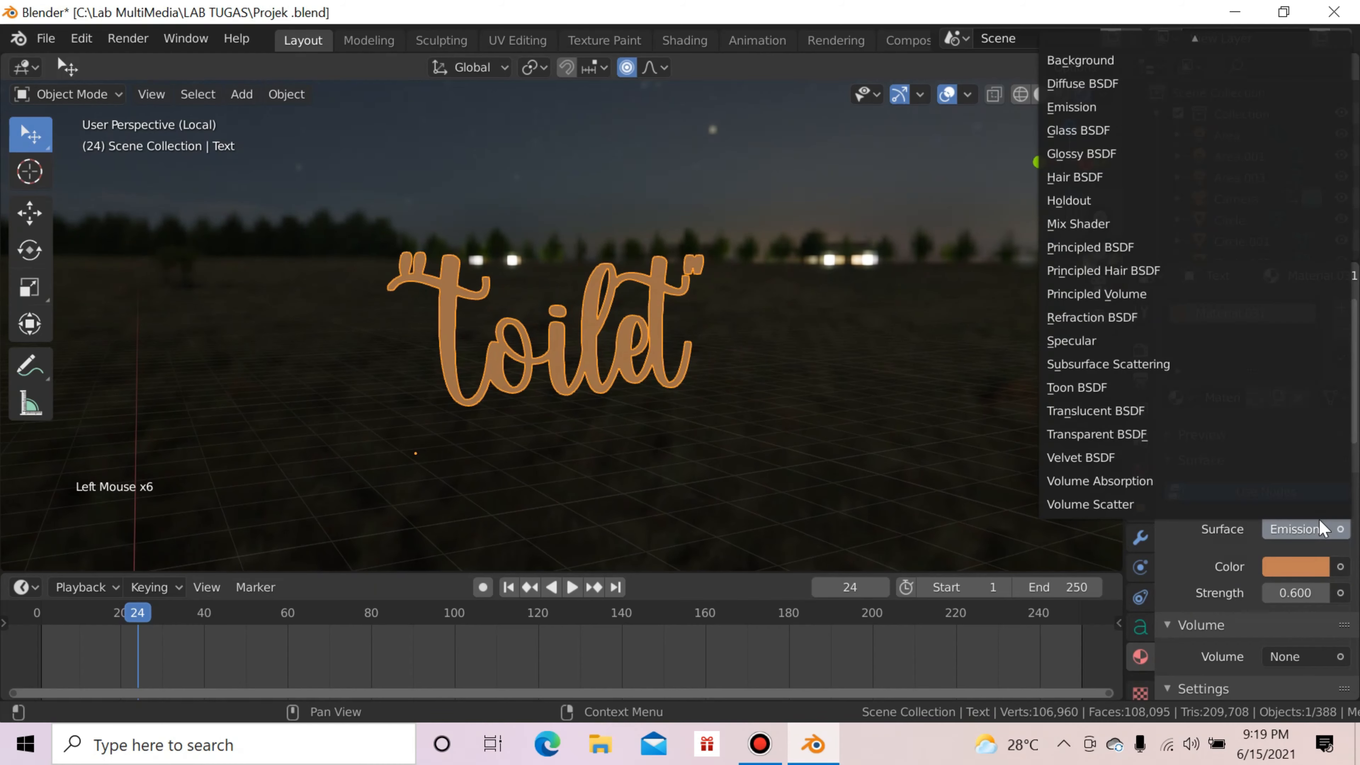
{"action": "left_click", "coordinate": [1340, 567]}
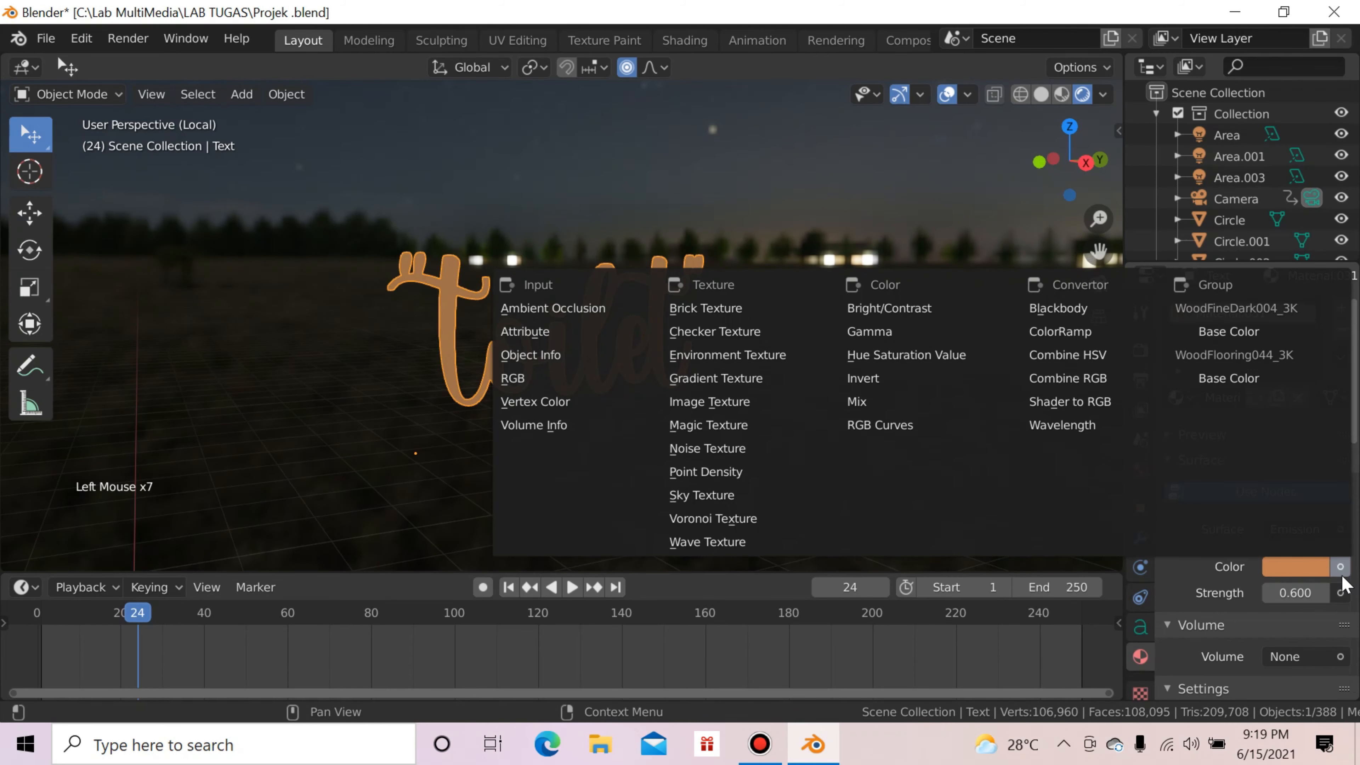
{"action": "scroll", "coordinate": [1053, 507], "scroll_direction": "down", "scroll_amount": 1}
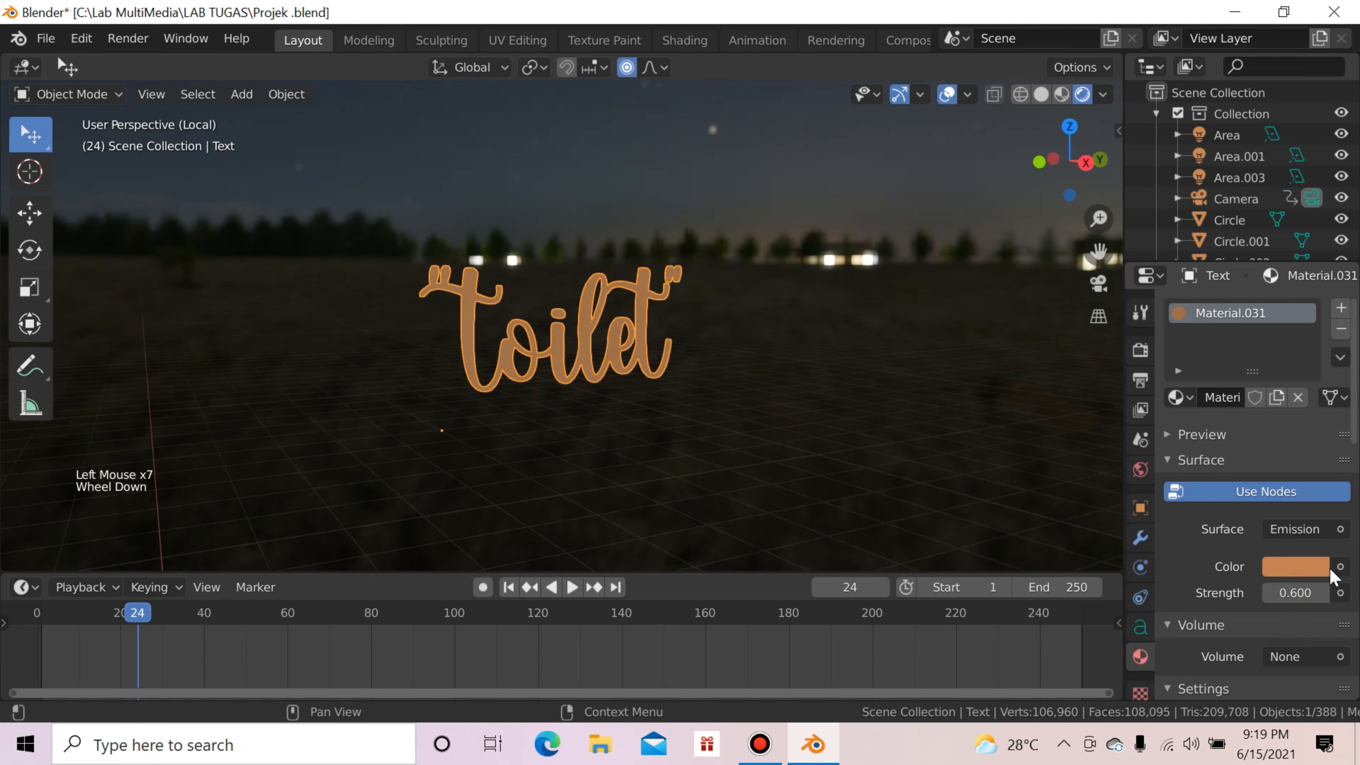
{"action": "left_click", "coordinate": [1338, 567]}
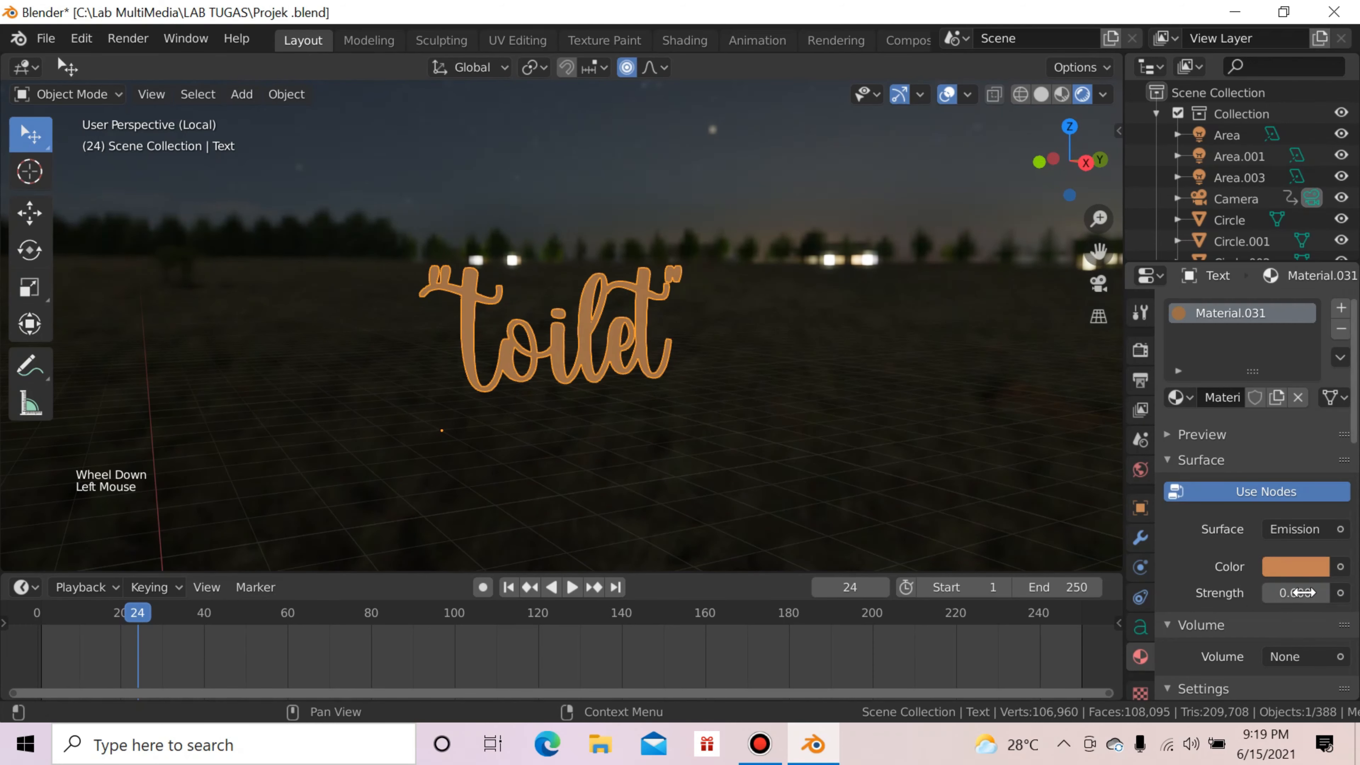
{"action": "left_click", "coordinate": [1289, 575]}
{"action": "left_click", "coordinate": [1290, 569]}
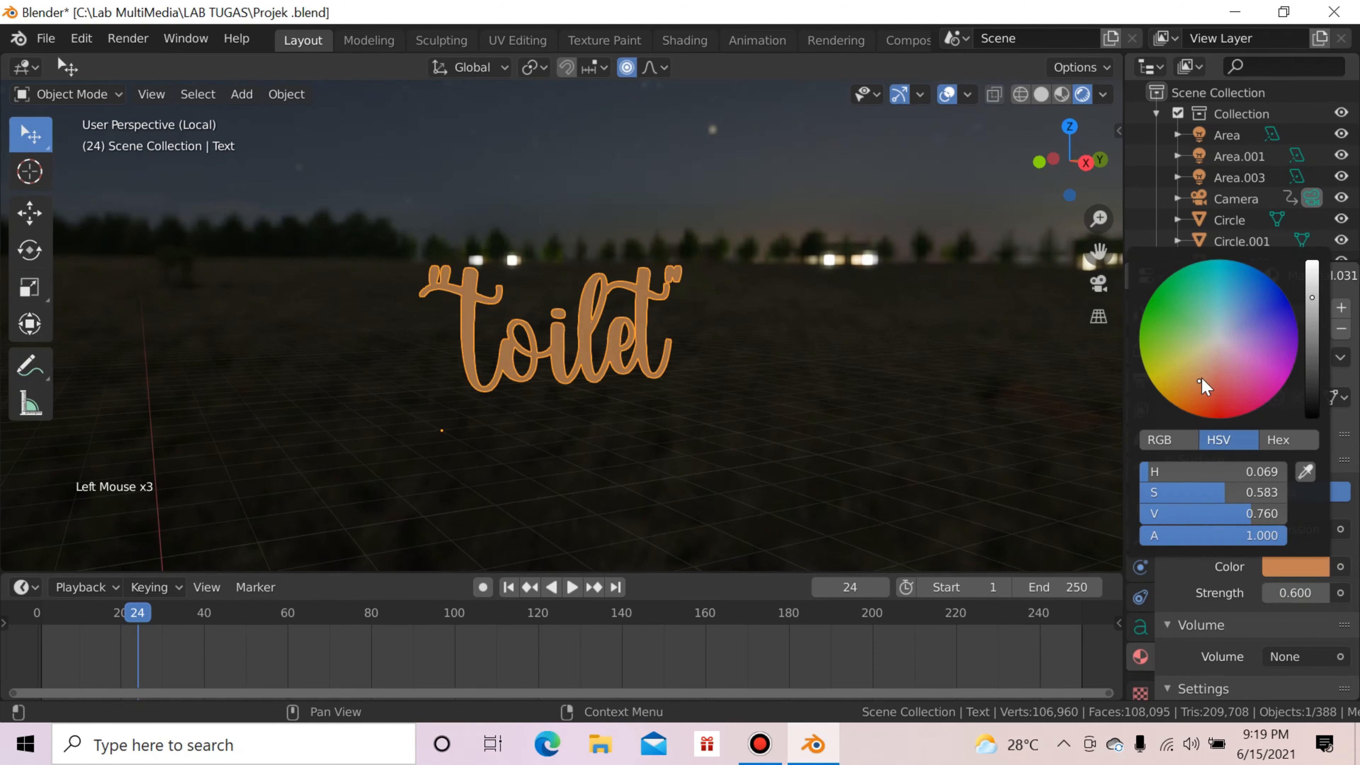
{"action": "left_click", "coordinate": [1278, 566]}
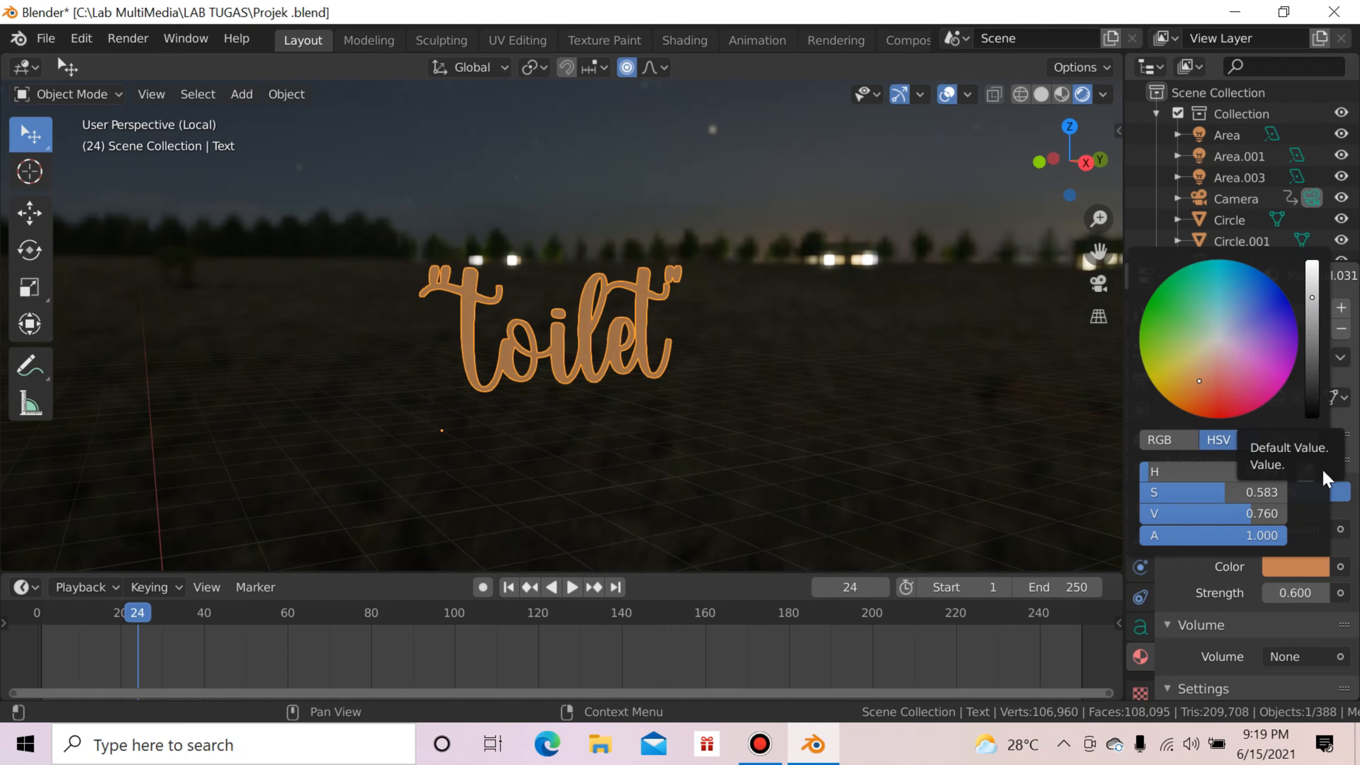
{"action": "scroll", "coordinate": [1256, 630], "scroll_direction": "down", "scroll_amount": 16}
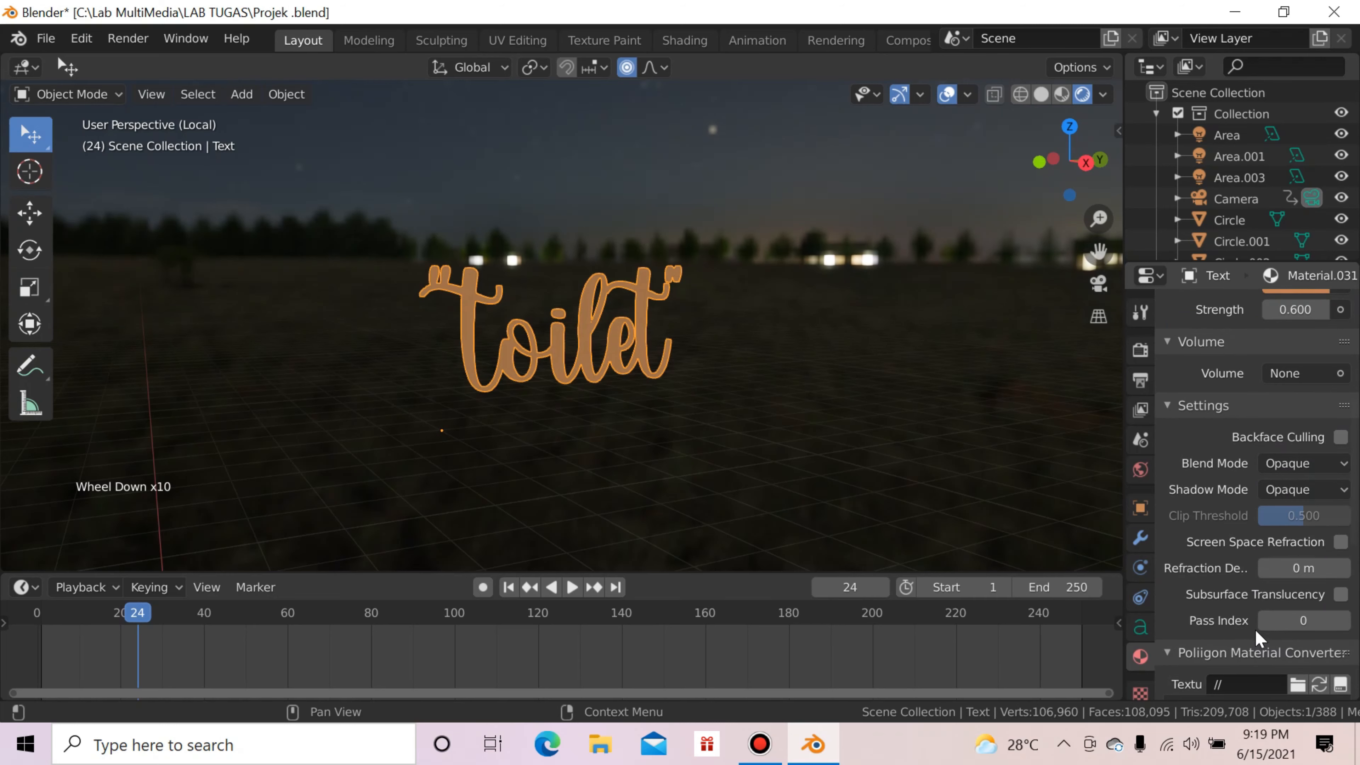
{"action": "scroll", "coordinate": [1255, 629], "scroll_direction": "down", "scroll_amount": 4}
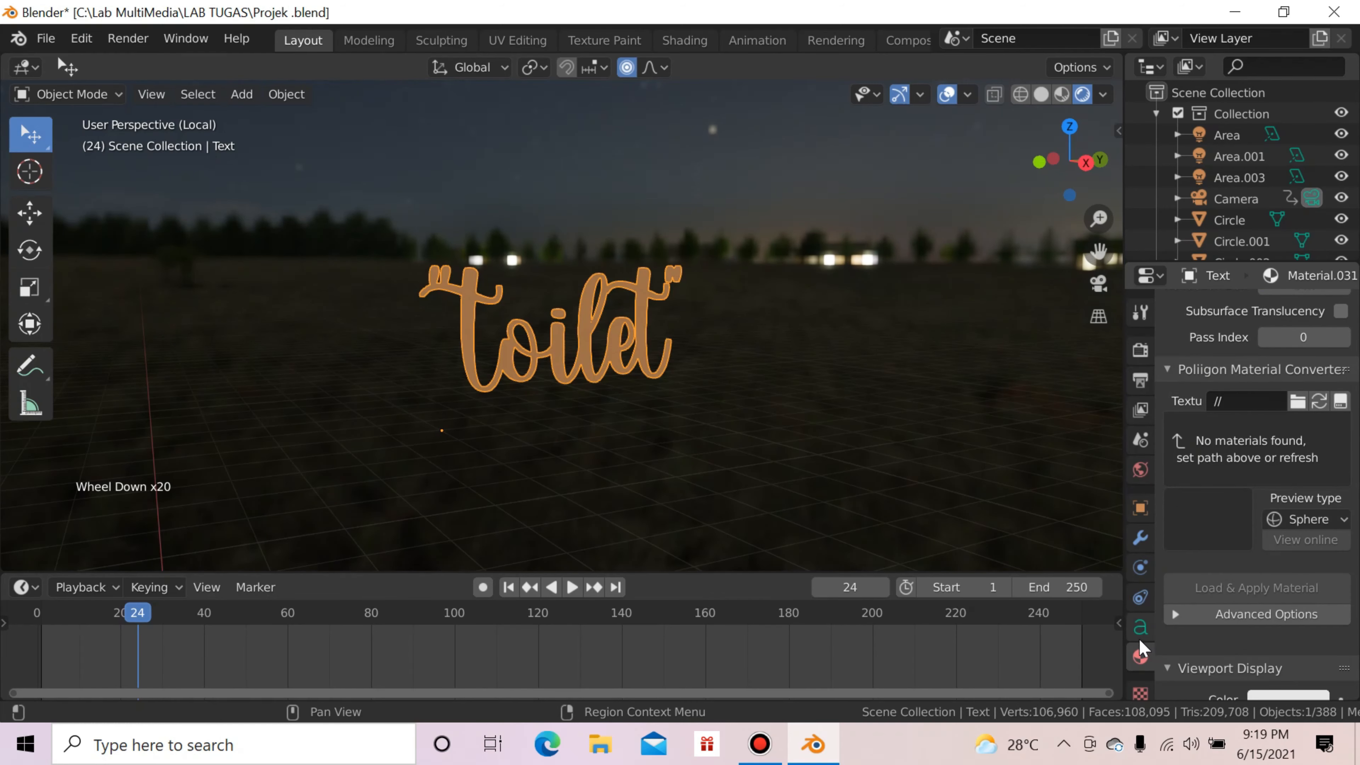
Step: Leave local view, walk to the low bookshelf with red and white books along the wall and select it
{"action": "left_click", "coordinate": [634, 368]}
{"action": "key", "text": "KP_Divide"}
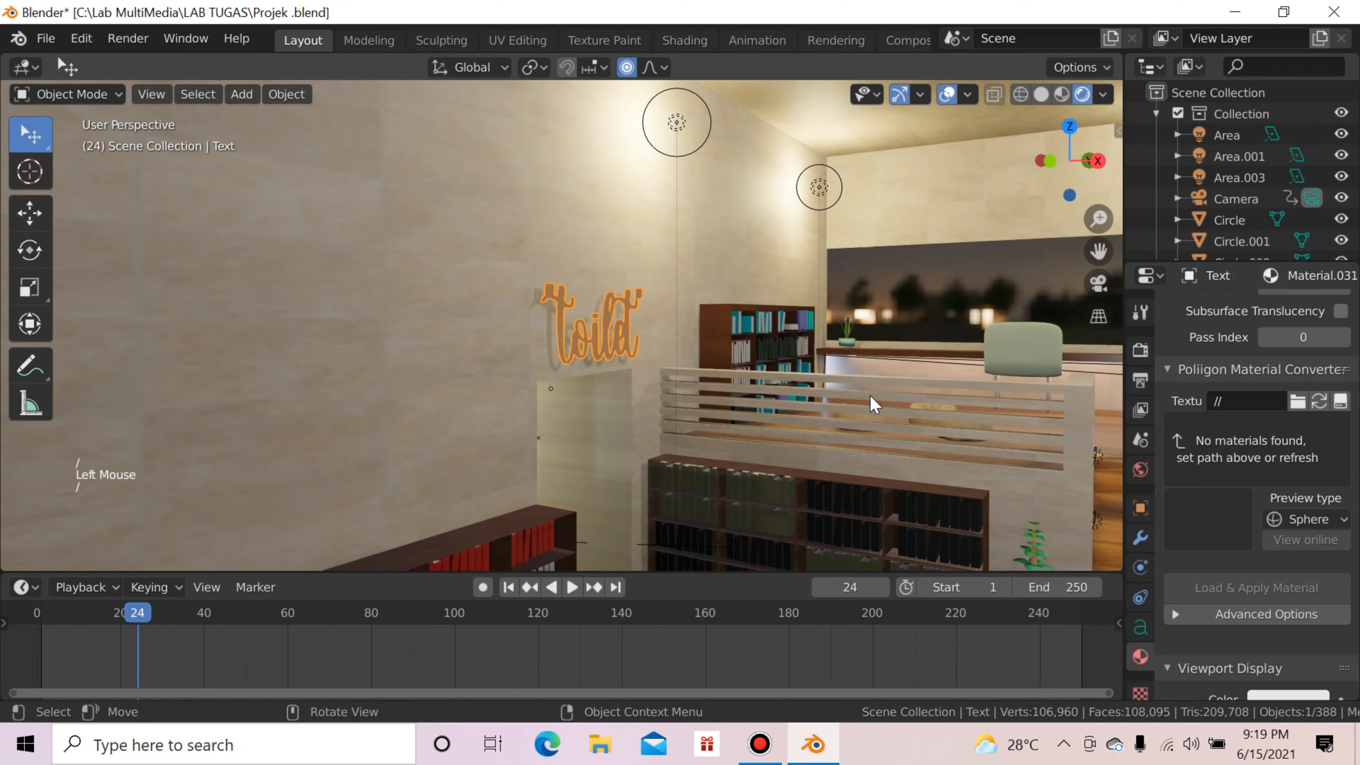
{"action": "scroll", "coordinate": [871, 394], "scroll_direction": "down", "scroll_amount": 5}
{"action": "left_click", "coordinate": [909, 335]}
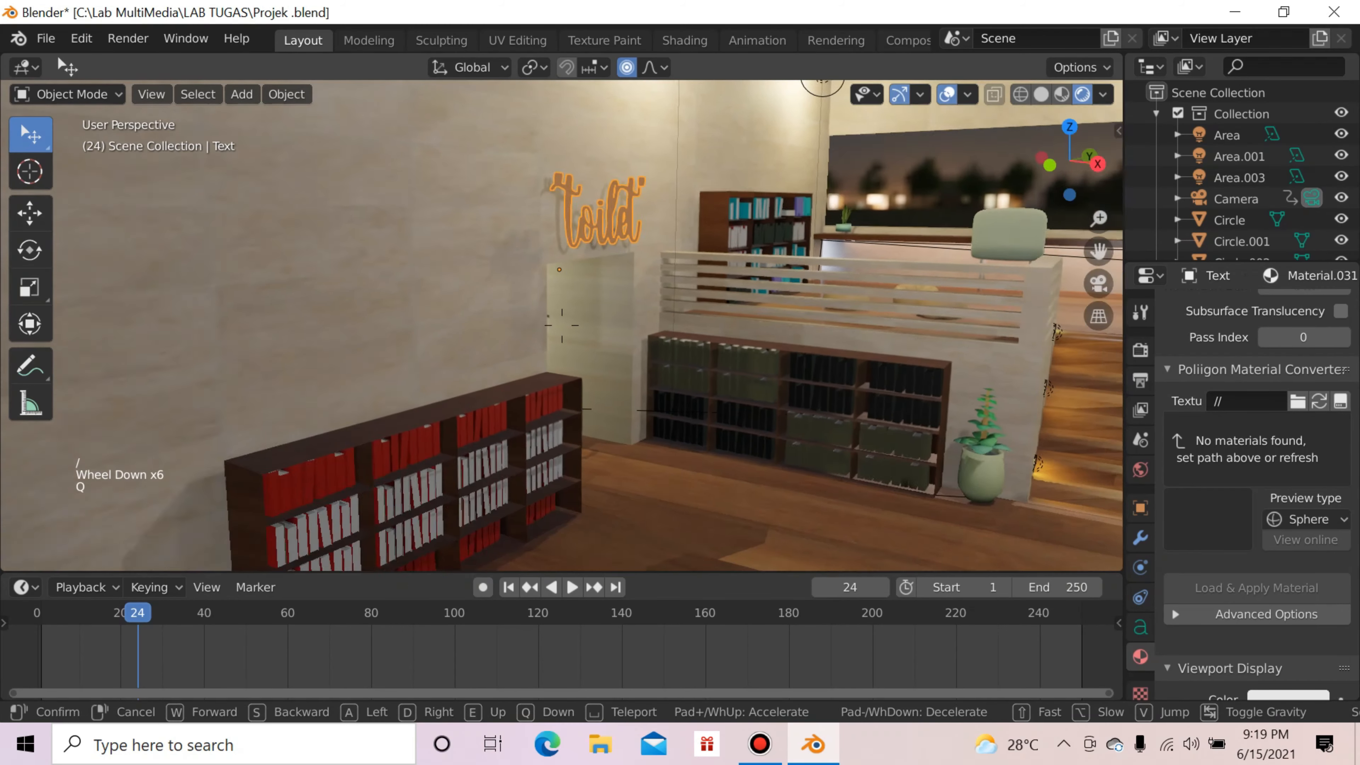
{"action": "key", "text": "w"}
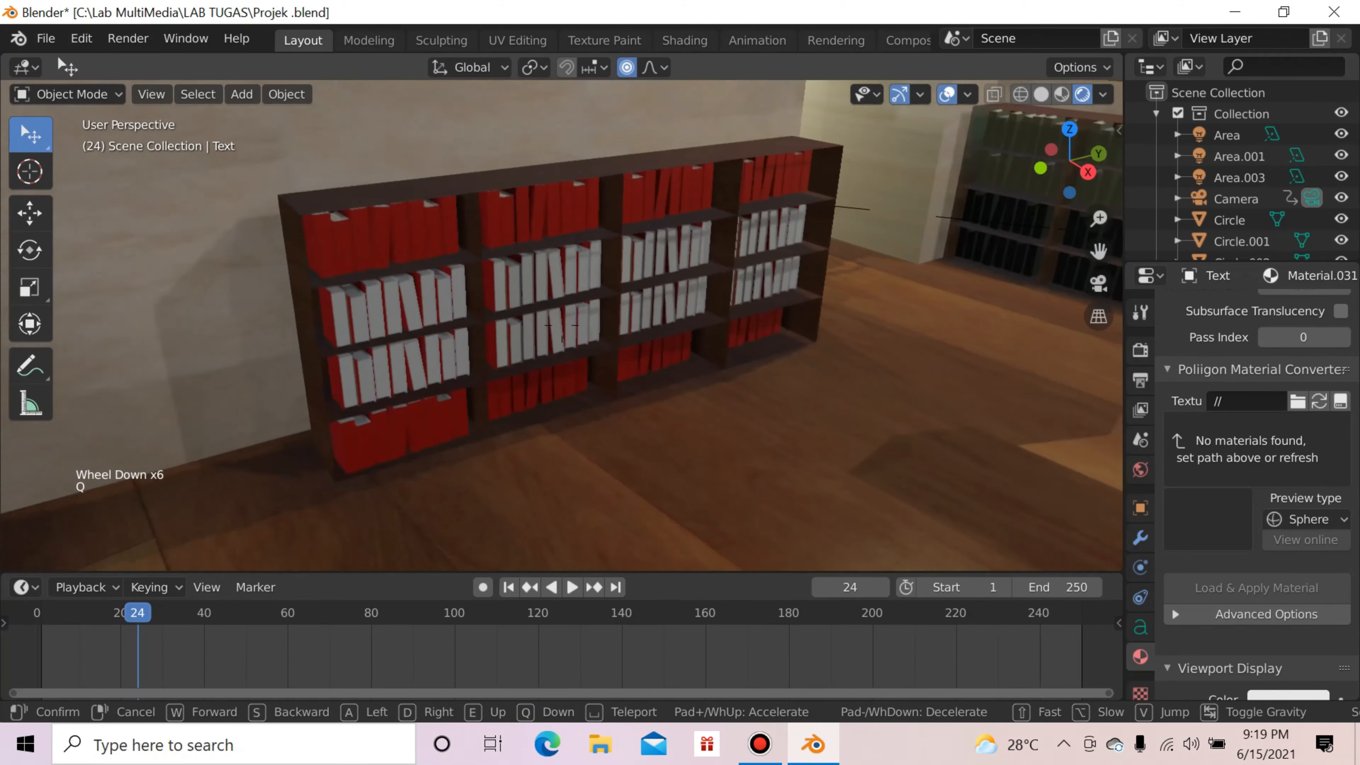
{"action": "left_click", "coordinate": [562, 325]}
{"action": "left_click", "coordinate": [423, 289]}
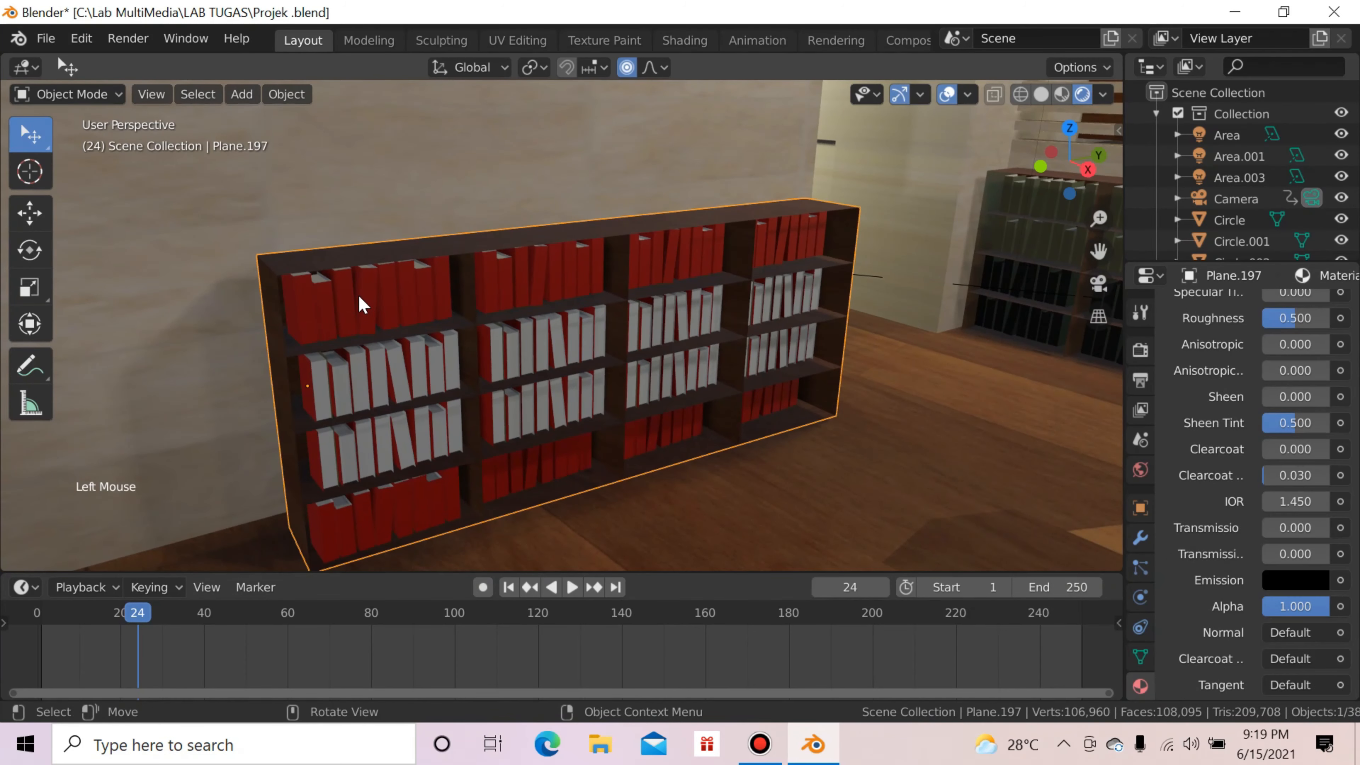
Step: Walk around to the front of the low bookshelf and view its four compartments of red and white books
{"action": "left_click", "coordinate": [461, 300]}
{"action": "key", "text": "q"}
{"action": "left_click", "coordinate": [461, 296]}
{"action": "key", "text": "w"}
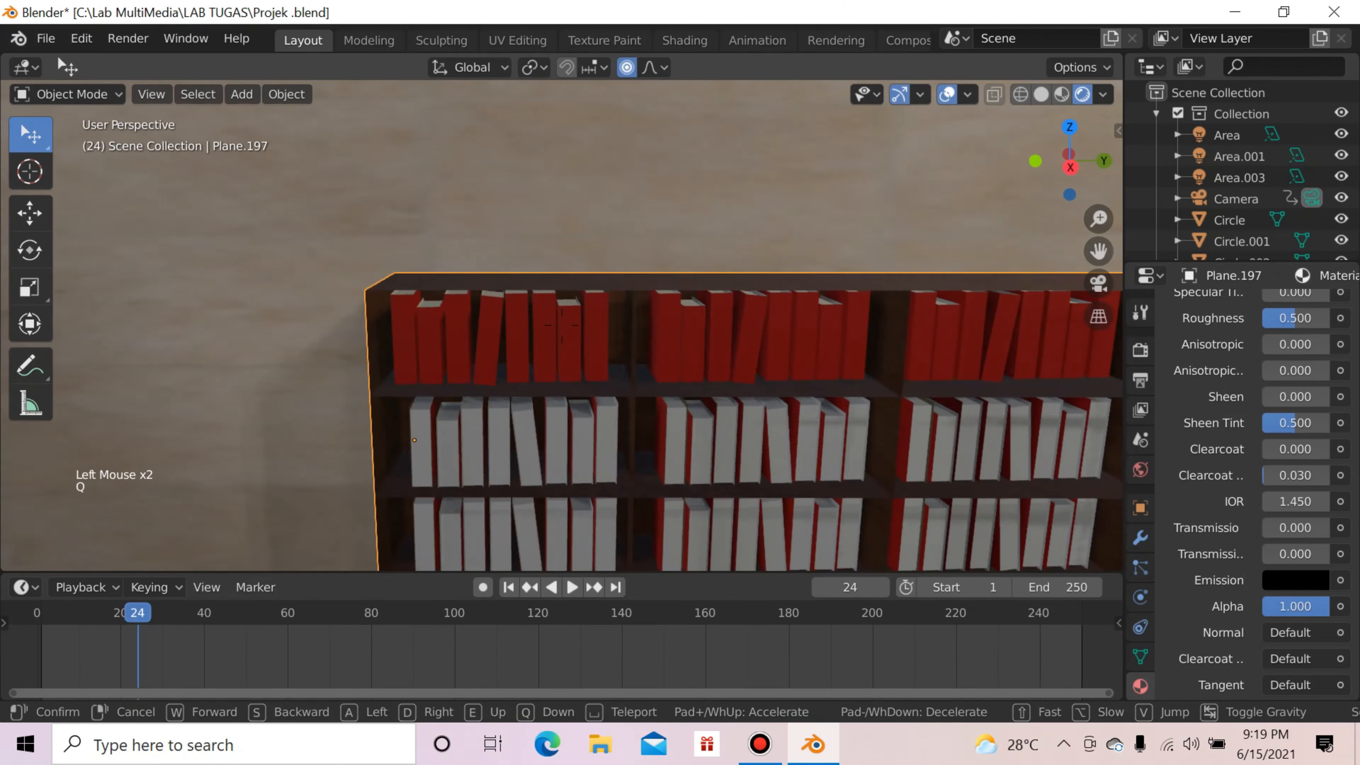
{"action": "key", "text": "s"}
{"action": "left_click", "coordinate": [528, 343]}
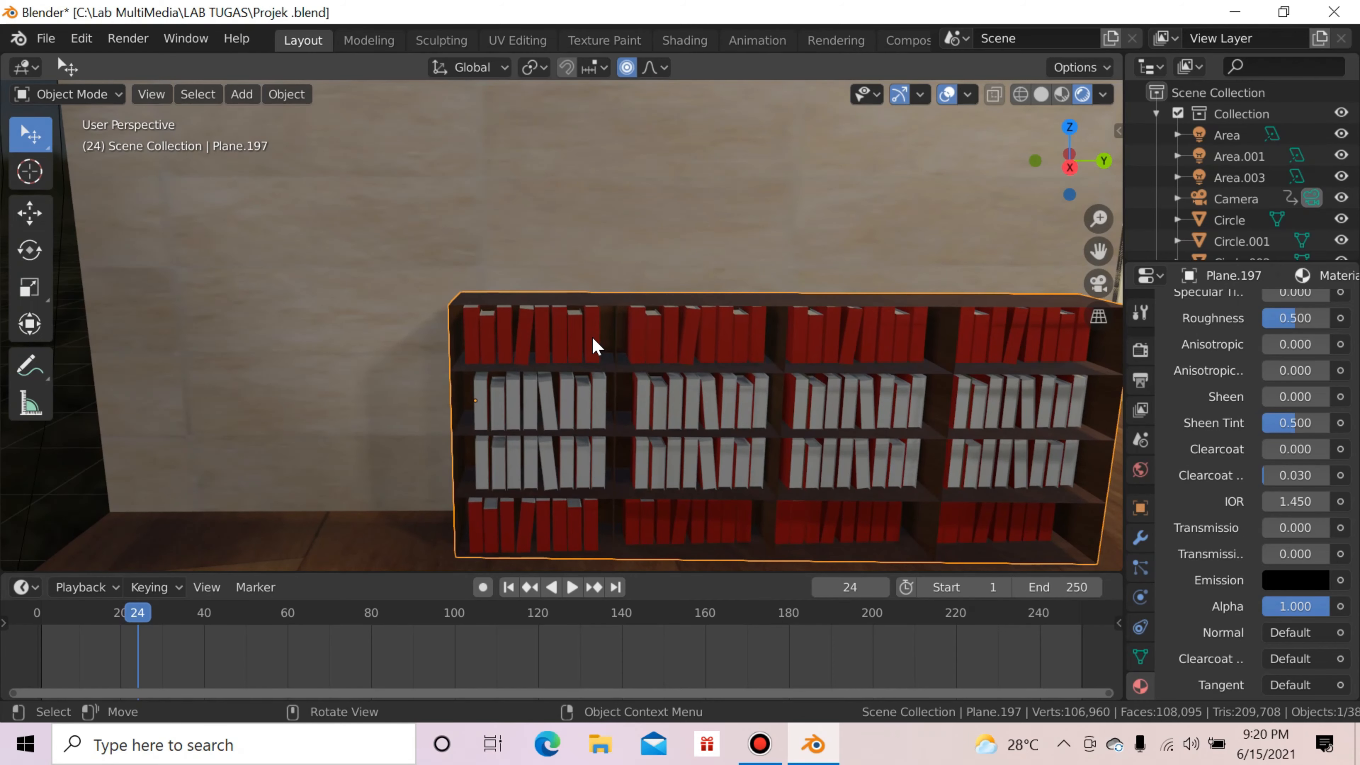
Step: Walk up close to the bookshelf's upper rows and examine the red and white books on them
{"action": "key", "text": "q"}
{"action": "left_click", "coordinate": [573, 330]}
{"action": "key", "text": "w"}
{"action": "left_click", "coordinate": [566, 317]}
{"action": "key", "text": "w"}
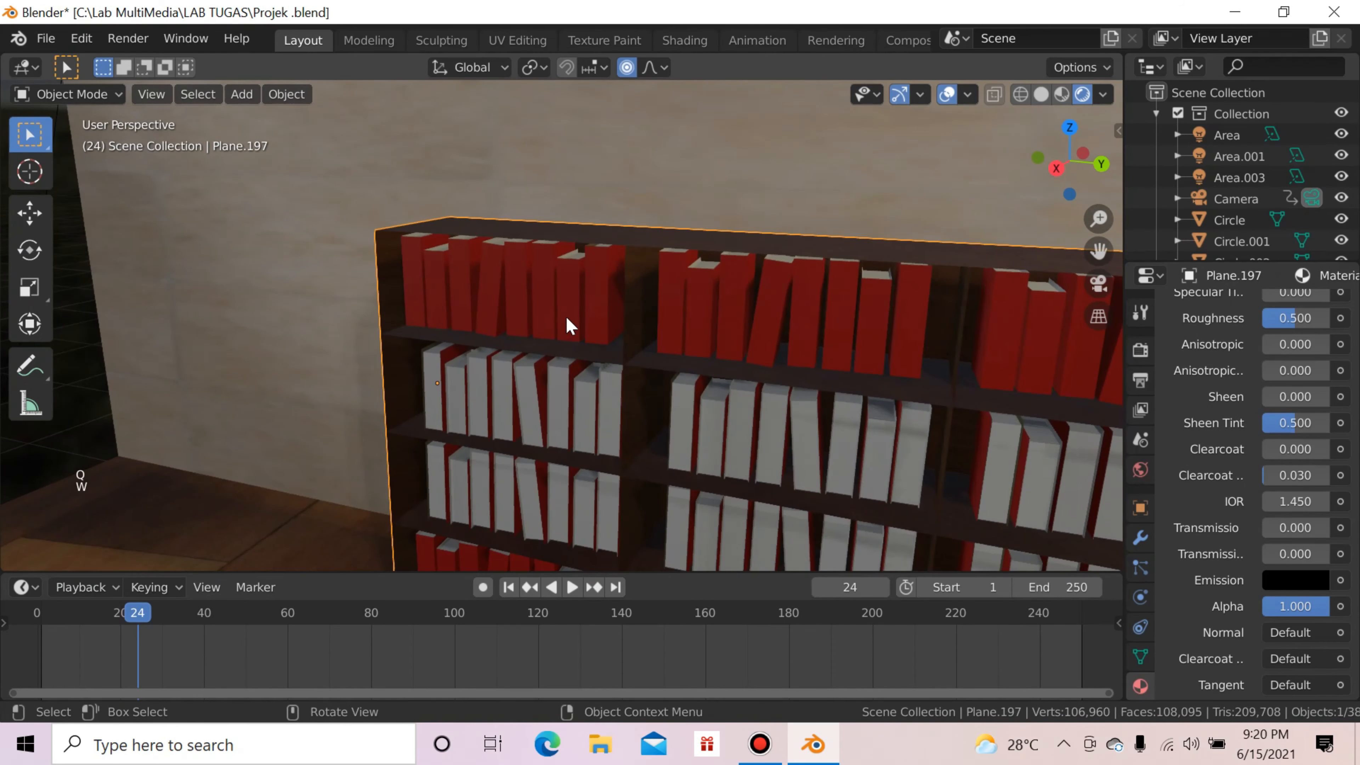
{"action": "left_click", "coordinate": [590, 317]}
{"action": "key", "text": "w"}
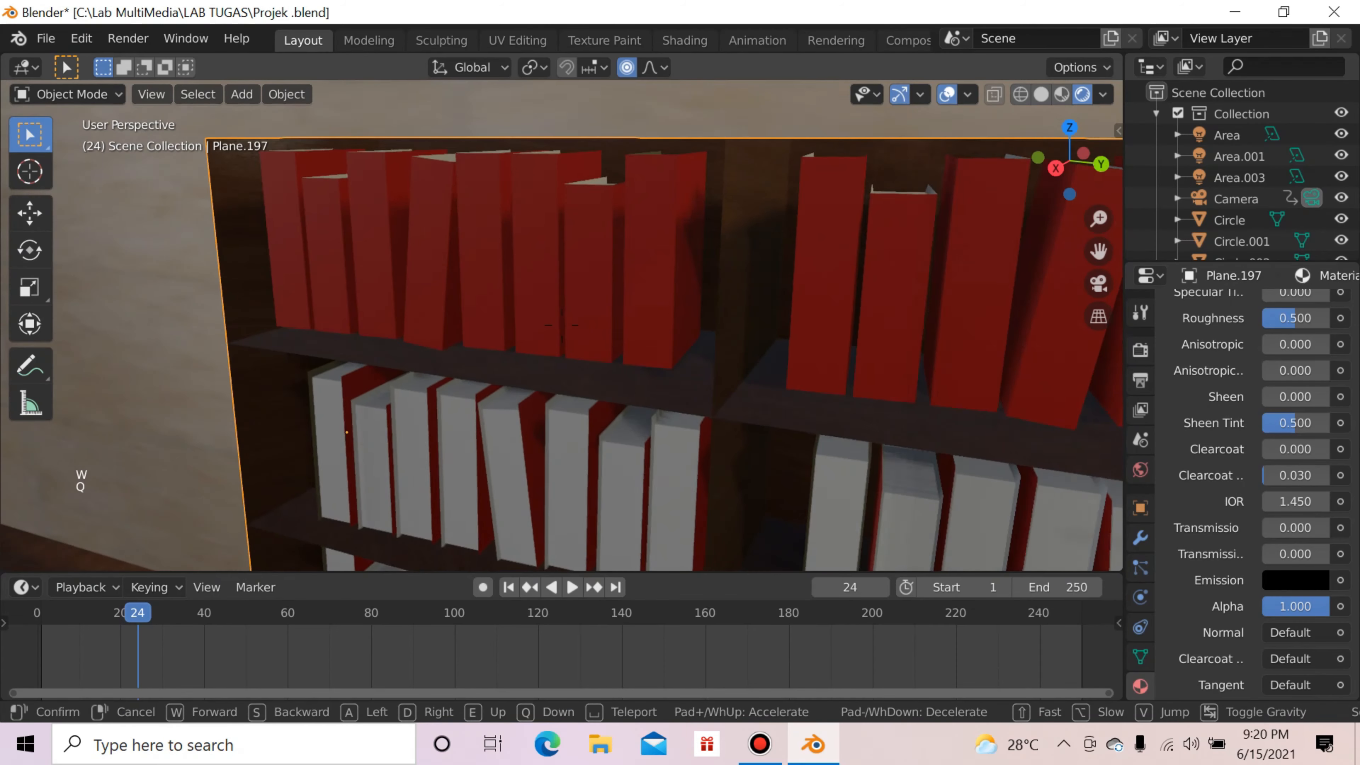
{"action": "left_click", "coordinate": [589, 317]}
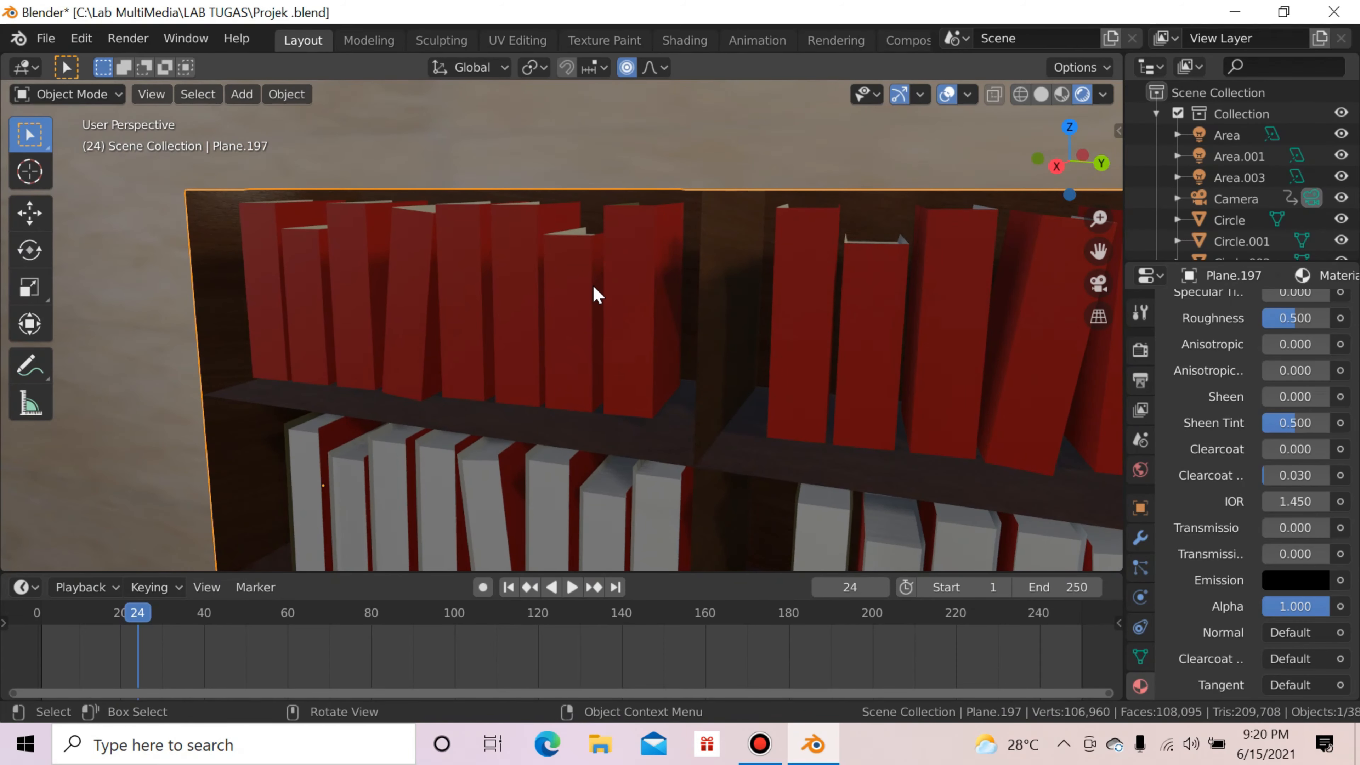
Step: Walk back out of the room and view the whole interior from its open front, slightly angled and raised
{"action": "left_click", "coordinate": [557, 286]}
{"action": "key", "text": "s"}
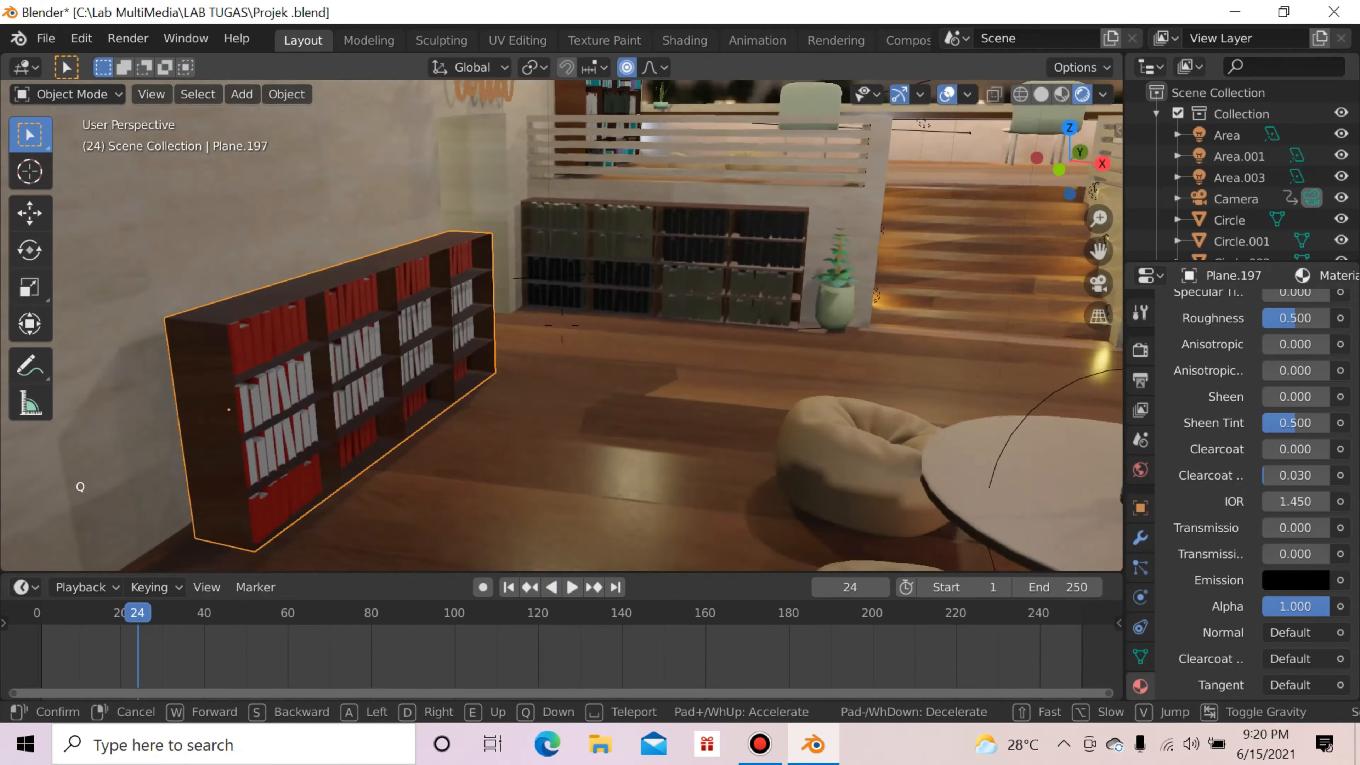
{"action": "key", "text": "d"}
{"action": "key", "text": "s"}
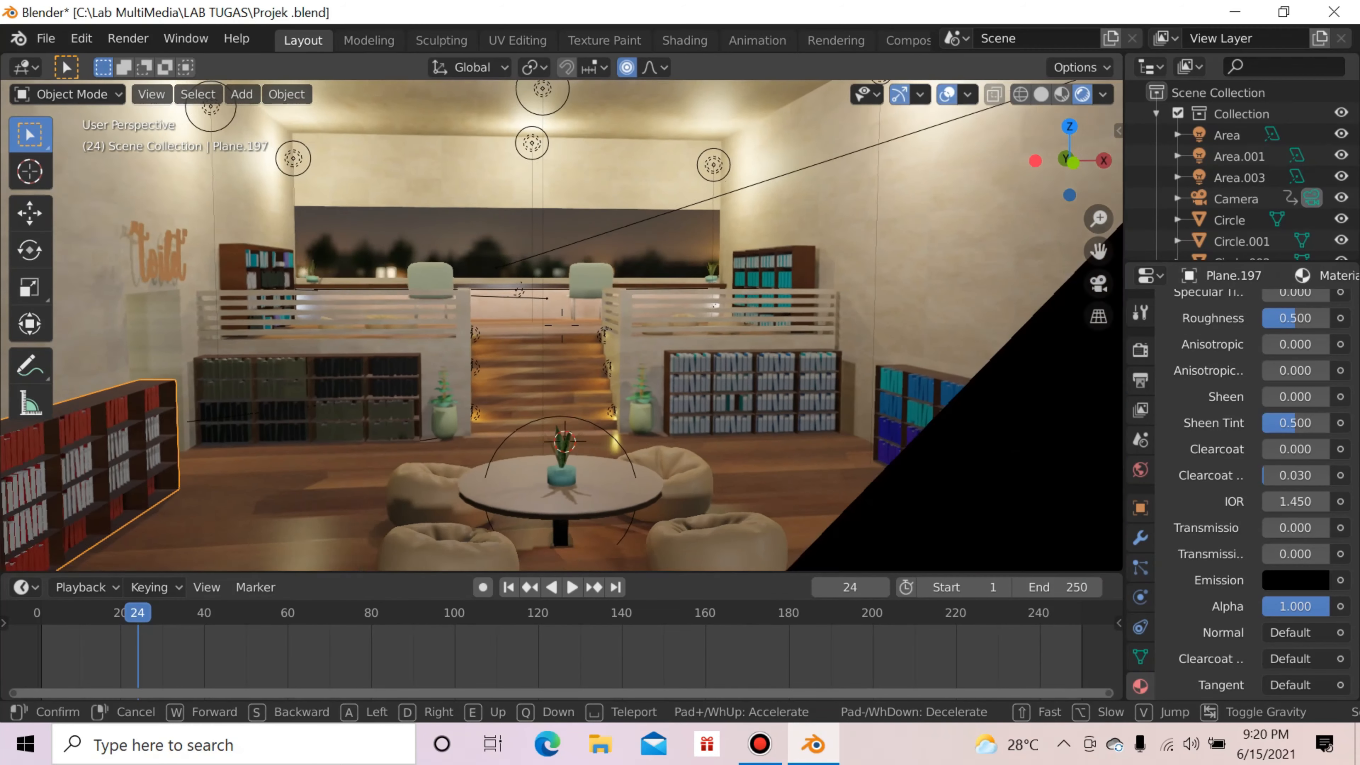
{"action": "key", "text": "s"}
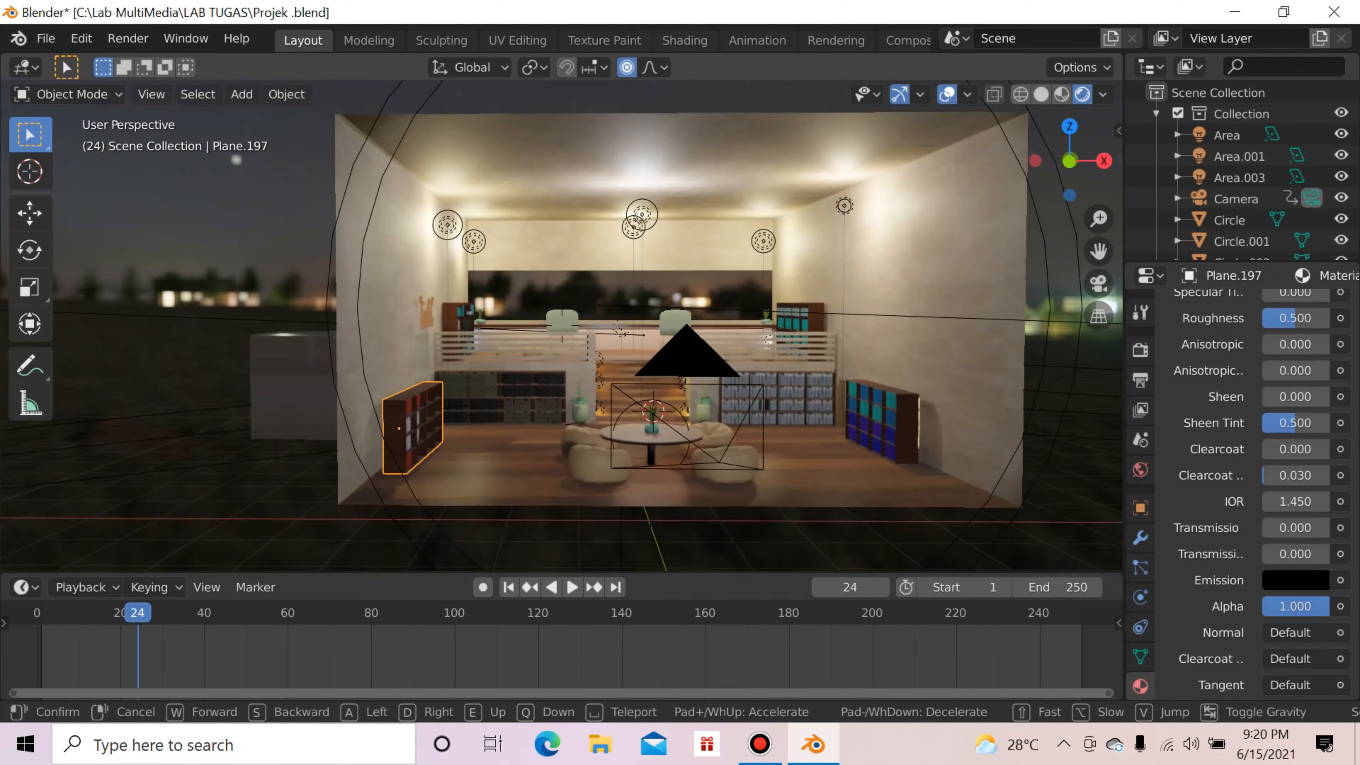
{"action": "key", "text": "e"}
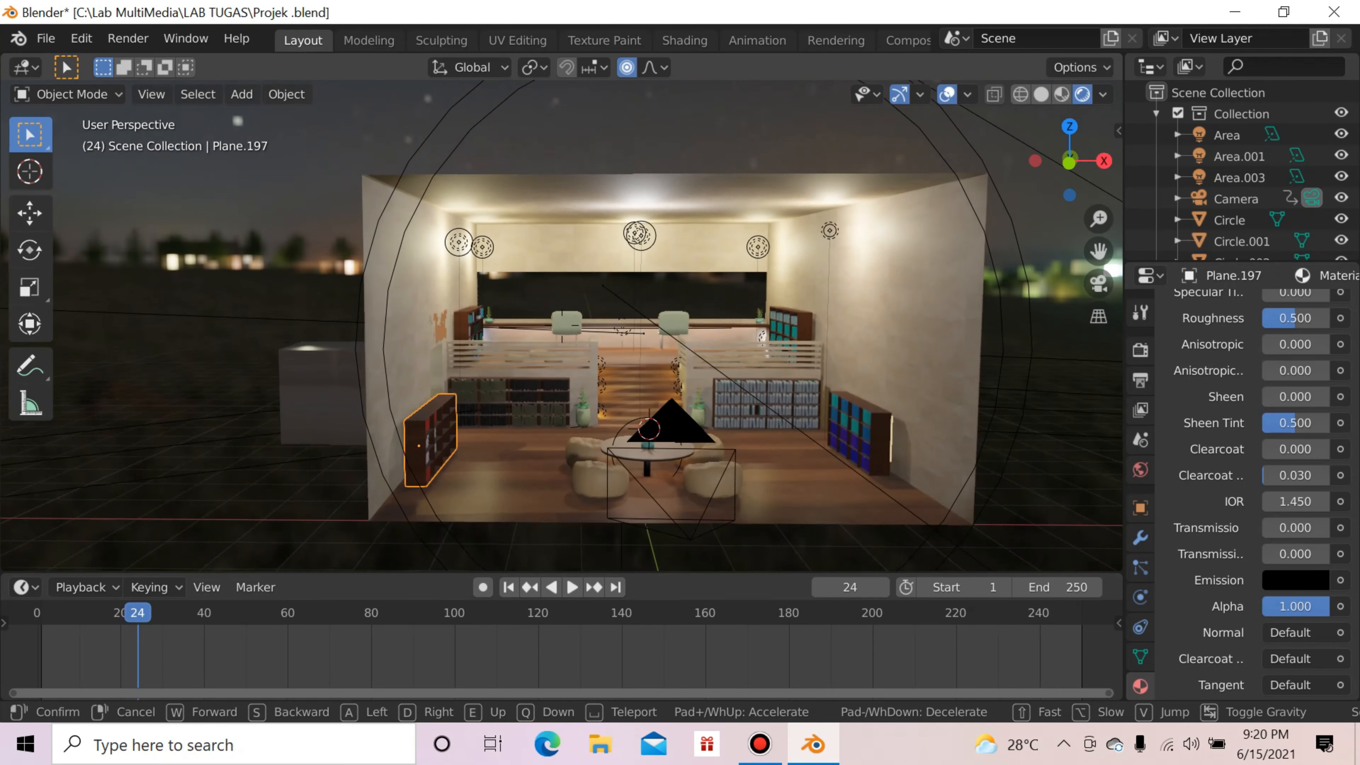
{"action": "key", "text": "d"}
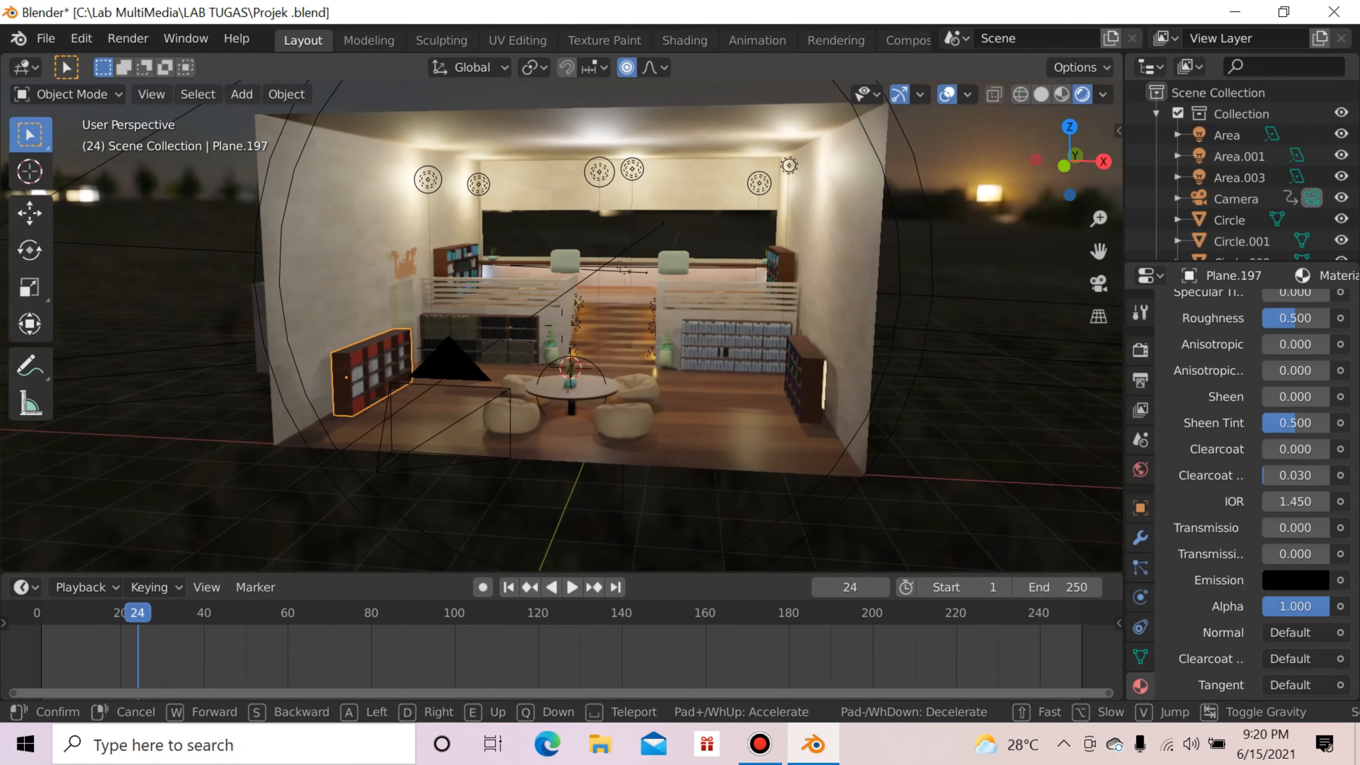
{"action": "key", "text": "a"}
{"action": "key", "text": "w"}
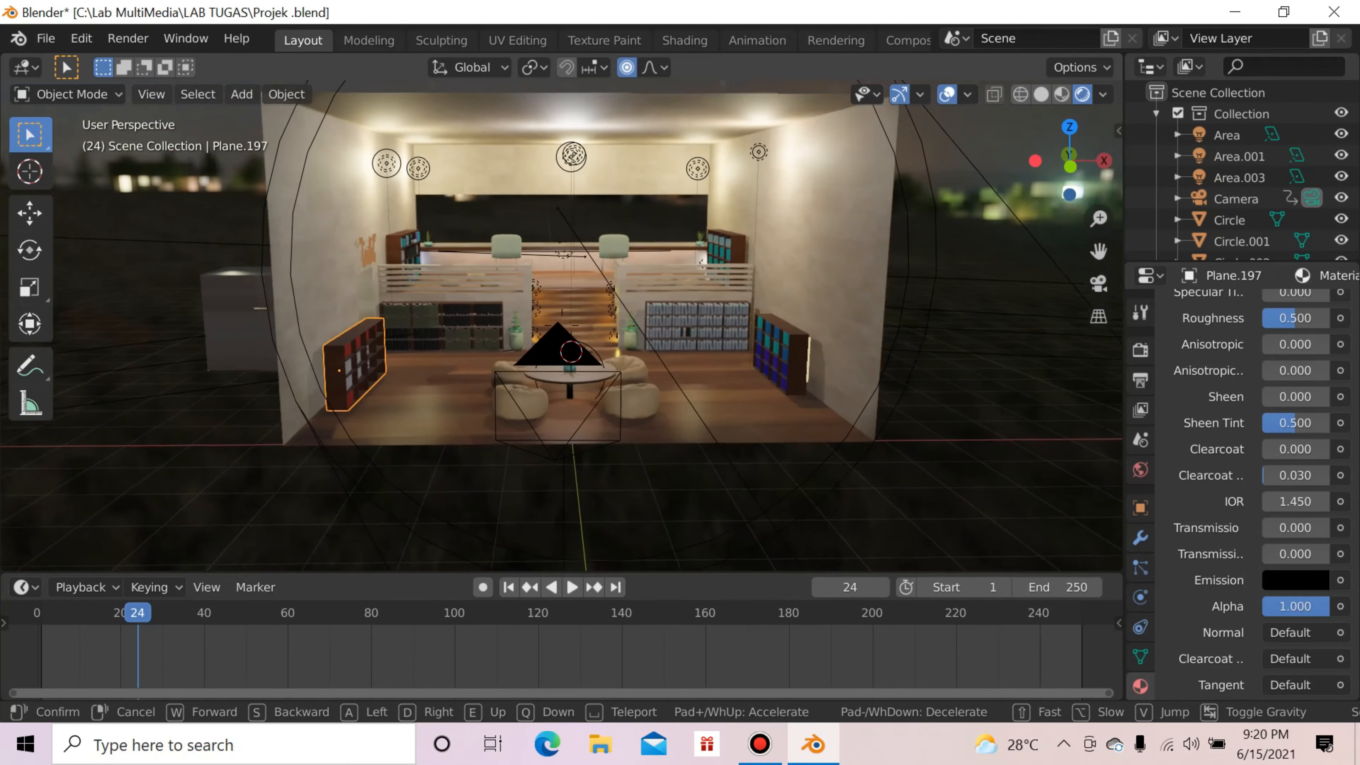
{"action": "key", "text": "w"}
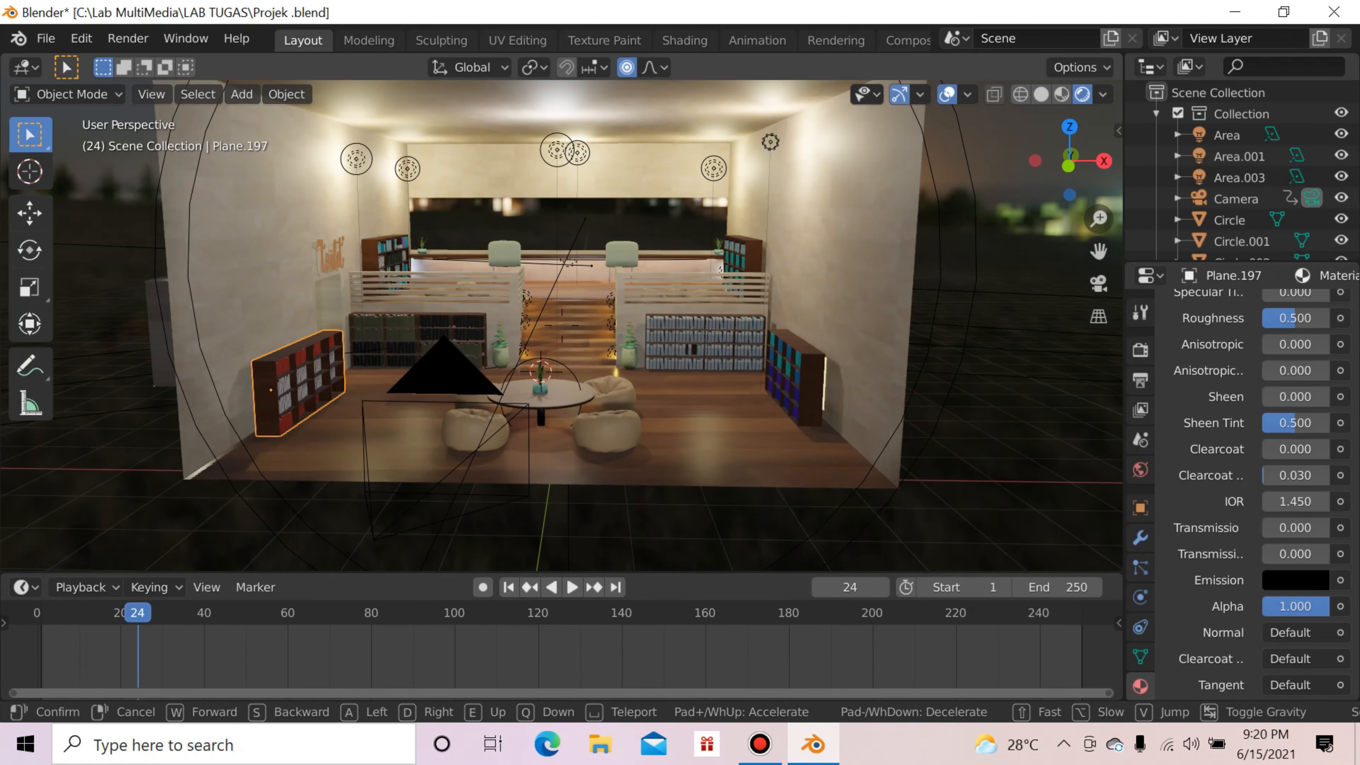
{"action": "key", "text": "w"}
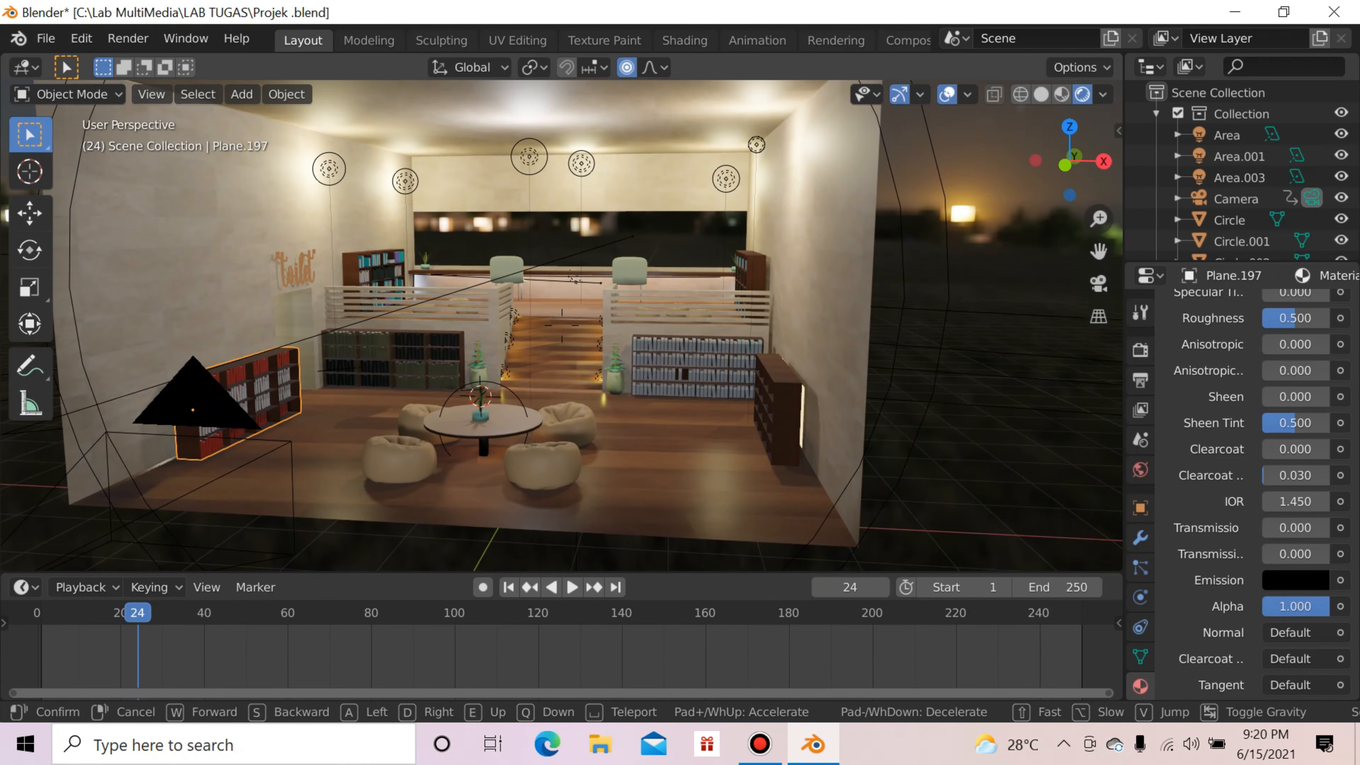
{"action": "left_click", "coordinate": [566, 334]}
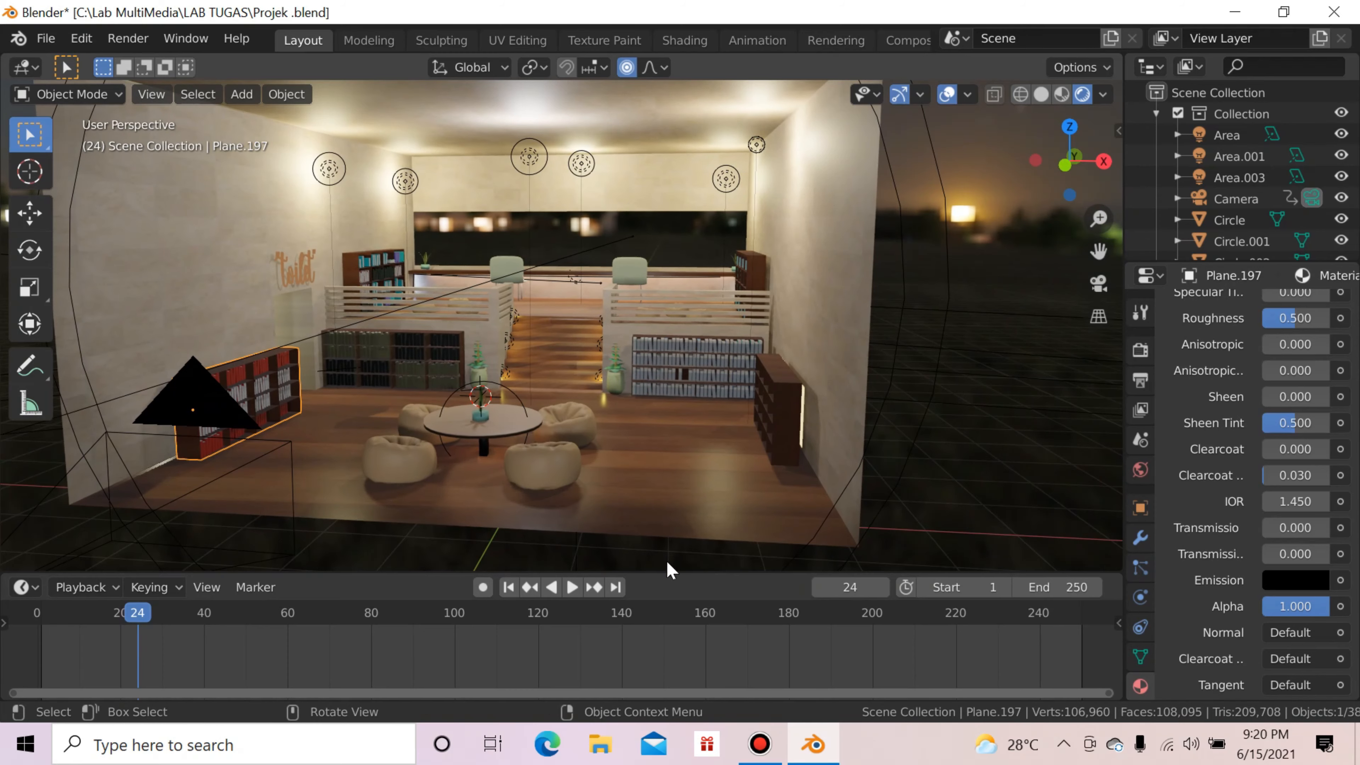